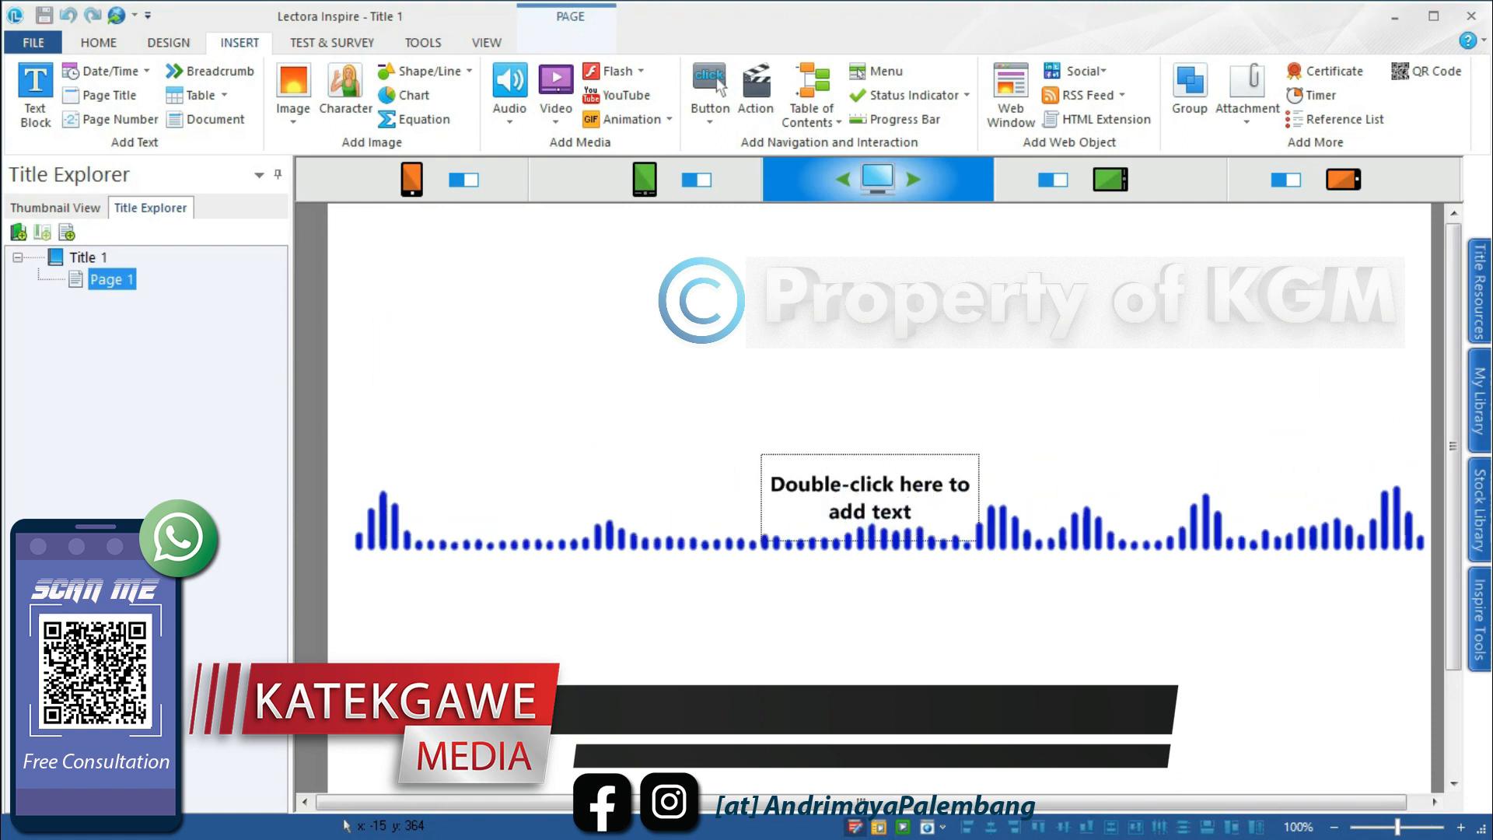
- Browse the HOME through PROPERTIES ribbon tabs, then preview Page 1 in the phone-landscape layout
{"action": "left_click", "coordinate": [578, 343]}
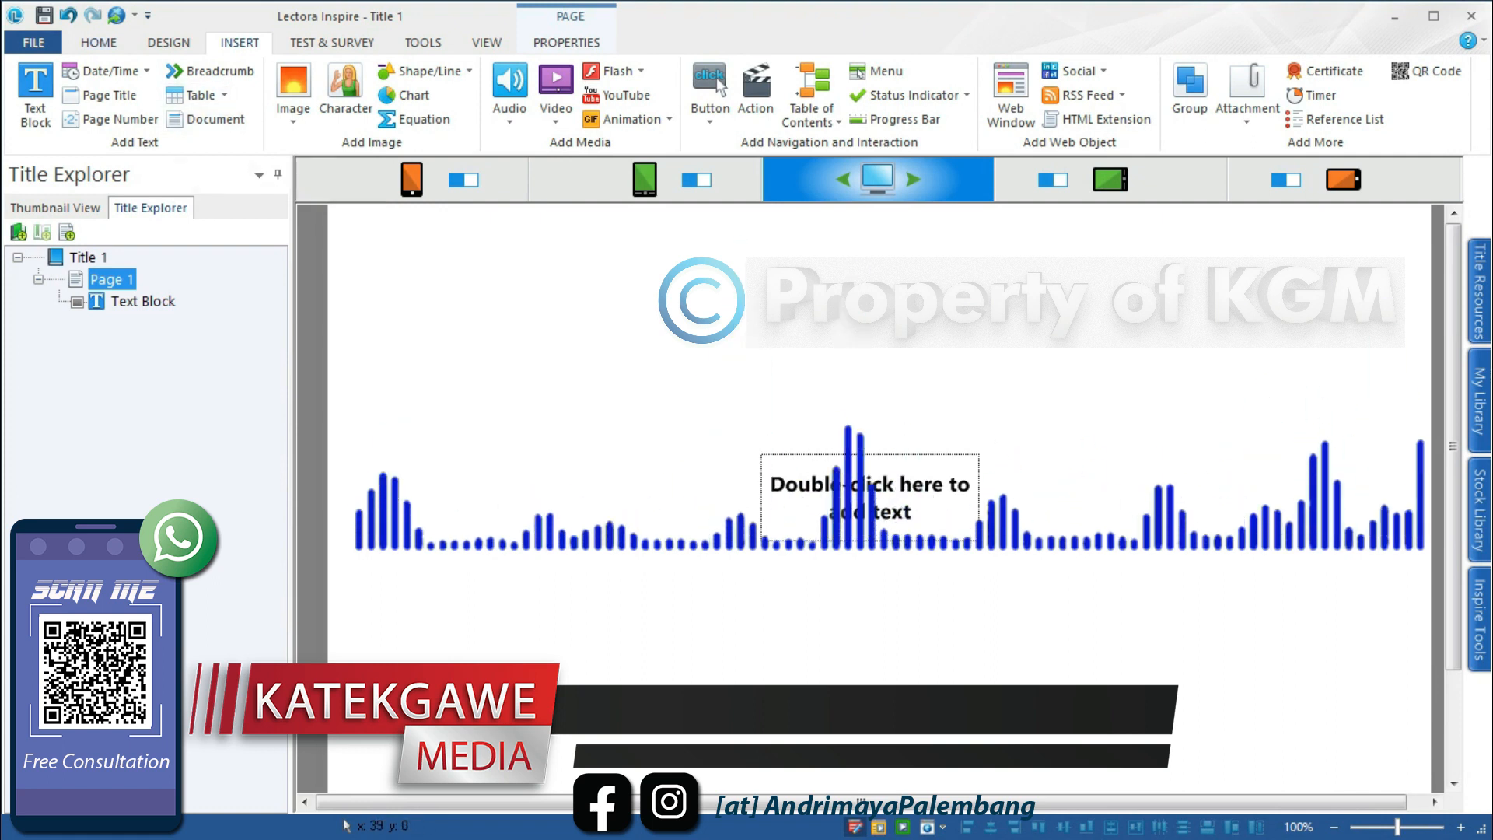
{"action": "left_click", "coordinate": [99, 42]}
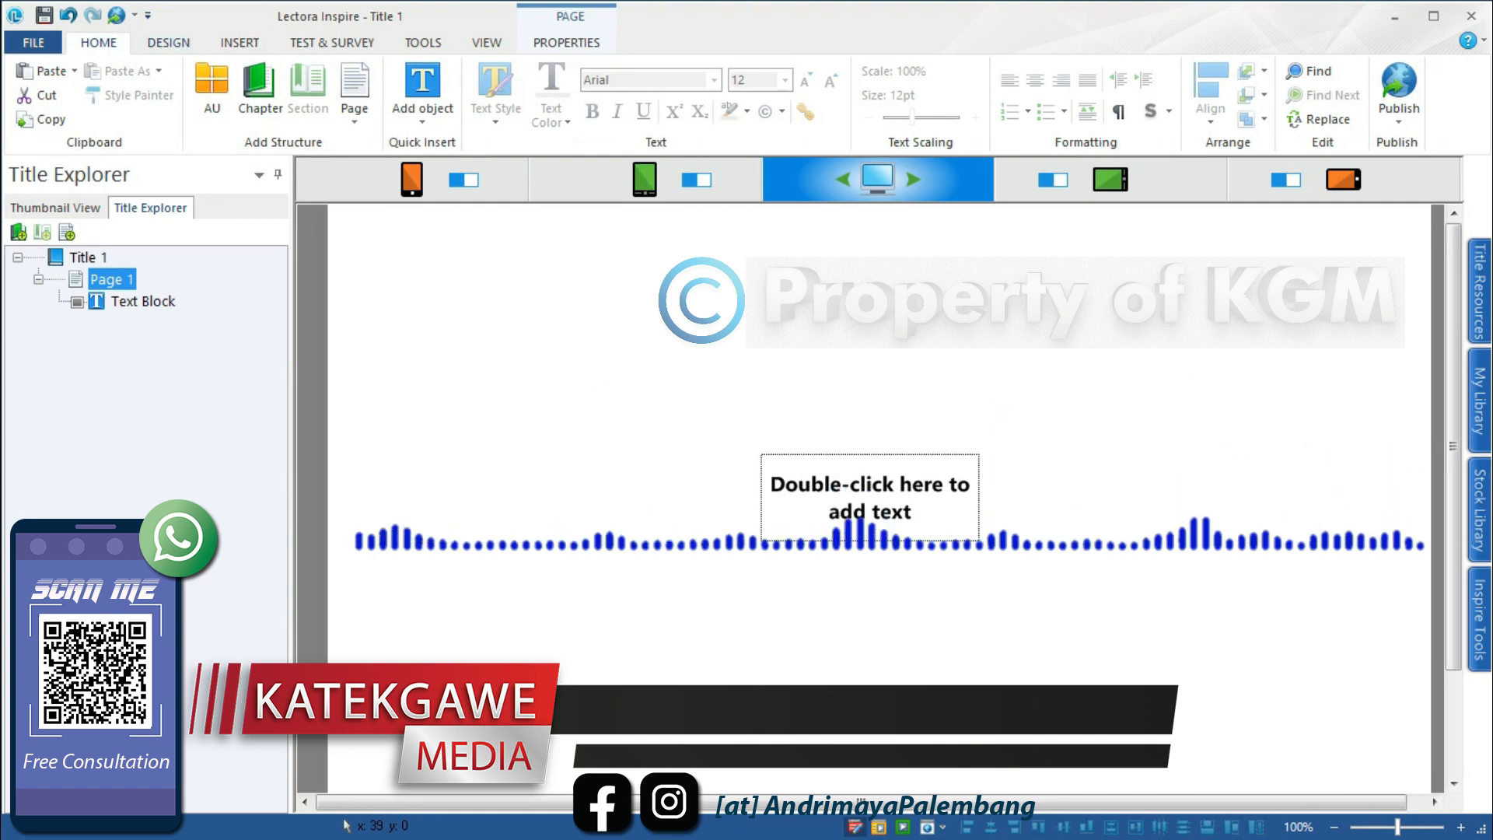
{"action": "left_click", "coordinate": [169, 43]}
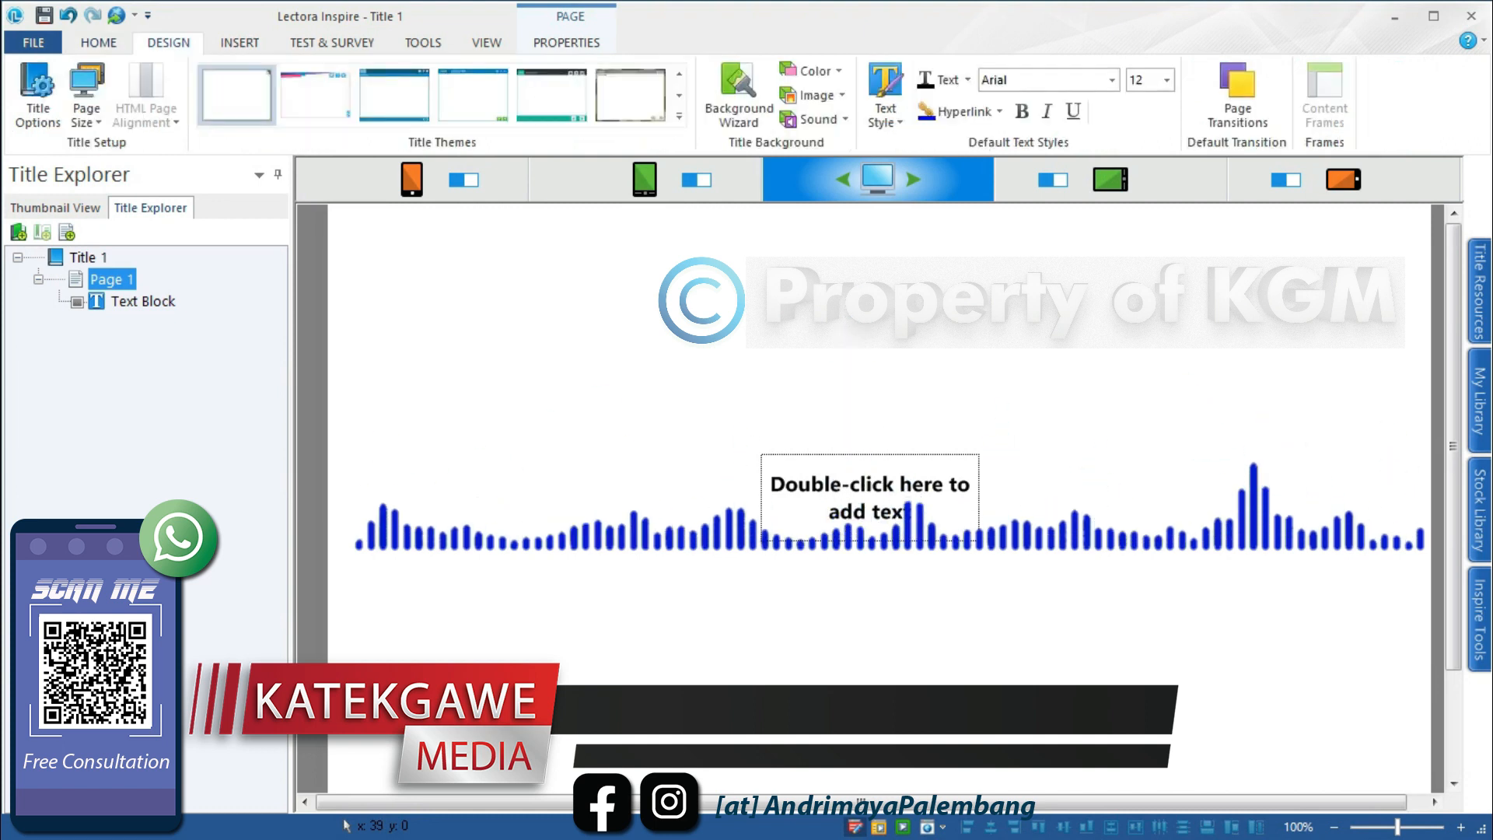
{"action": "left_click", "coordinate": [240, 42]}
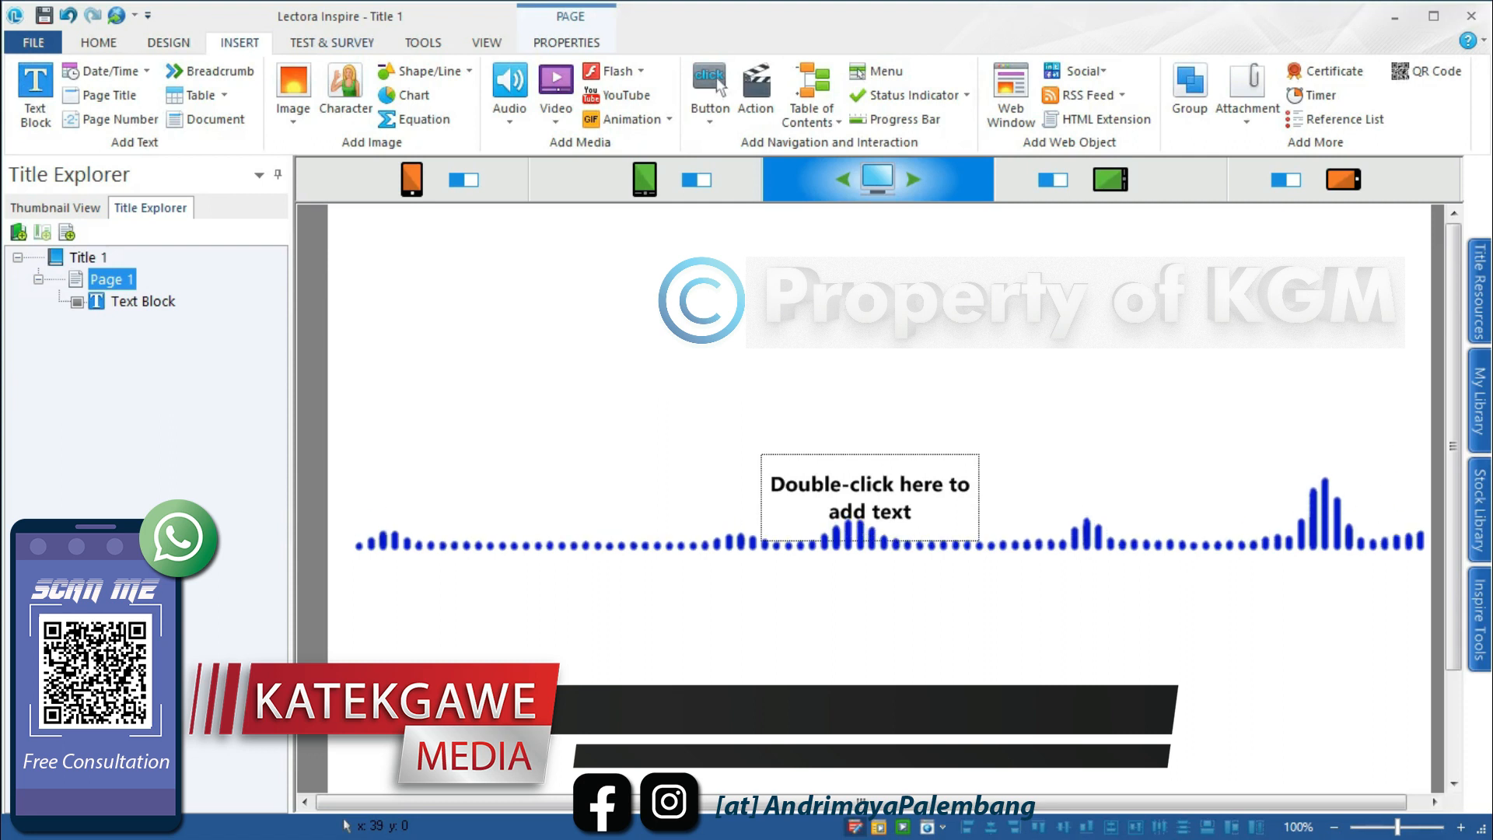
{"action": "left_click", "coordinate": [332, 43]}
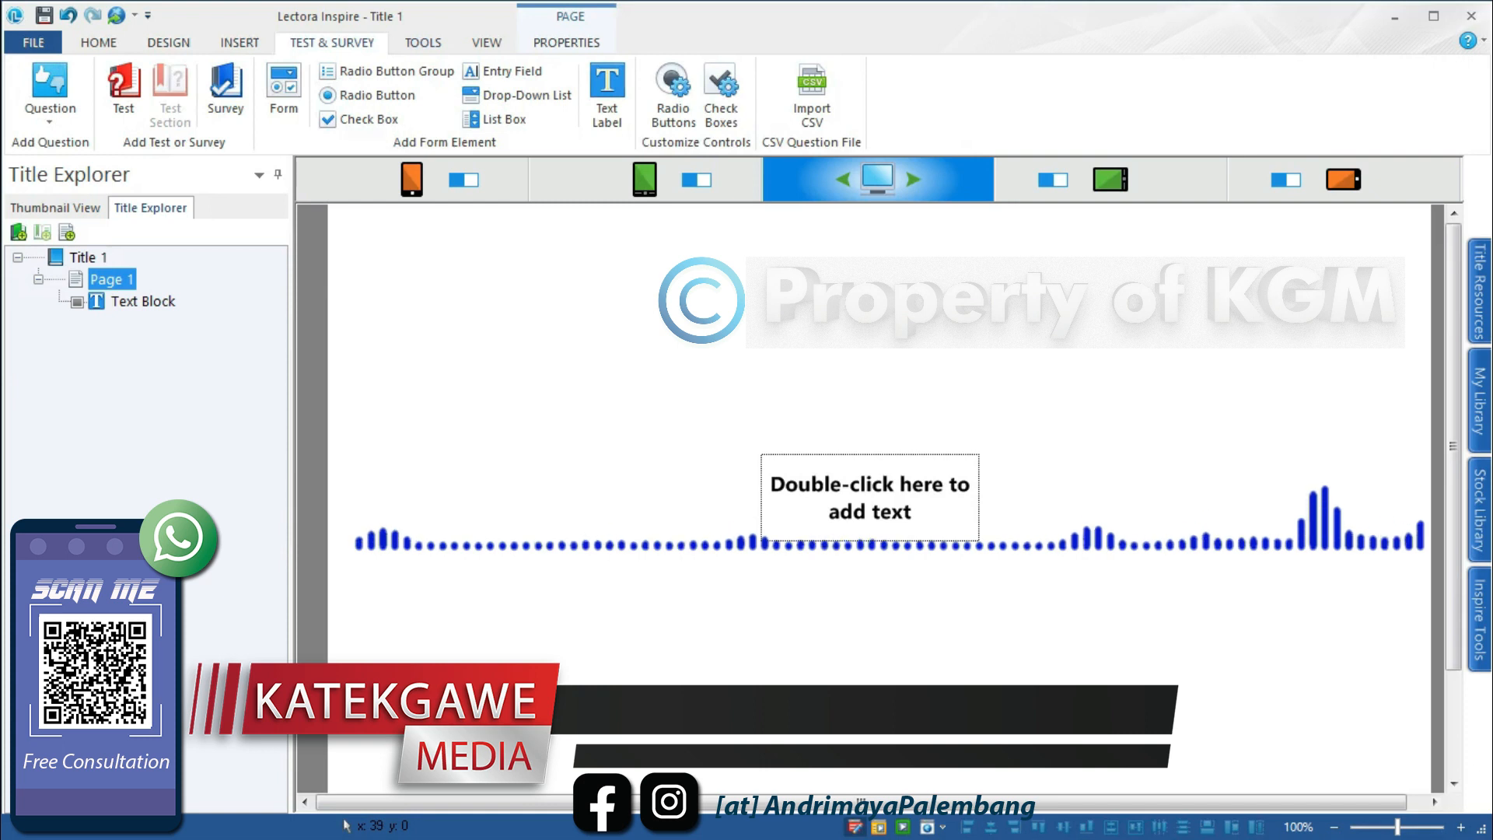
{"action": "left_click", "coordinate": [423, 43]}
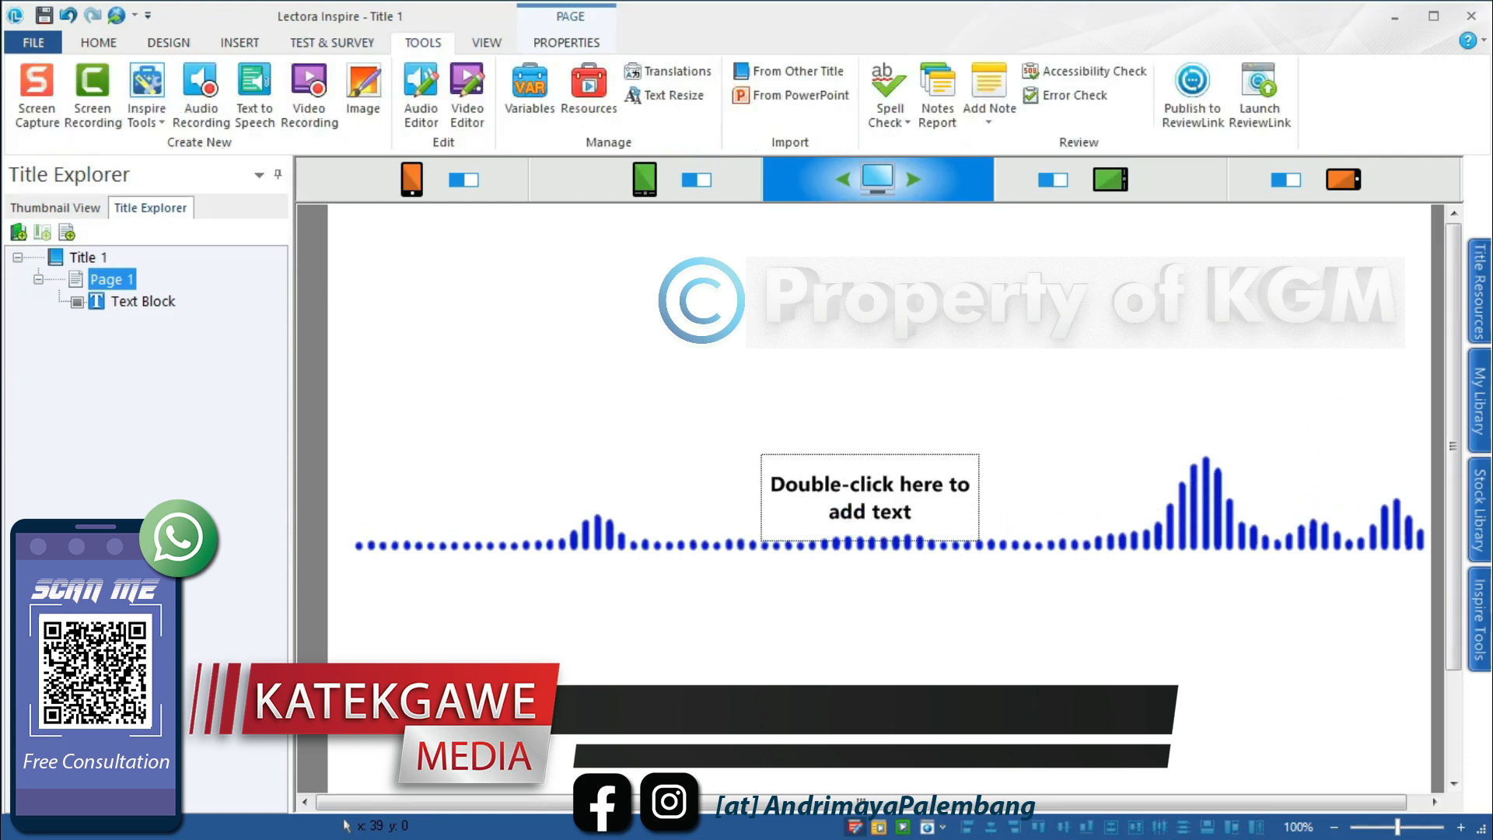
{"action": "left_click", "coordinate": [487, 43]}
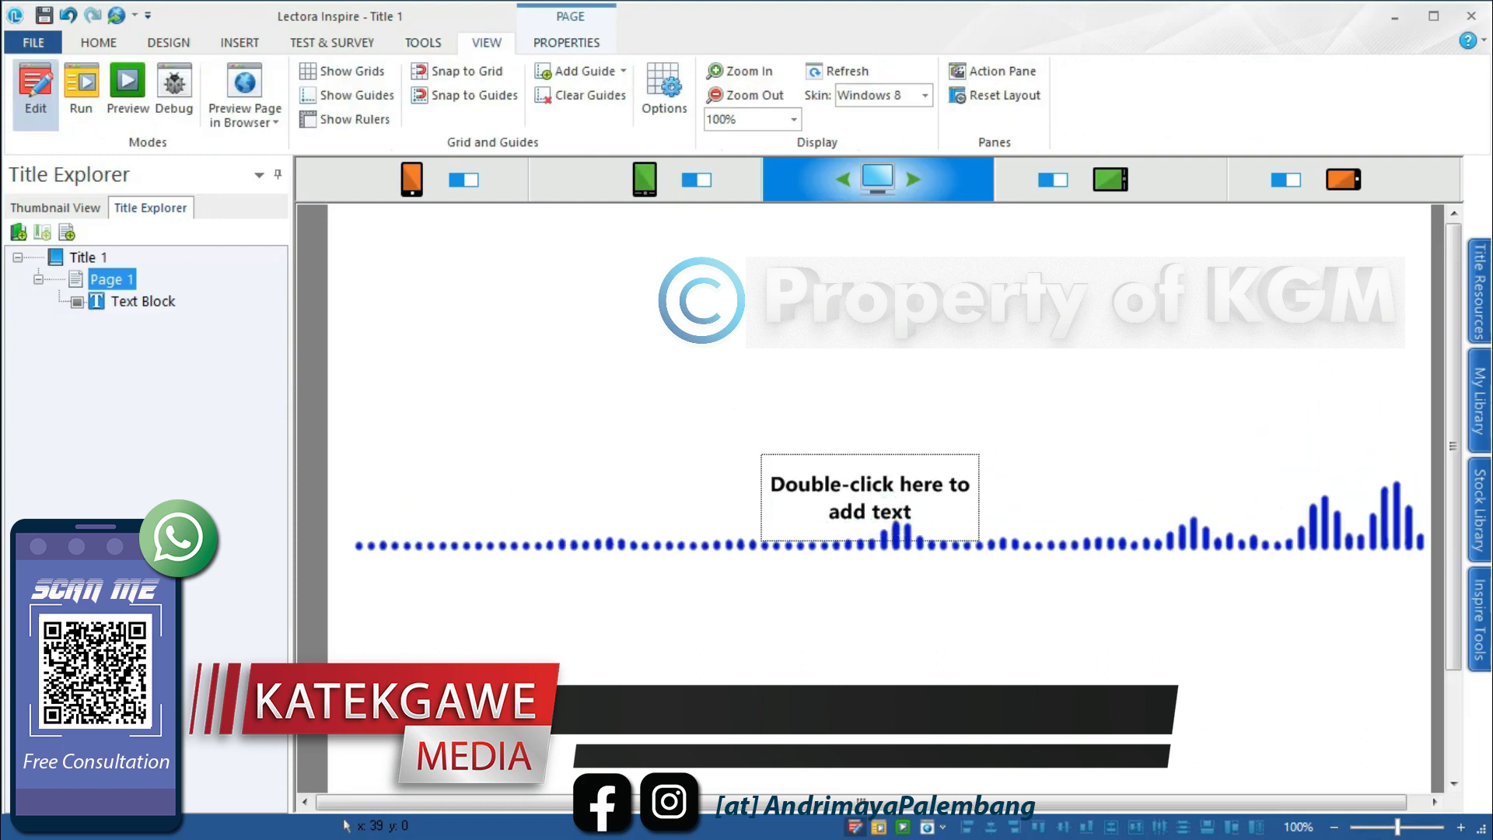
{"action": "left_click", "coordinate": [566, 43]}
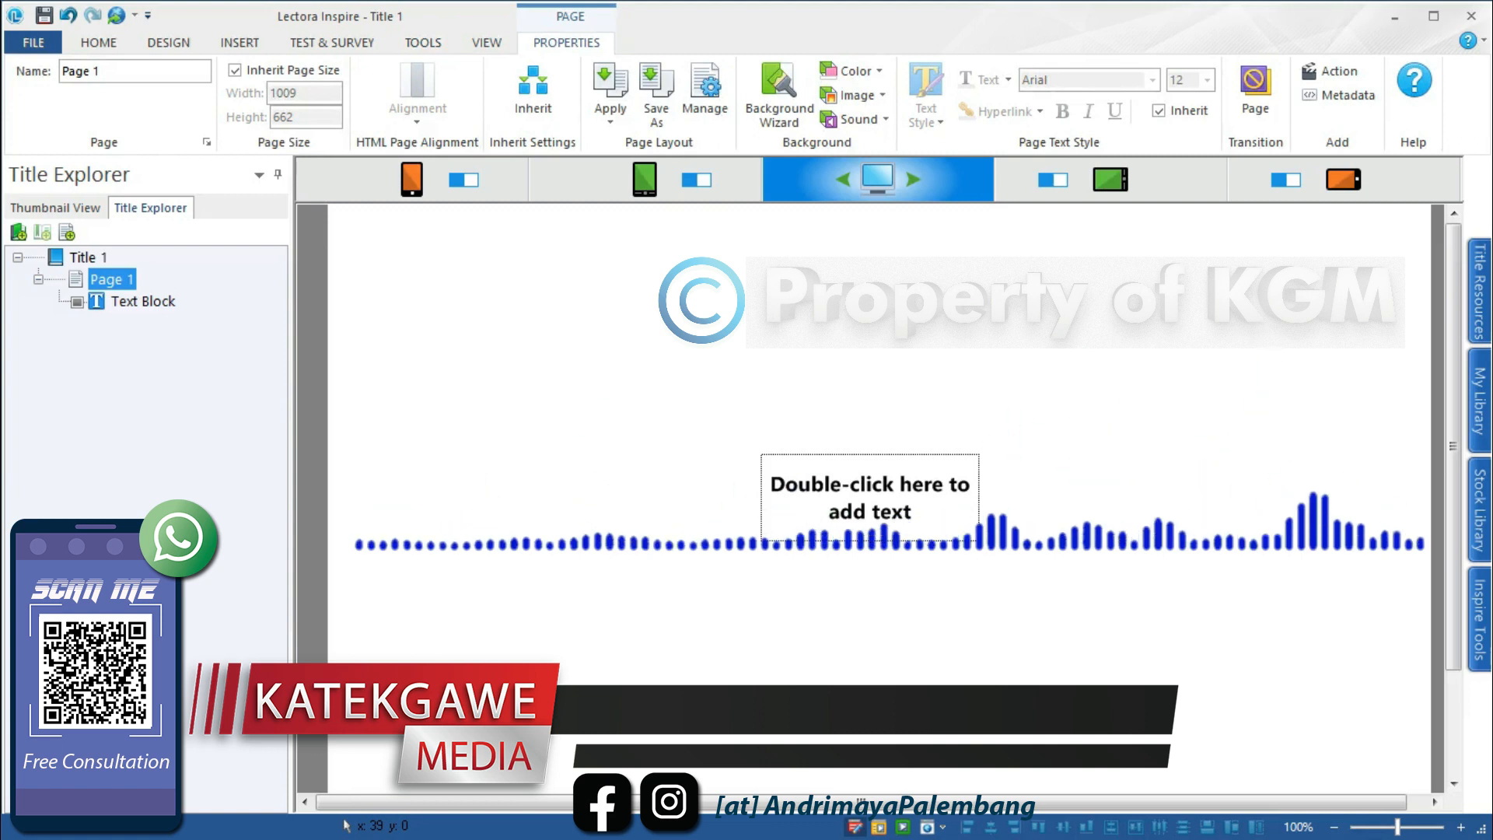
{"action": "left_click", "coordinate": [1314, 179]}
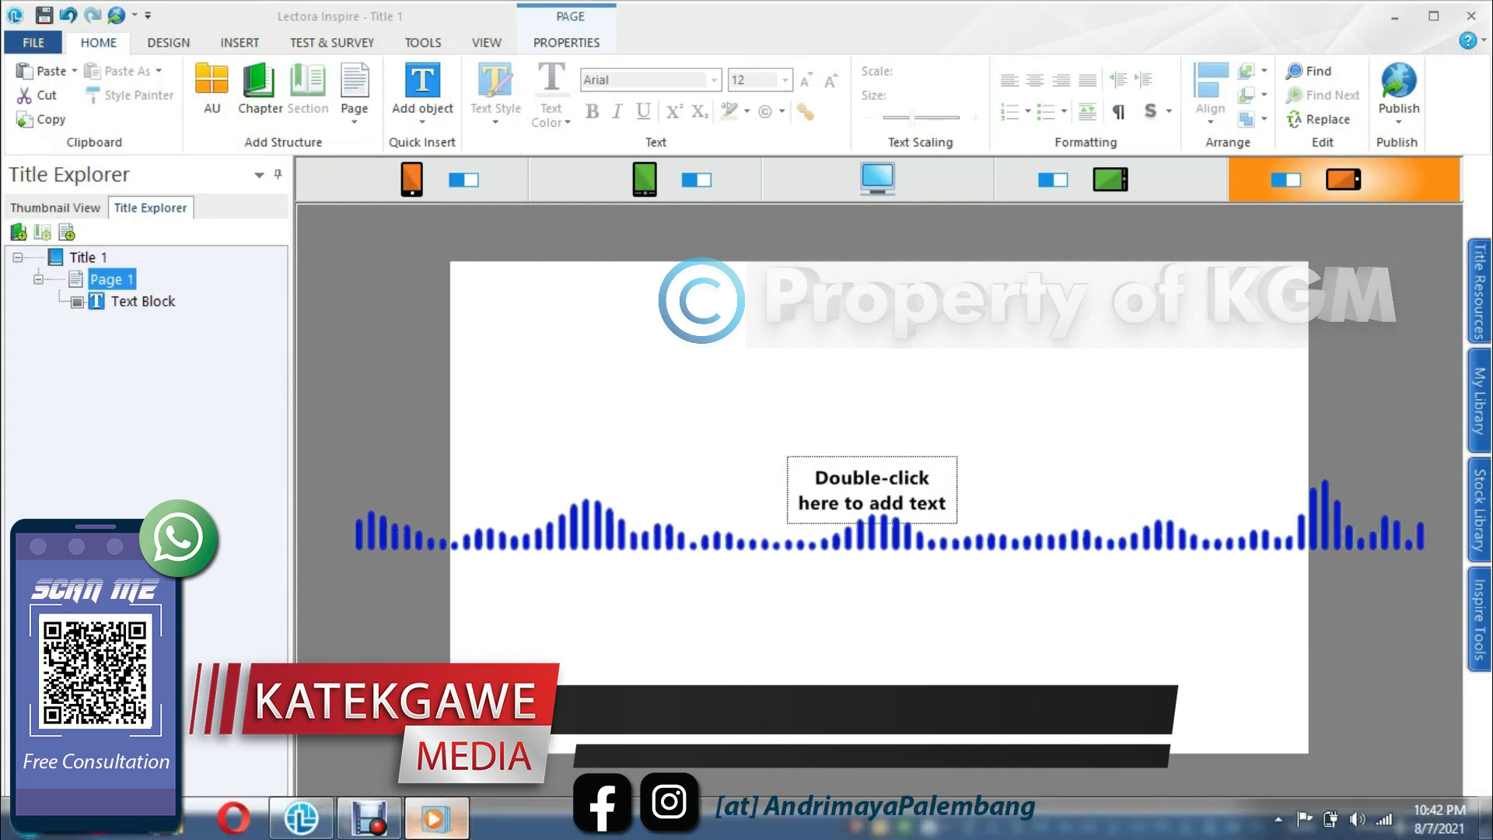
- Preview Page 1 in the phone portrait and tablet layouts, then return to desktop
{"action": "mouse_move", "coordinate": [434, 818]}
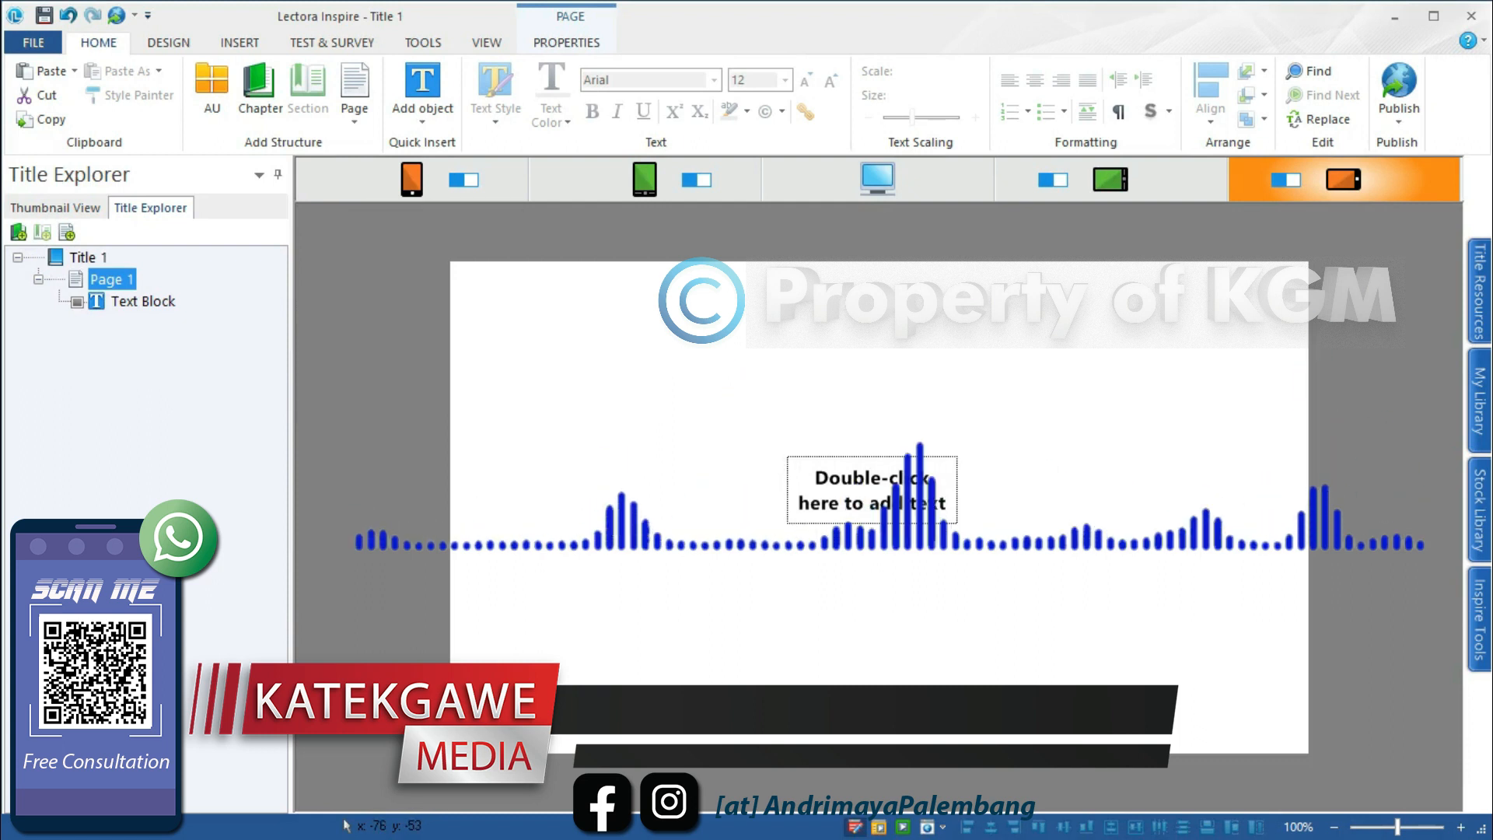
{"action": "left_click", "coordinate": [436, 180]}
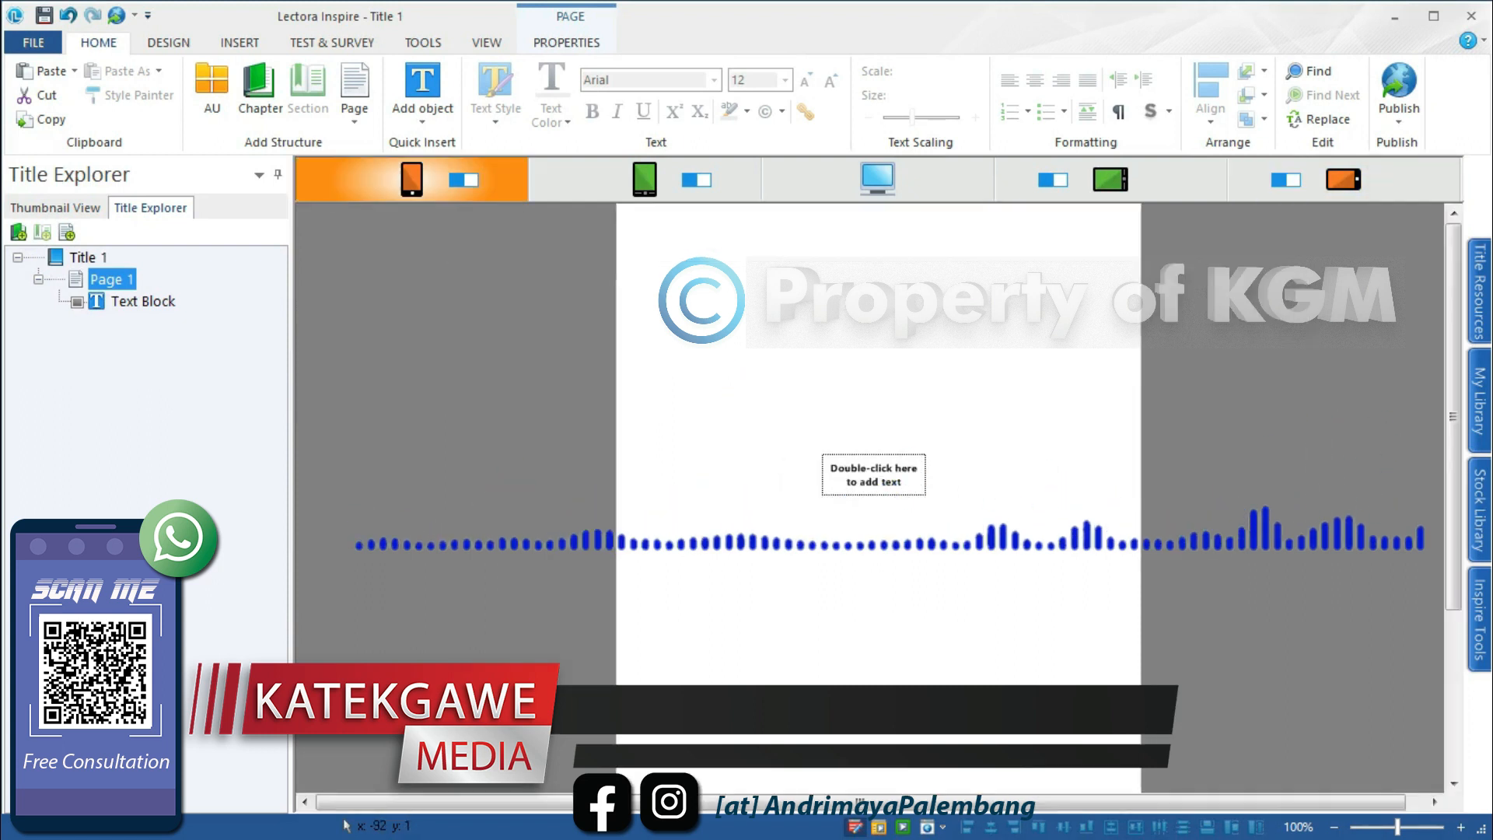
{"action": "left_click", "coordinate": [576, 181]}
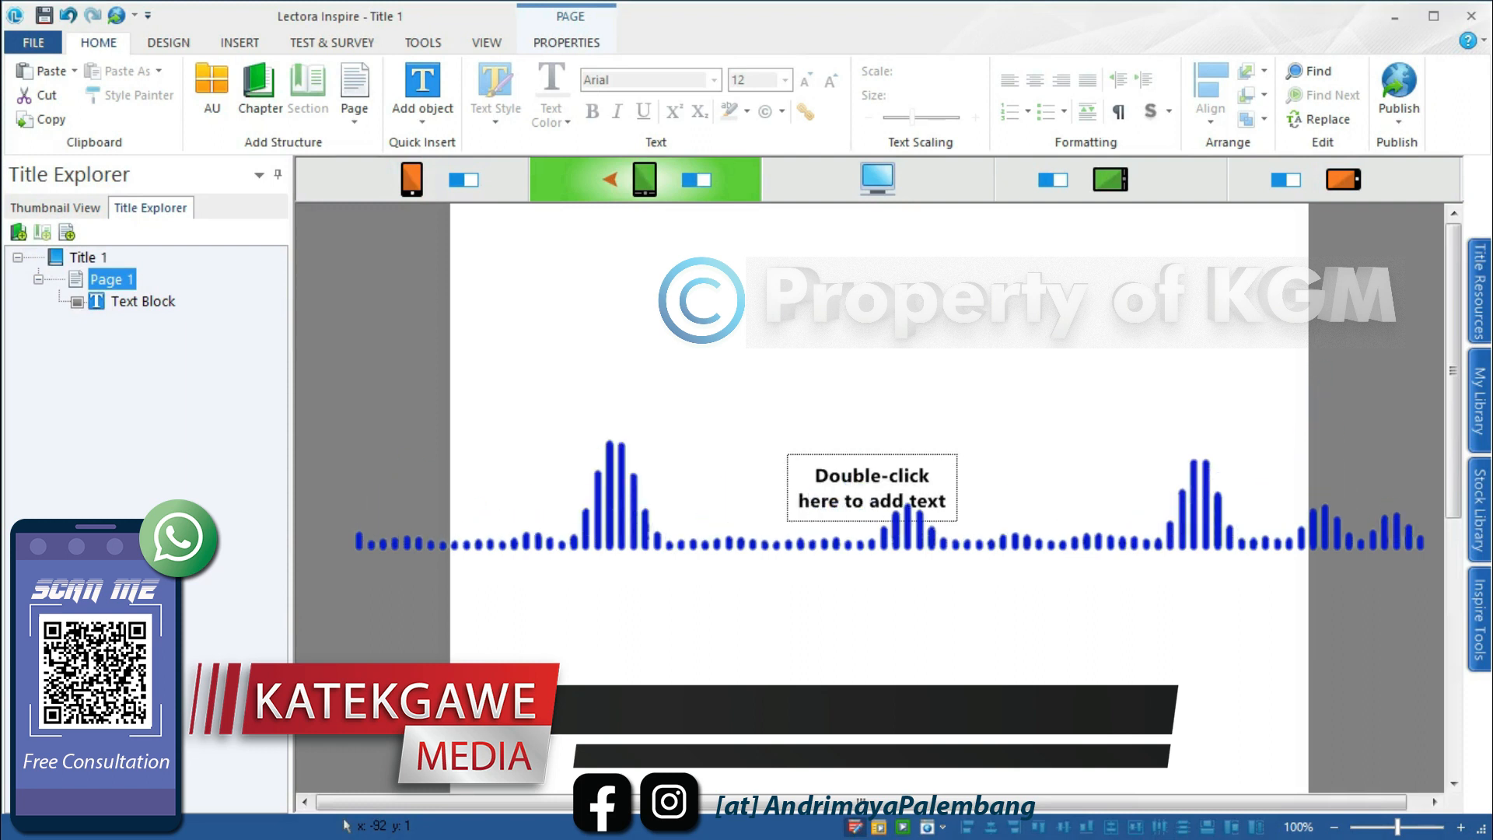
{"action": "left_click", "coordinate": [877, 180]}
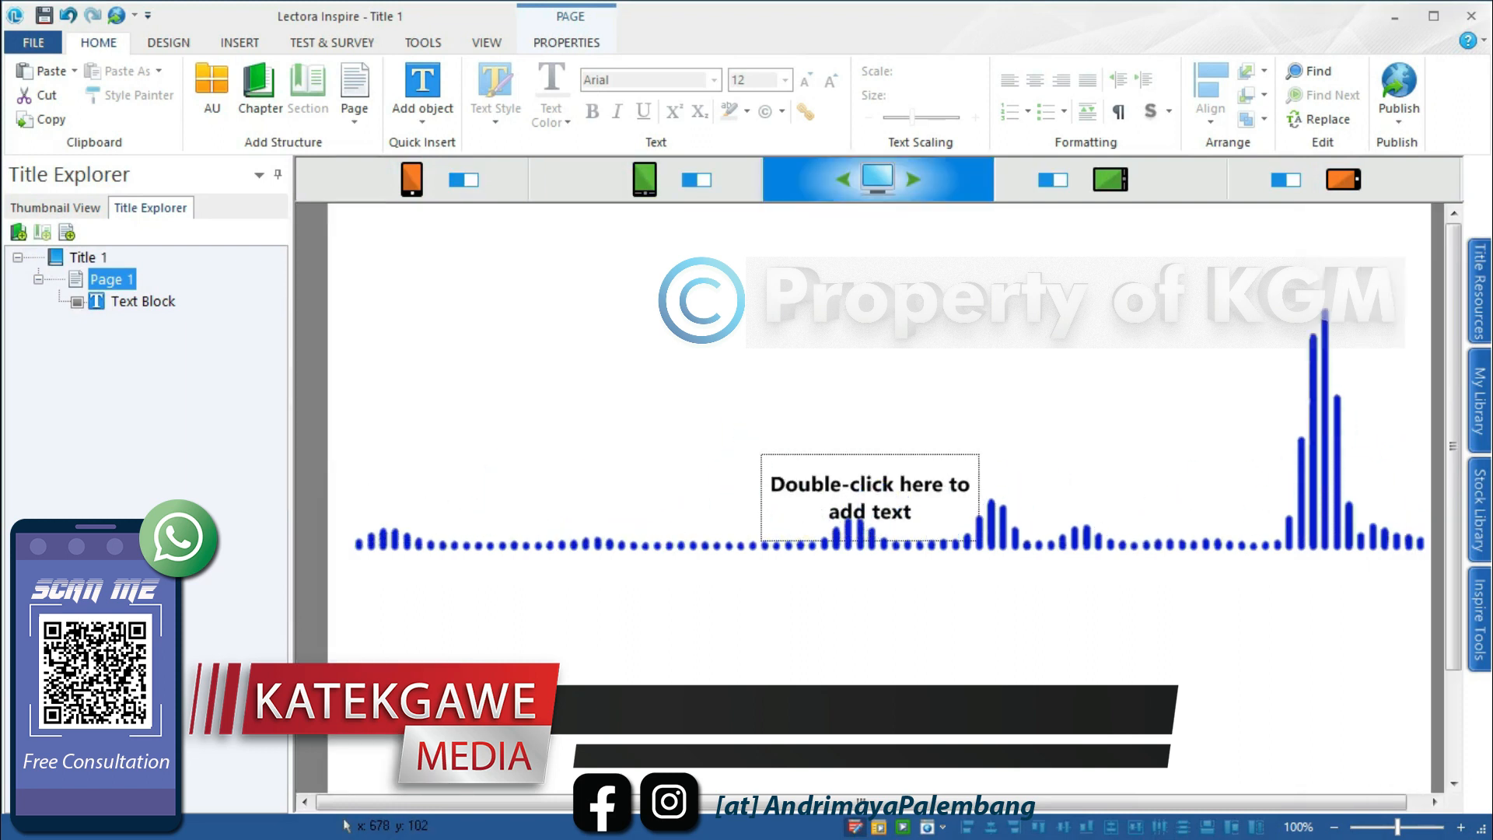
- Preview the landscape tablet and phone layouts, then list the pages as thumbnails
{"action": "left_click", "coordinate": [1111, 180]}
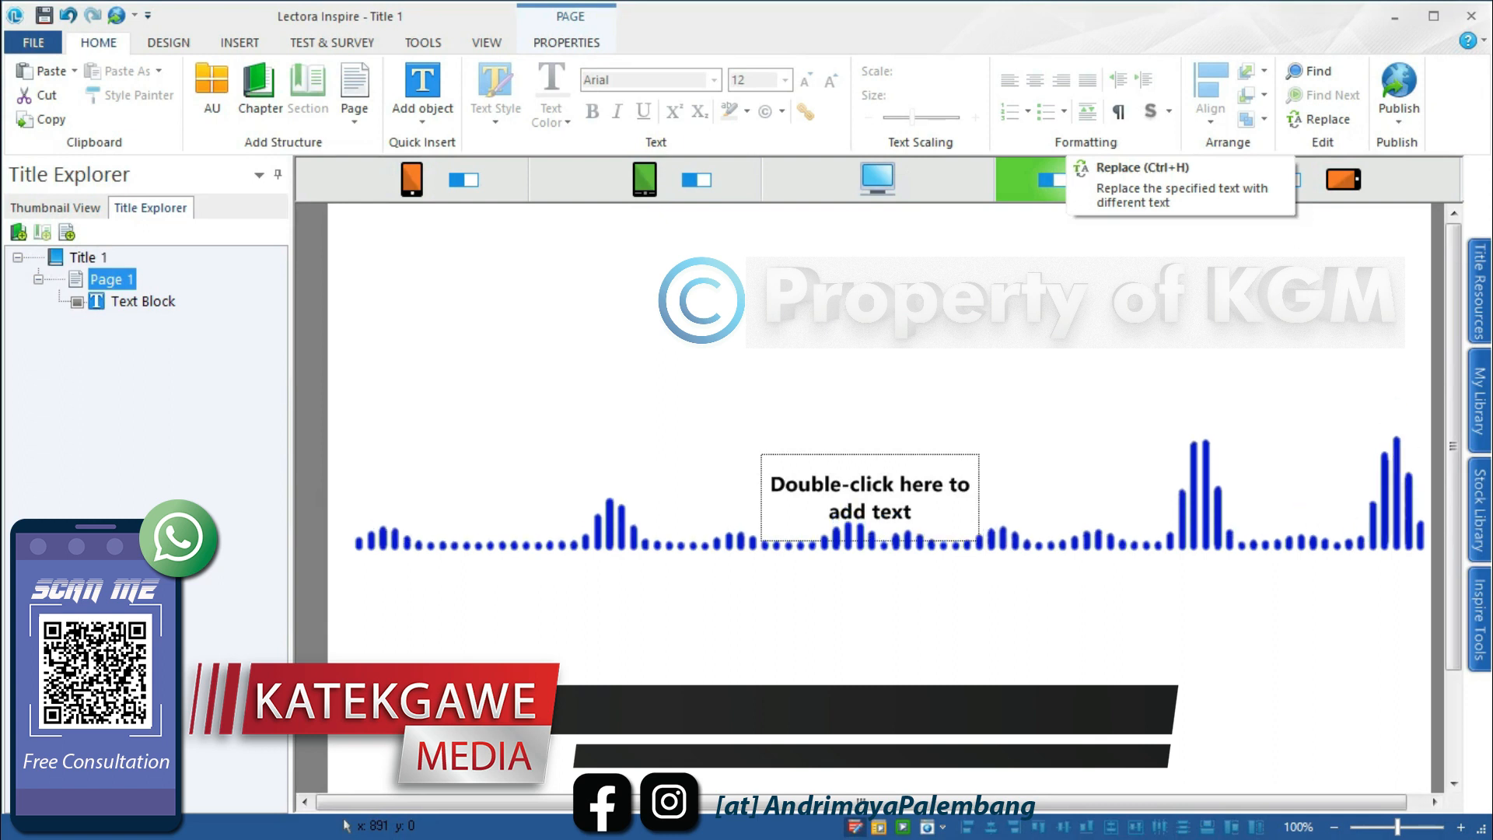
{"action": "left_click", "coordinate": [1344, 180]}
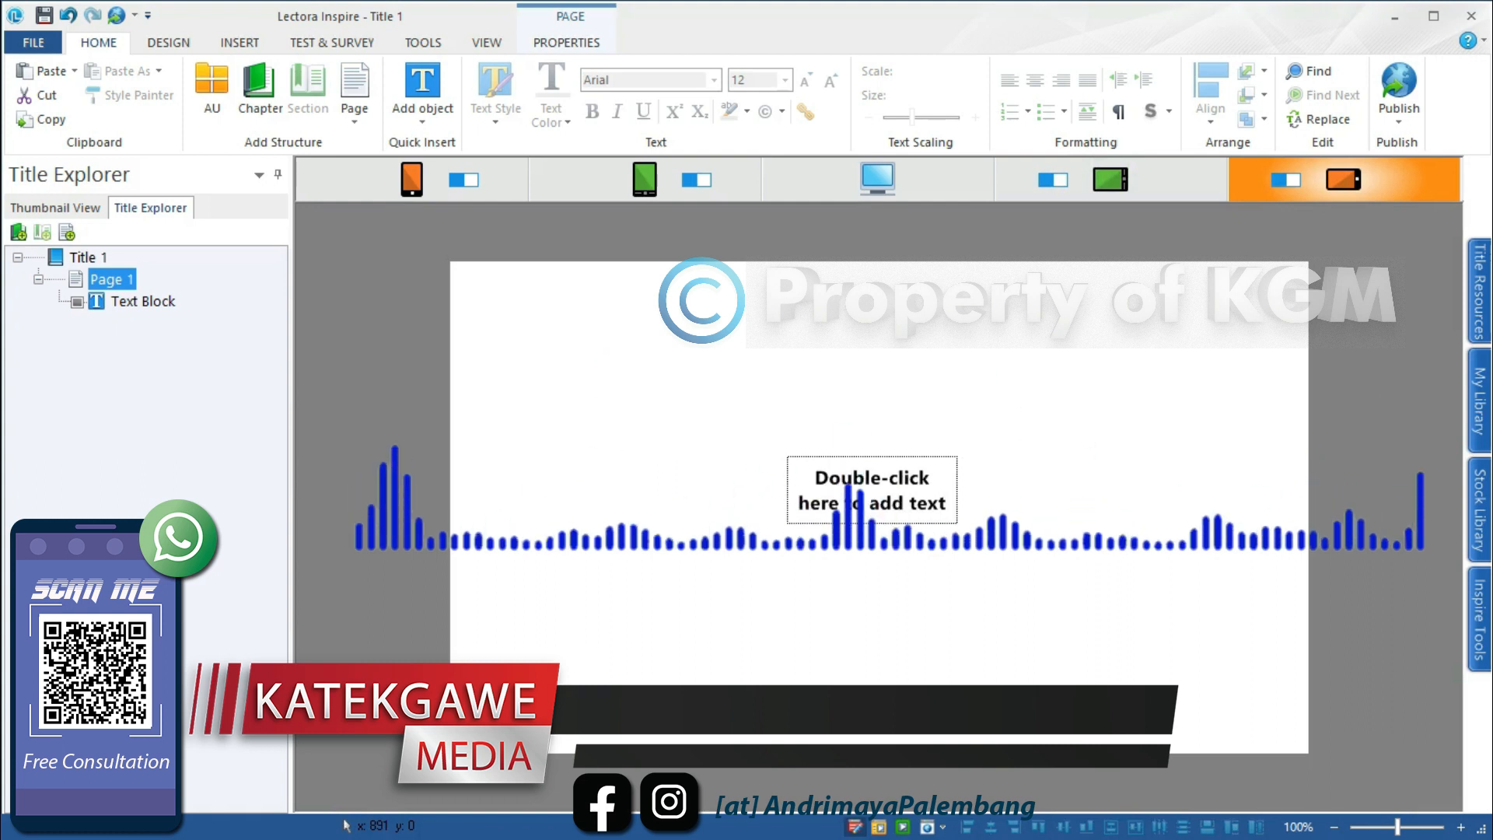
{"action": "left_click", "coordinate": [55, 208]}
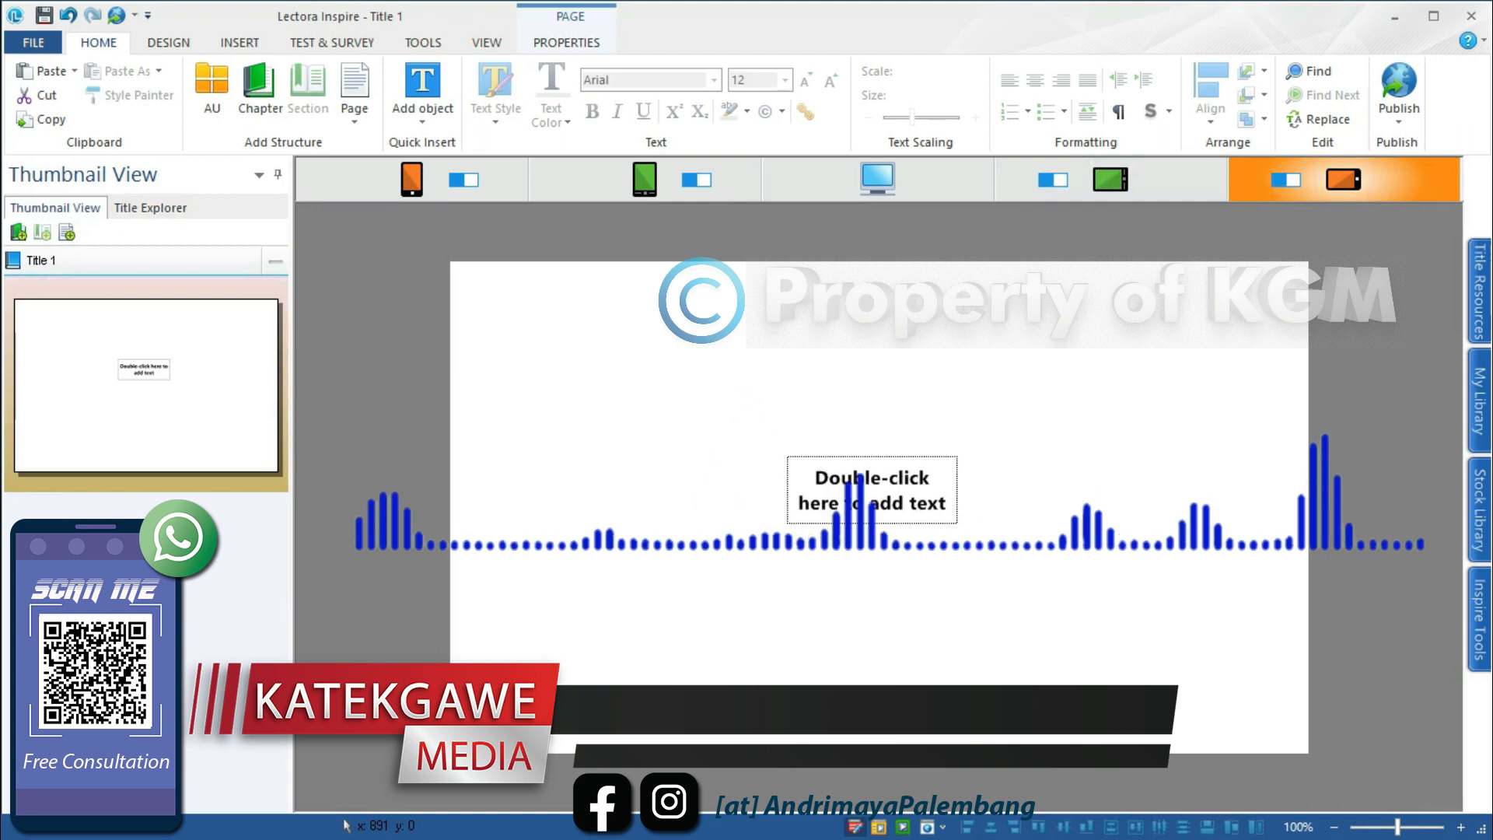
- Restore the Title Explorer tree and look through the Page layouts, Add object and More insert menus
{"action": "left_click", "coordinate": [150, 208]}
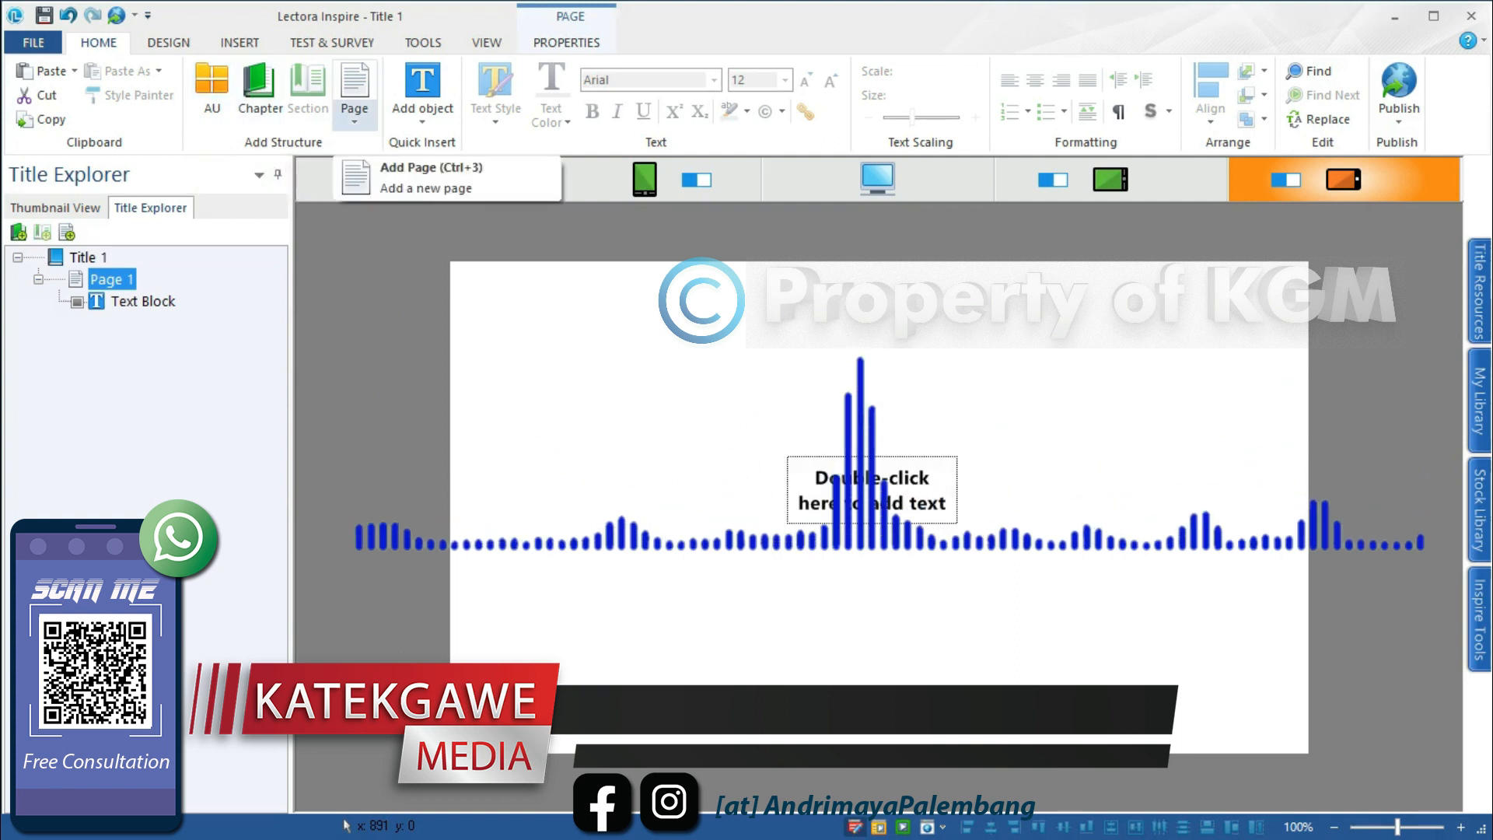
{"action": "left_click", "coordinate": [354, 113]}
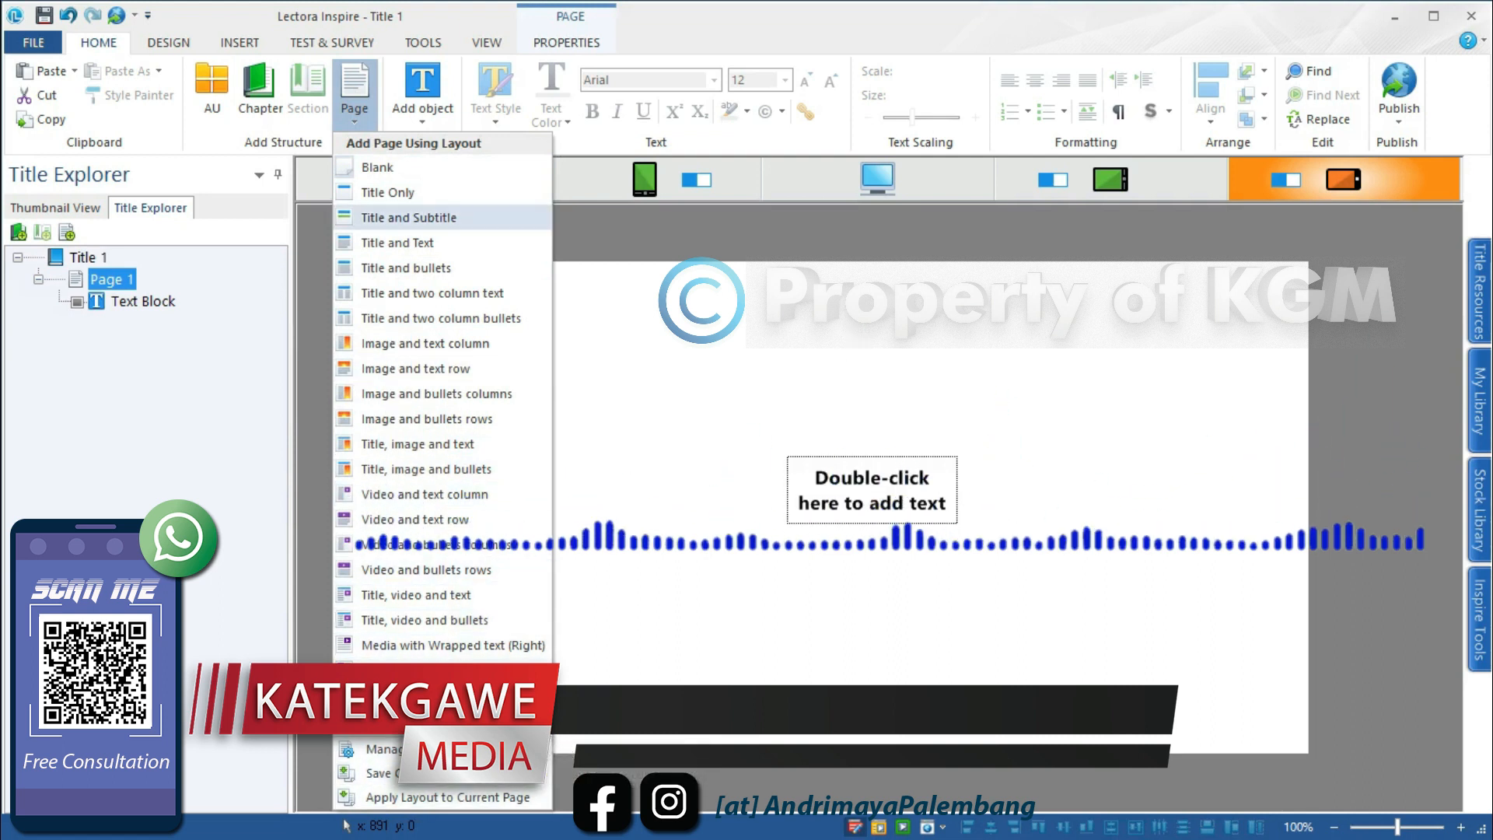
{"action": "left_click", "coordinate": [422, 108]}
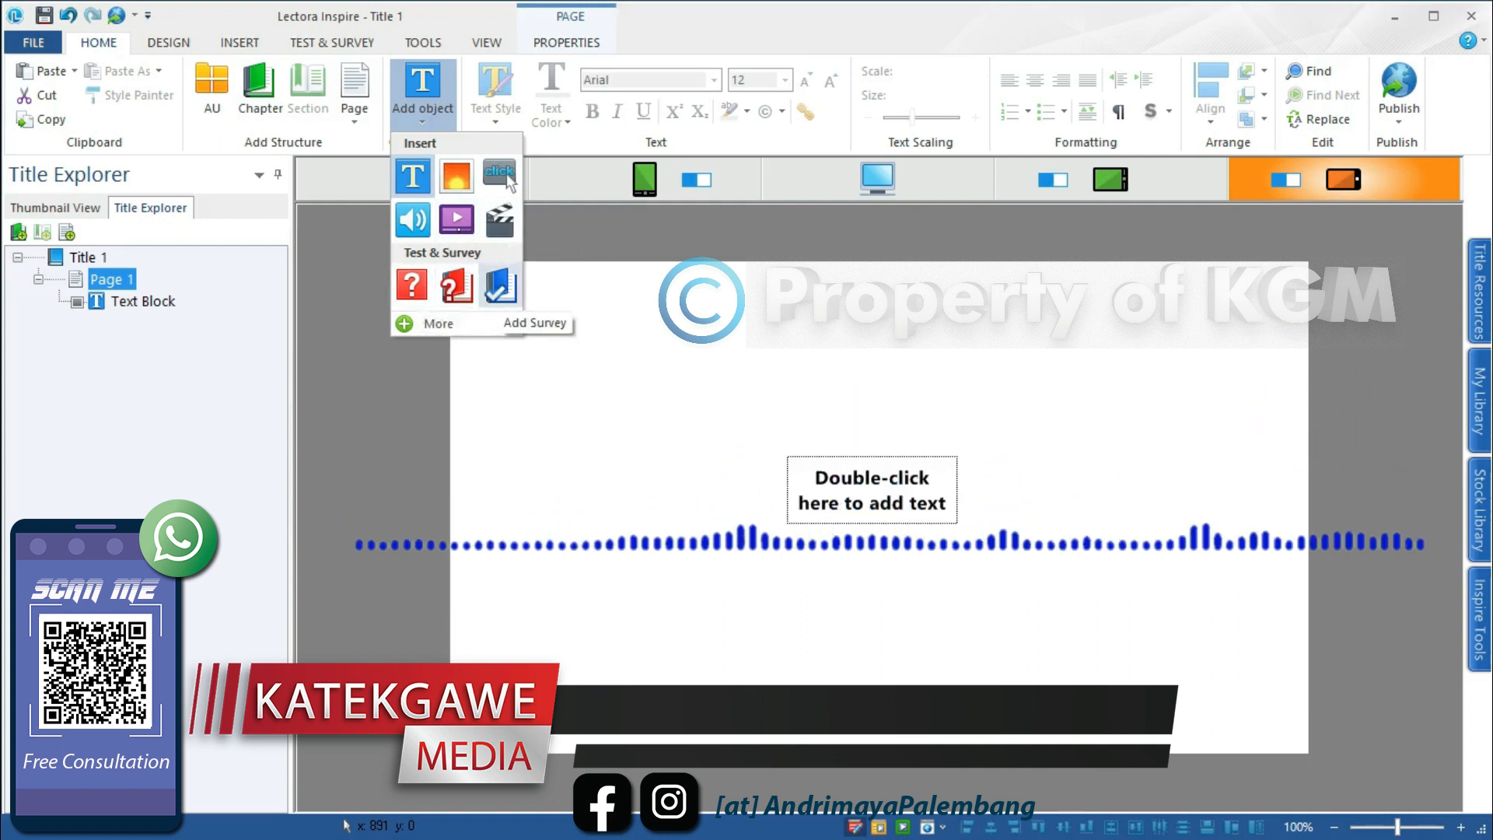
{"action": "left_click", "coordinate": [441, 324]}
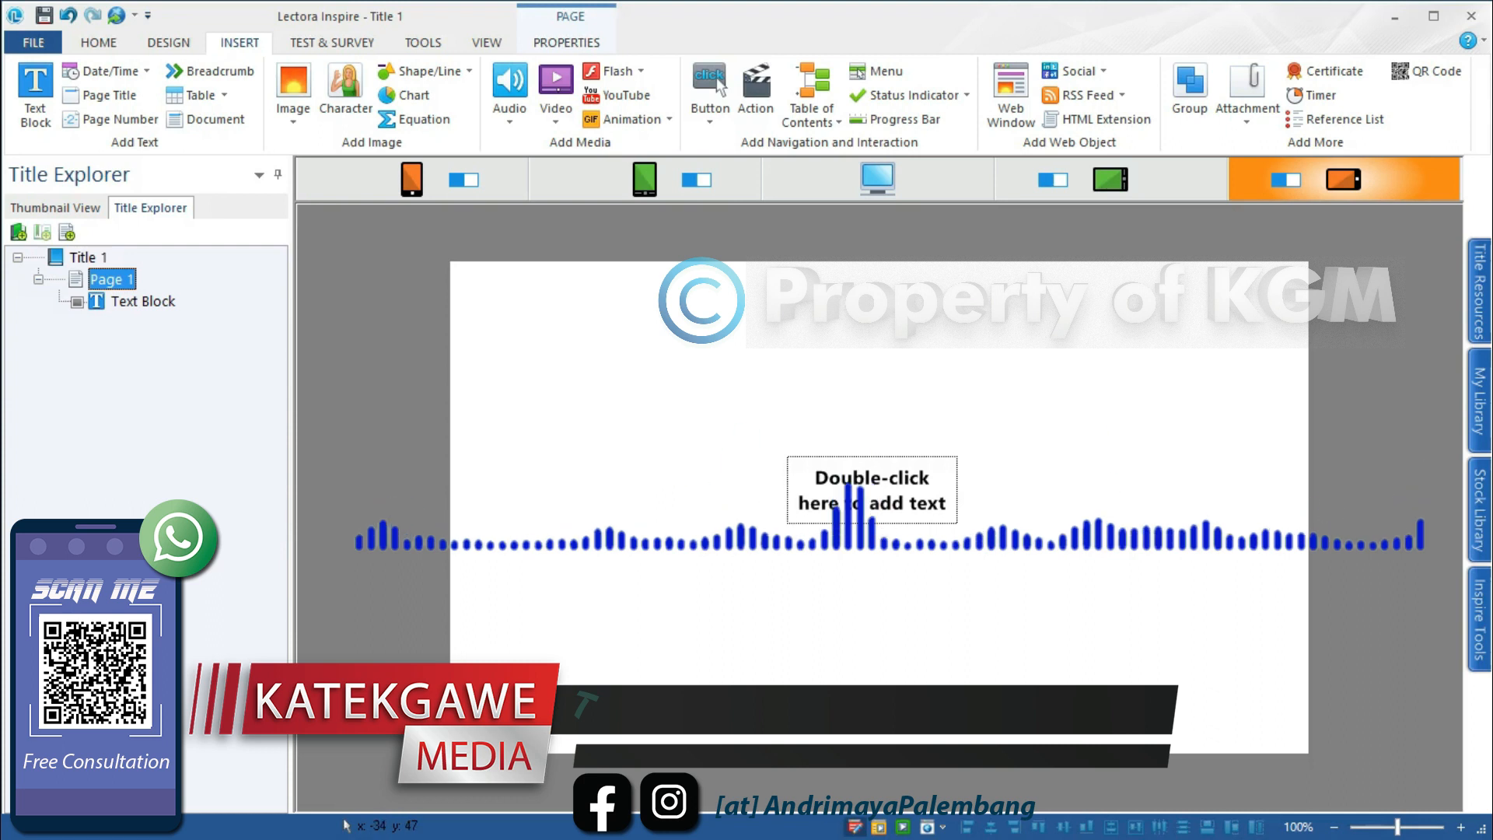
{"action": "left_click", "coordinate": [99, 43]}
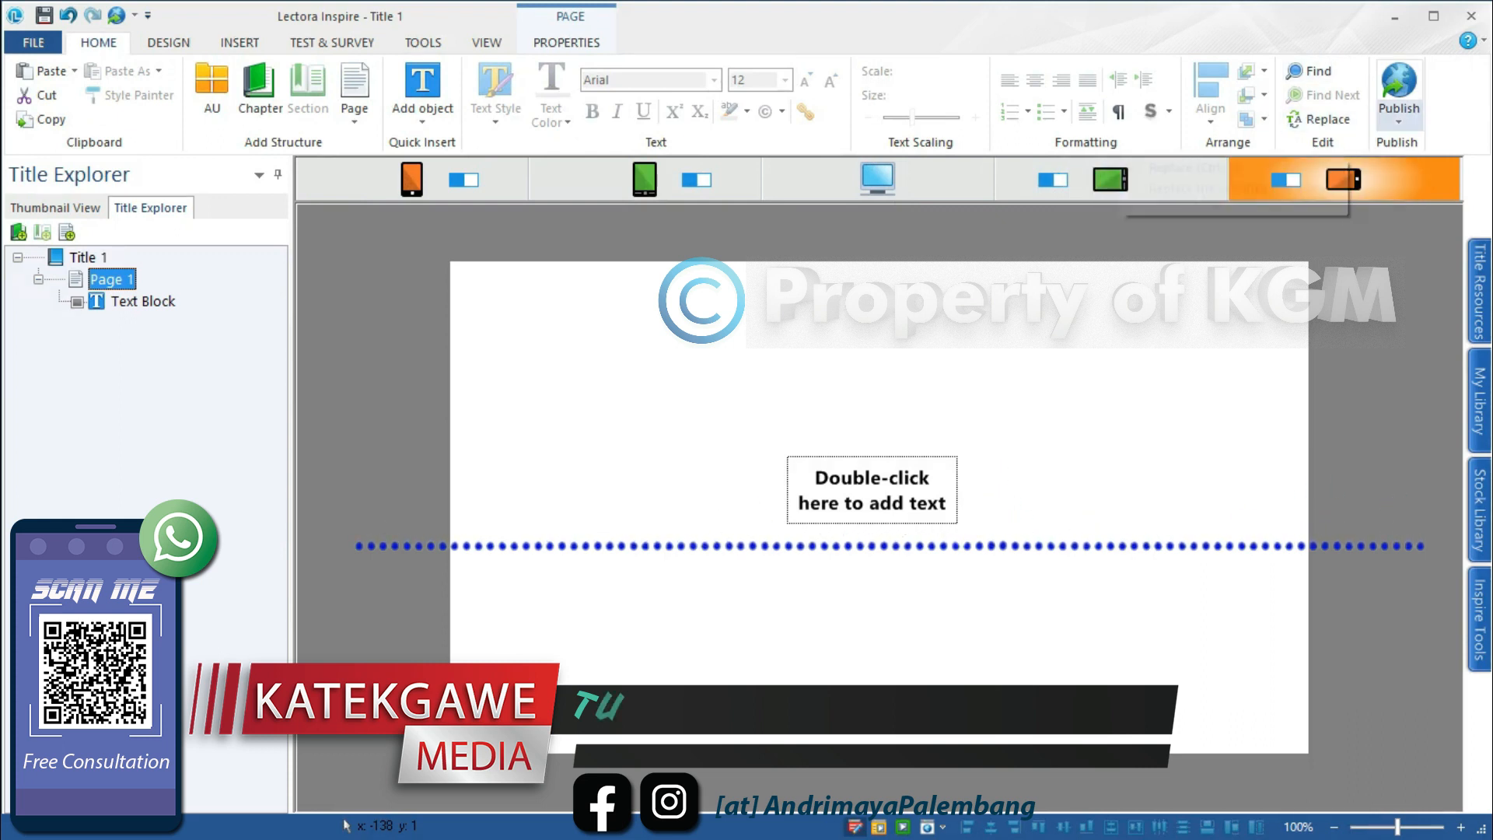
{"action": "left_click", "coordinate": [1398, 97]}
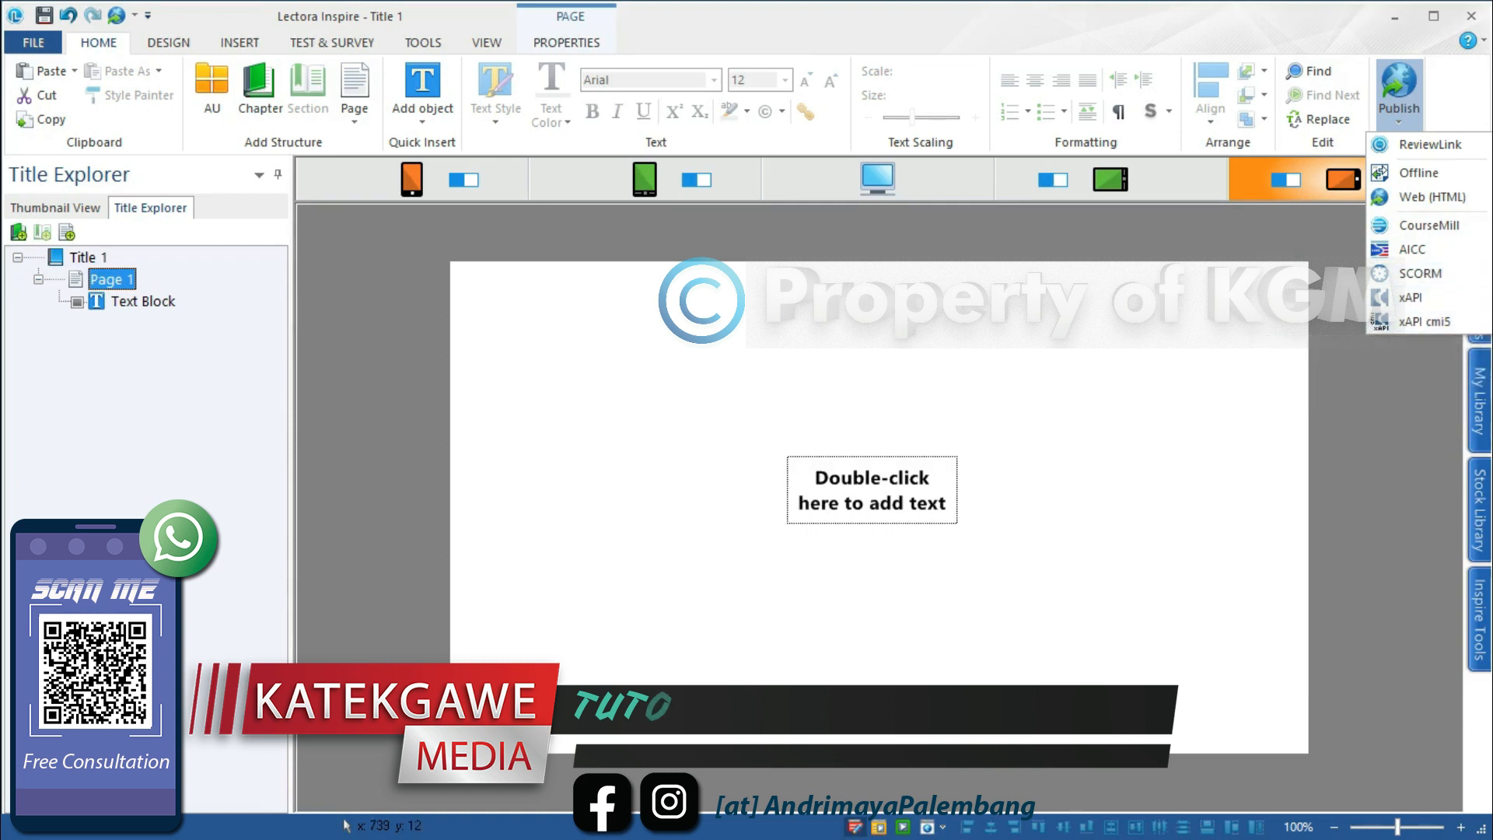
{"action": "left_click", "coordinate": [1416, 595]}
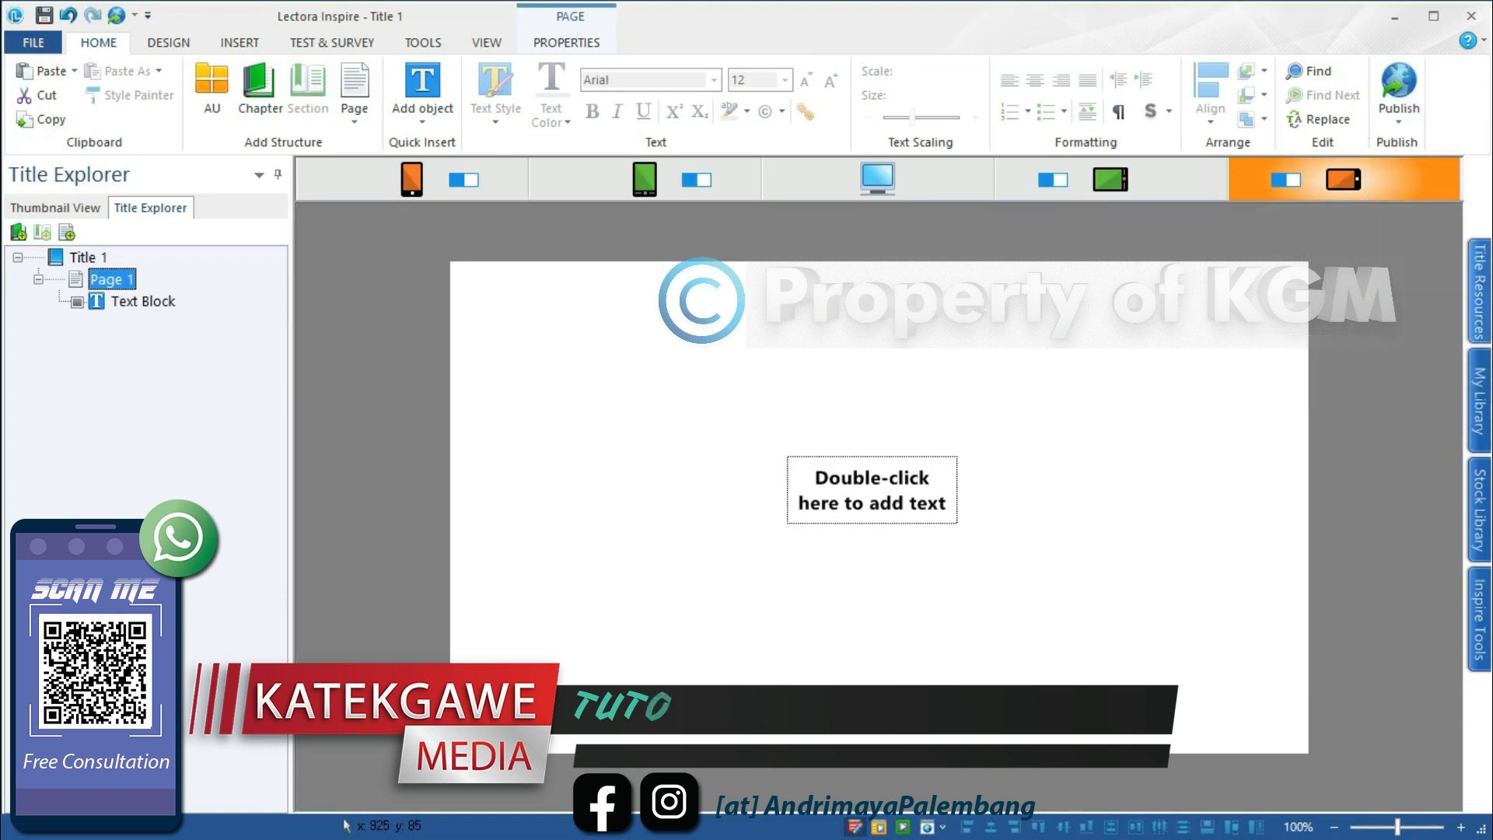
{"action": "left_click", "coordinate": [1479, 299]}
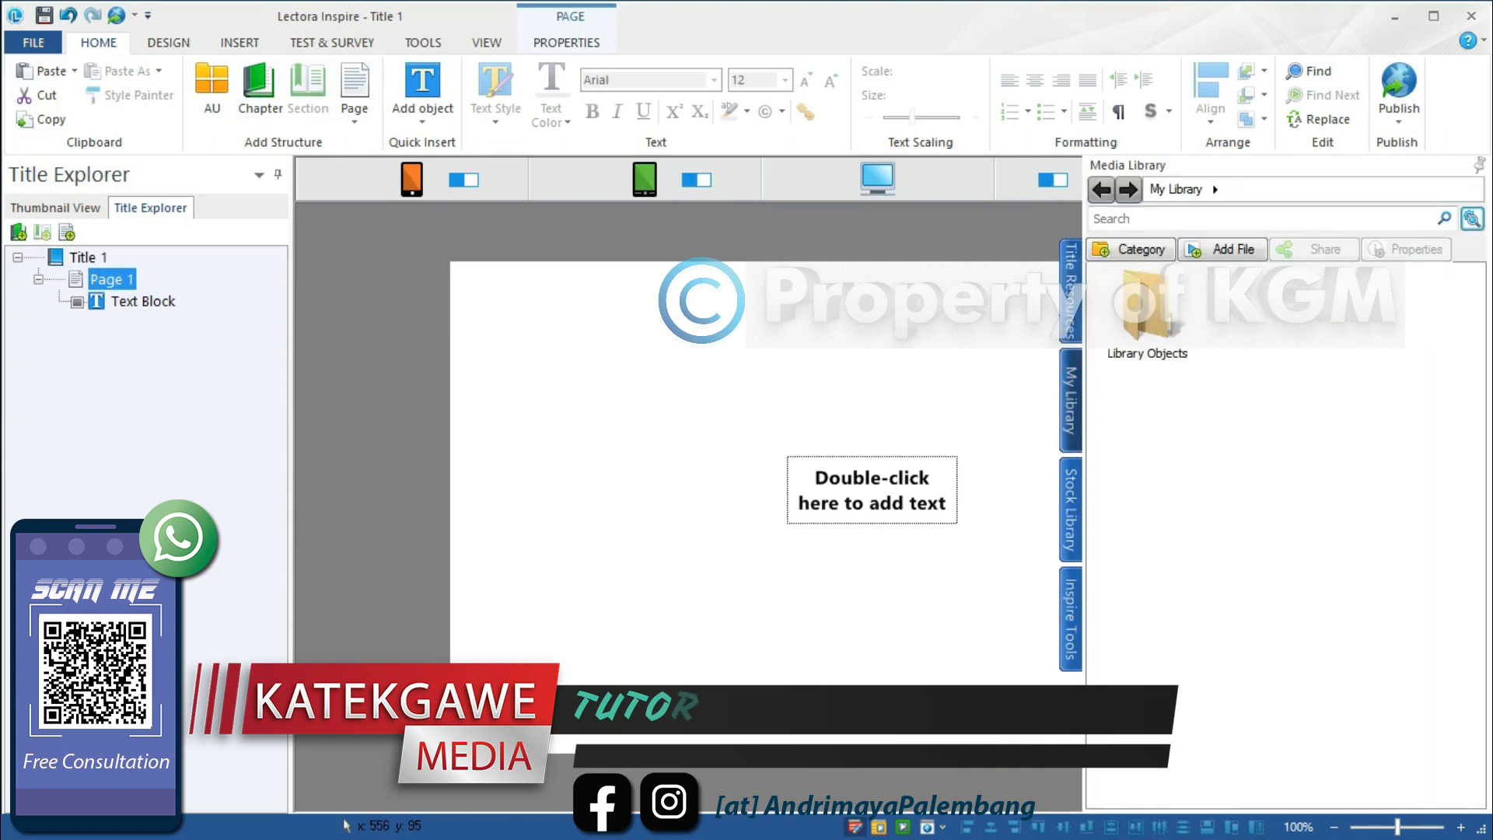
{"action": "left_click", "coordinate": [1071, 506]}
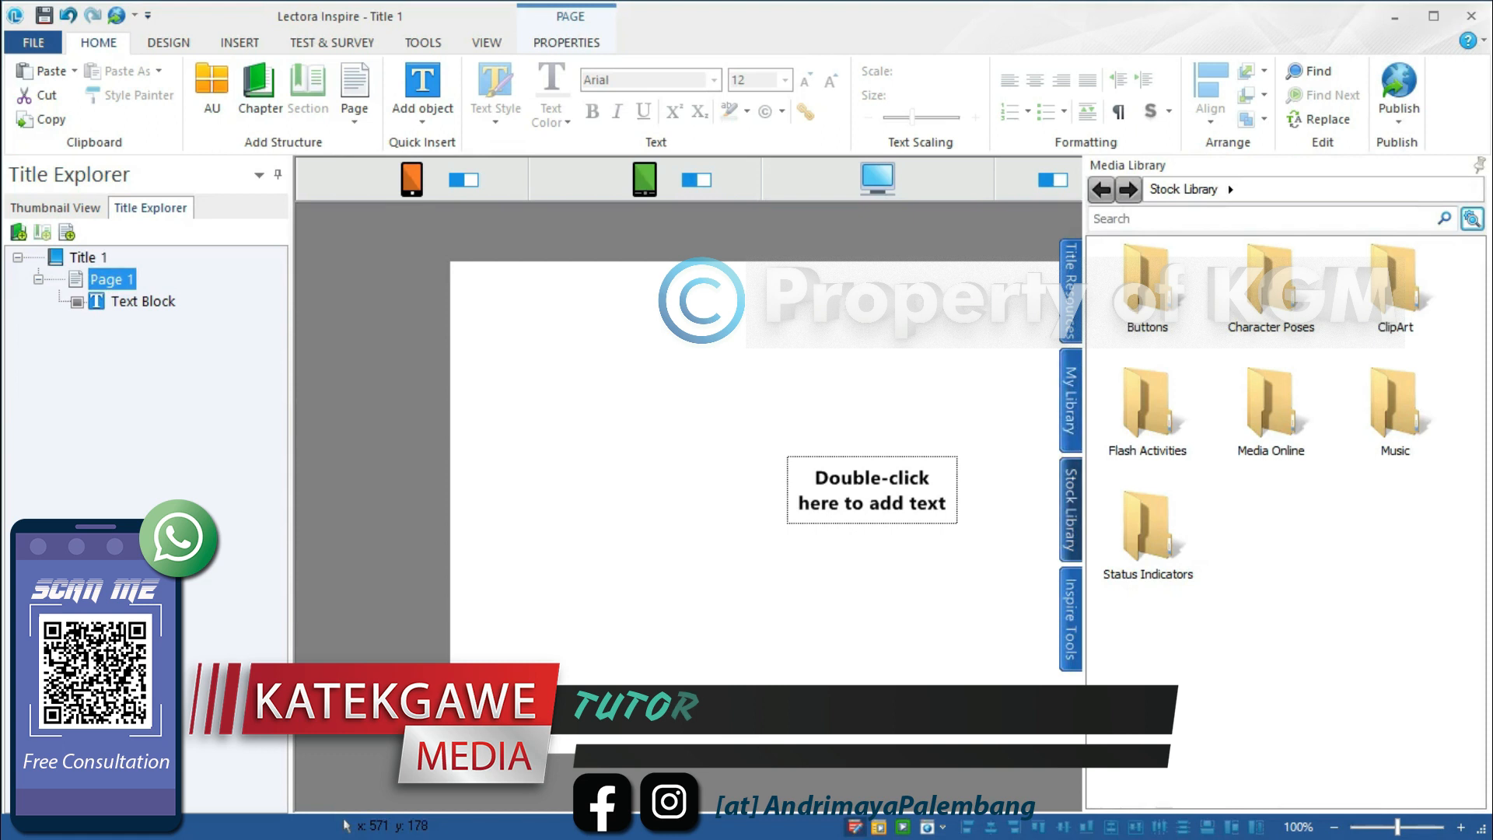
{"action": "left_click", "coordinate": [1071, 619]}
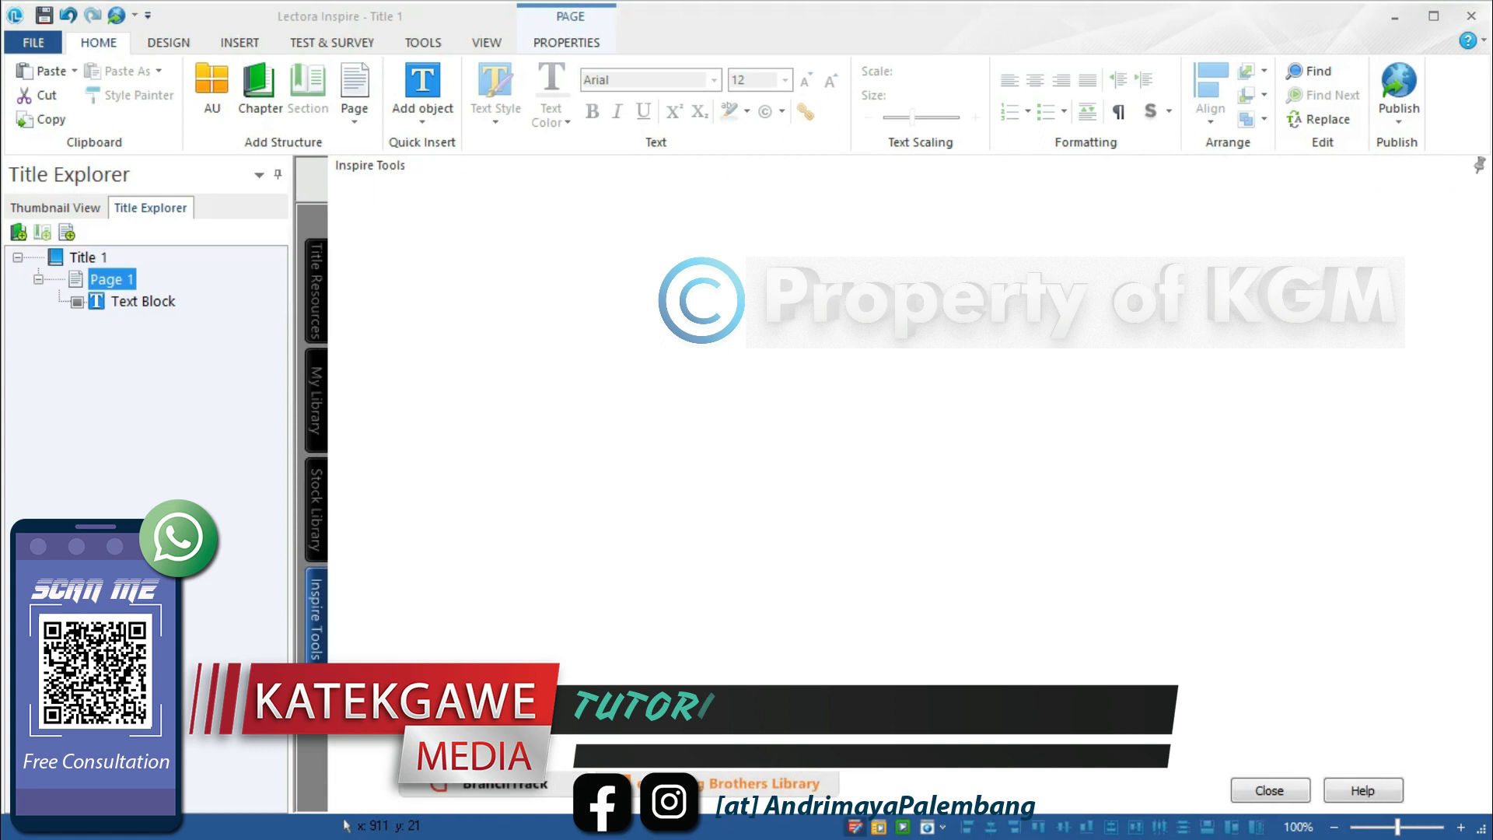
{"action": "left_click", "coordinate": [1270, 790]}
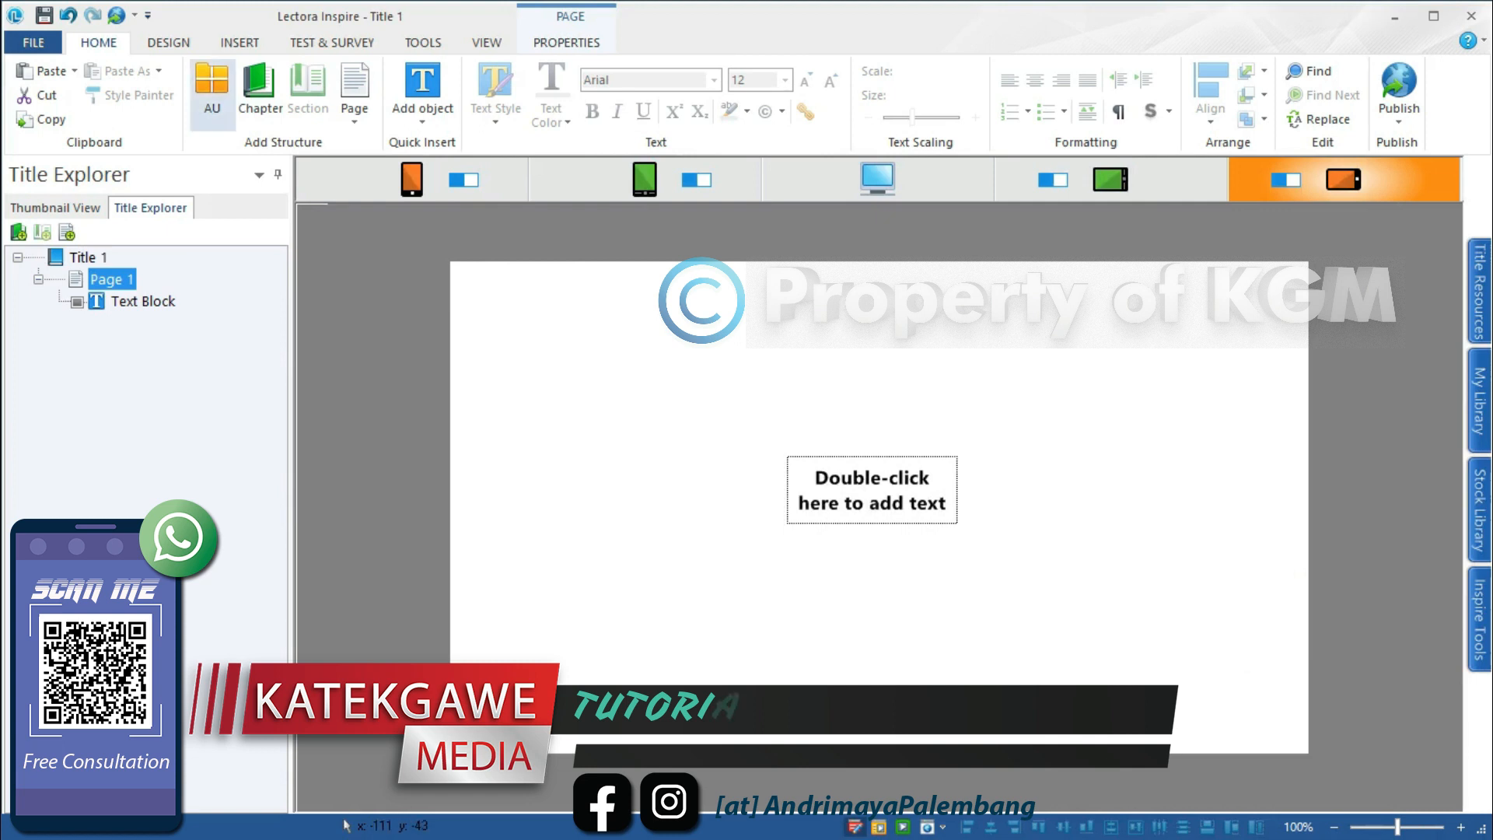
- In Title Options, name the title KATEKGAWE MEDIA CHANNEL with English kept as the language
{"action": "left_click", "coordinate": [168, 43]}
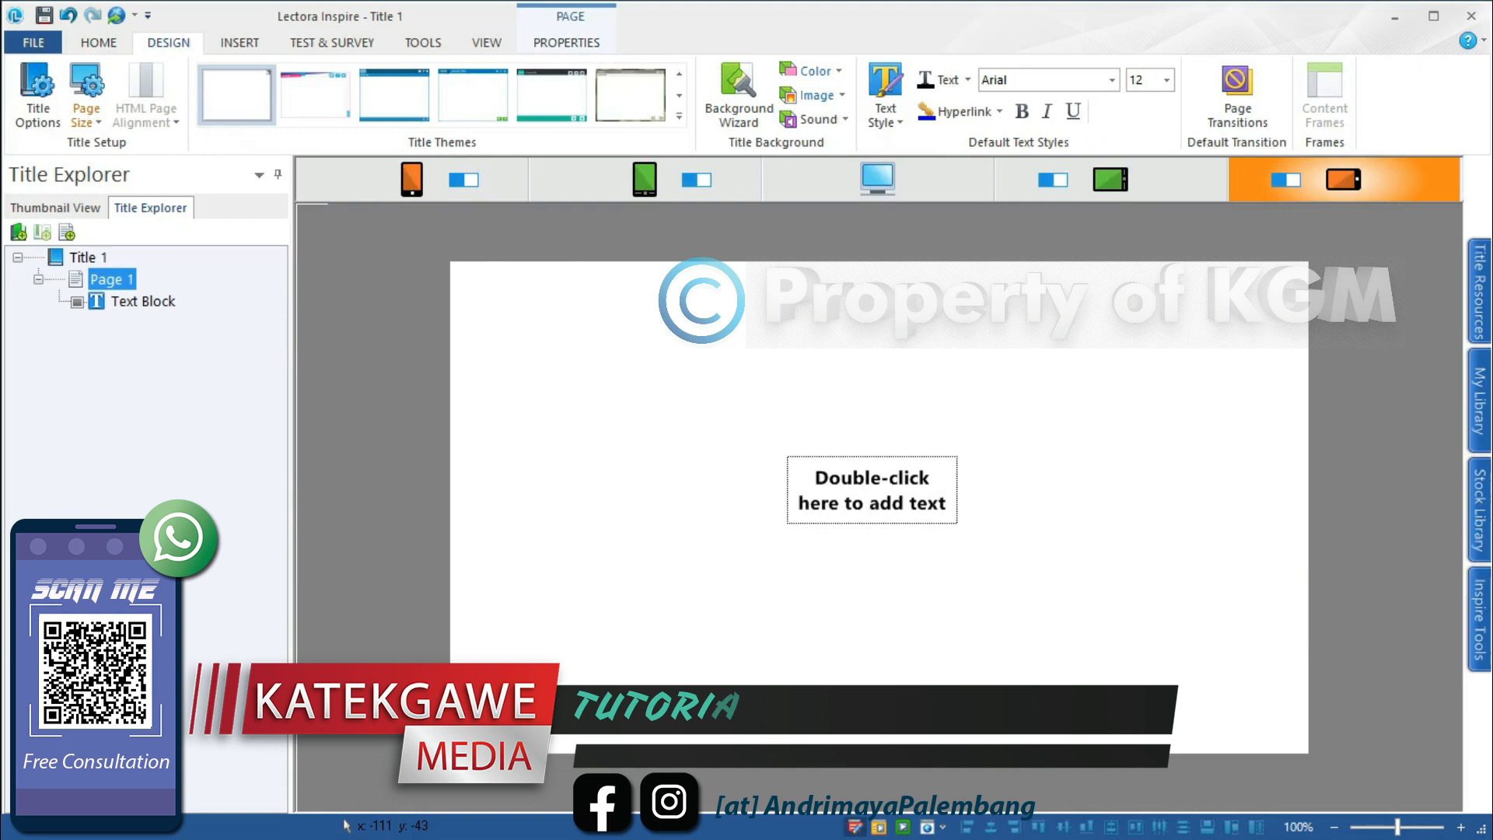
{"action": "left_click", "coordinate": [37, 90]}
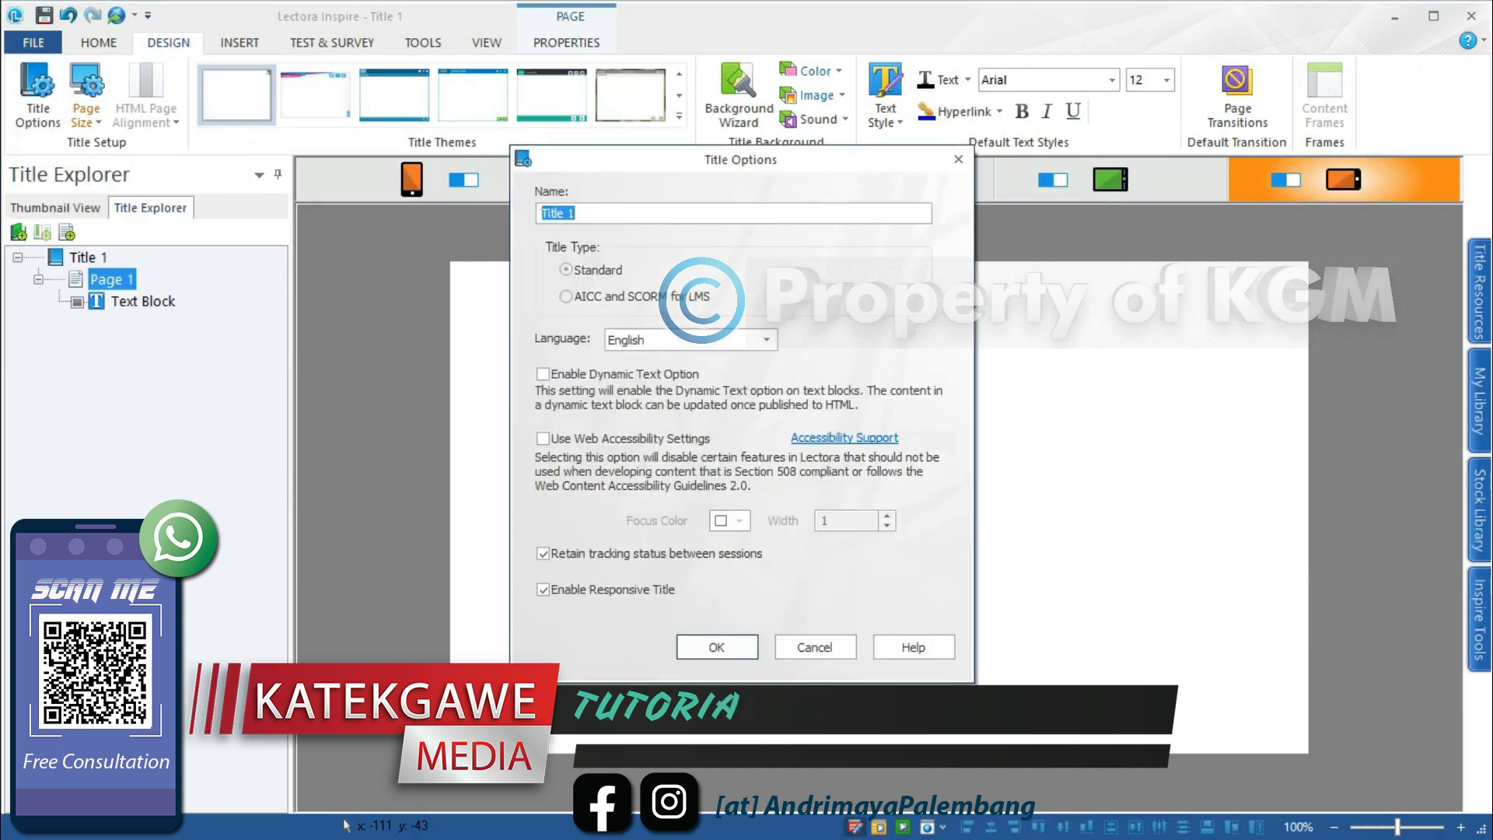
{"action": "type", "text": "kate"}
{"action": "key", "text": "BackSpace"}
{"action": "key", "text": "BackSpace"}
{"action": "key", "text": "BackSpace"}
{"action": "key", "text": "BackSpace"}
{"action": "type", "text": "KATEKGAWE MEDIA C"}
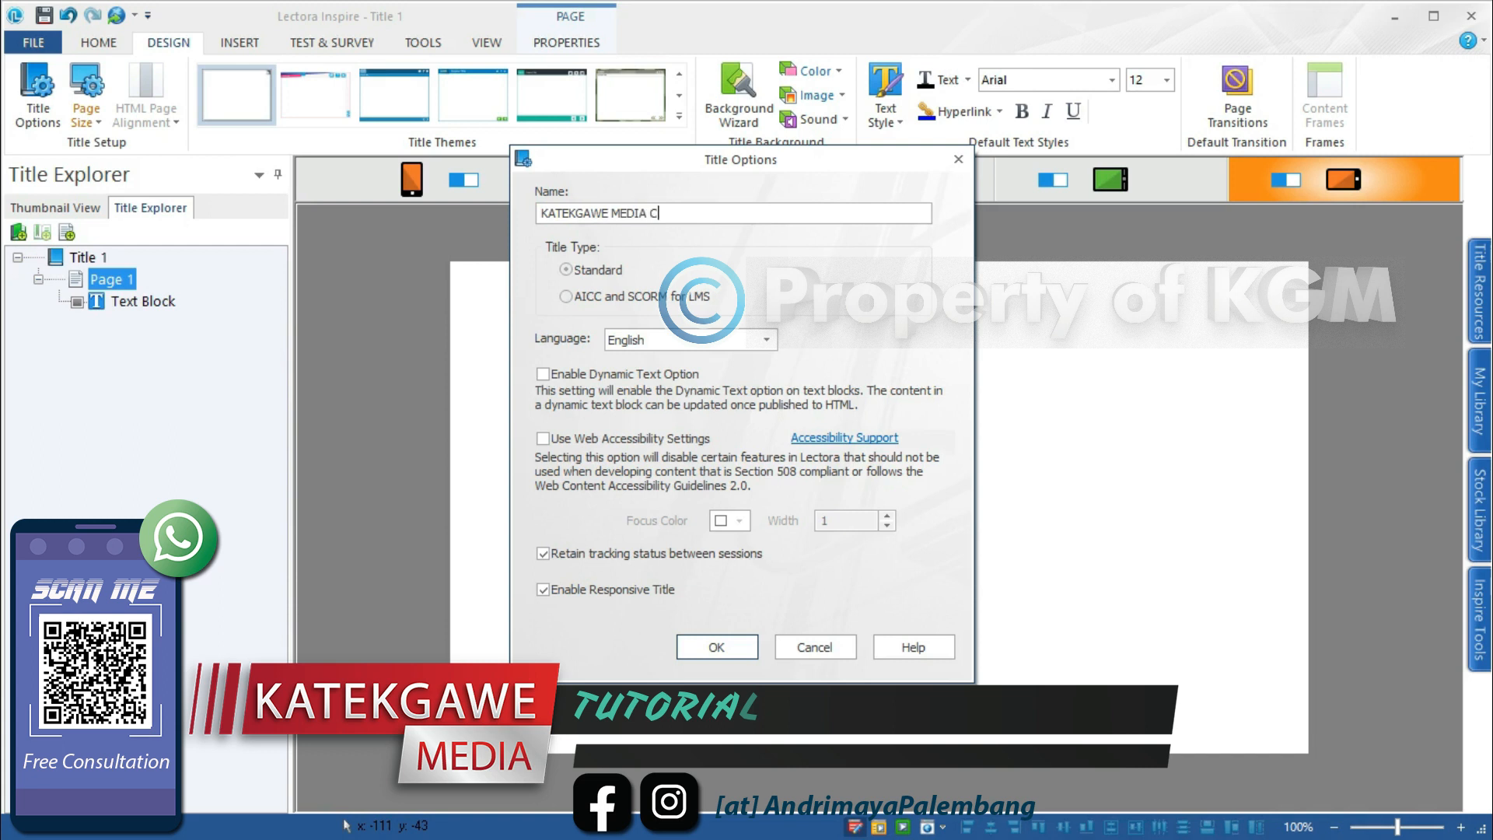
{"action": "type", "text": "HANNEL"}
{"action": "left_click", "coordinate": [766, 340]}
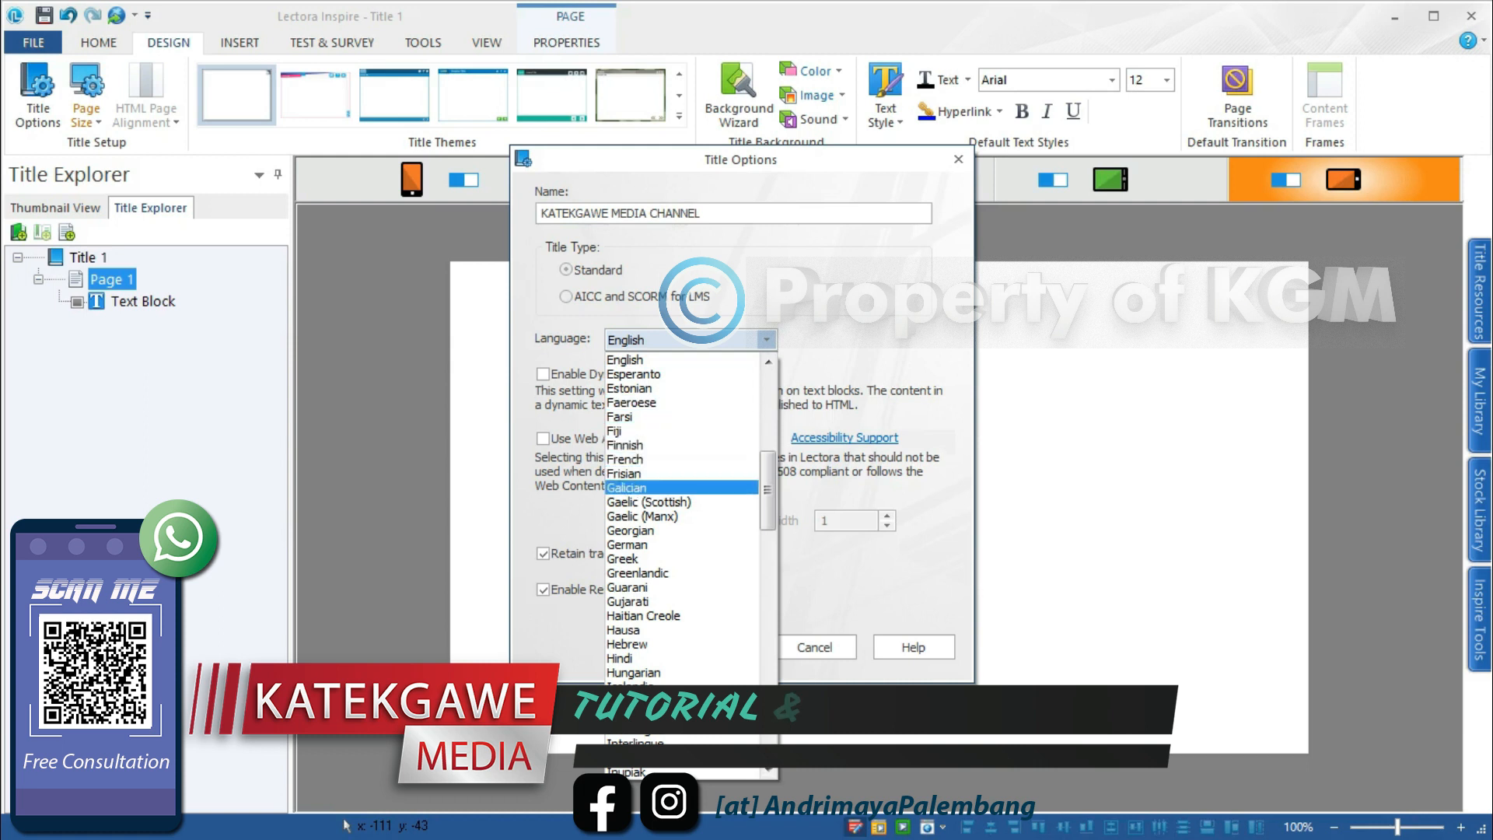
{"action": "left_click", "coordinate": [642, 360]}
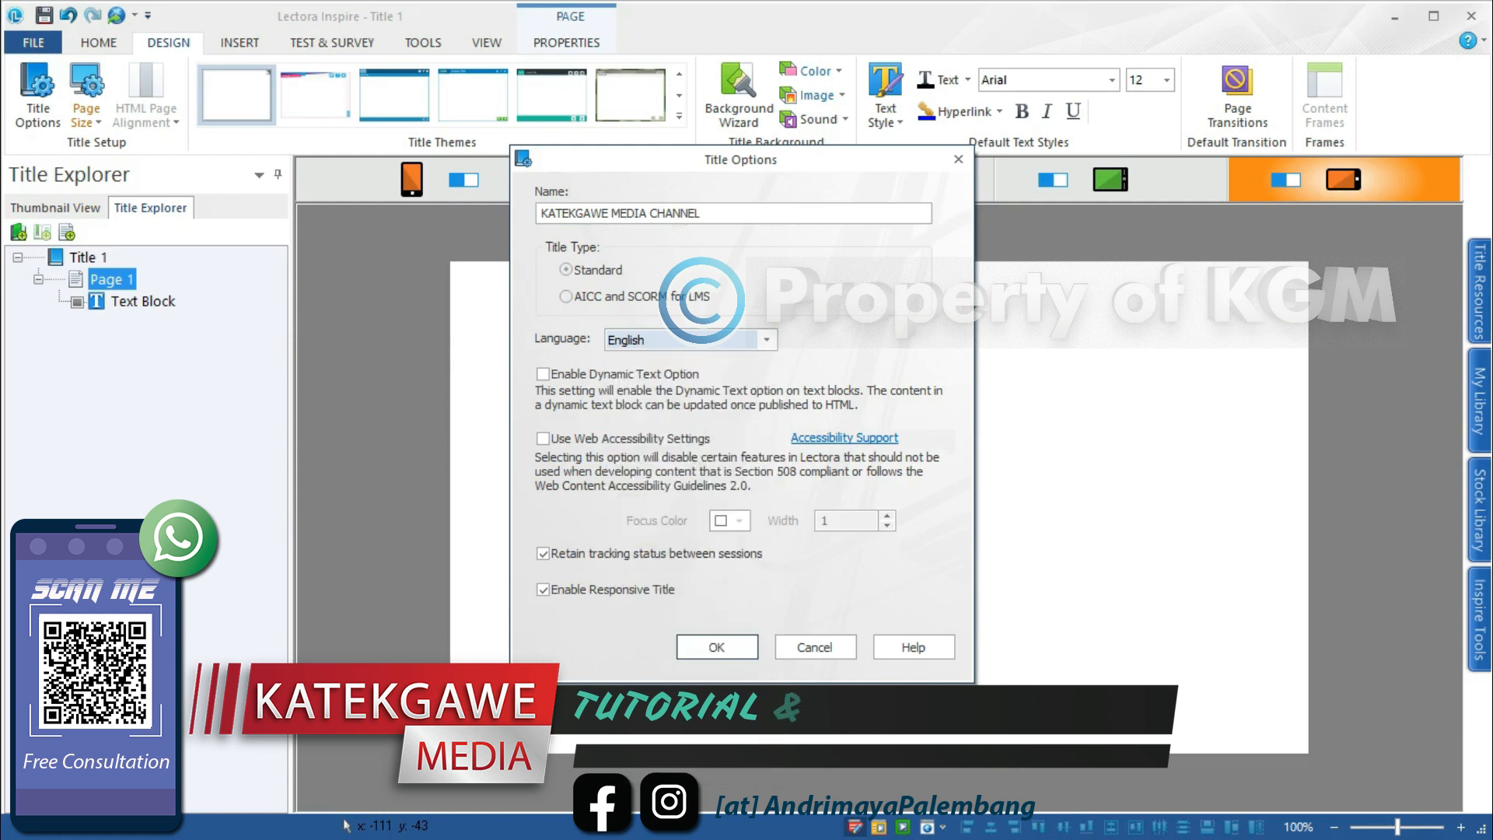
{"action": "left_click", "coordinate": [716, 647]}
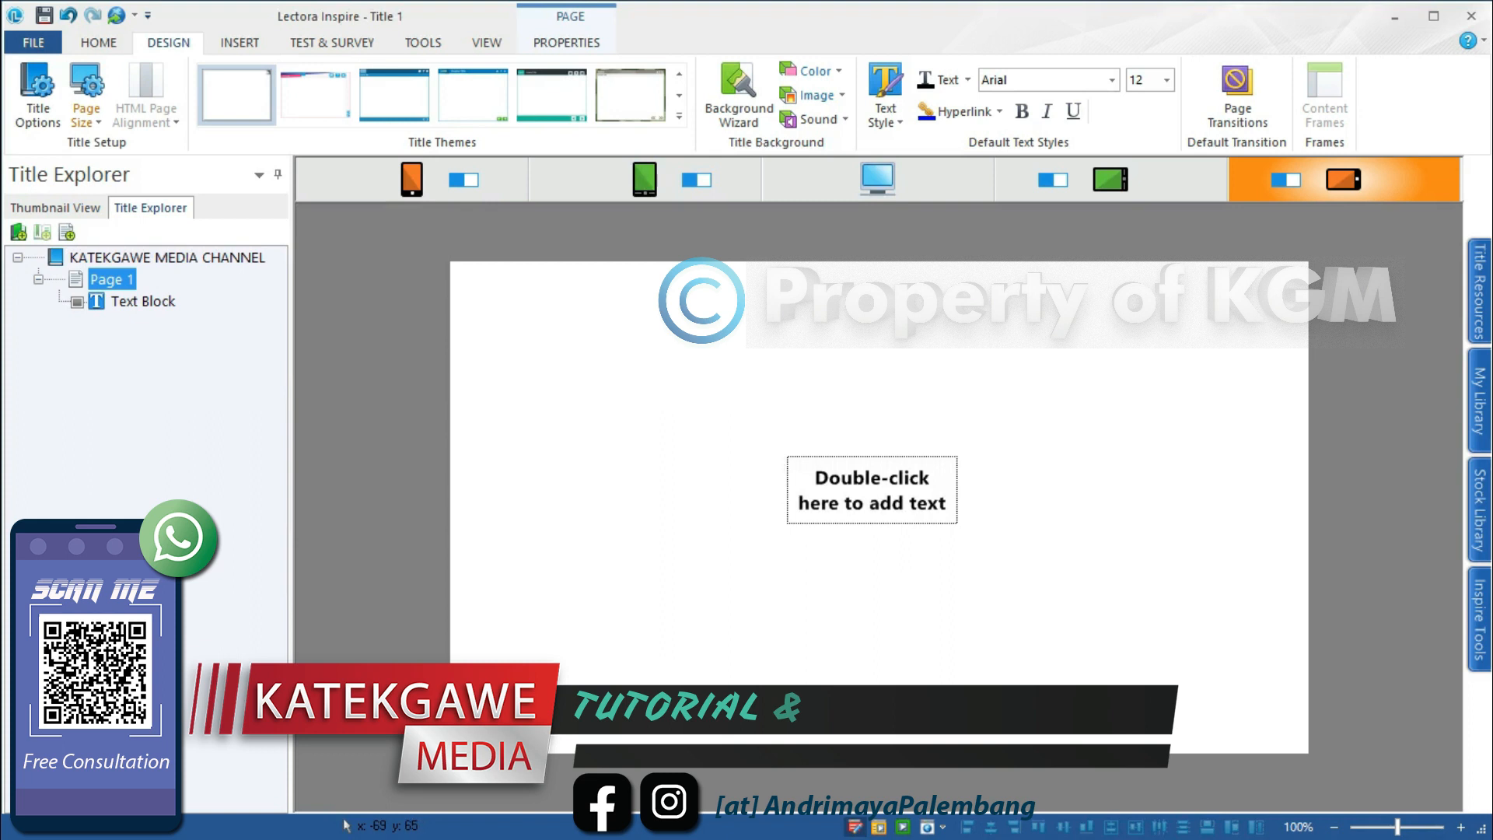
- Confirm the custom page size at 785 by 450
{"action": "left_click", "coordinate": [86, 115]}
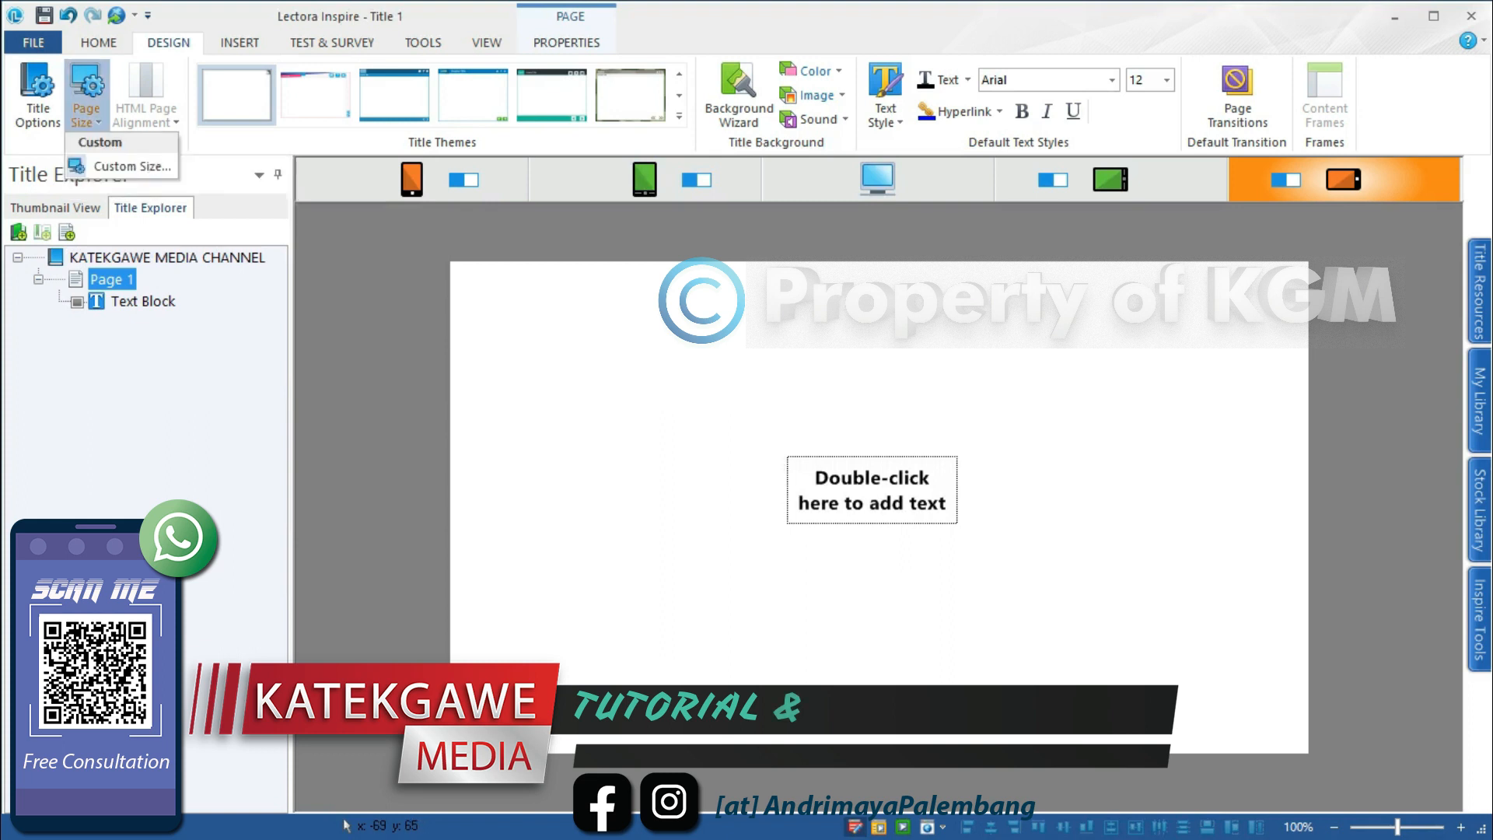
{"action": "left_click", "coordinate": [130, 166]}
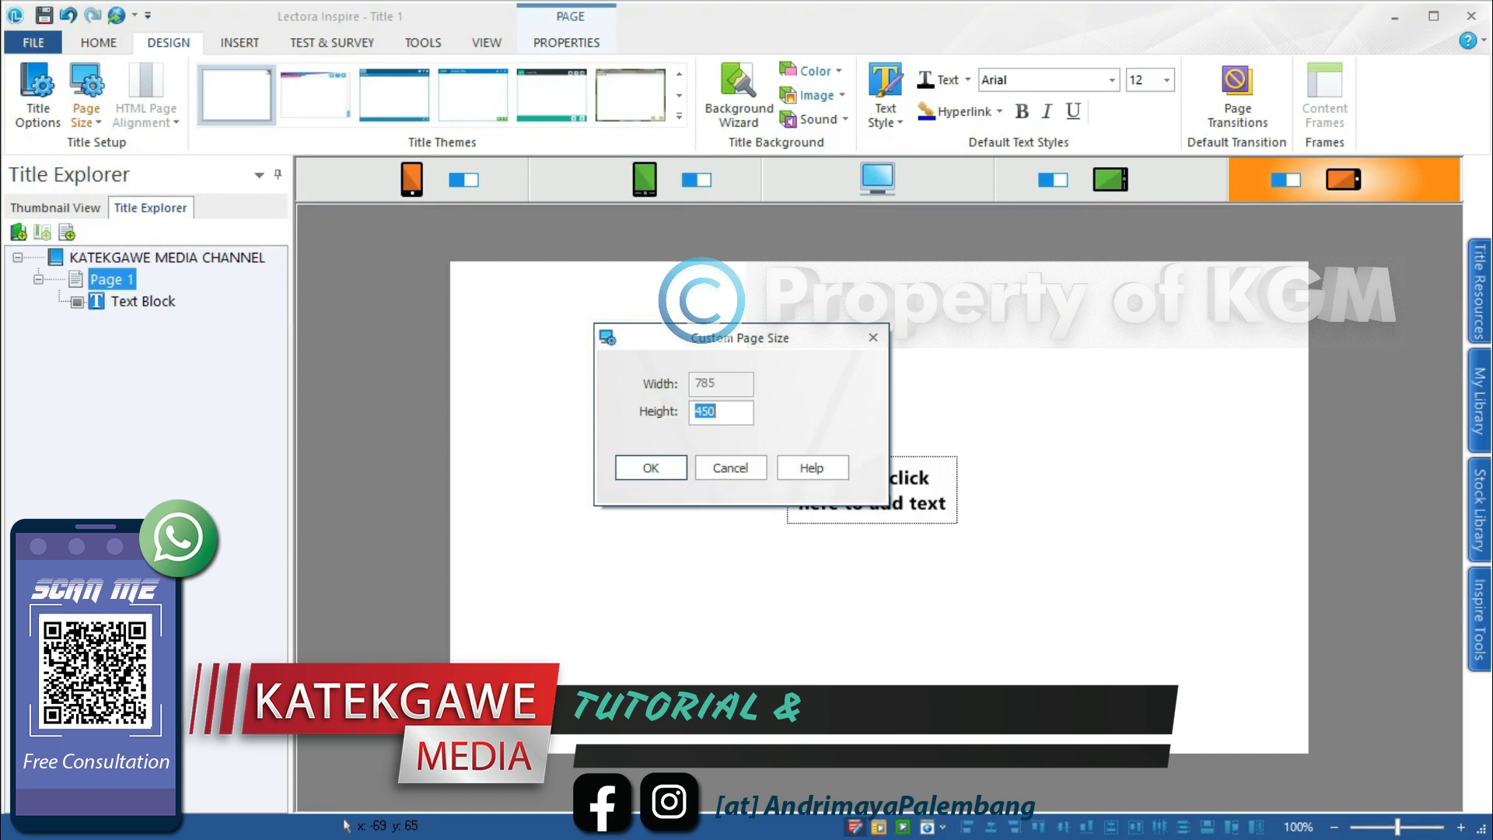
{"action": "key", "text": "Return"}
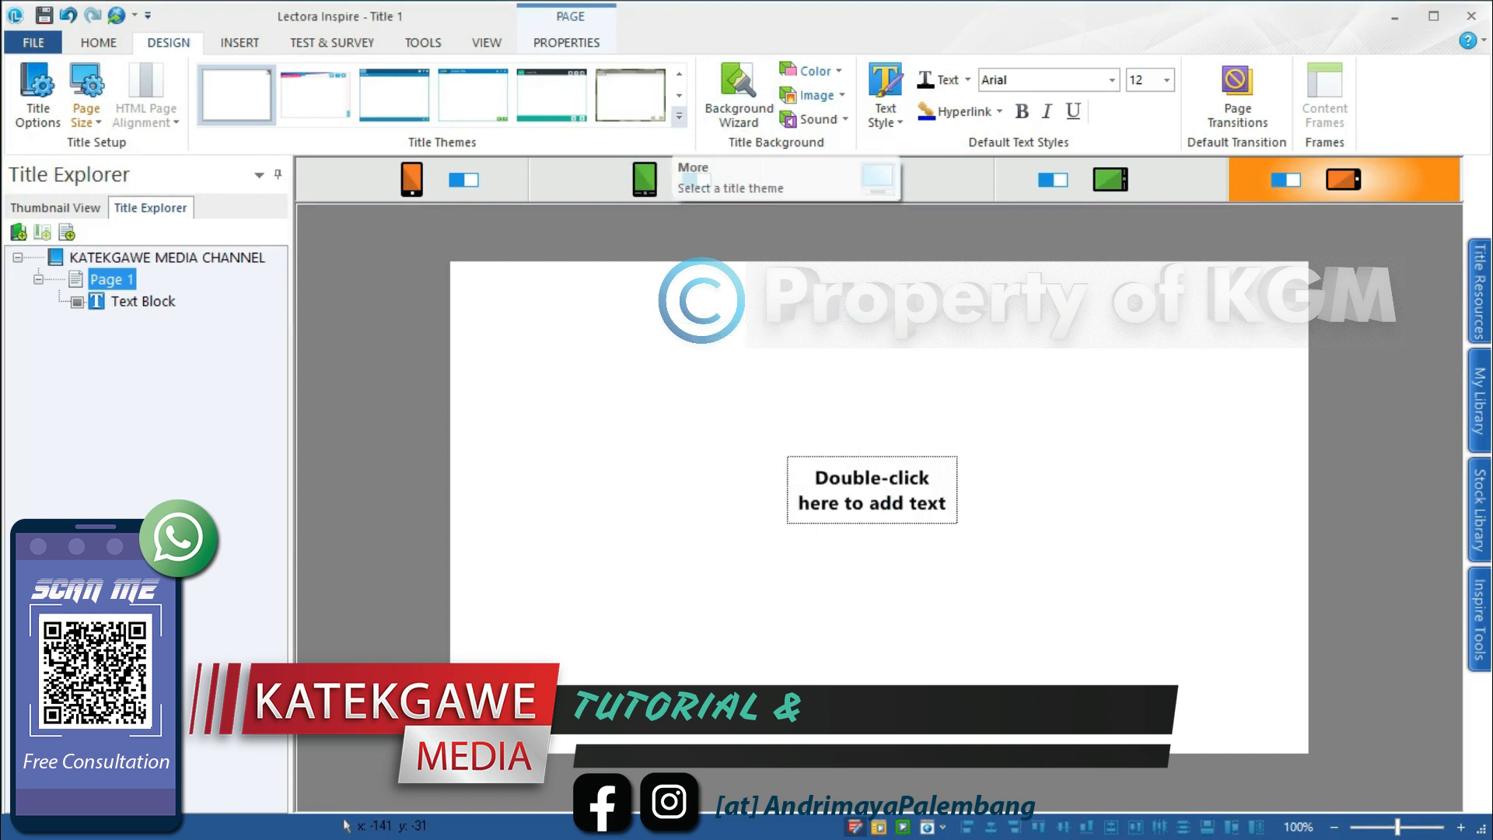
- Try several title themes, including the dark teal-logo one, ending on the green camouflage-framed design
{"action": "left_click", "coordinate": [679, 115]}
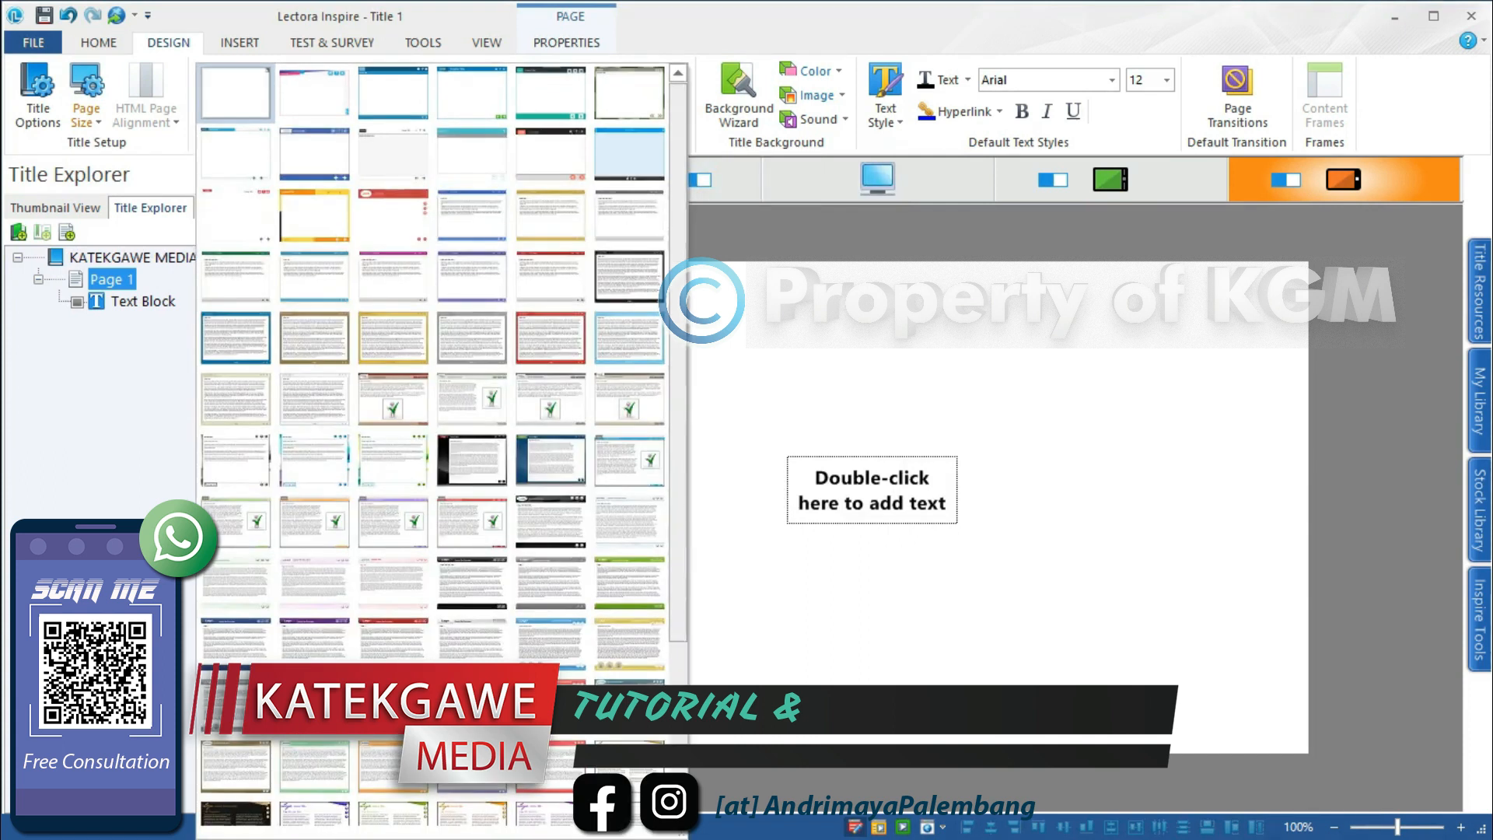
{"action": "left_click", "coordinate": [315, 95]}
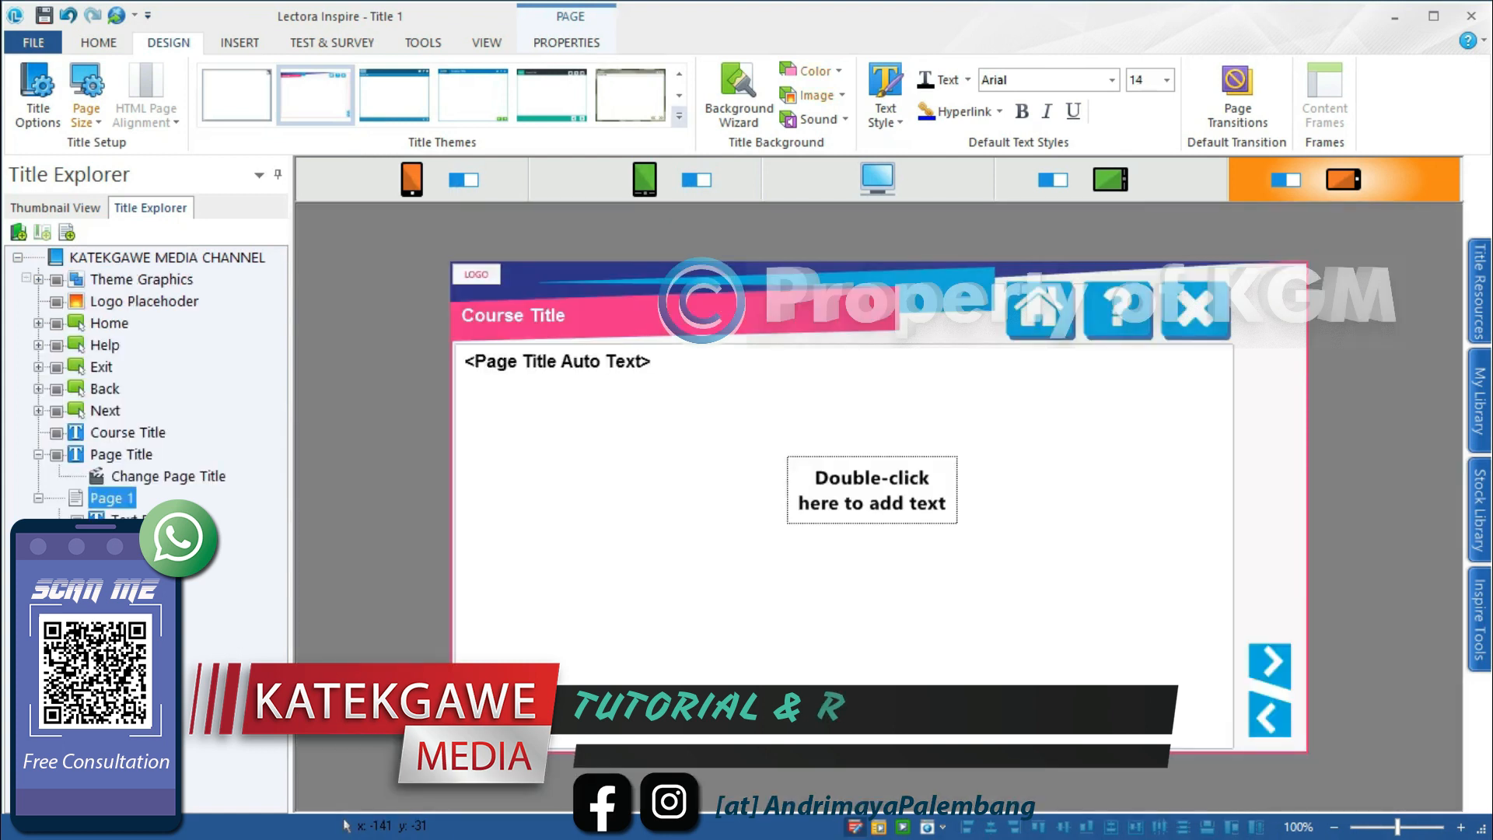
{"action": "left_click", "coordinate": [679, 116]}
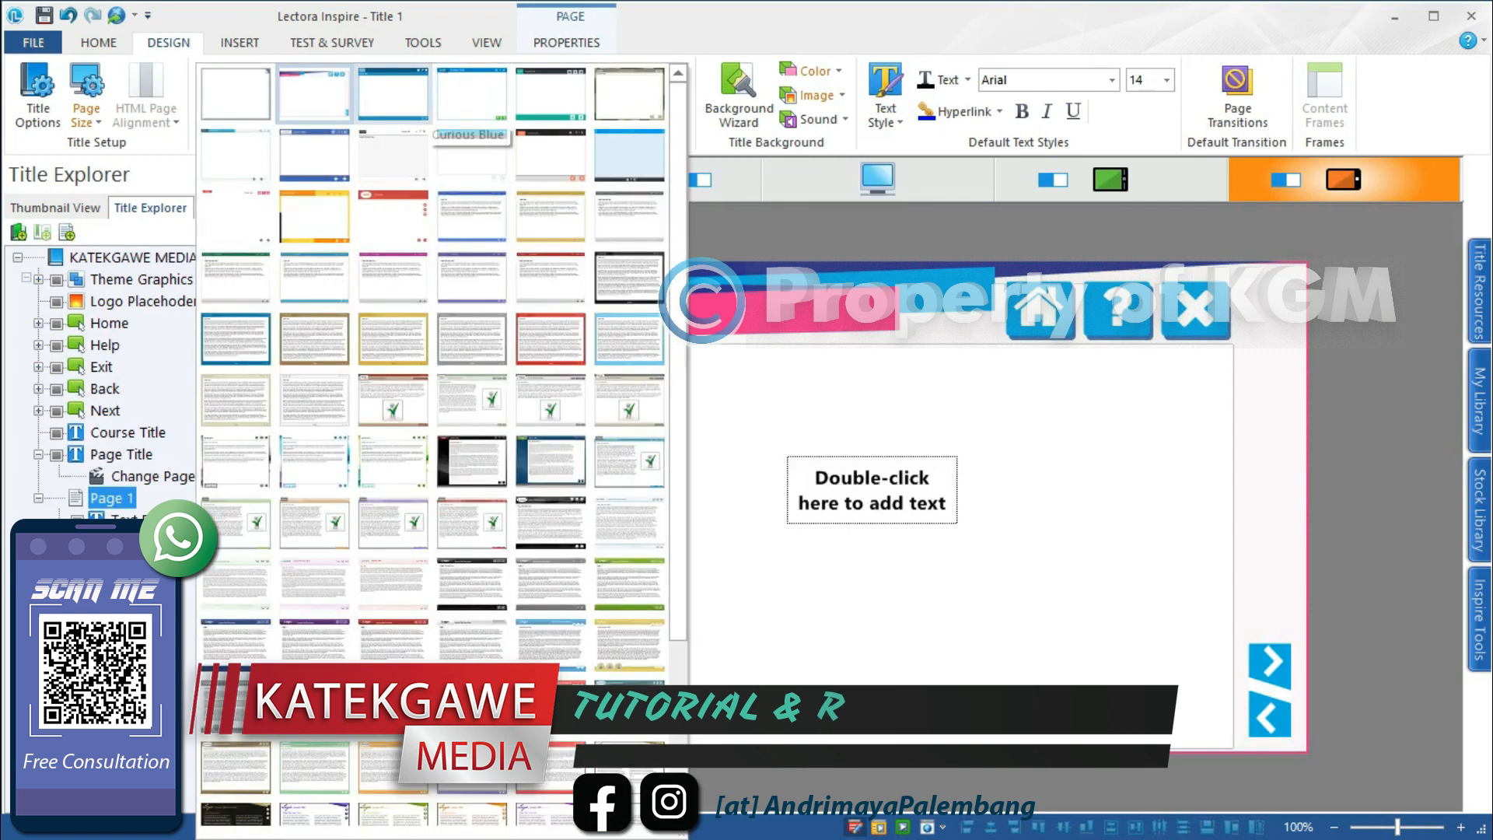
{"action": "left_click", "coordinate": [393, 93]}
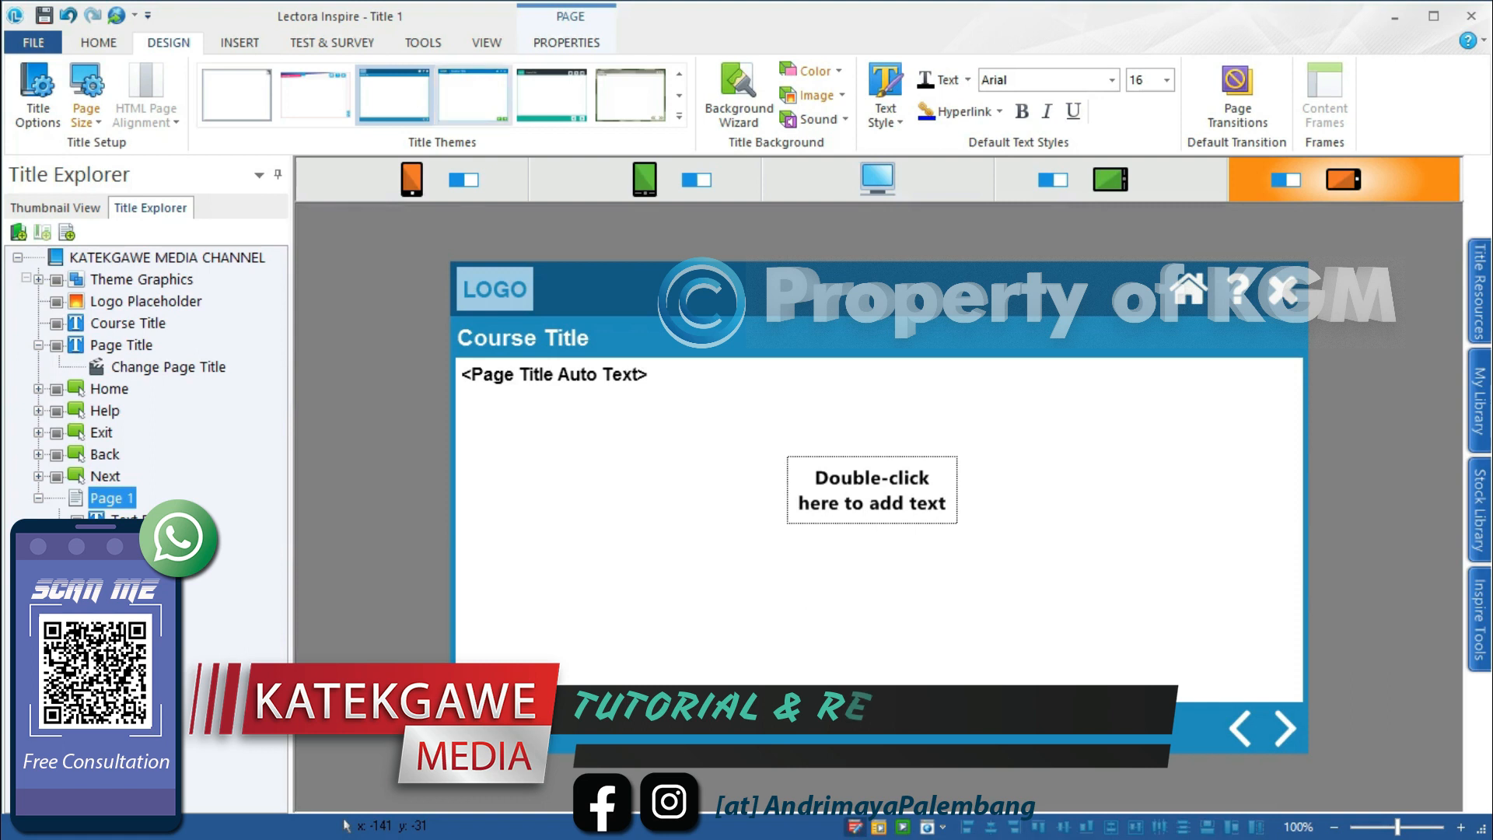
{"action": "left_click", "coordinate": [473, 95]}
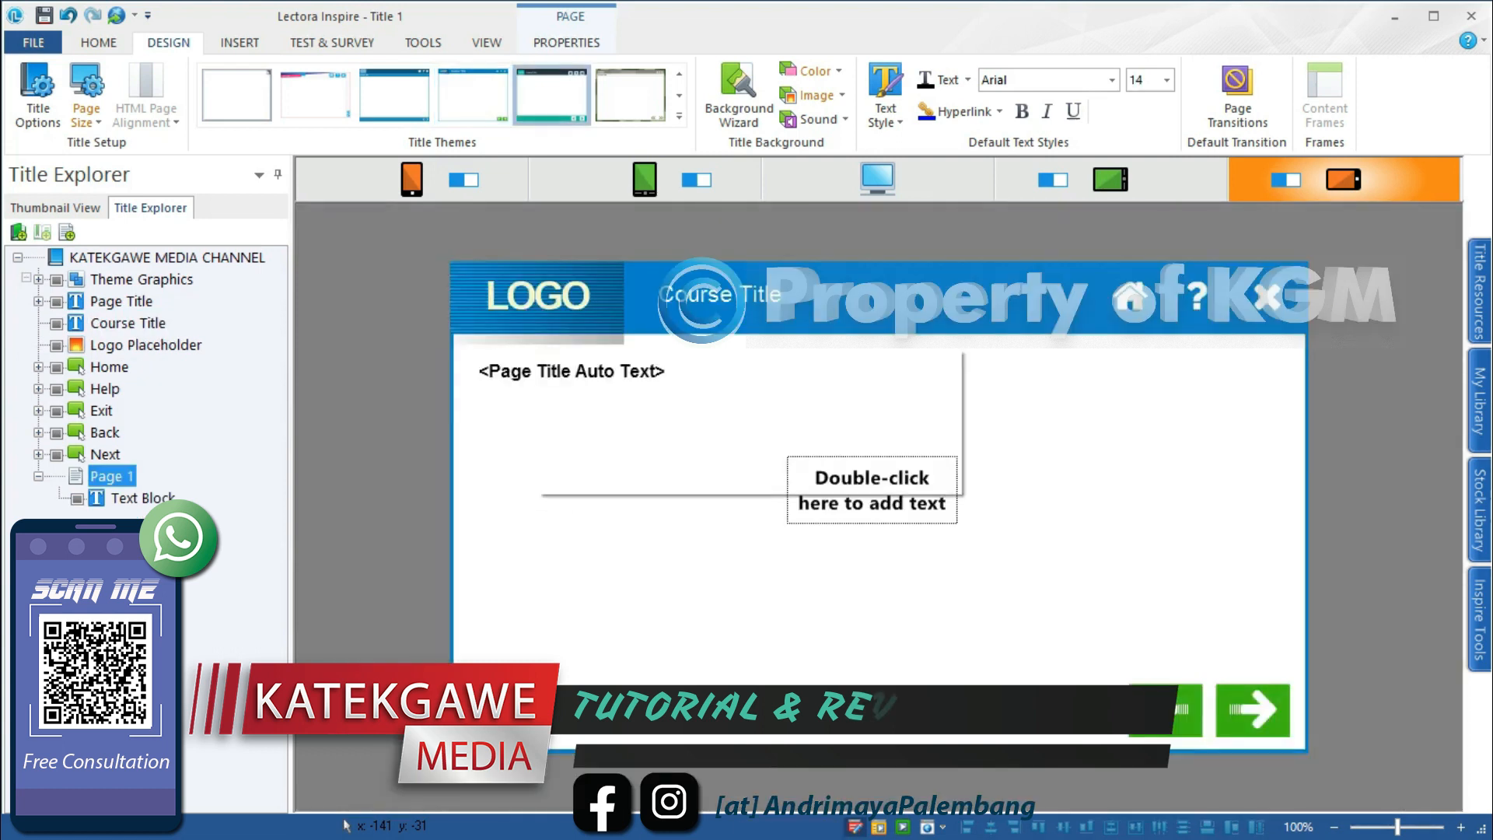
{"action": "left_click", "coordinate": [552, 95]}
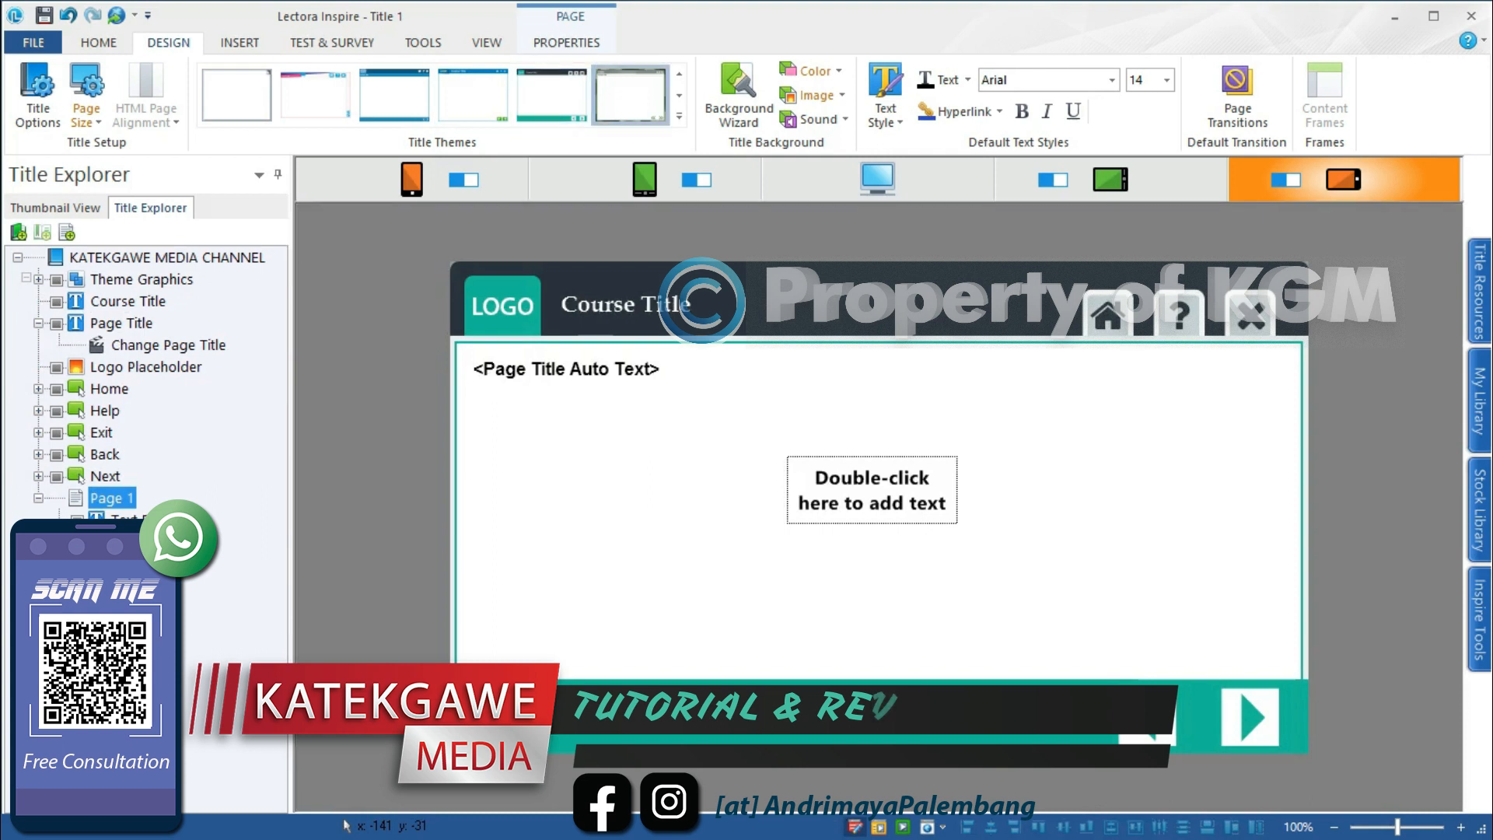
{"action": "left_click", "coordinate": [630, 95]}
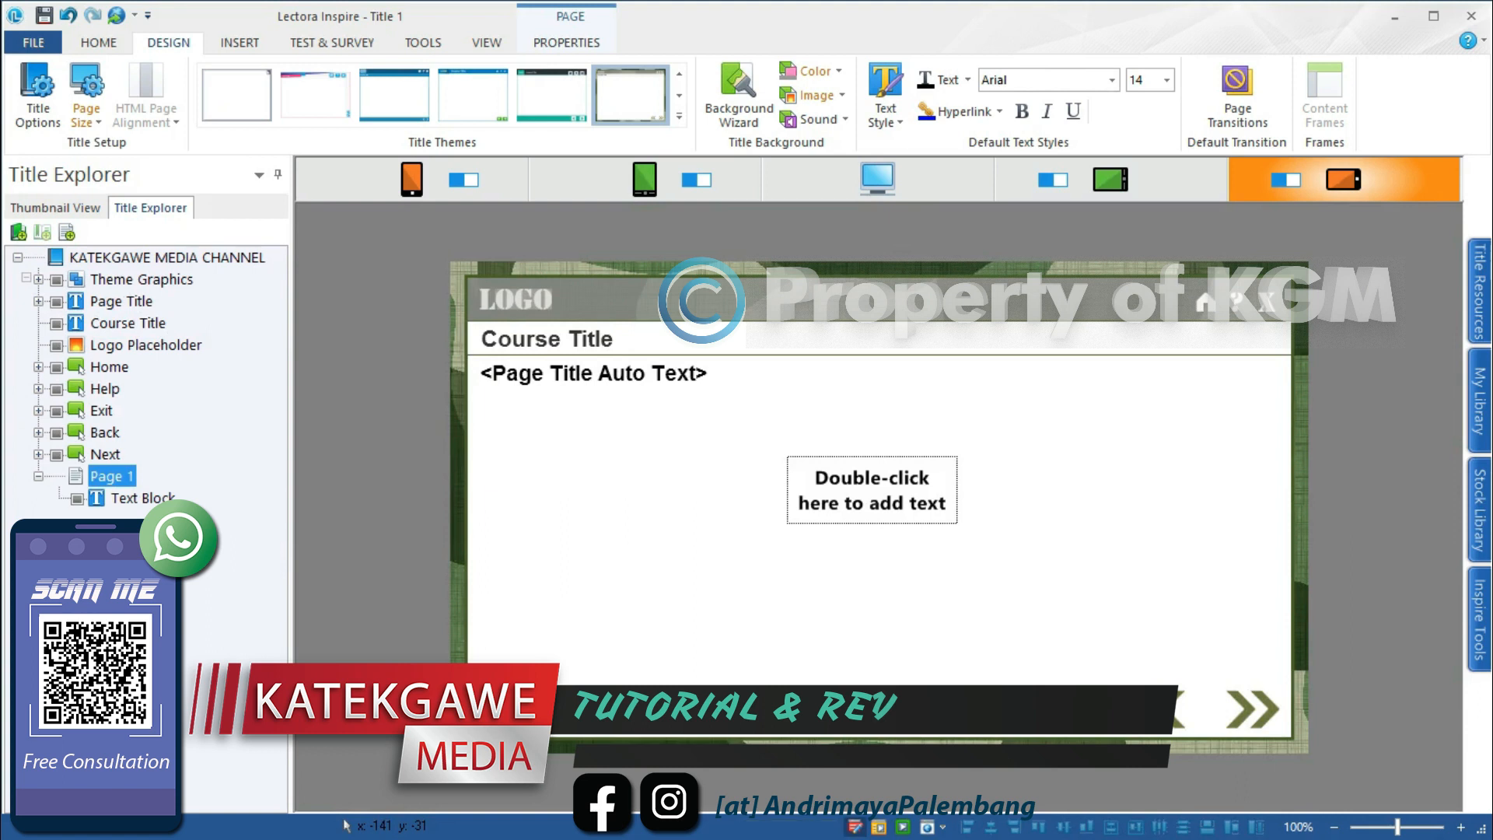
{"action": "left_click", "coordinate": [679, 115]}
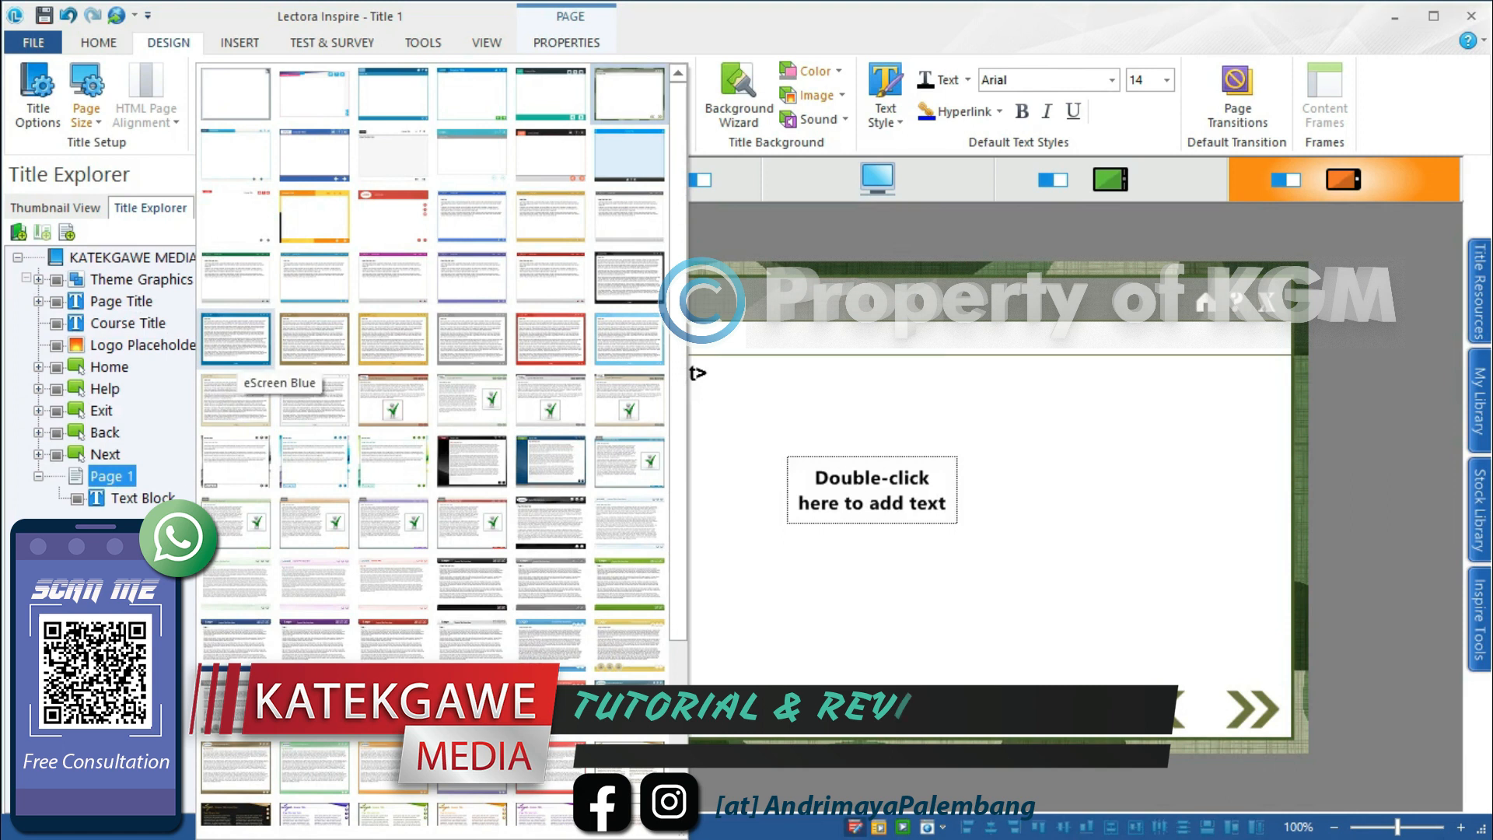
- Try eScreen Blue, eScreen Sky and a dark gold-logo theme, settling on the blue-header Company Logo theme
{"action": "left_click", "coordinate": [235, 338]}
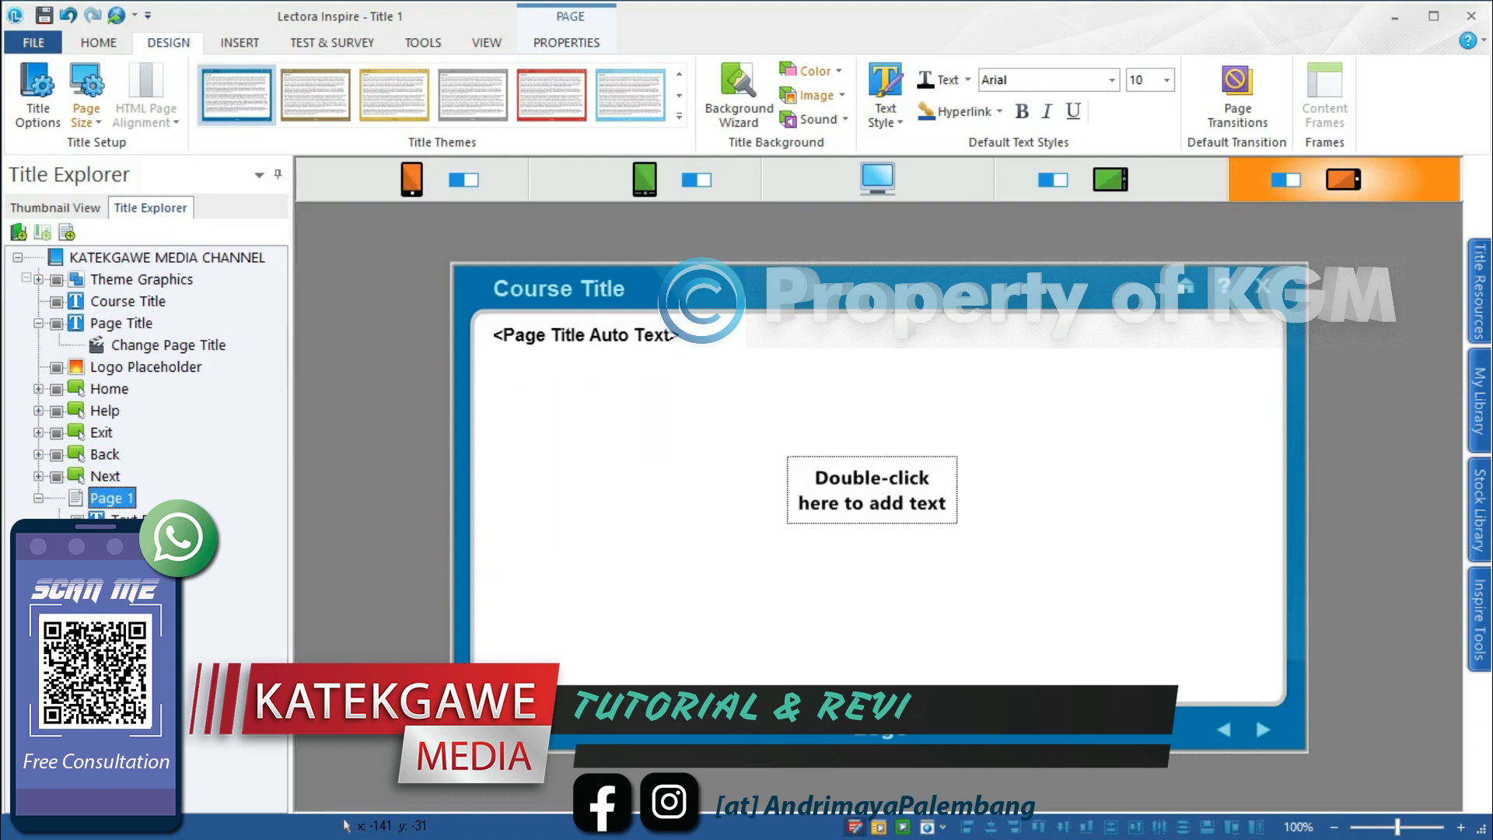
{"action": "left_click", "coordinate": [679, 116]}
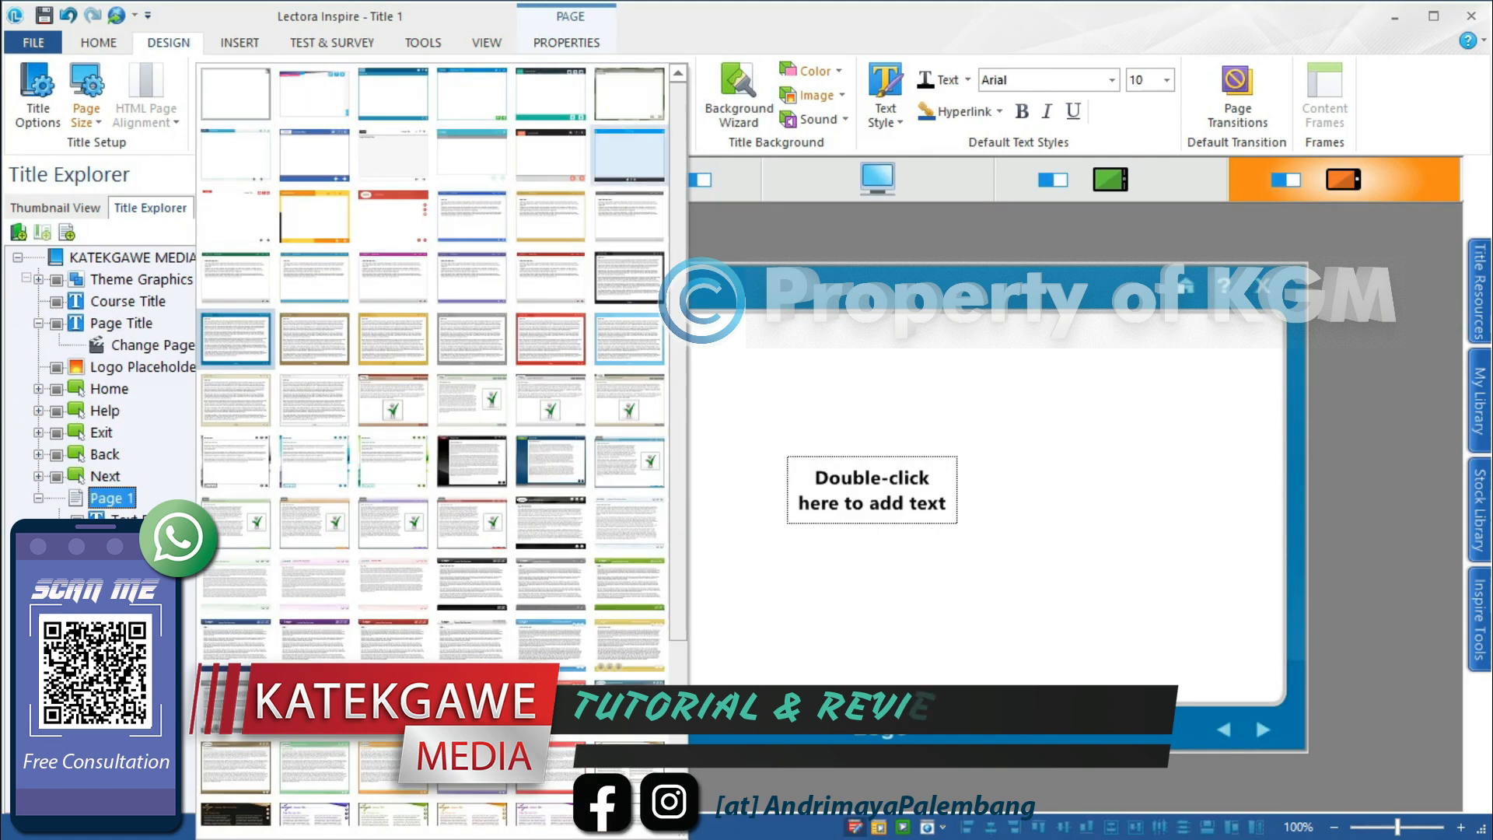
{"action": "left_click", "coordinate": [629, 338]}
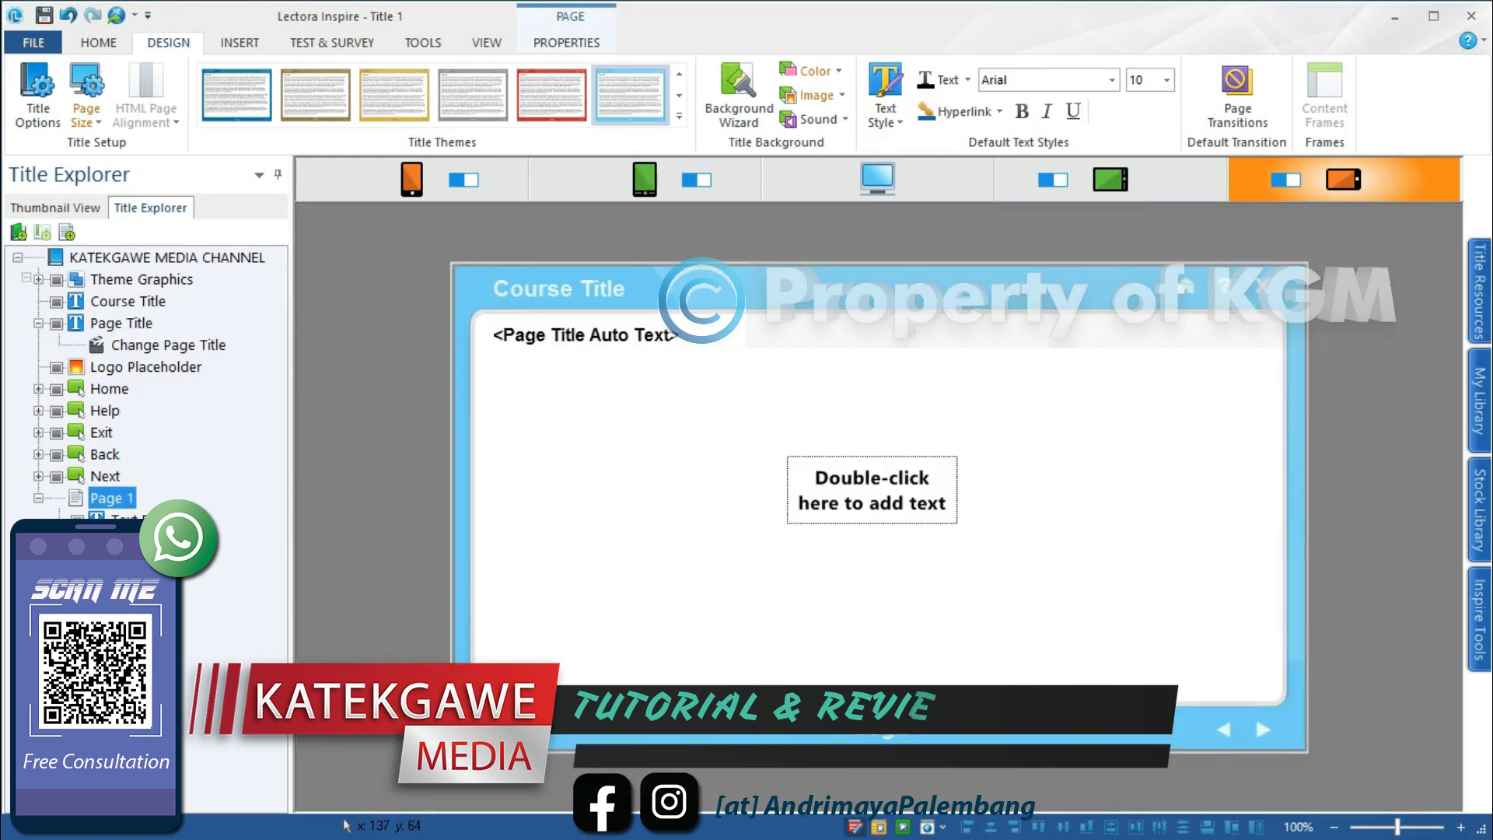
{"action": "left_click", "coordinate": [679, 116]}
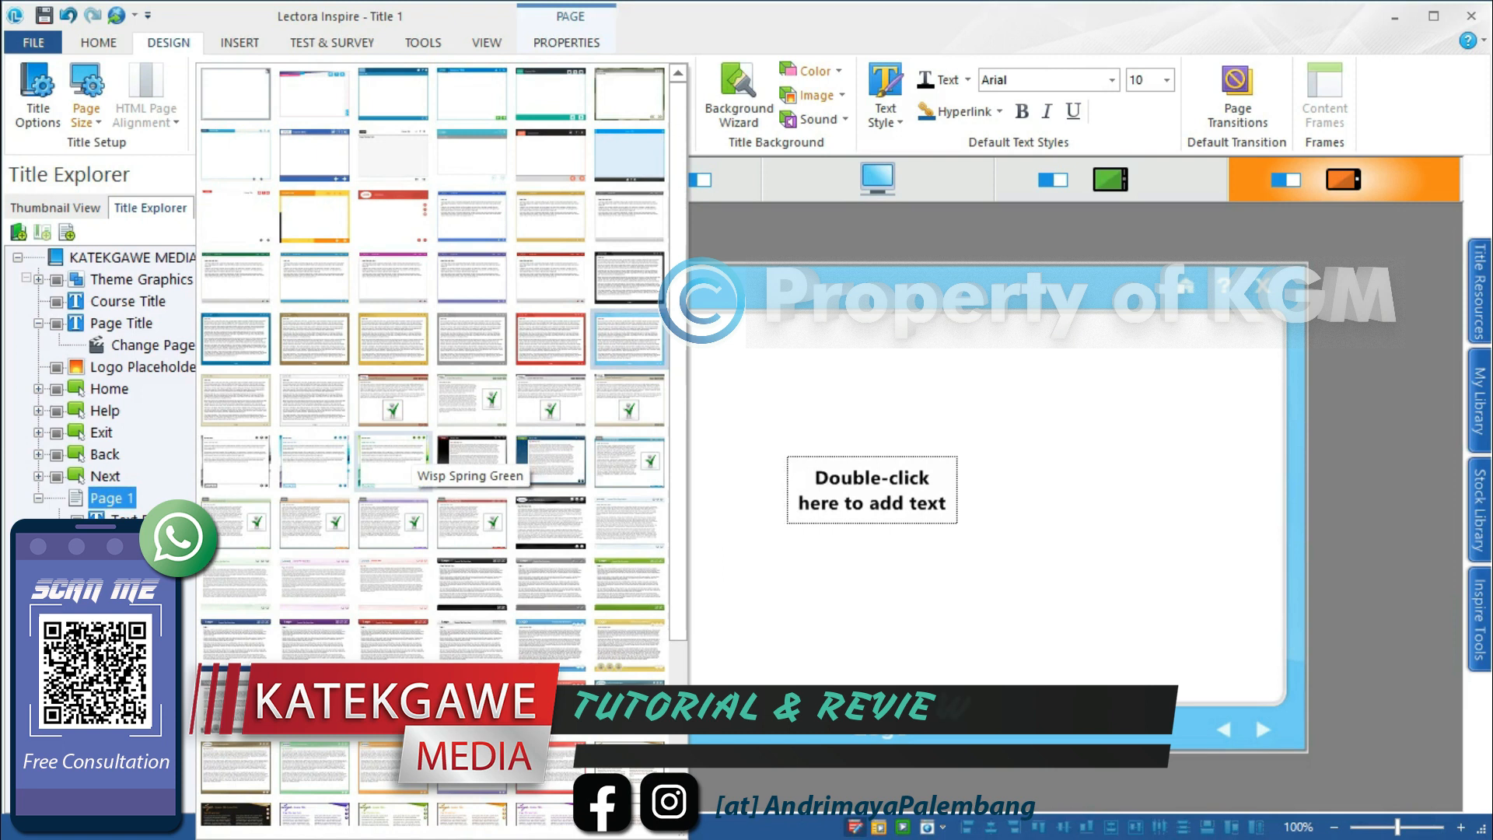
{"action": "scroll", "coordinate": [436, 443], "scroll_direction": "down", "scroll_amount": 3}
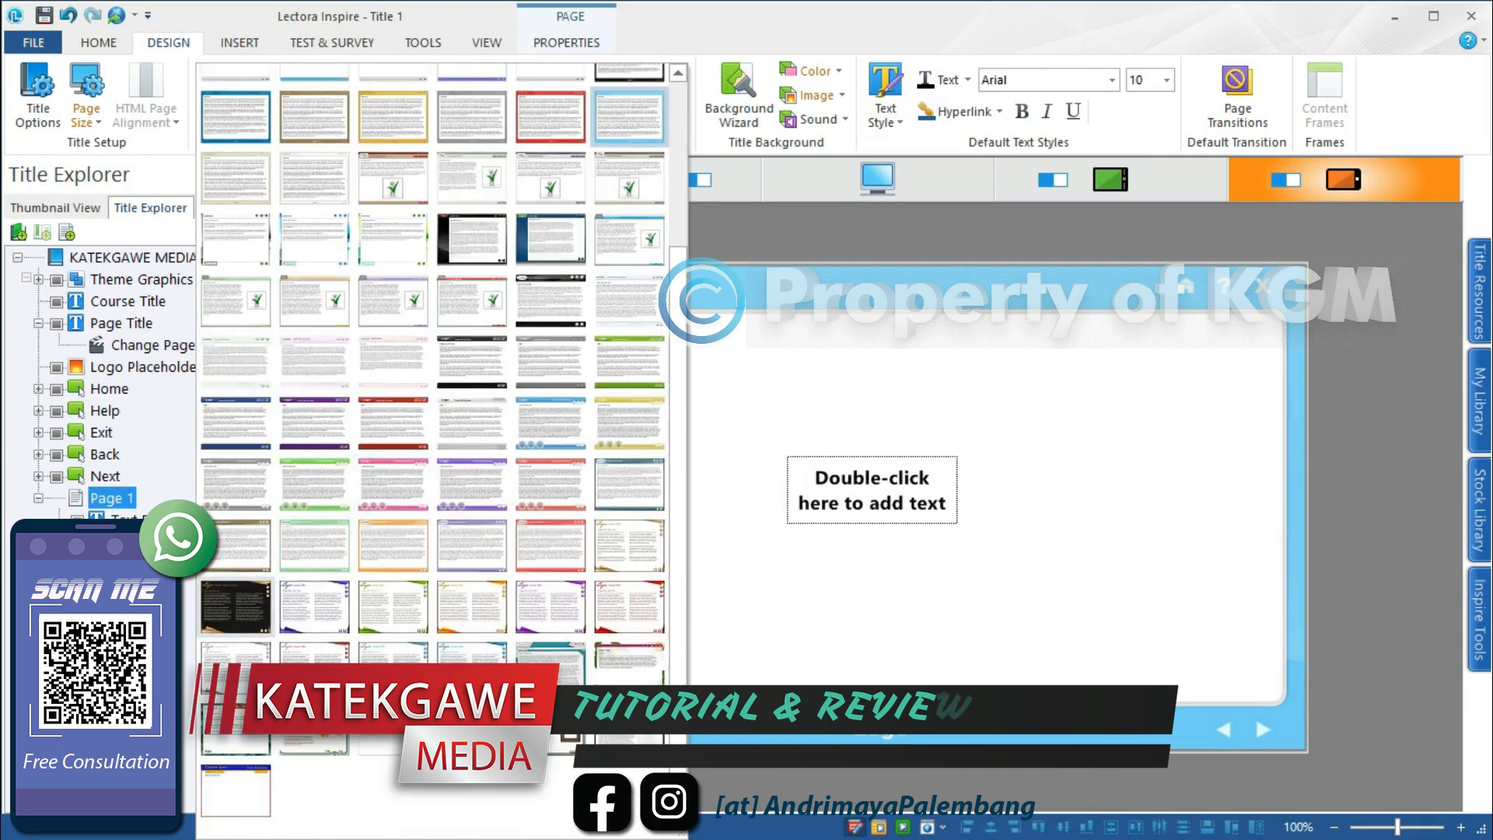
{"action": "left_click", "coordinate": [236, 607]}
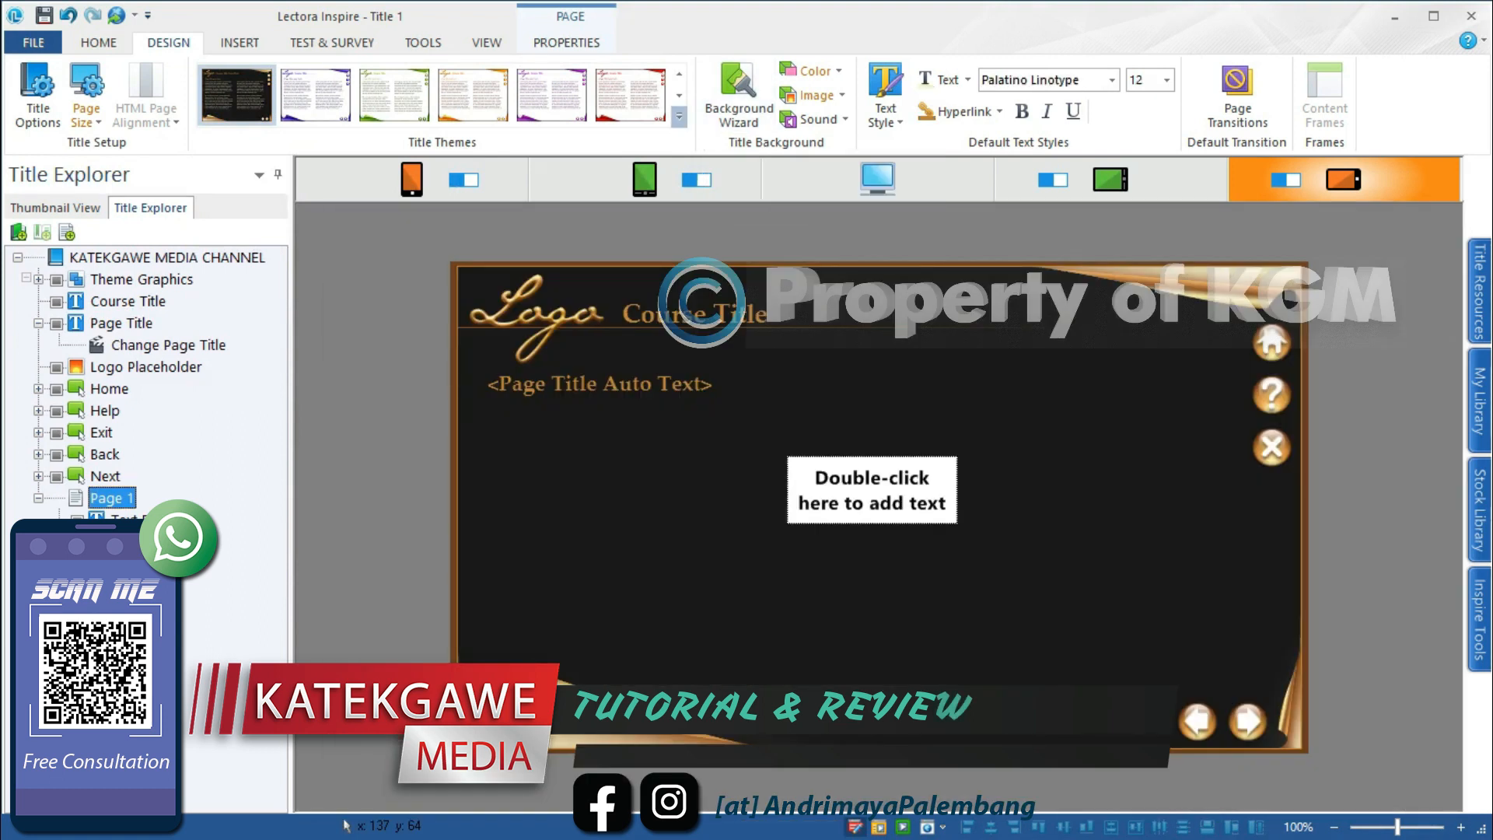
{"action": "left_click", "coordinate": [679, 115]}
{"action": "scroll", "coordinate": [432, 366], "scroll_direction": "down", "scroll_amount": 3}
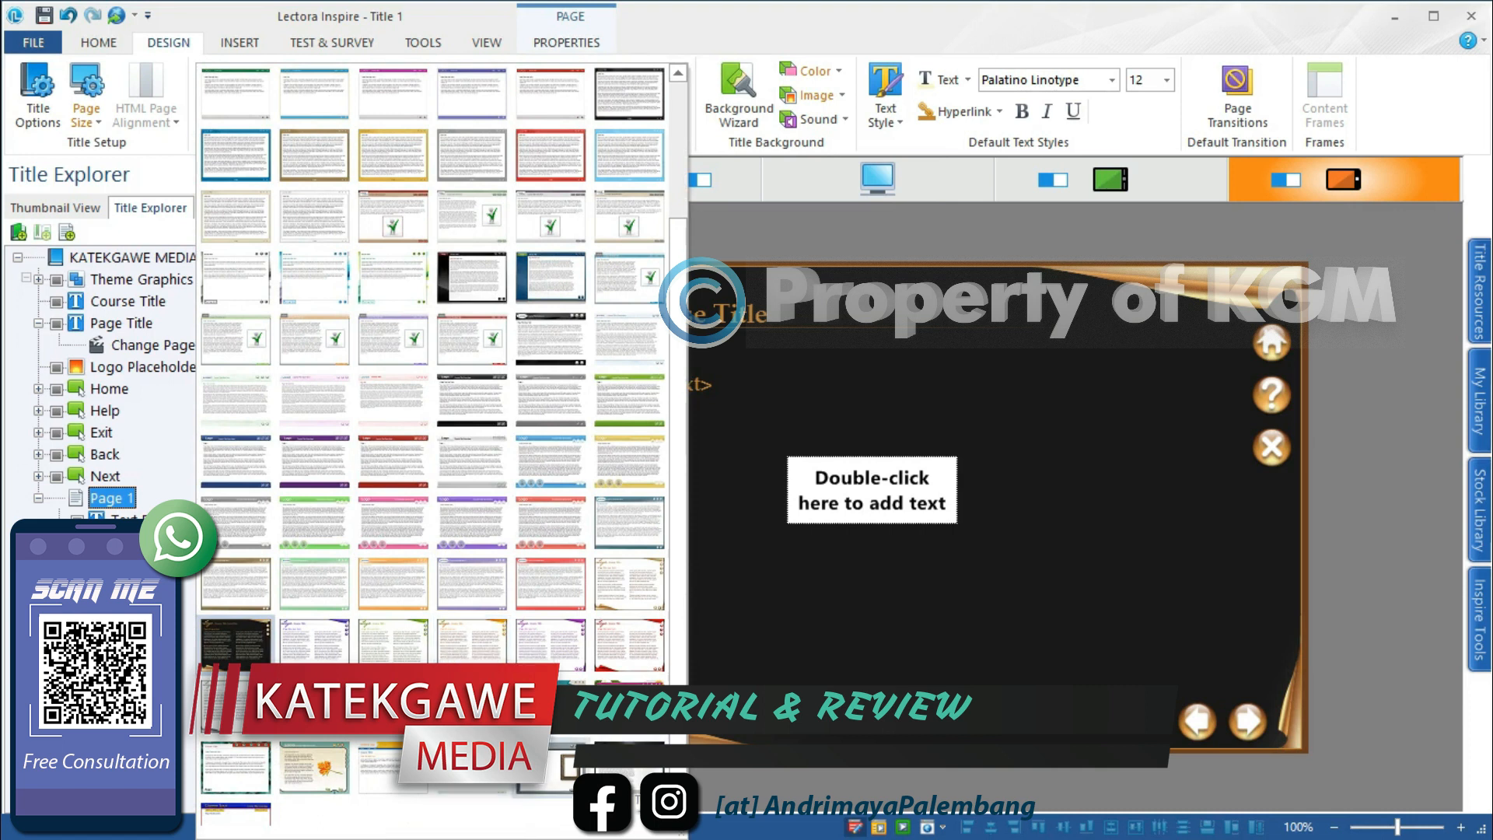
{"action": "scroll", "coordinate": [517, 778], "scroll_direction": "down", "scroll_amount": 1}
{"action": "left_click", "coordinate": [235, 791]}
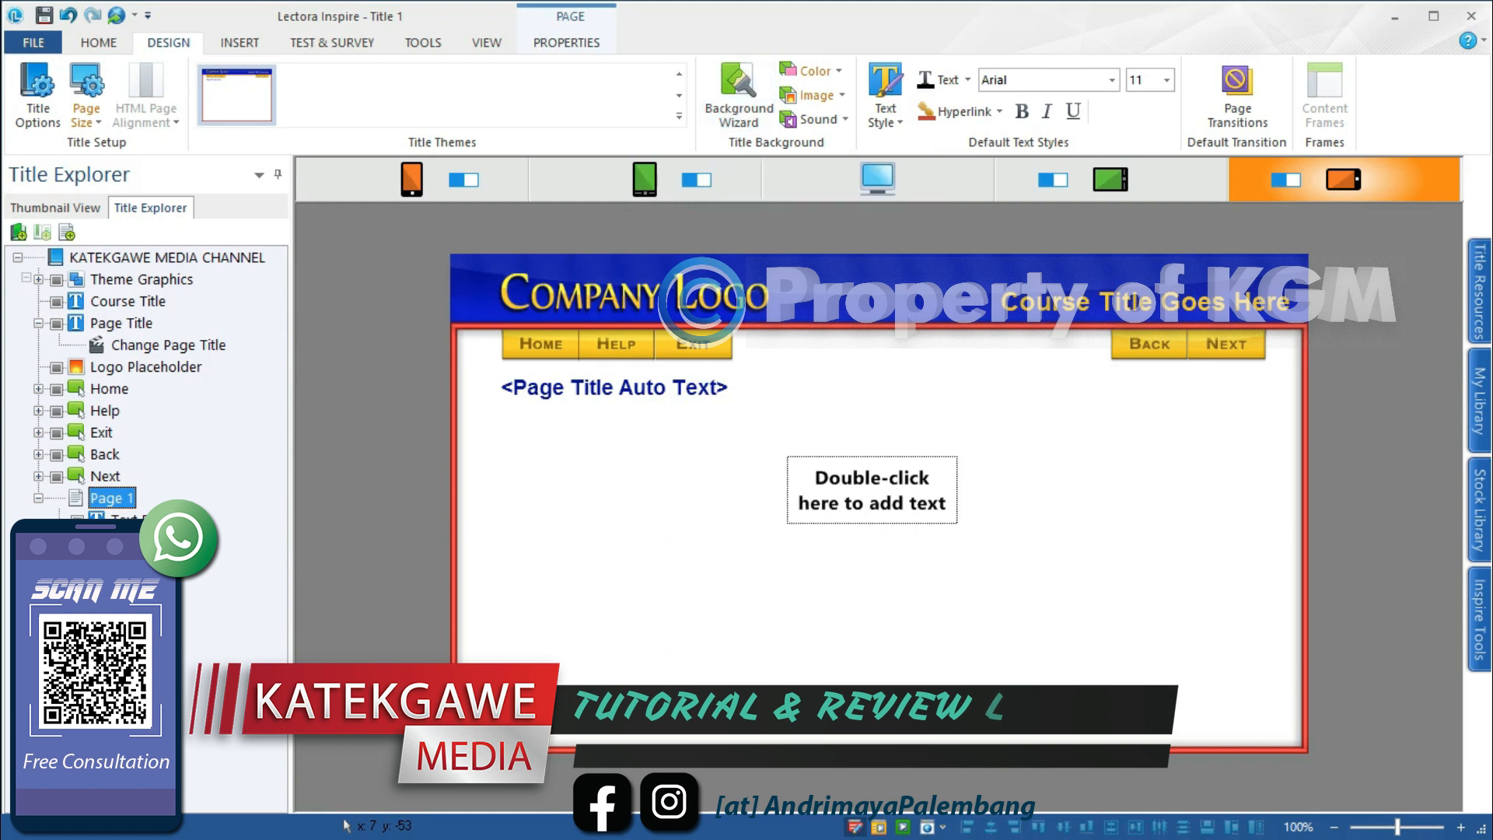
- Look at the Background Wizard and text styles without changes, then bring up the Page Transition settings
{"action": "left_click", "coordinate": [738, 95]}
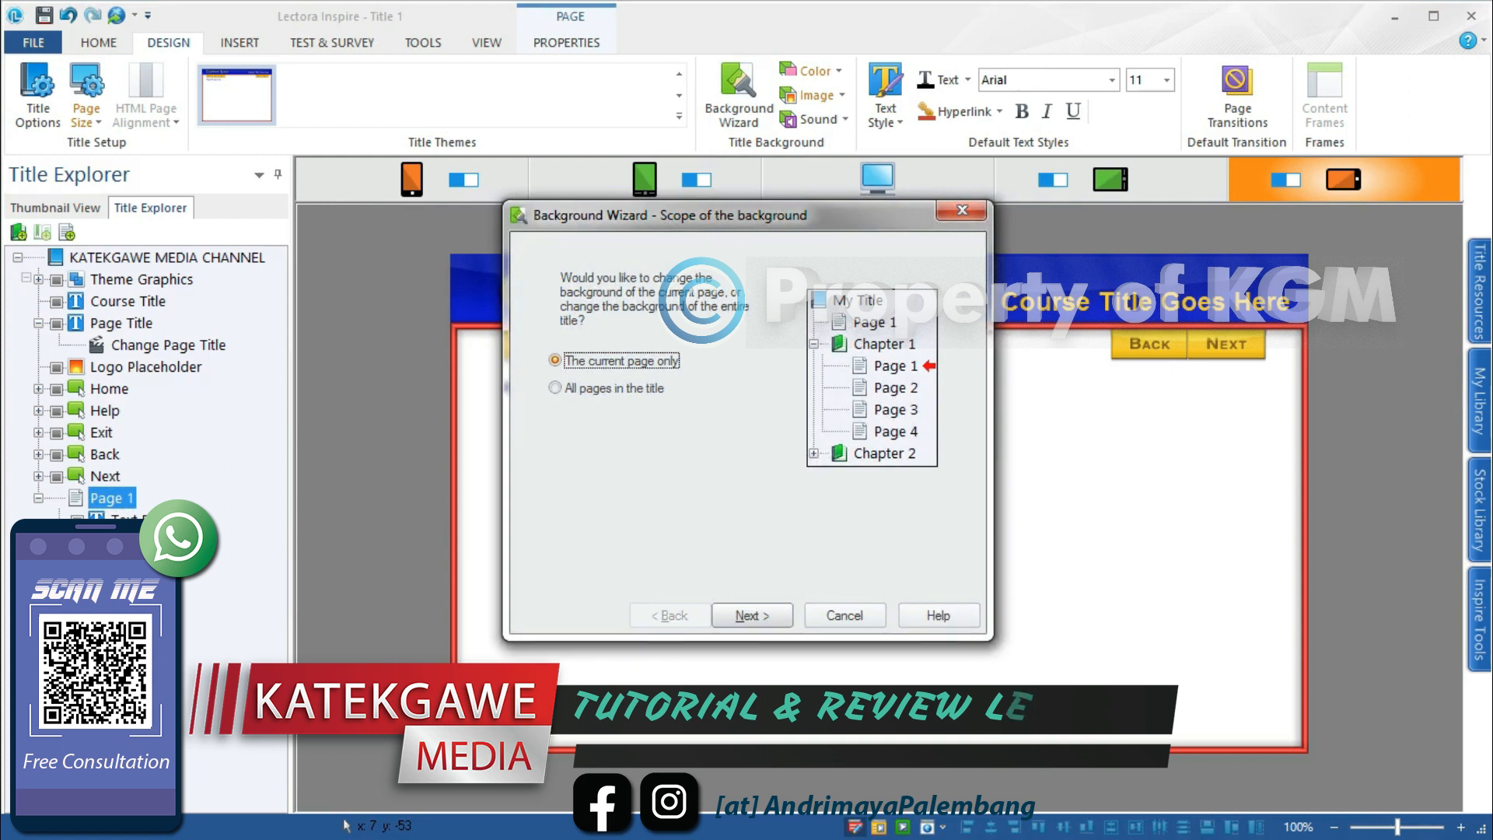
{"action": "left_click", "coordinate": [844, 615]}
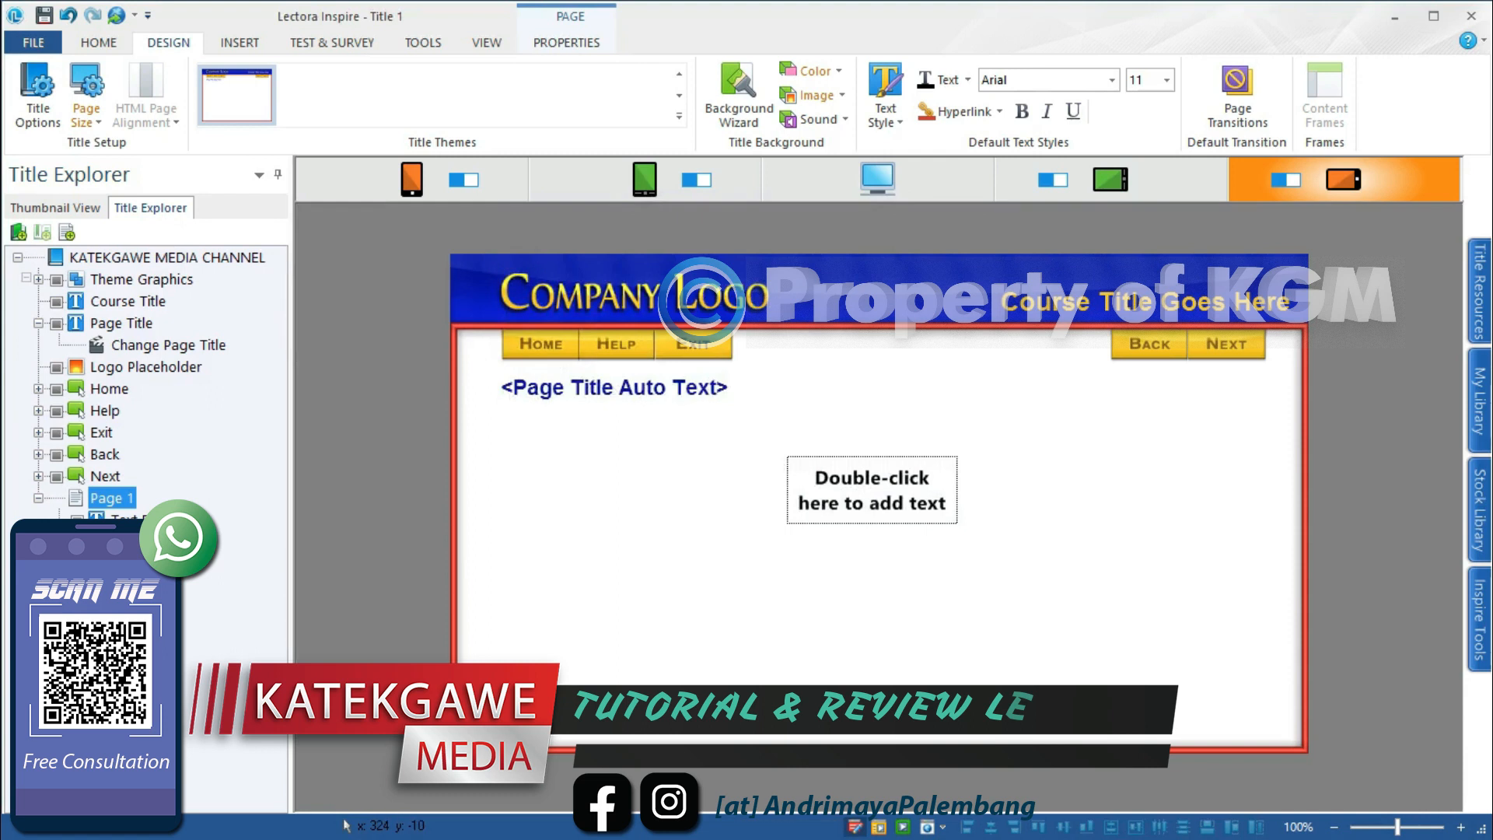
{"action": "left_click", "coordinate": [886, 97]}
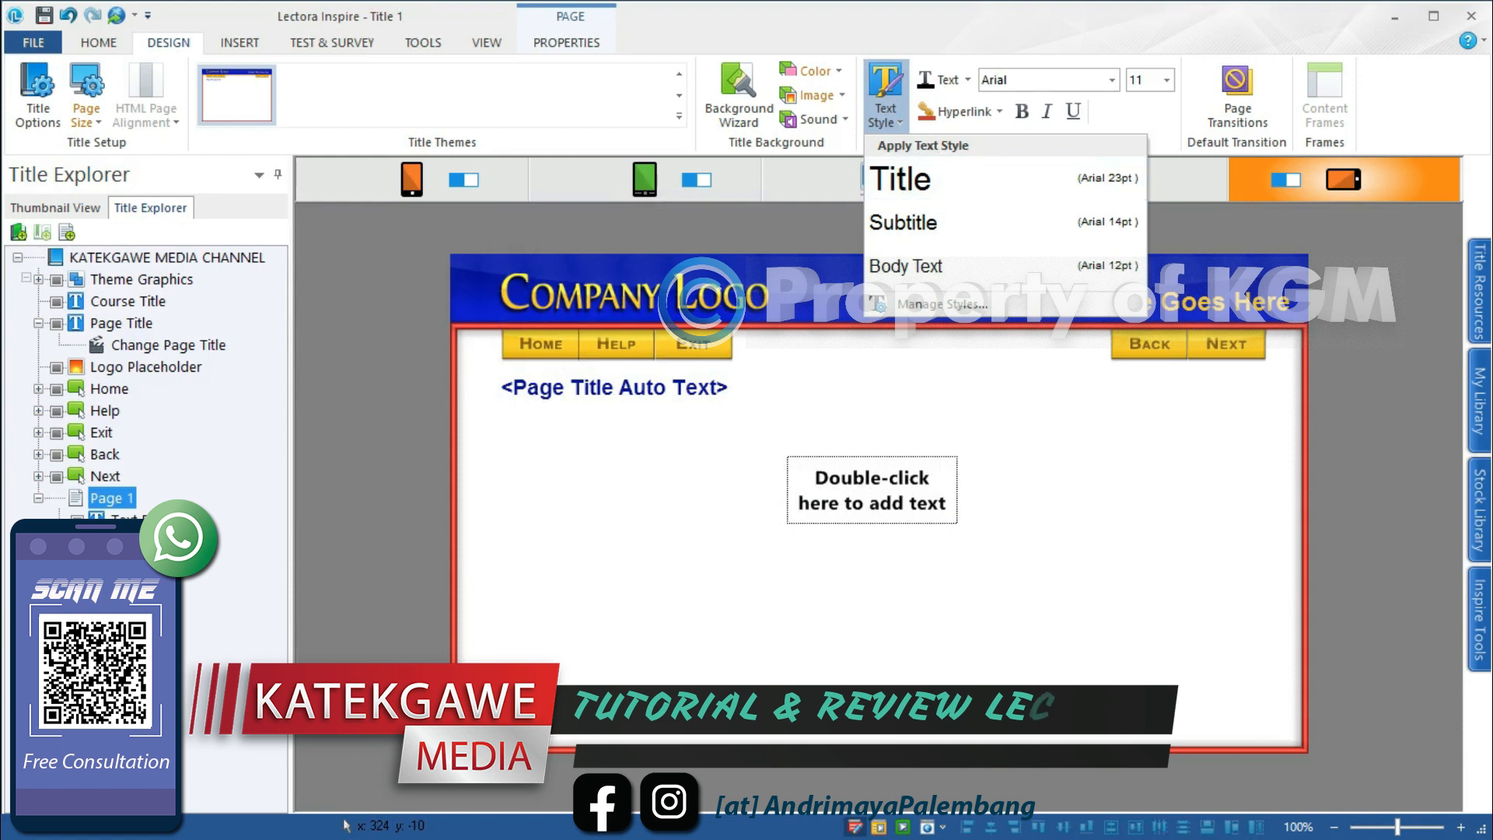
{"action": "left_click", "coordinate": [1238, 96]}
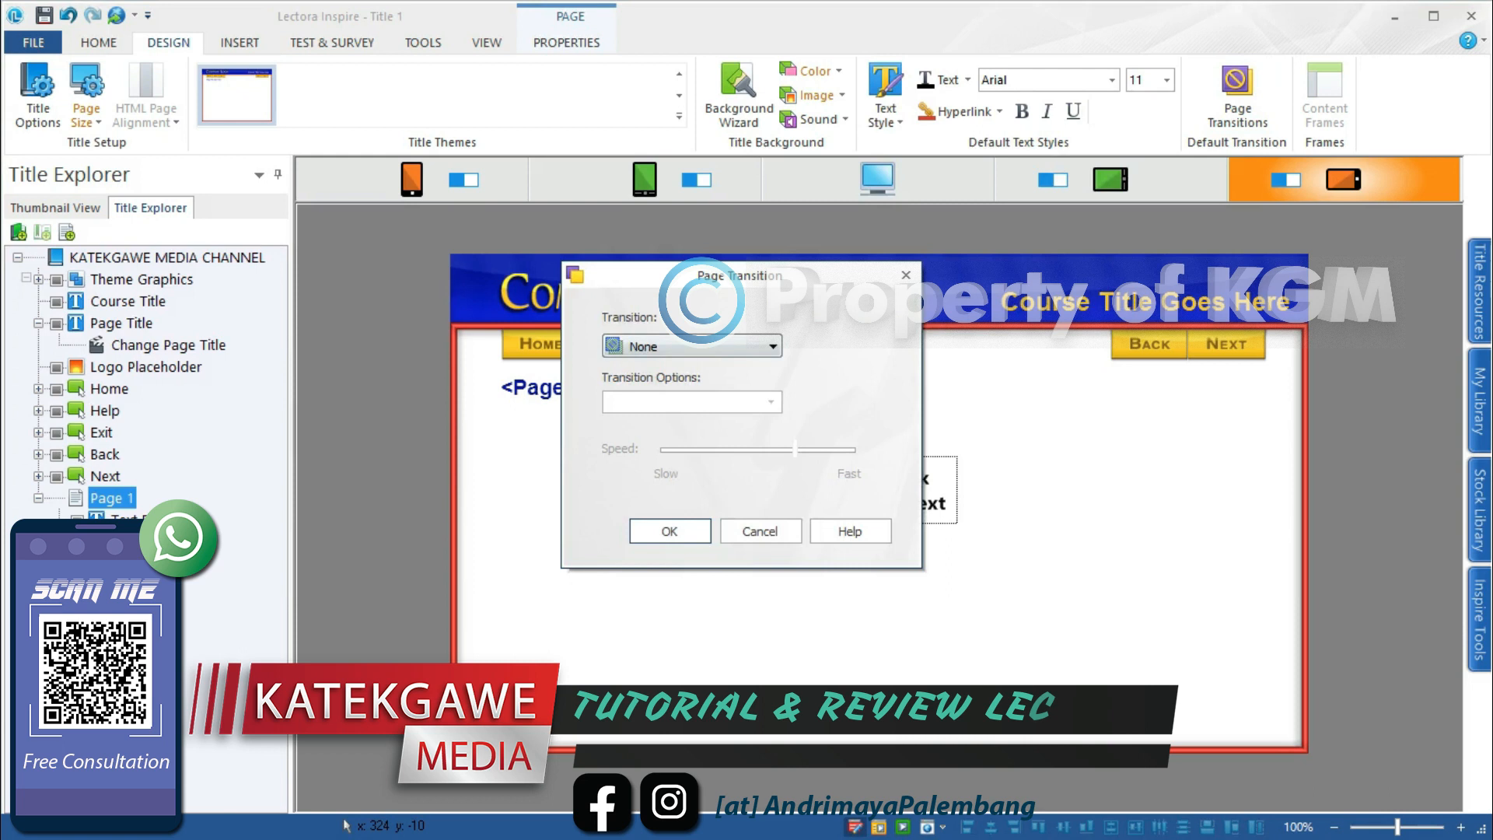
- Set the default page transition to Fade with its speed nudged slightly slower
{"action": "left_click", "coordinate": [770, 346]}
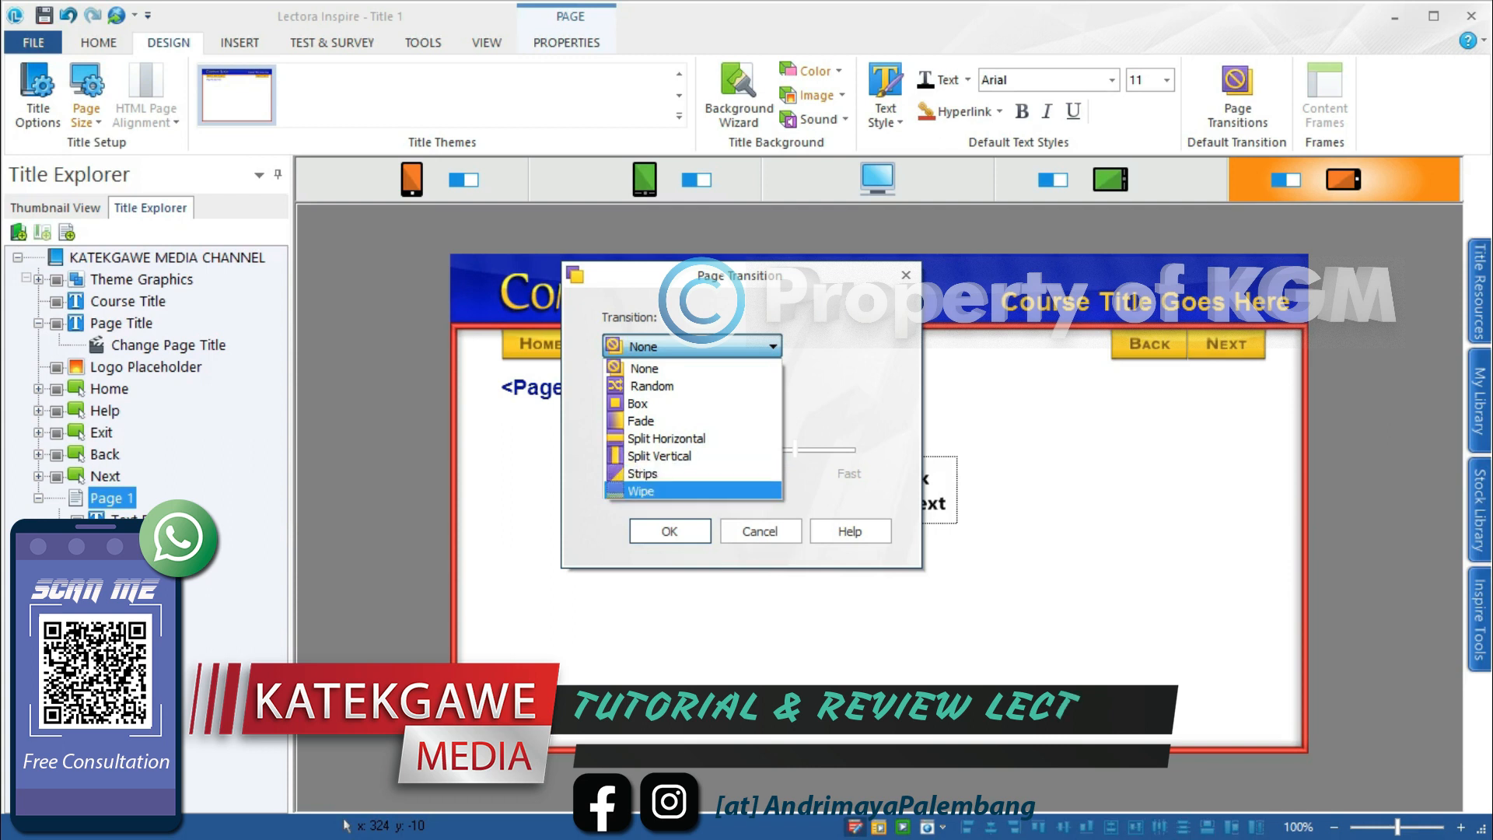
{"action": "key", "text": "Escape"}
{"action": "key", "text": "Escape"}
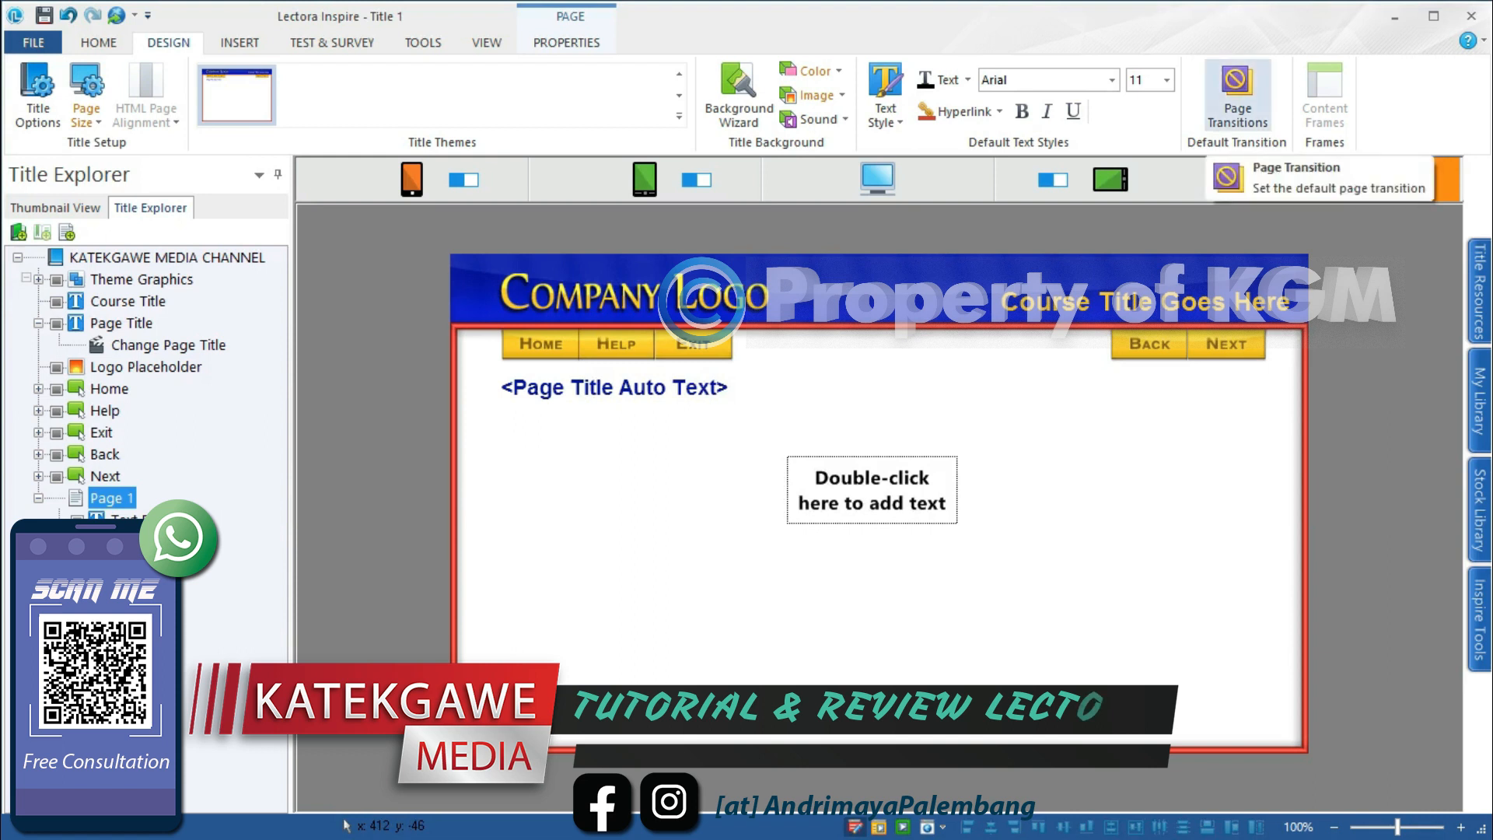
{"action": "left_click", "coordinate": [1237, 90]}
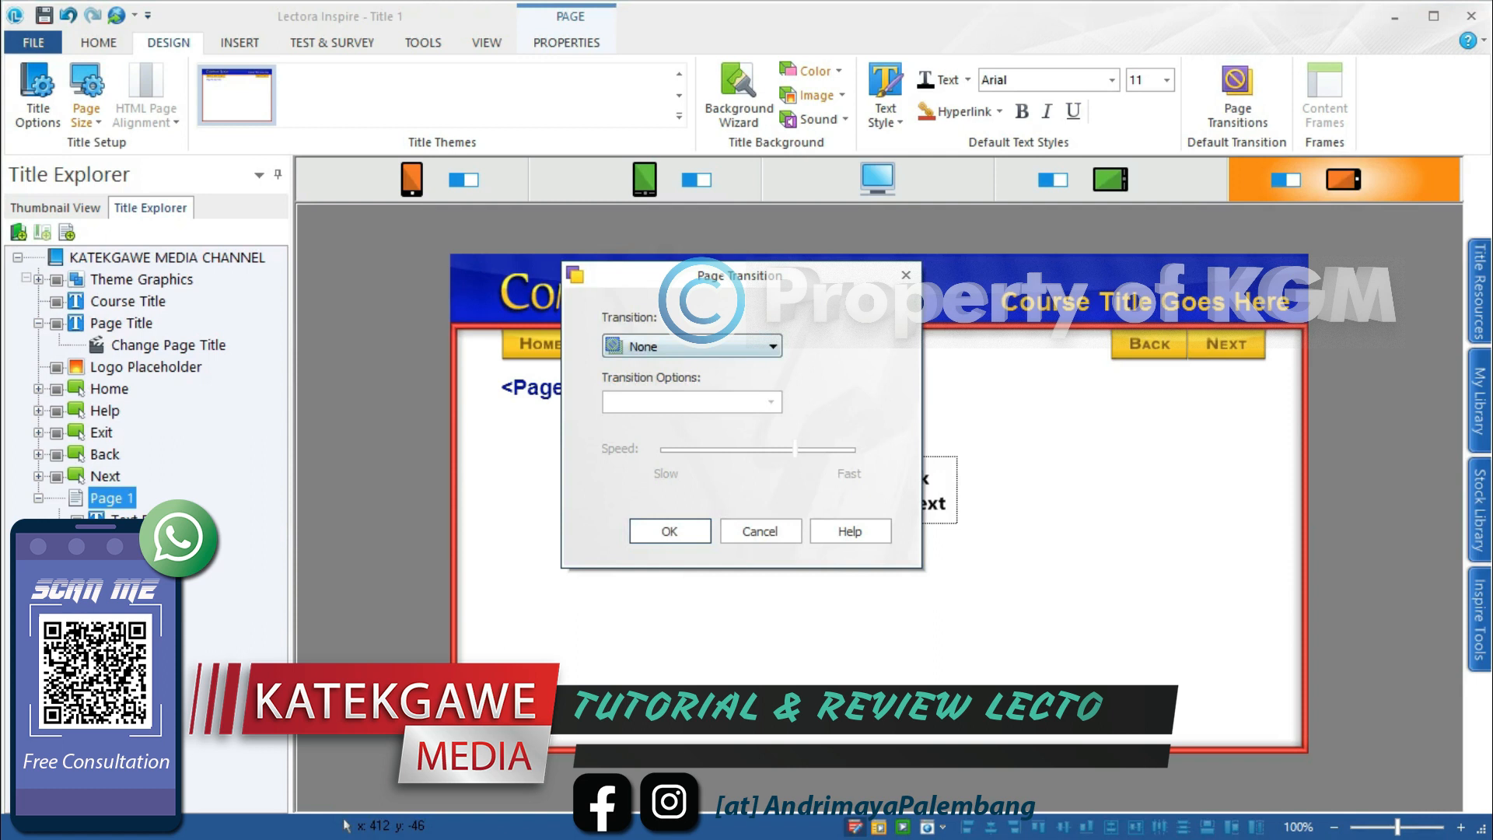
{"action": "left_click", "coordinate": [692, 347]}
{"action": "key", "text": "Return"}
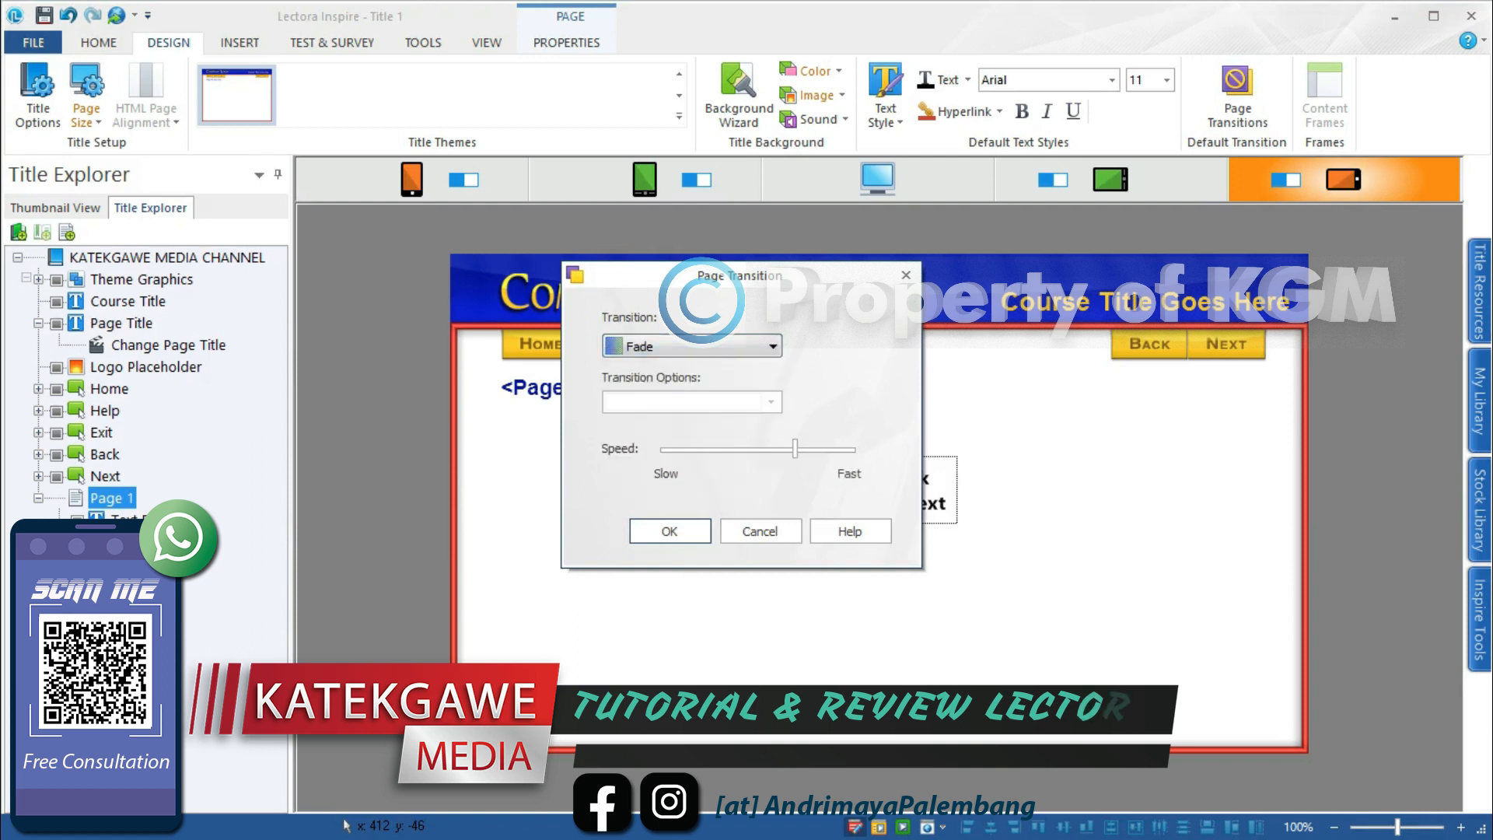
{"action": "left_click_drag", "start_coordinate": [795, 449], "coordinate": [776, 449]}
{"action": "left_click", "coordinate": [669, 531]}
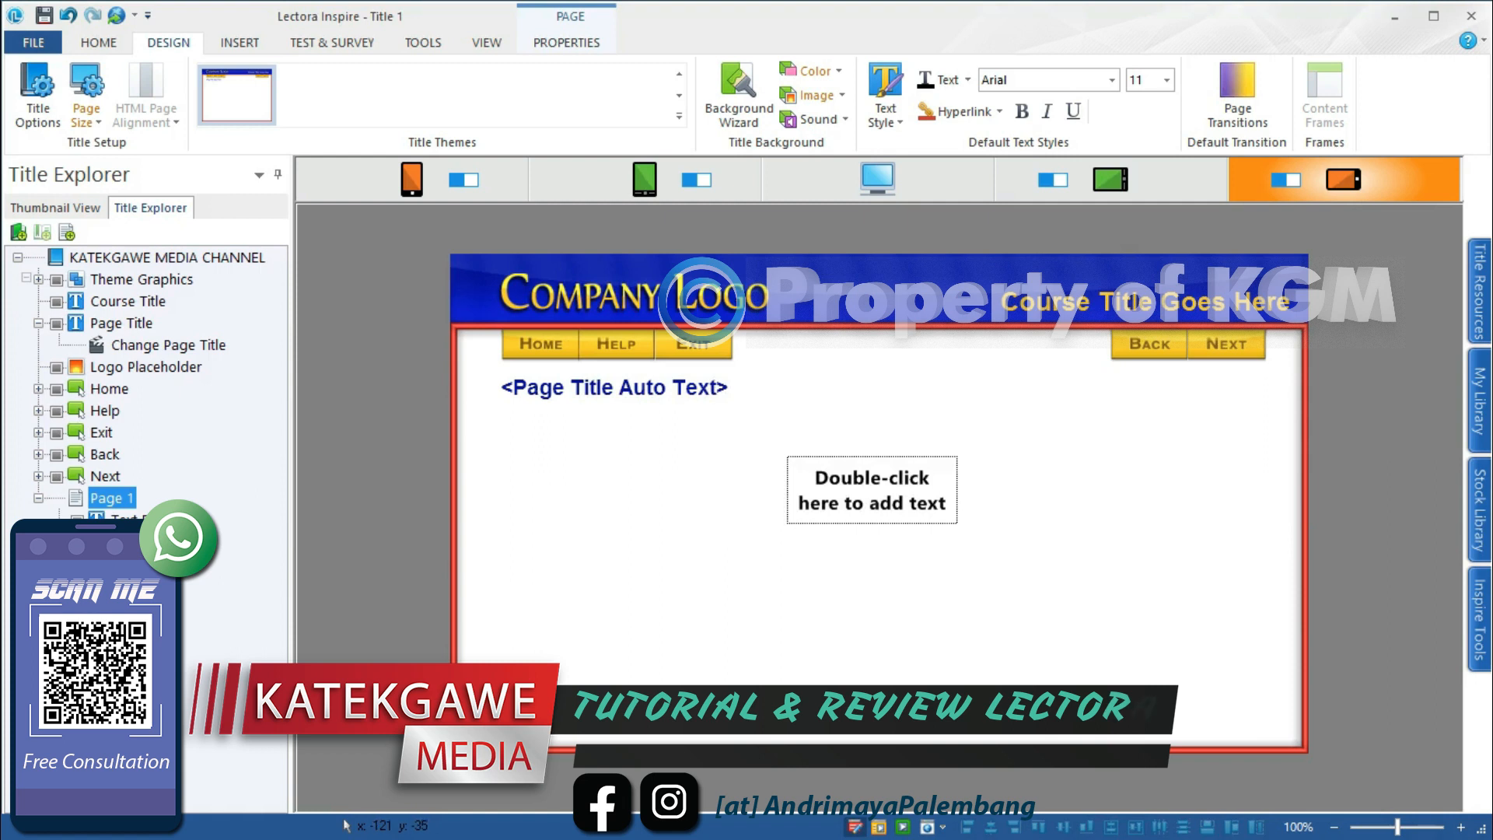
{"action": "left_click", "coordinate": [240, 43]}
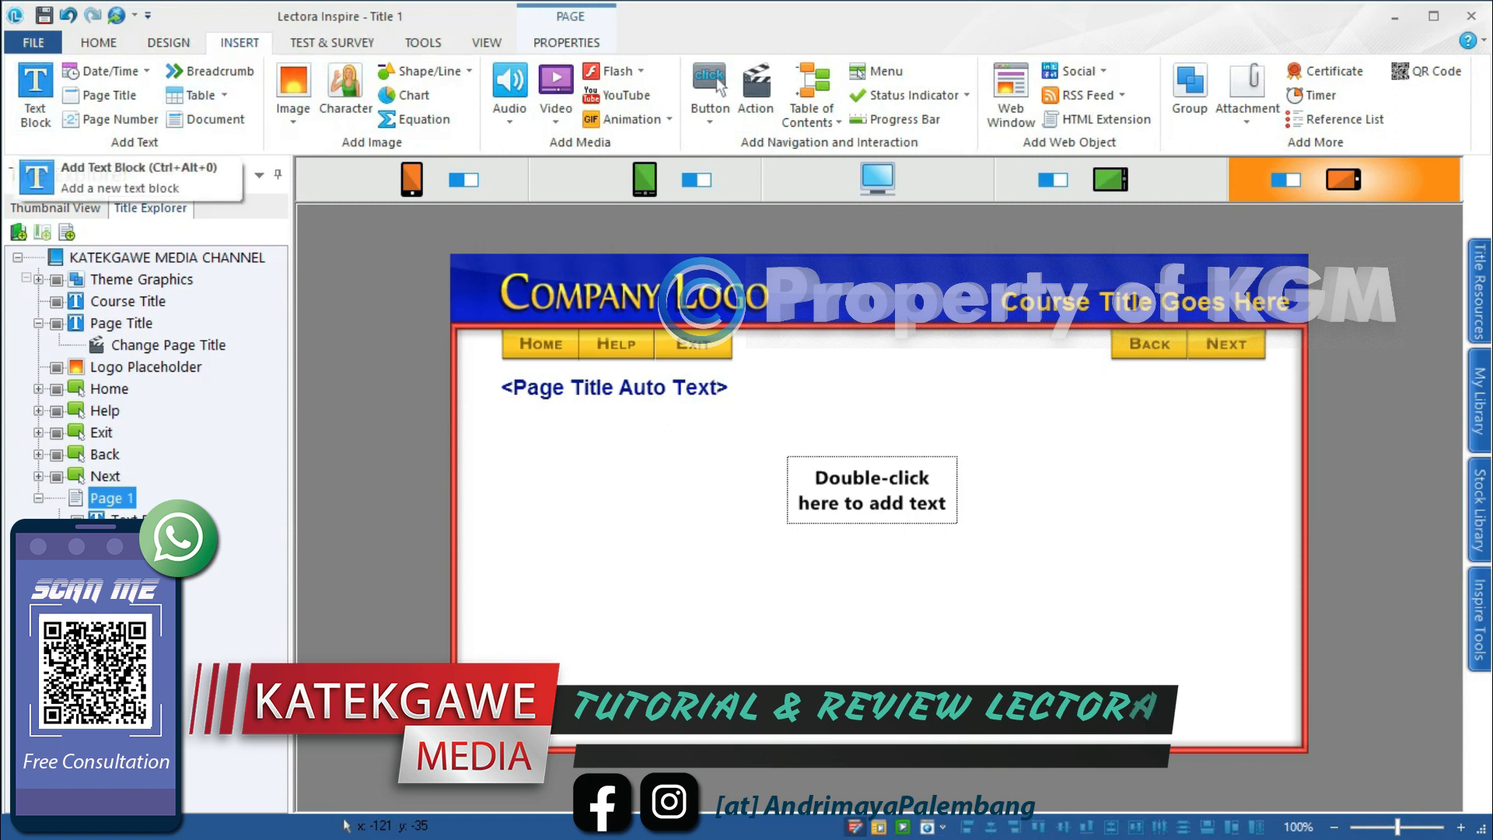
- Insert a text block reading KATEKGAWE MEDIA and drag it below the placeholder text
{"action": "left_click", "coordinate": [35, 95]}
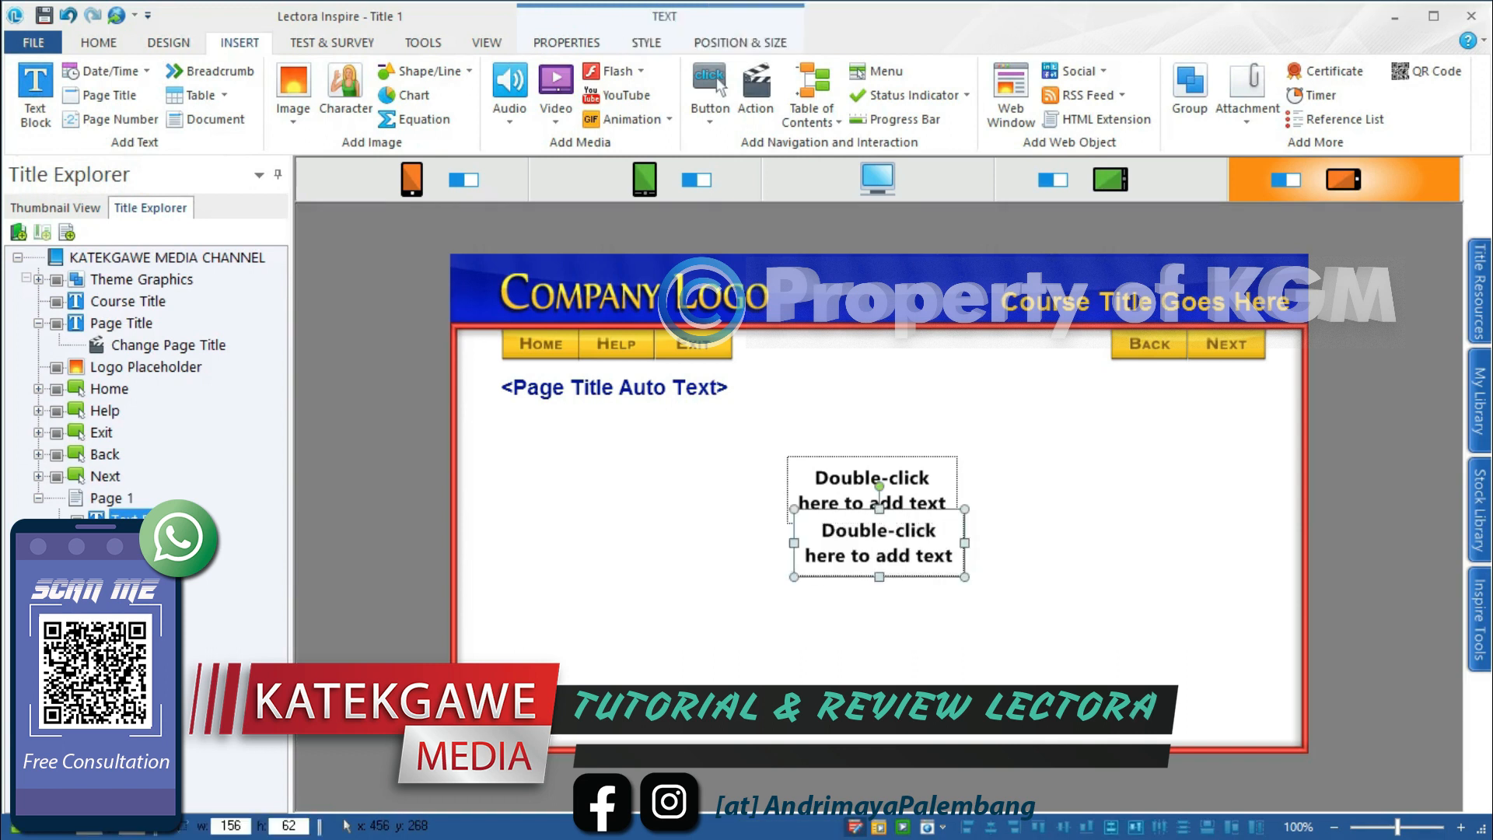
{"action": "double_click", "coordinate": [936, 519]}
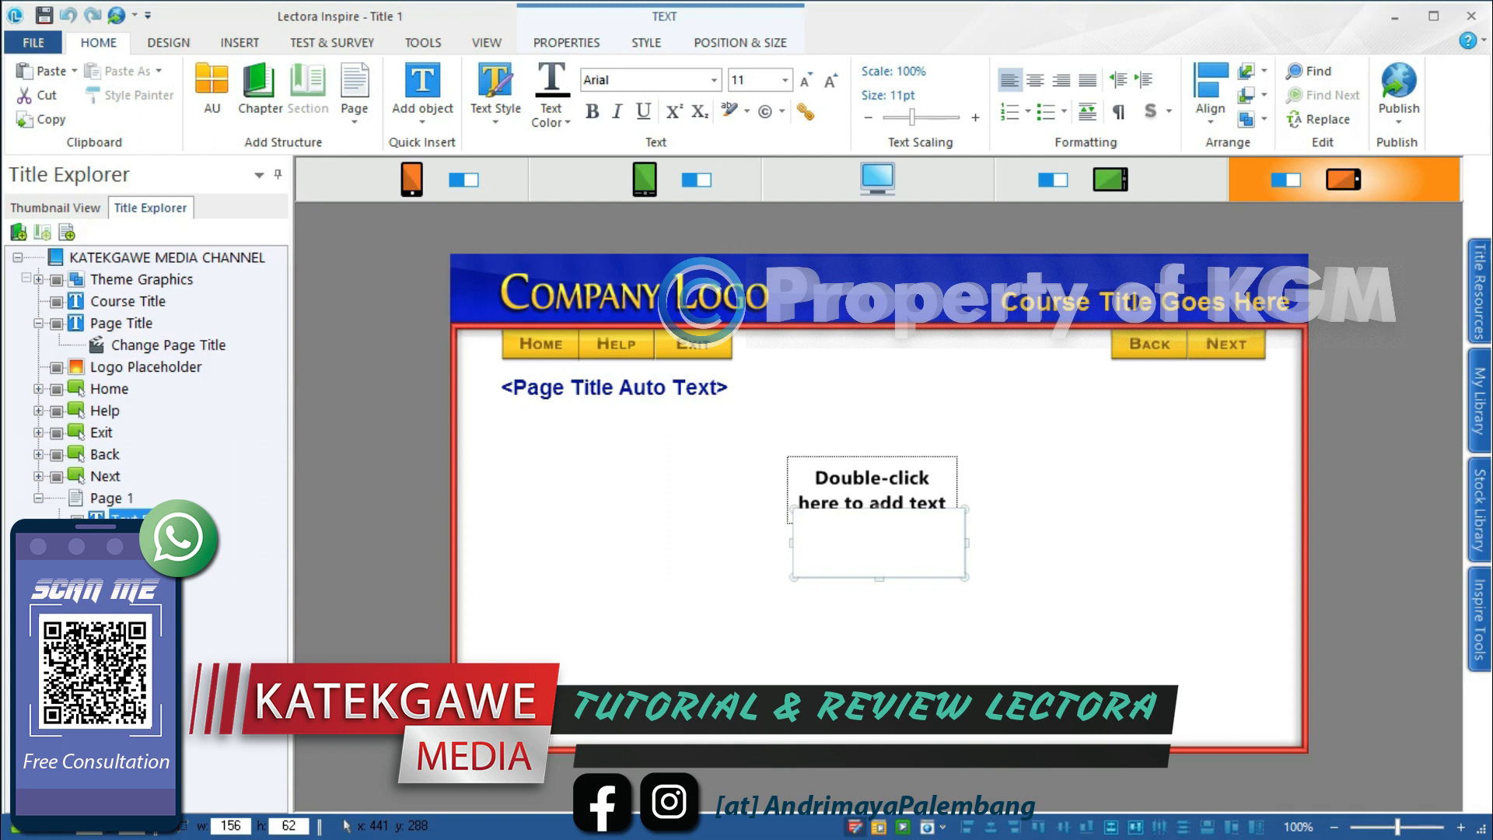
{"action": "type", "text": "KATEKGAWE"}
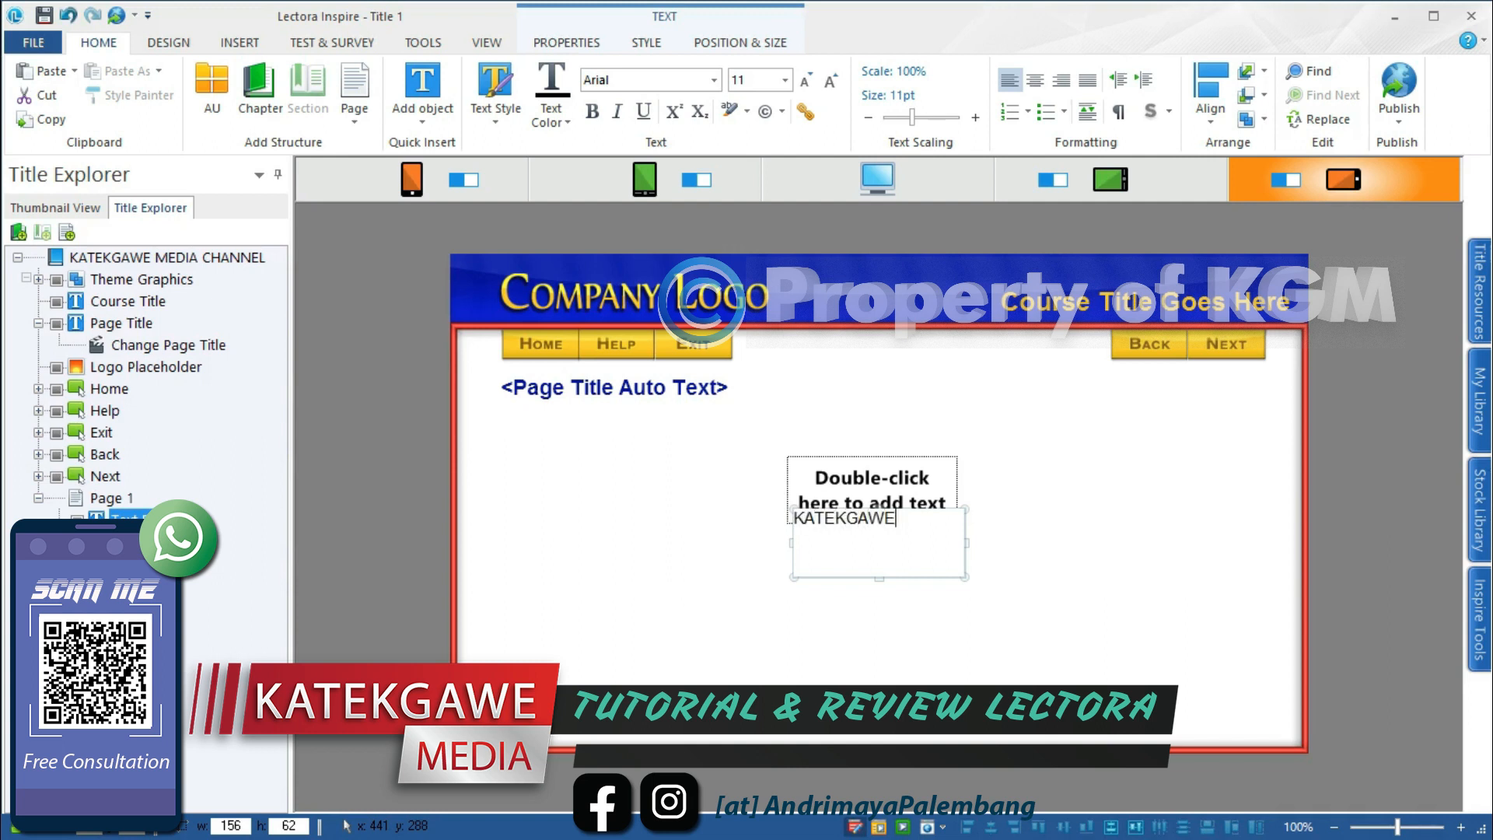
{"action": "type", "text": " MEDIA"}
{"action": "key", "text": "Escape"}
{"action": "left_click_drag", "start_coordinate": [940, 509], "coordinate": [932, 562]}
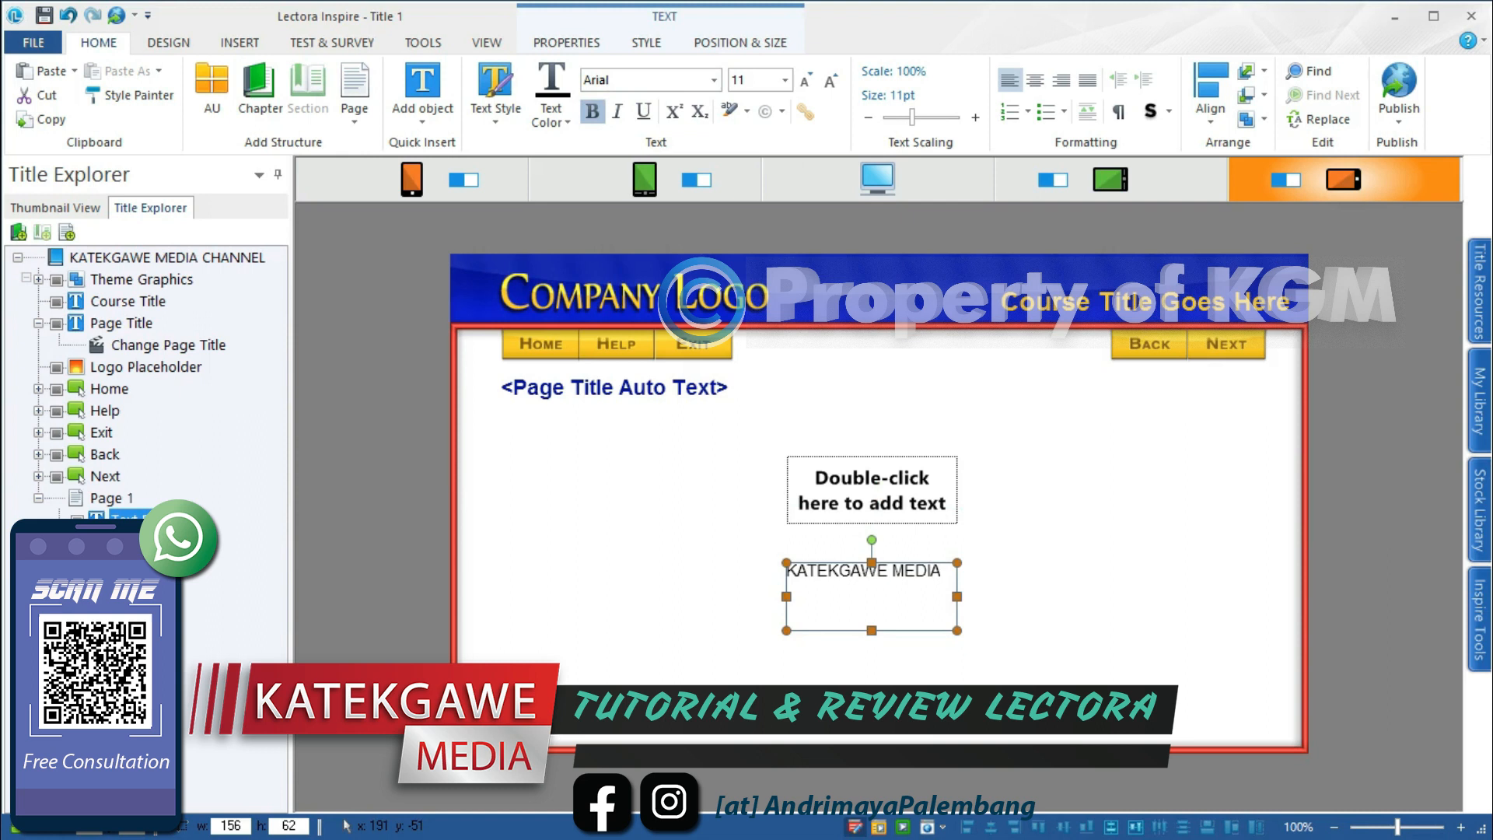
- Make the KATEKGAWE MEDIA text bold, red and styled as Title
{"action": "left_click", "coordinate": [592, 111]}
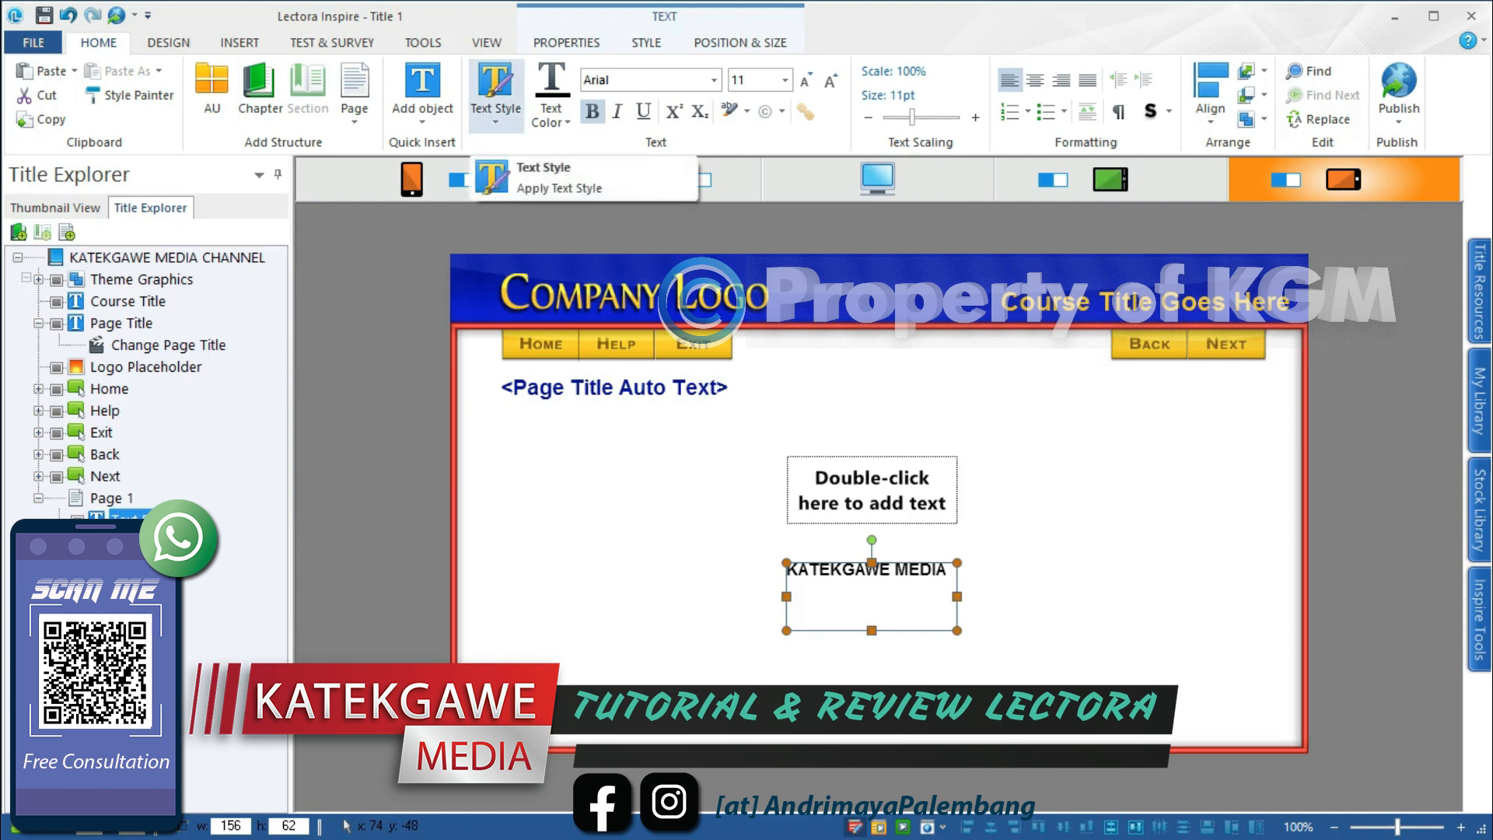
{"action": "left_click", "coordinate": [551, 115]}
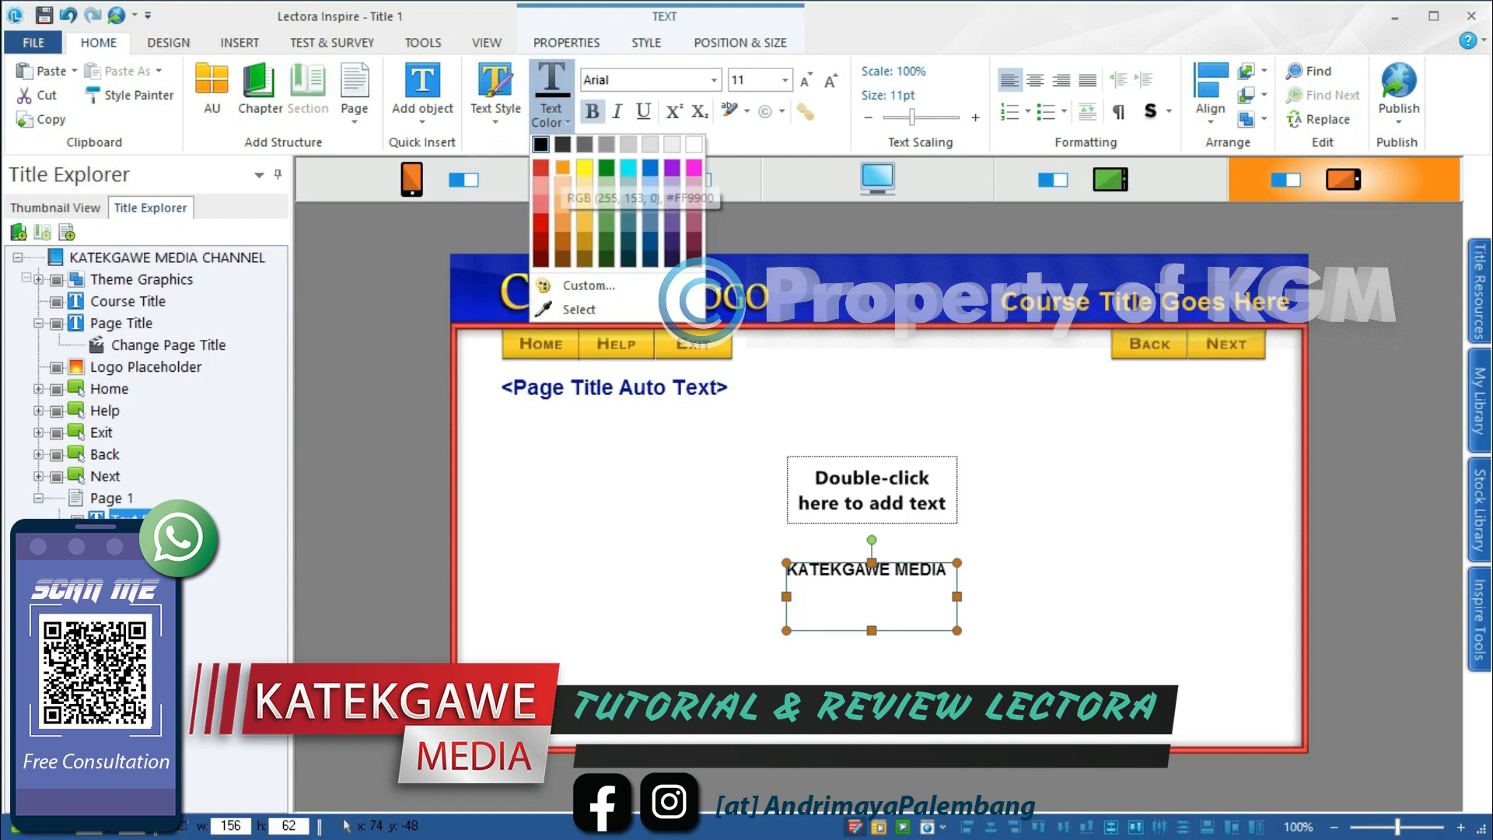
{"action": "left_click", "coordinate": [540, 167]}
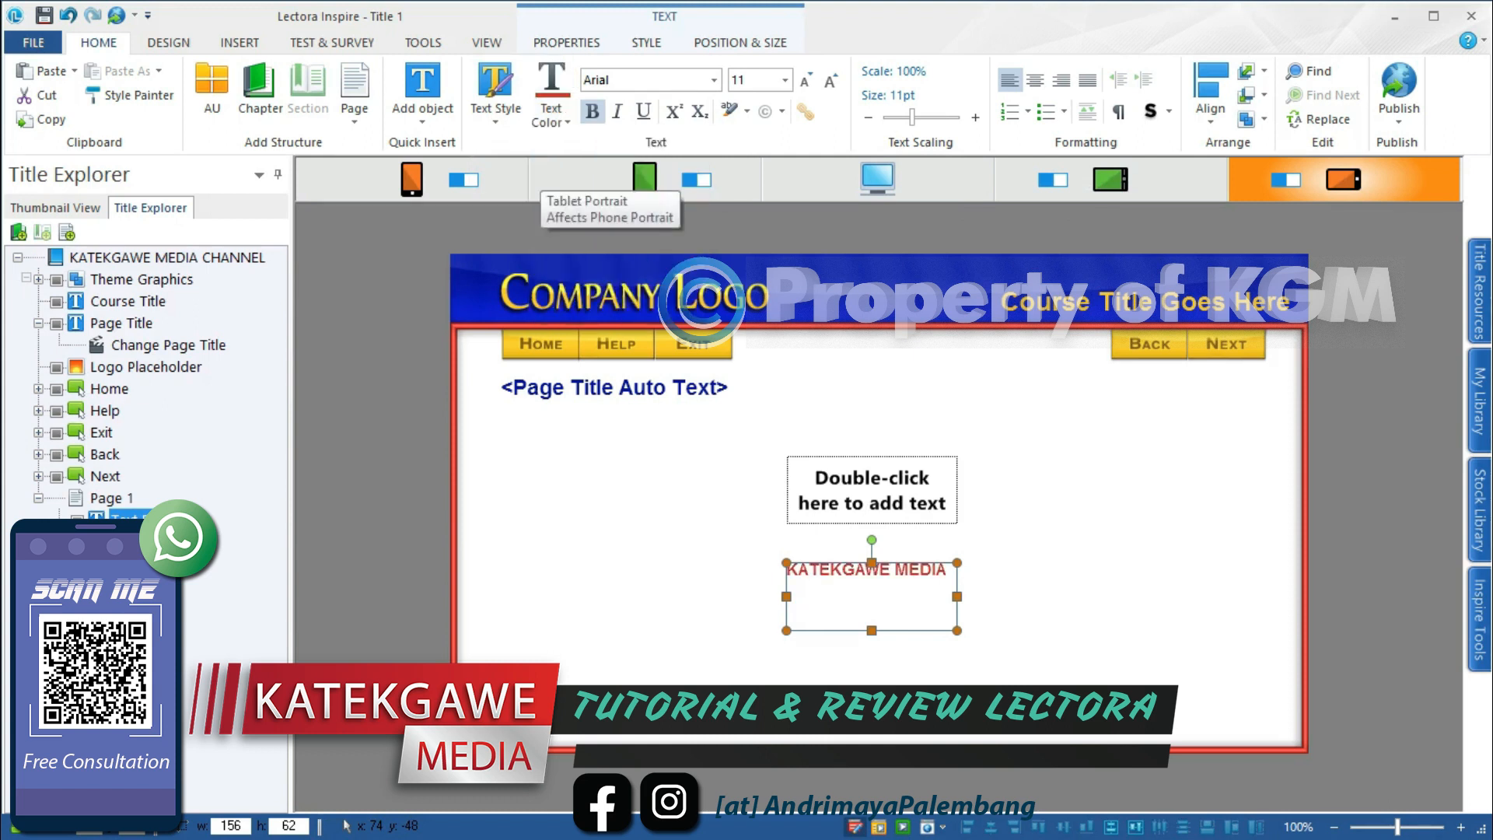
{"action": "left_click", "coordinate": [496, 93]}
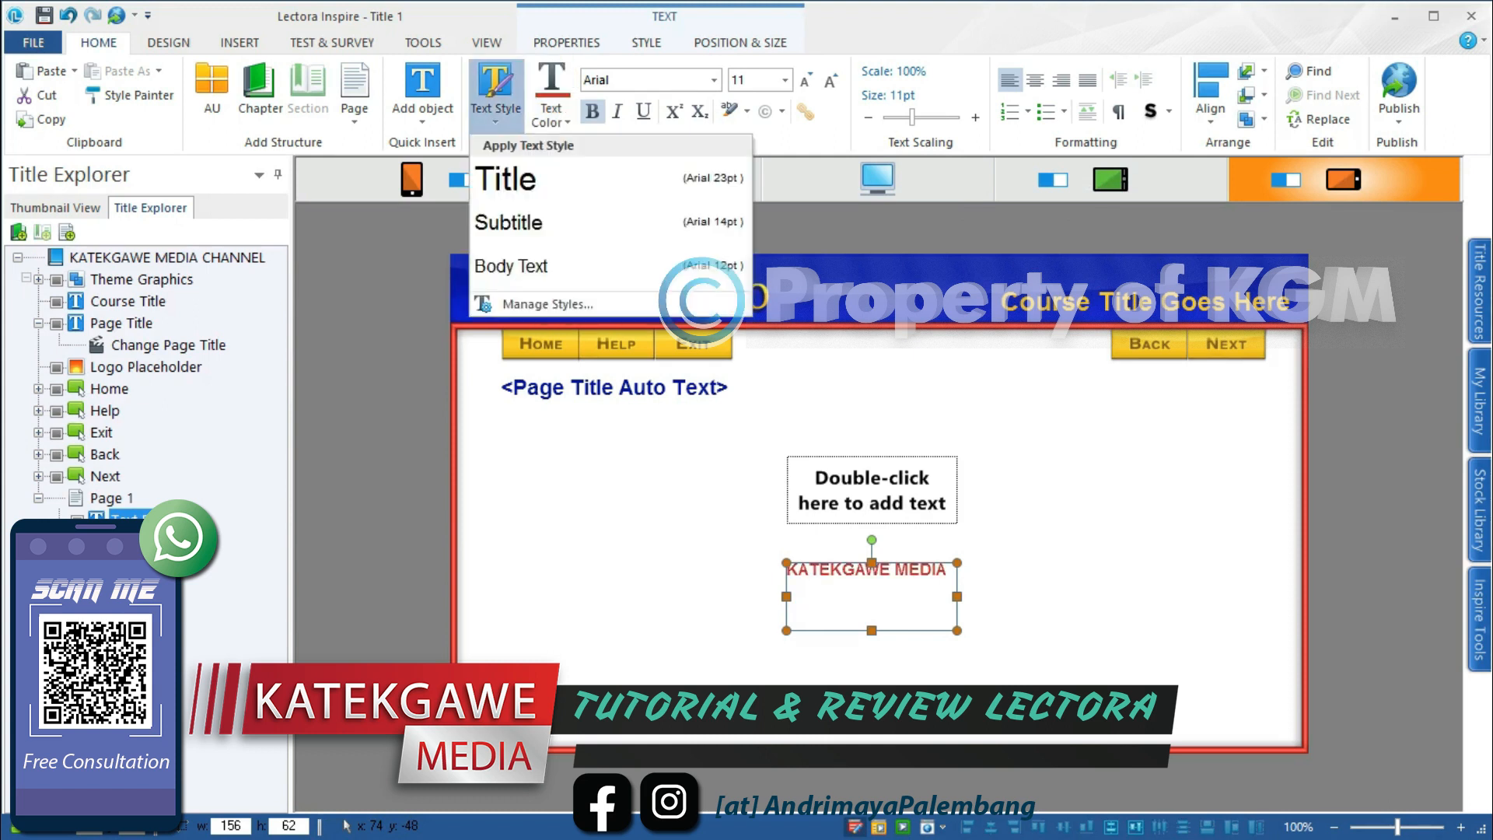
{"action": "left_click", "coordinate": [505, 179]}
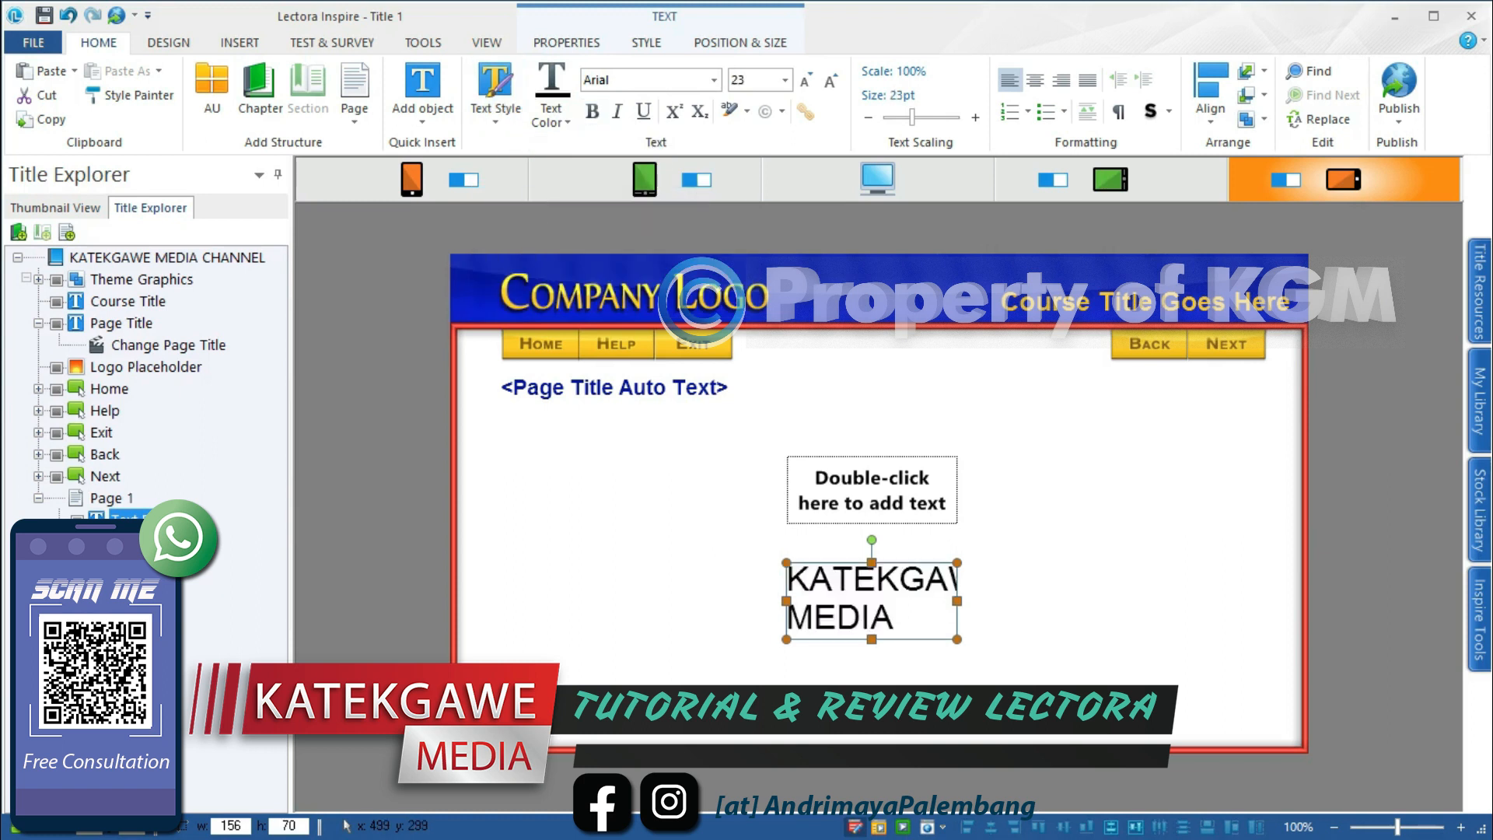
- Widen and reposition the text box so it fits one line, then centre and italicise it
{"action": "left_click_drag", "start_coordinate": [957, 601], "coordinate": [1081, 601]}
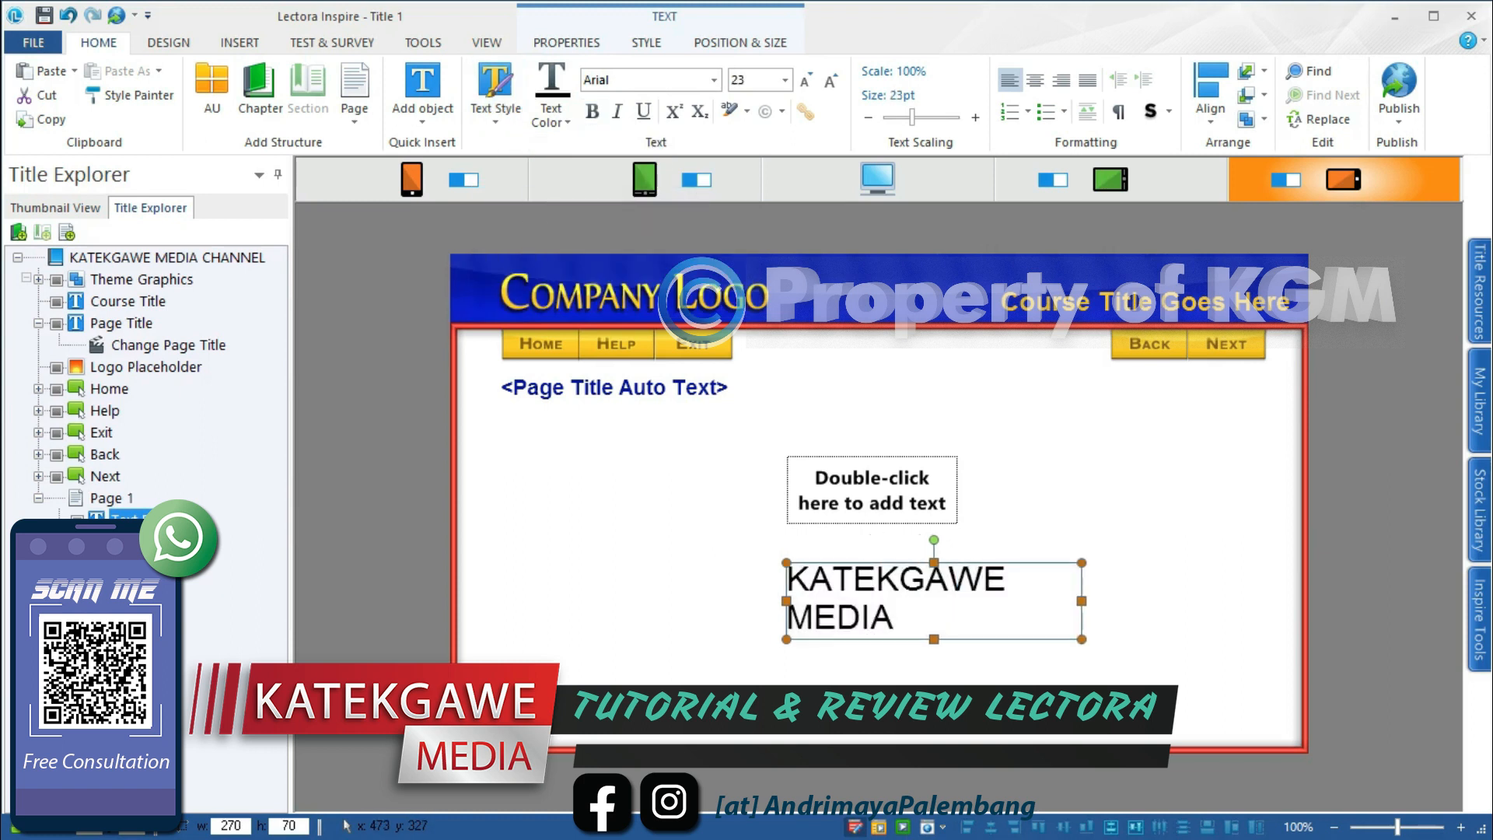
{"action": "left_click", "coordinate": [777, 596]}
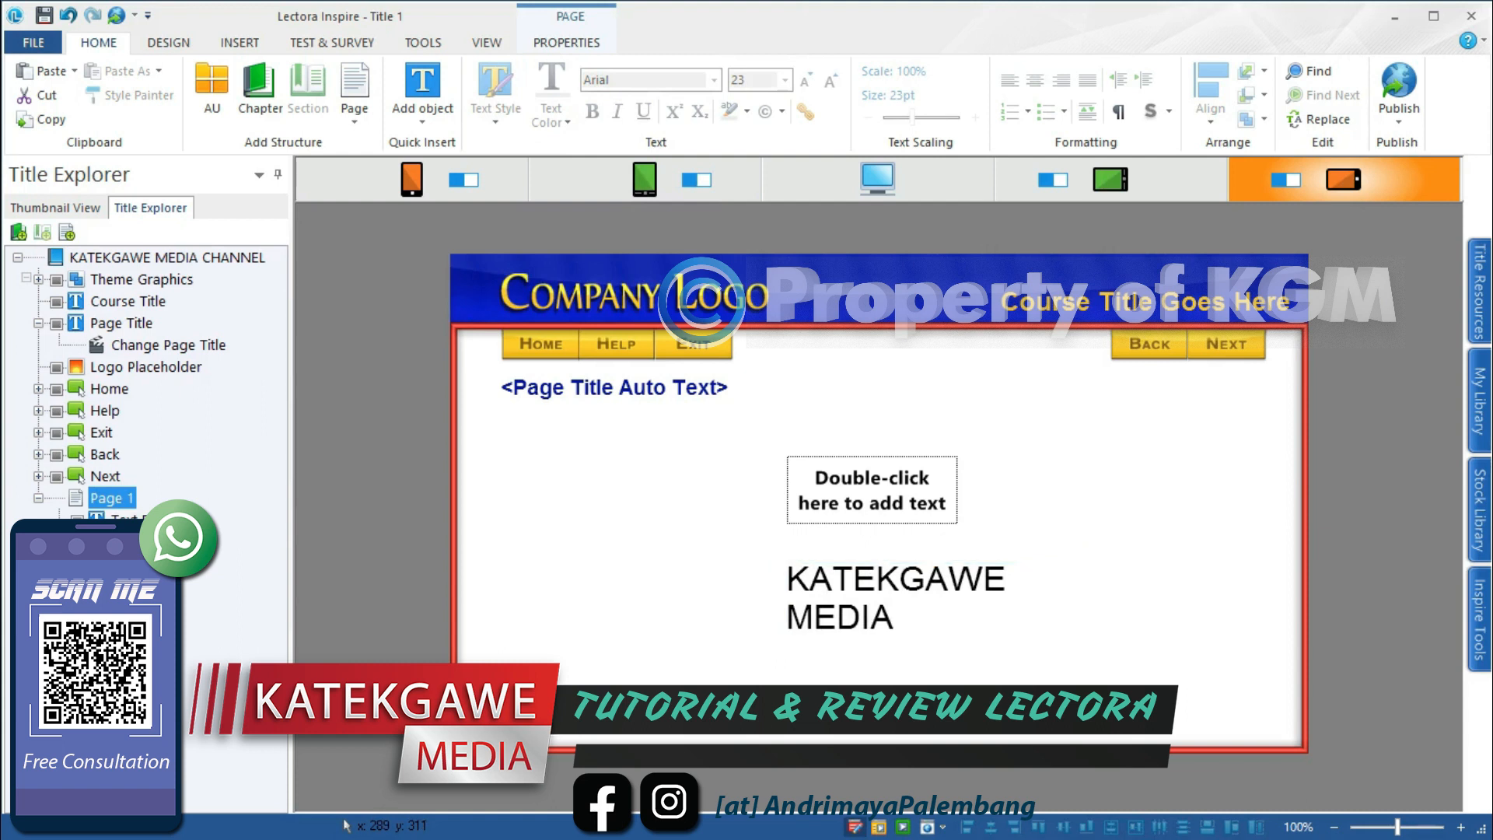
{"action": "left_click", "coordinate": [796, 593]}
{"action": "left_click_drag", "start_coordinate": [786, 601], "coordinate": [672, 601]}
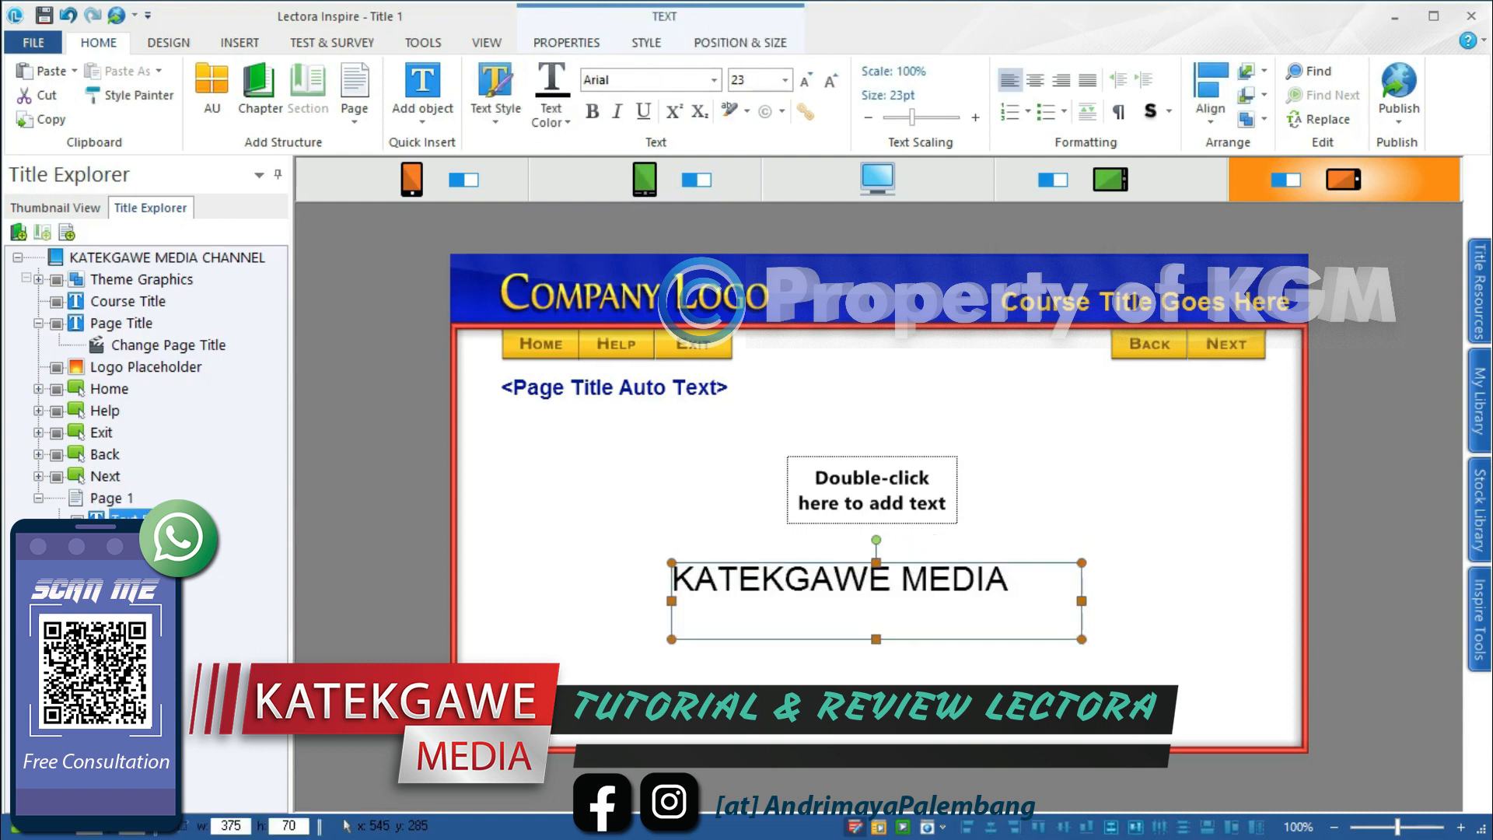
{"action": "left_click_drag", "start_coordinate": [1044, 561], "coordinate": [1067, 559]}
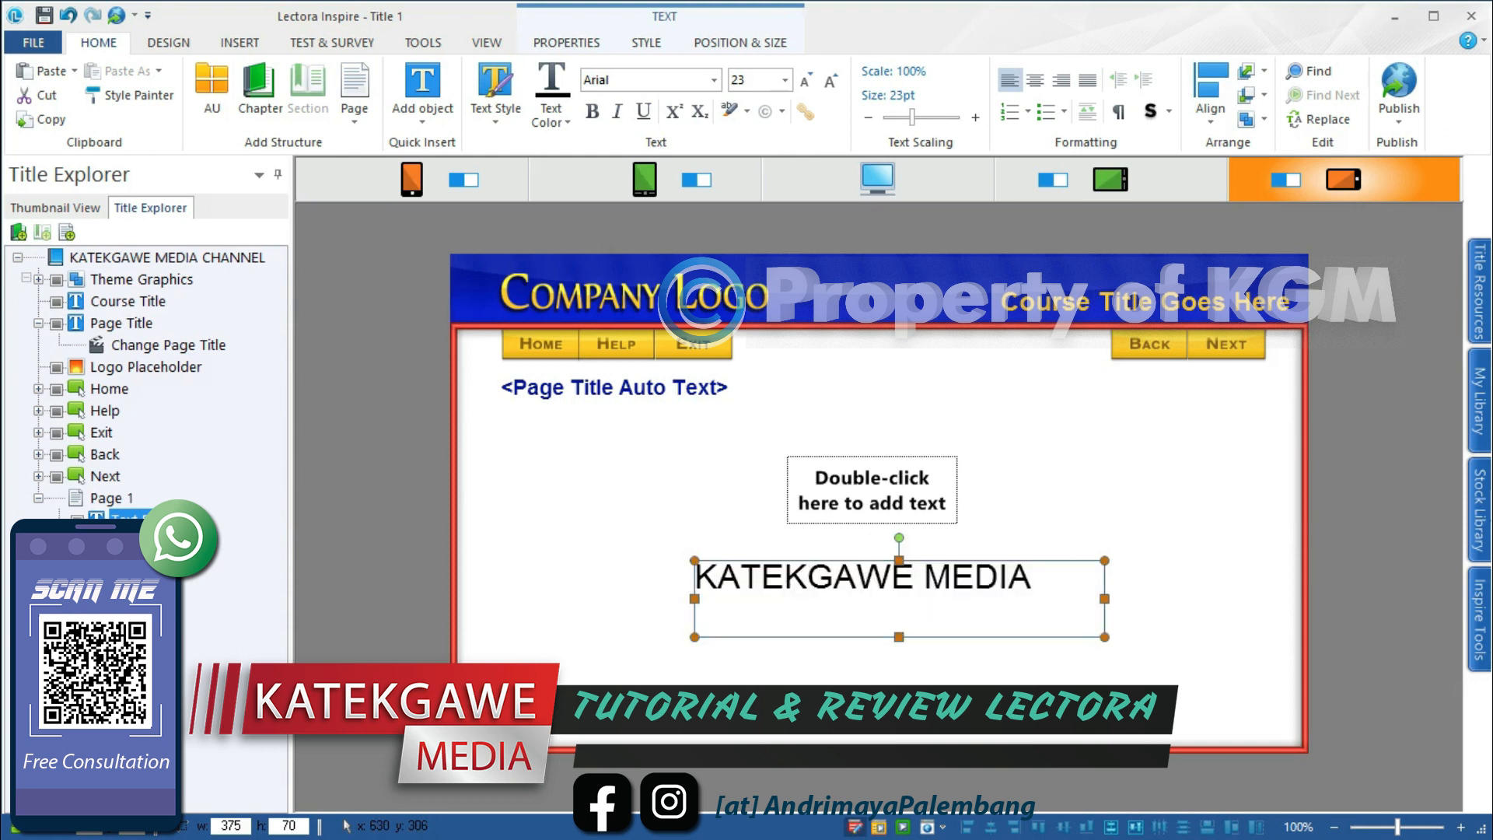
{"action": "left_click", "coordinate": [1036, 79]}
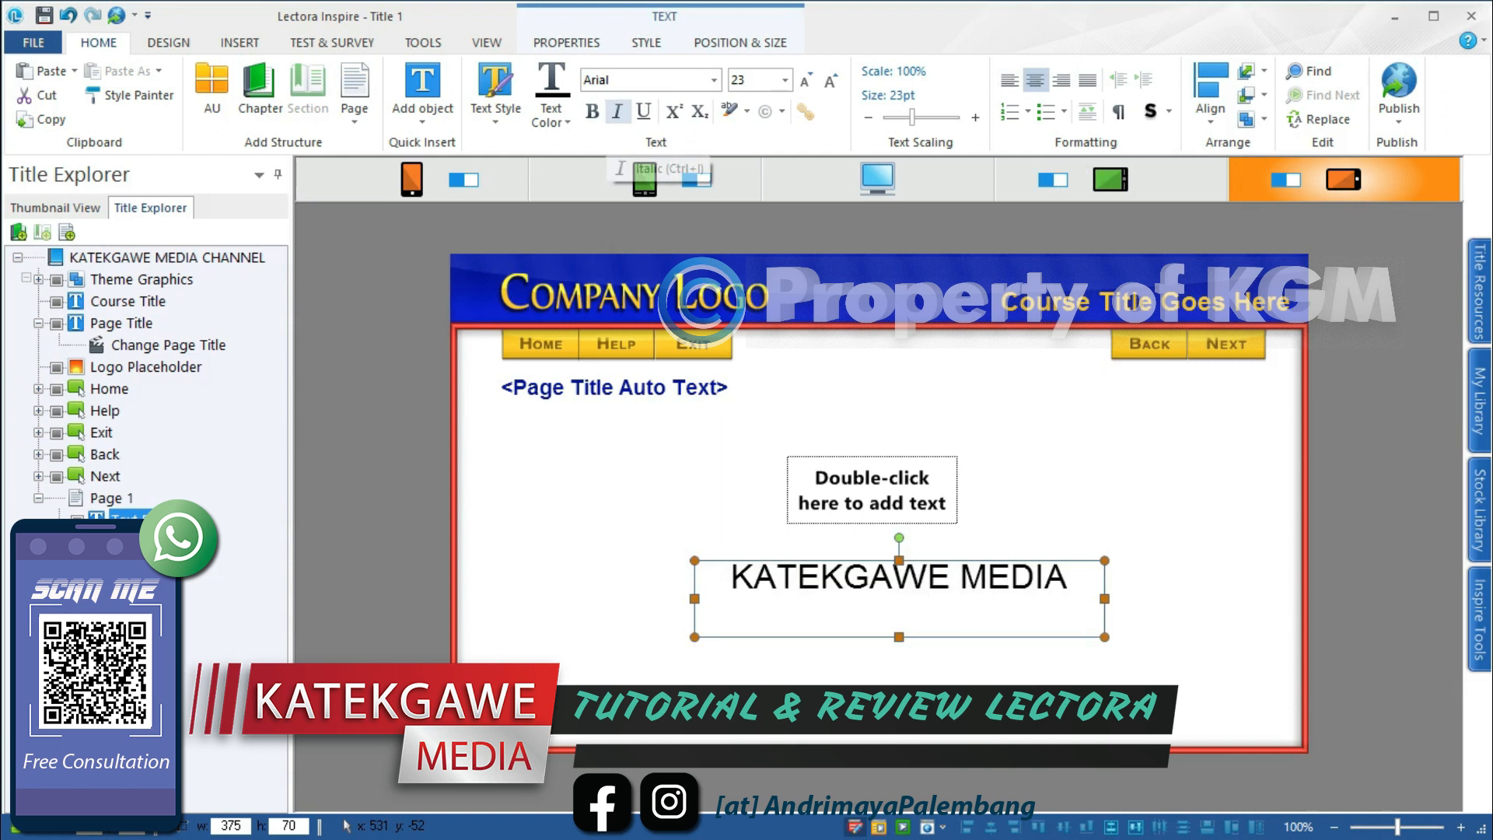
{"action": "left_click", "coordinate": [619, 111]}
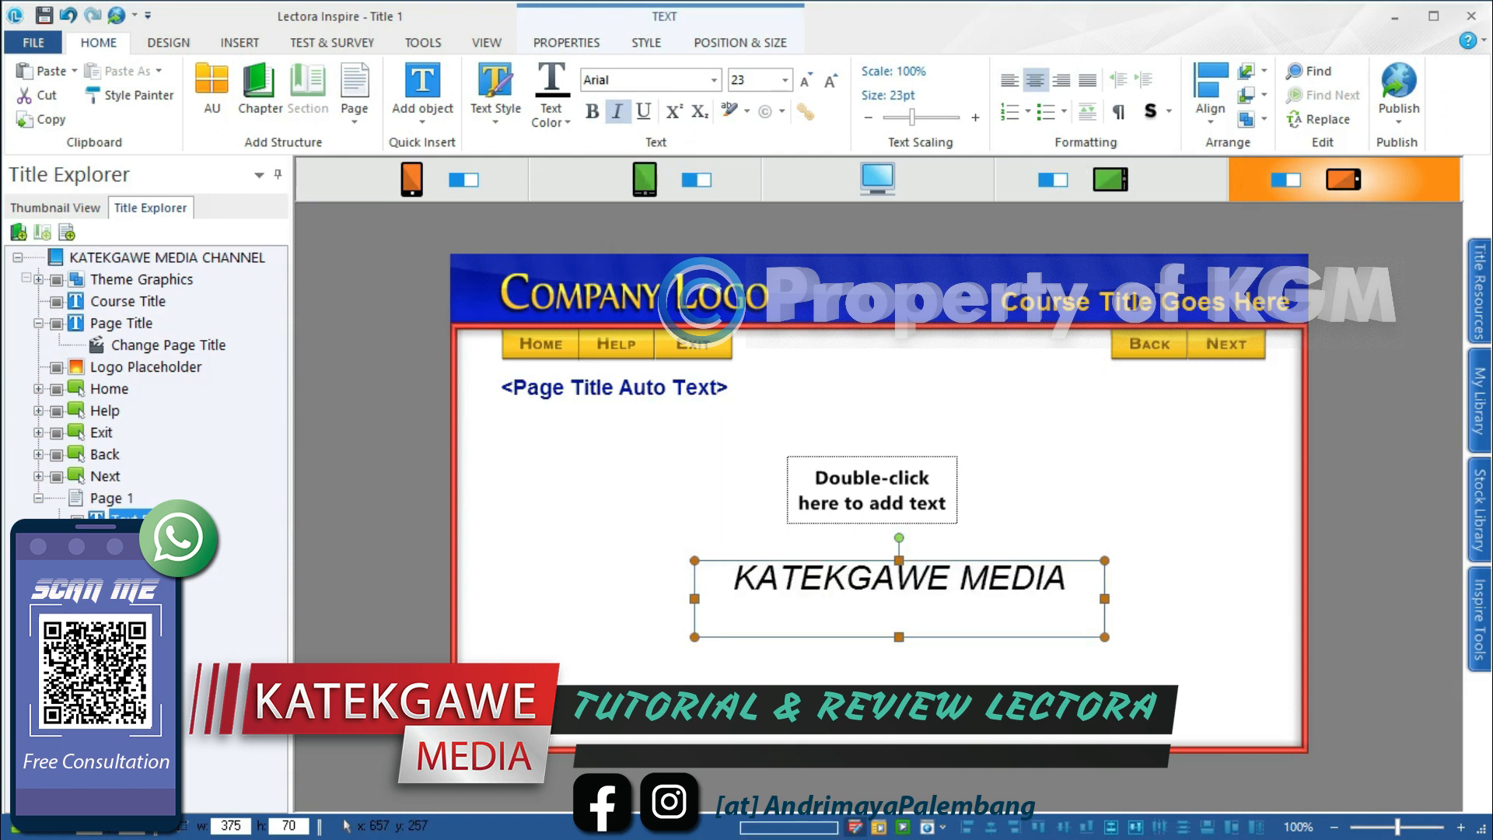
{"action": "left_click", "coordinate": [1169, 535]}
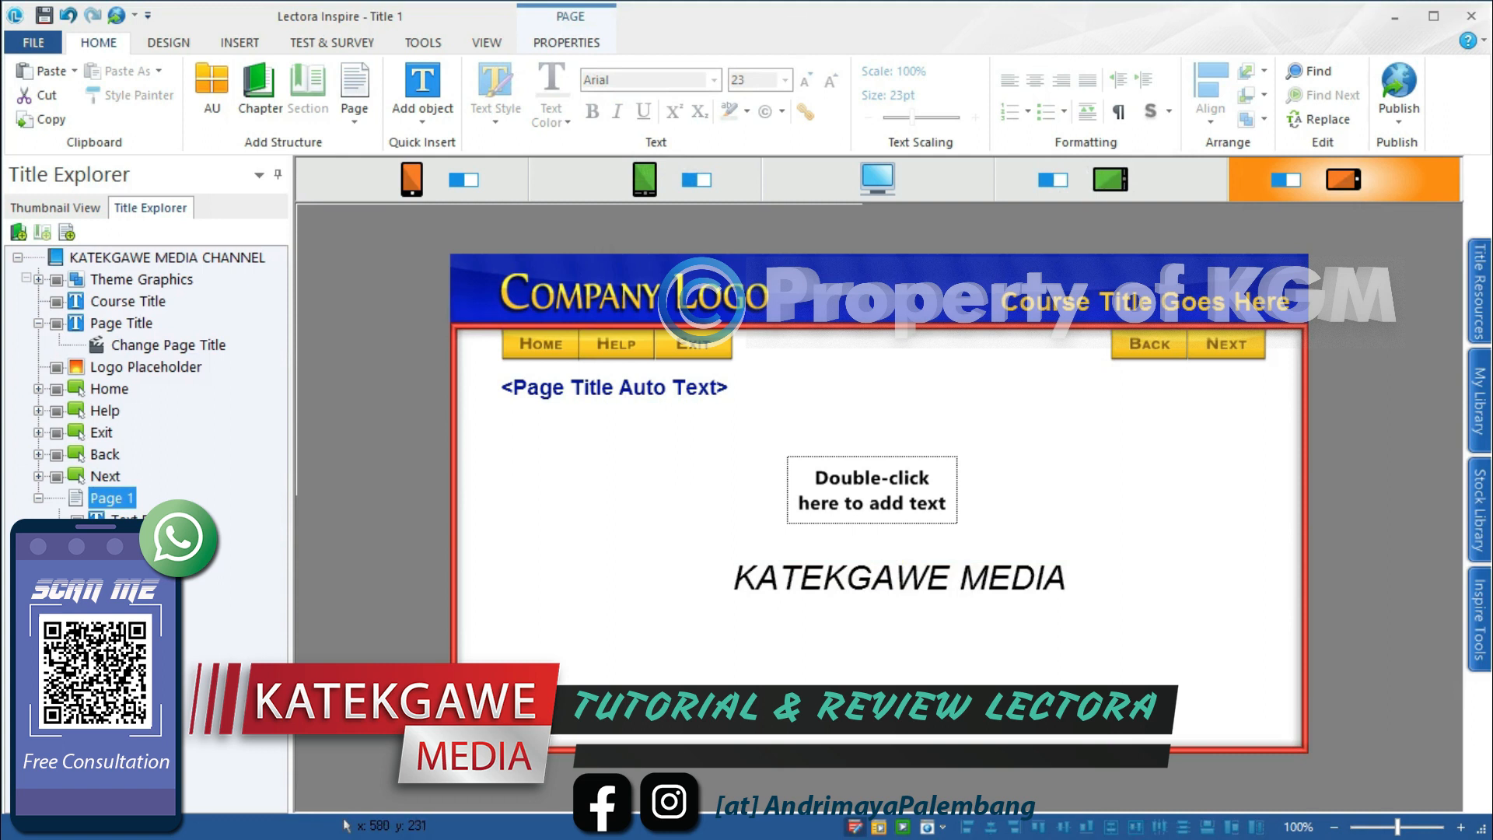
- Insert a date/time stamp under the <Page Title Auto Text> heading, then add a Page Title object
{"action": "left_click", "coordinate": [168, 42]}
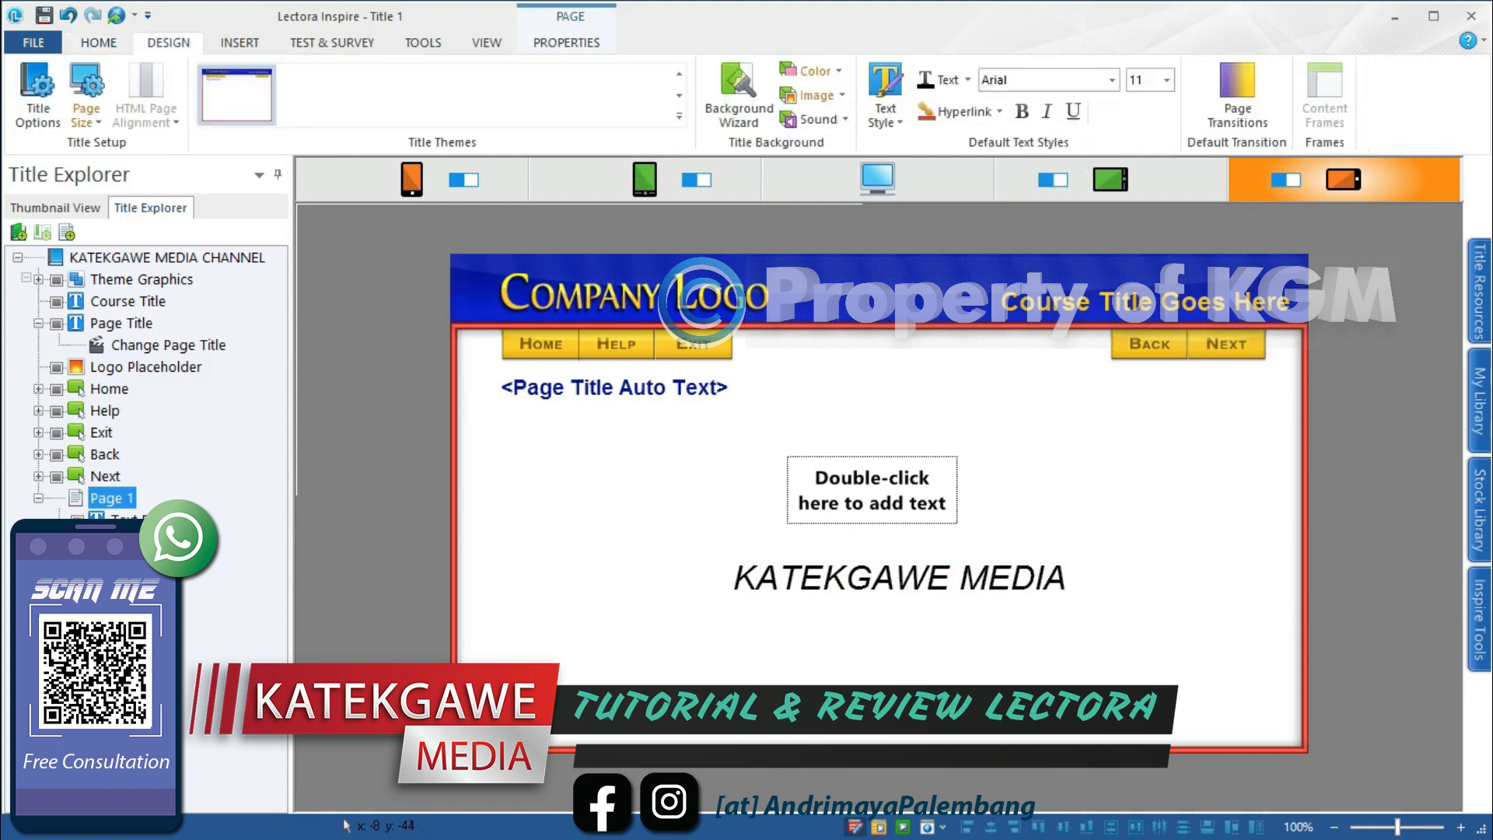
{"action": "left_click", "coordinate": [240, 42]}
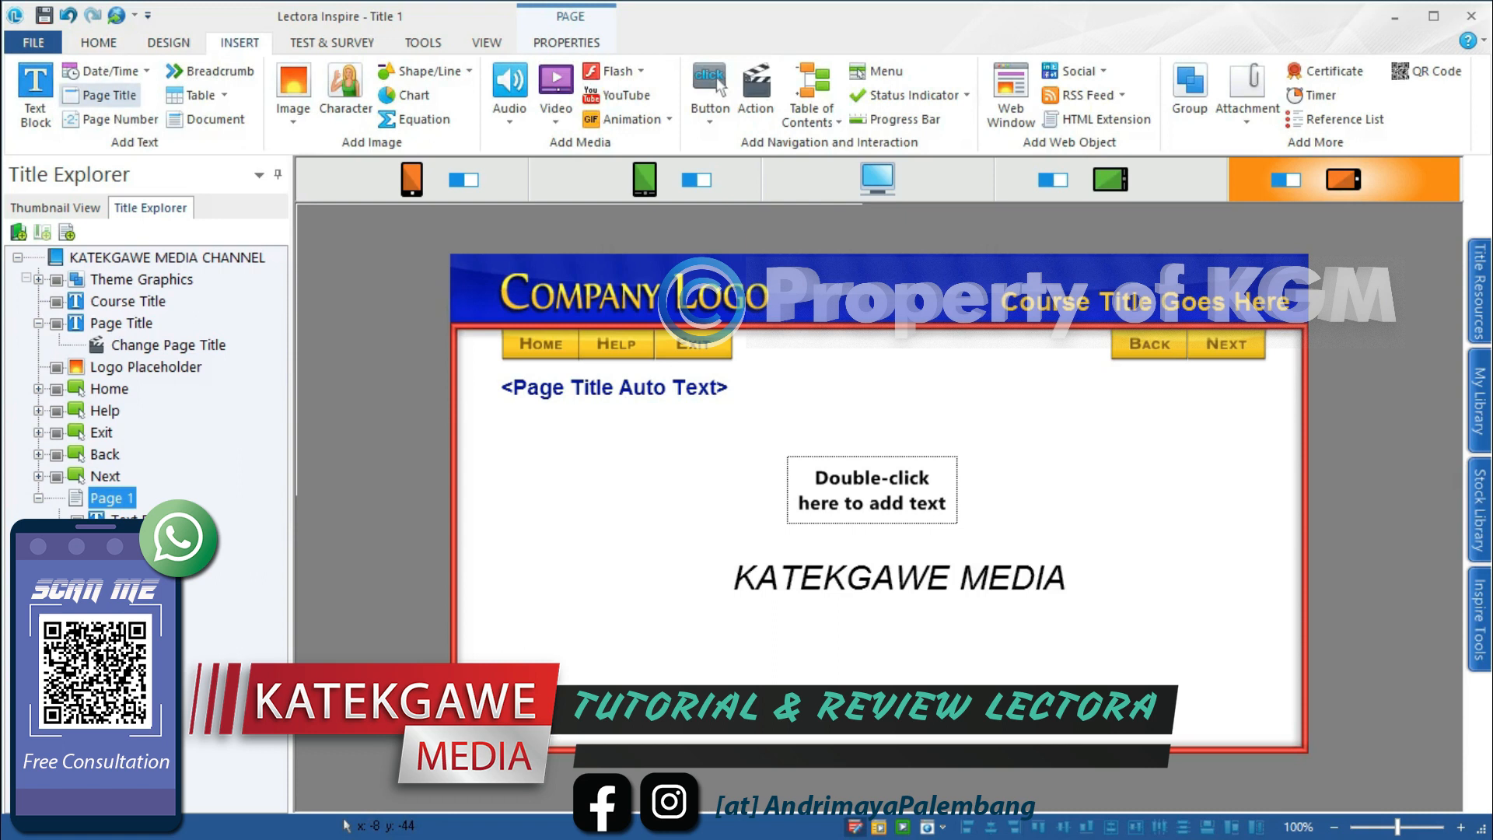
{"action": "left_click", "coordinate": [101, 71]}
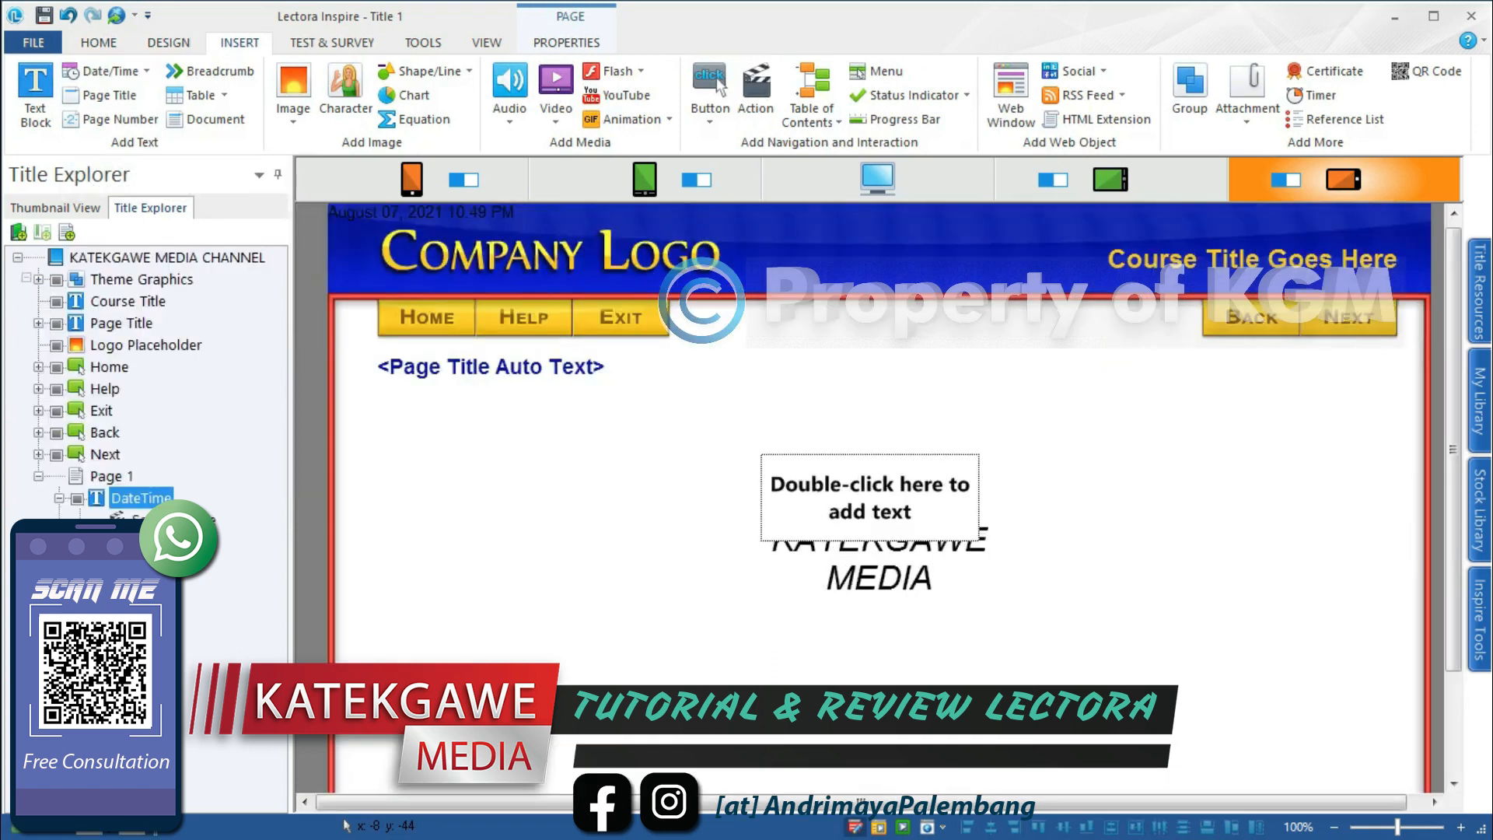
{"action": "left_click_drag", "start_coordinate": [544, 264], "coordinate": [663, 423]}
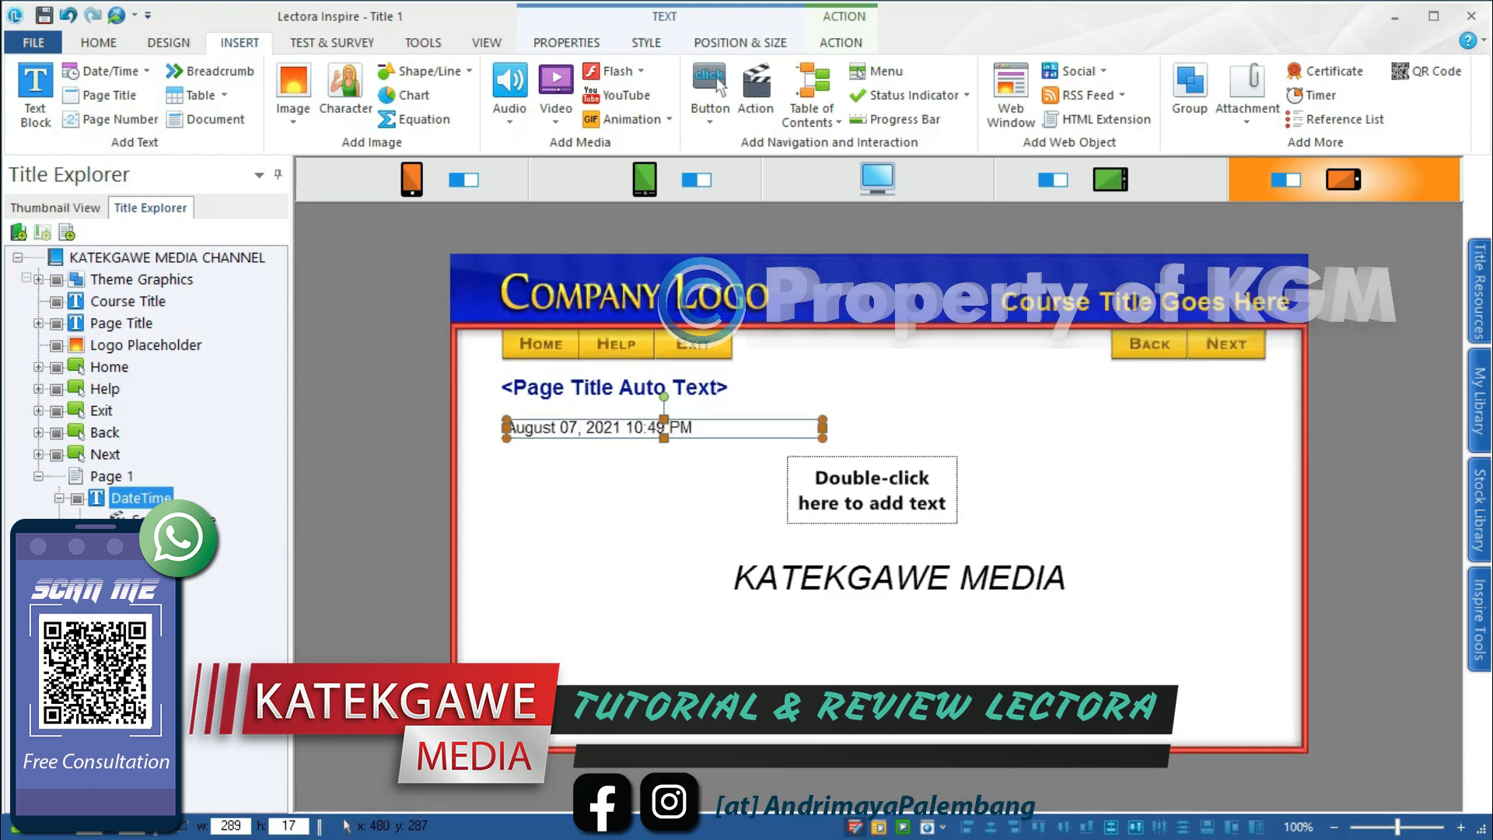
{"action": "left_click", "coordinate": [111, 476]}
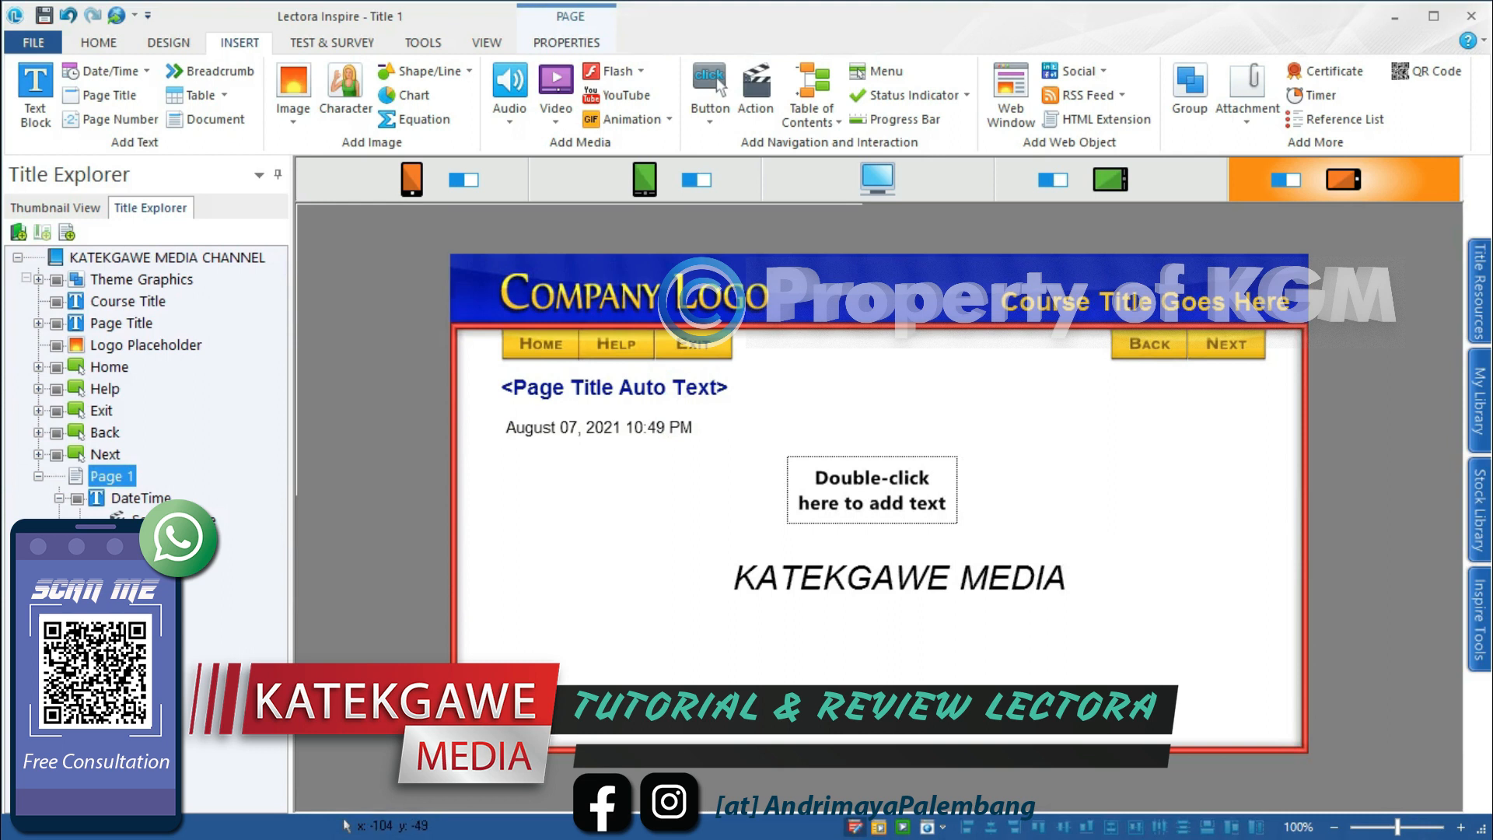
{"action": "left_click", "coordinate": [109, 95]}
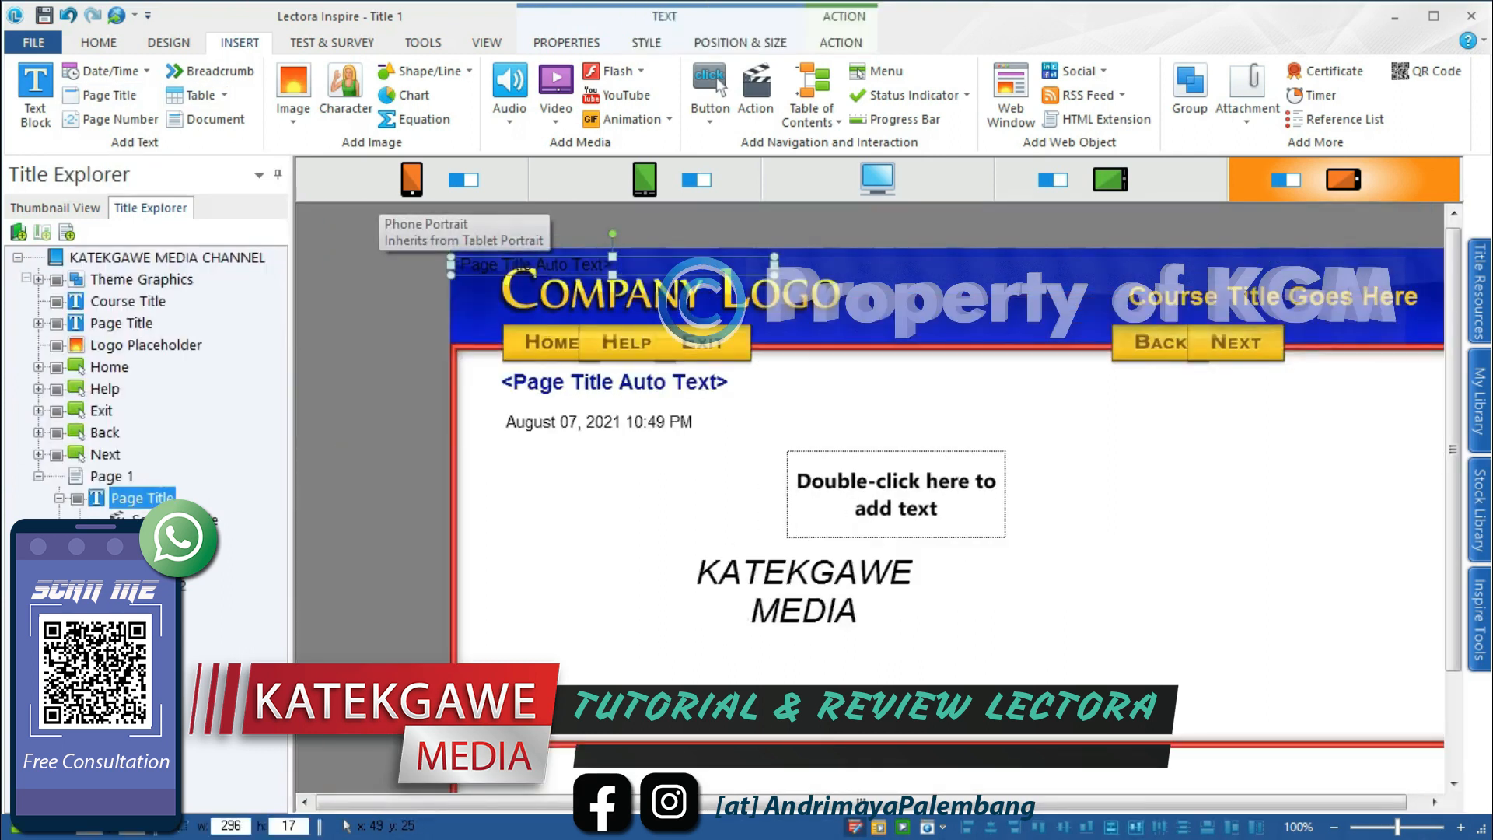
- Move the new Page Title object up into the blue header banner and edit its text in place
{"action": "left_click_drag", "start_coordinate": [571, 260], "coordinate": [957, 257]}
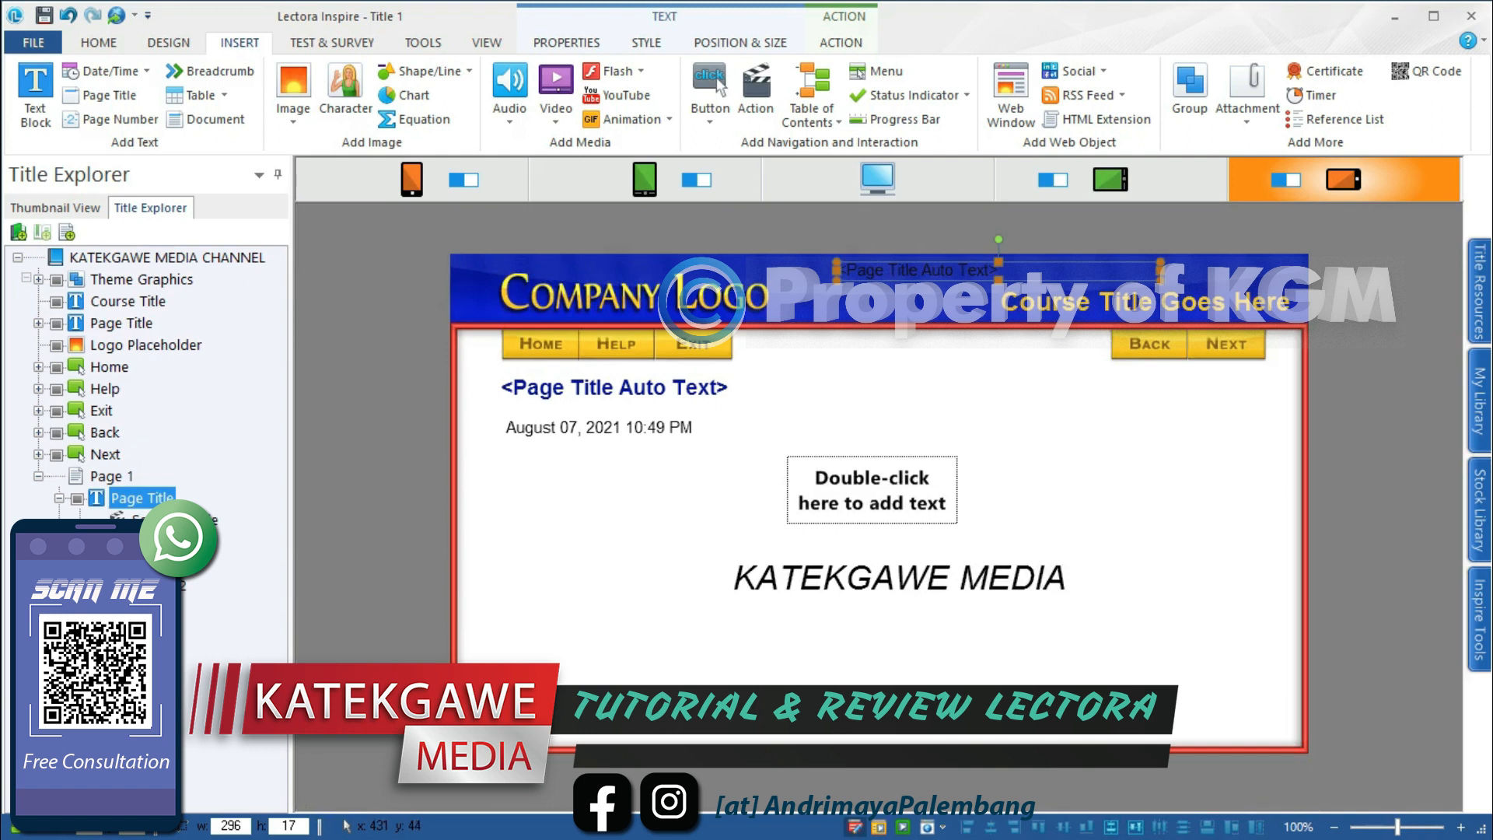
{"action": "double_click", "coordinate": [922, 267]}
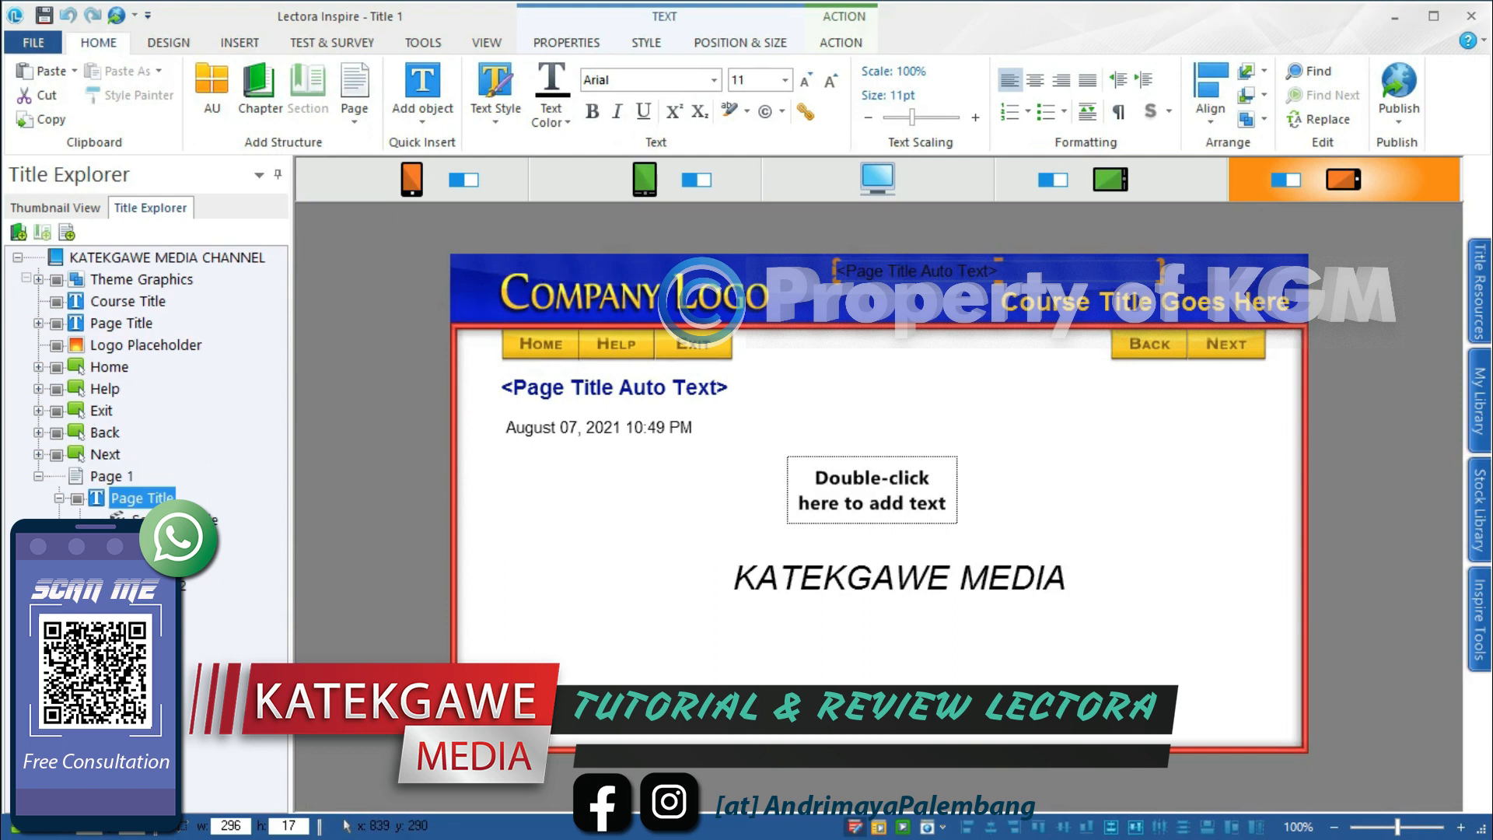
{"action": "left_click", "coordinate": [1375, 569]}
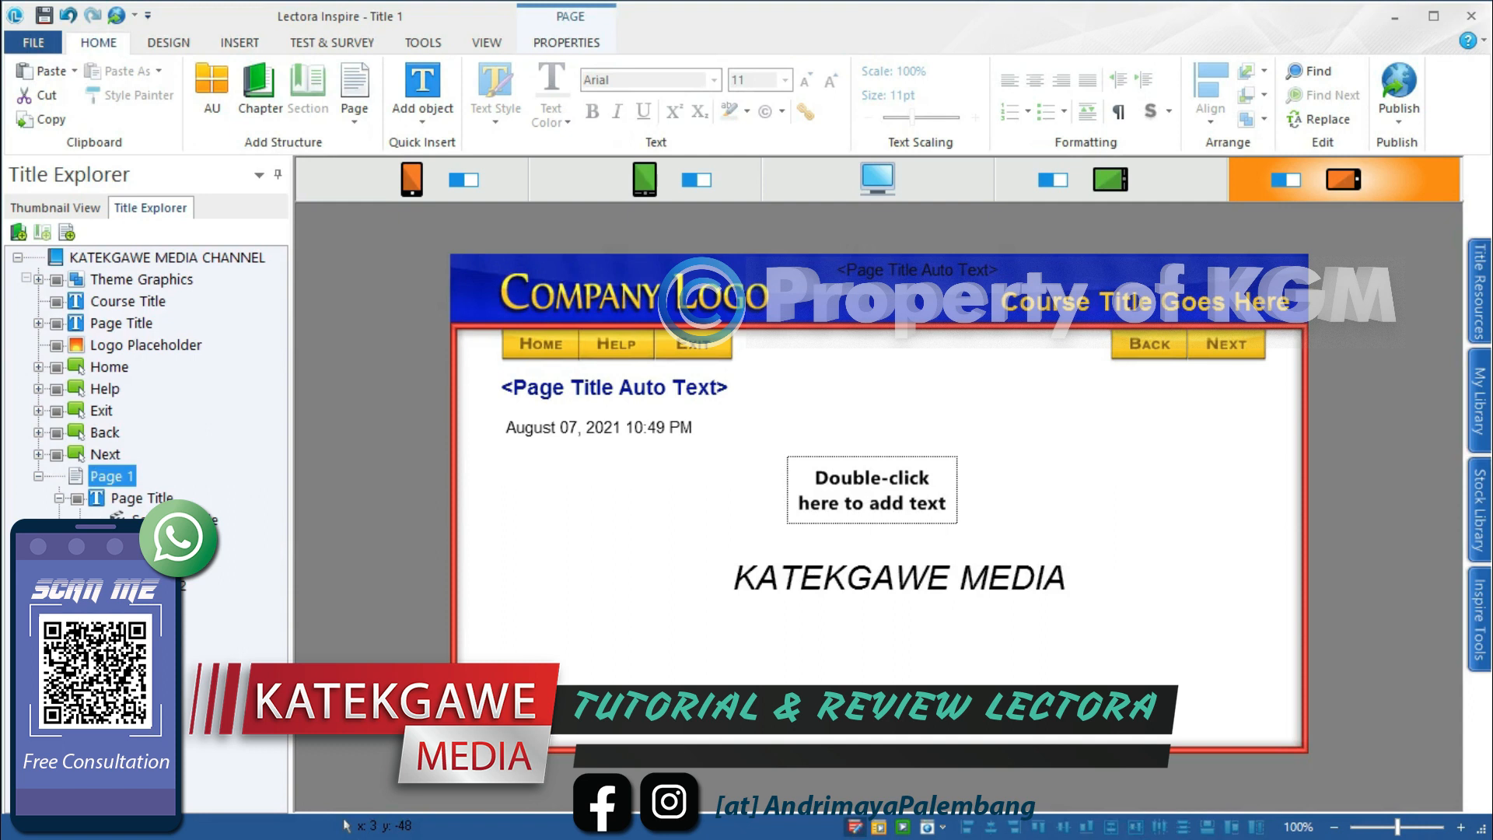
{"action": "left_click", "coordinate": [168, 43]}
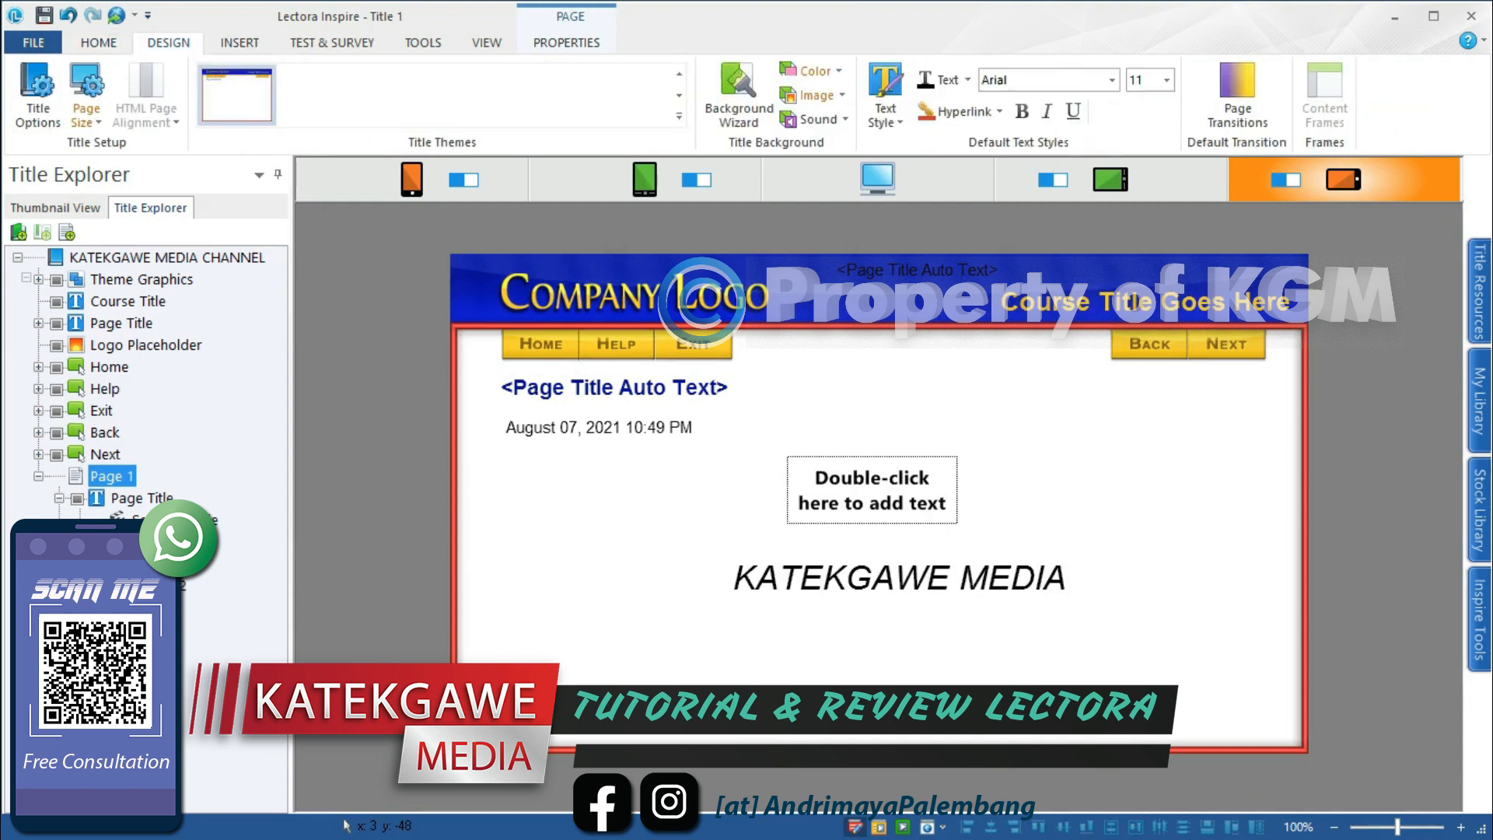
- Dismiss the Table size grid without inserting a table and bring up the Image insert options
{"action": "left_click", "coordinate": [240, 42]}
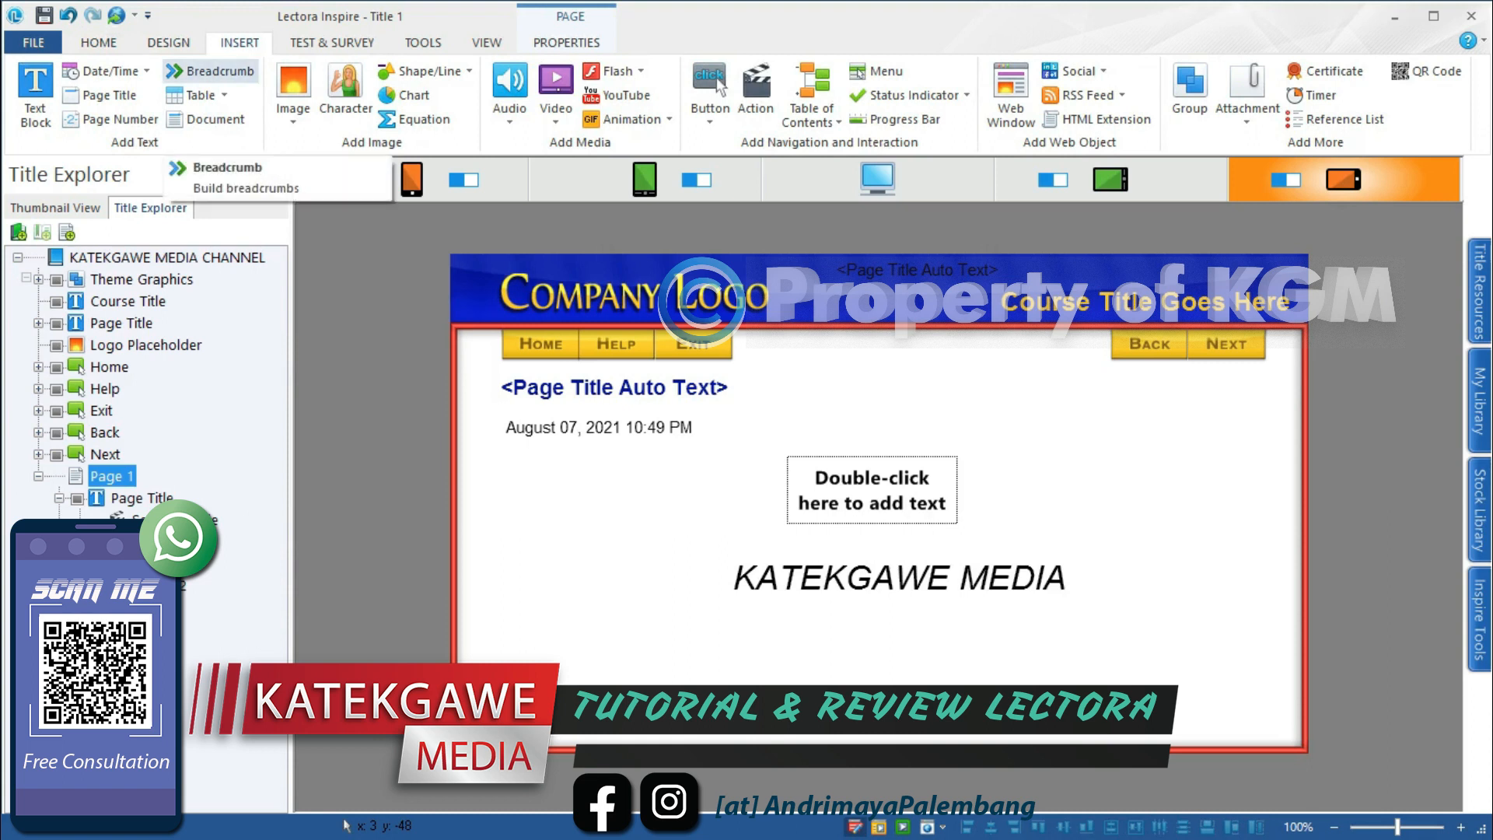
{"action": "left_click", "coordinate": [200, 94]}
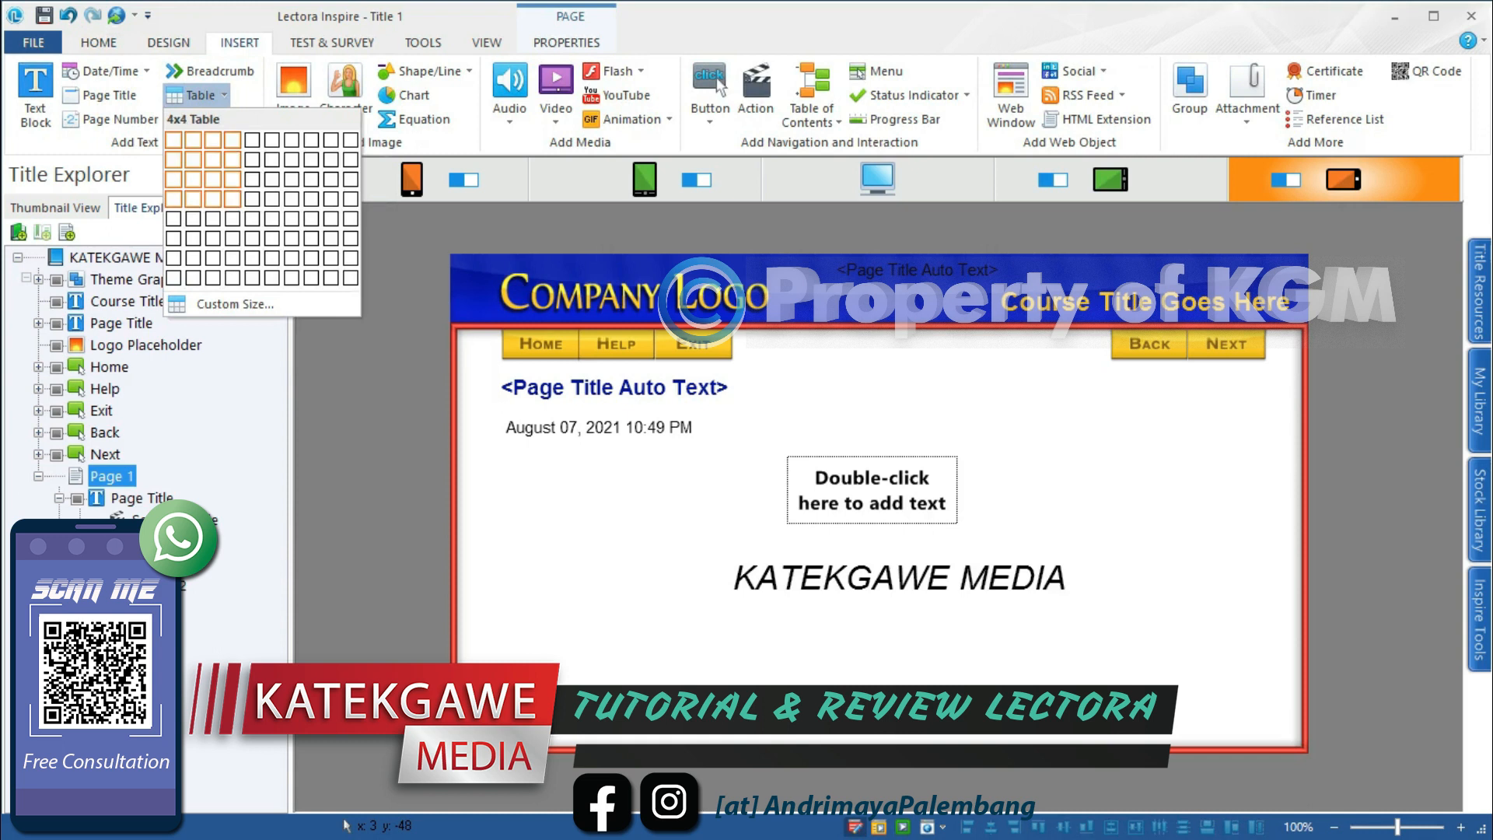
{"action": "left_click", "coordinate": [199, 95]}
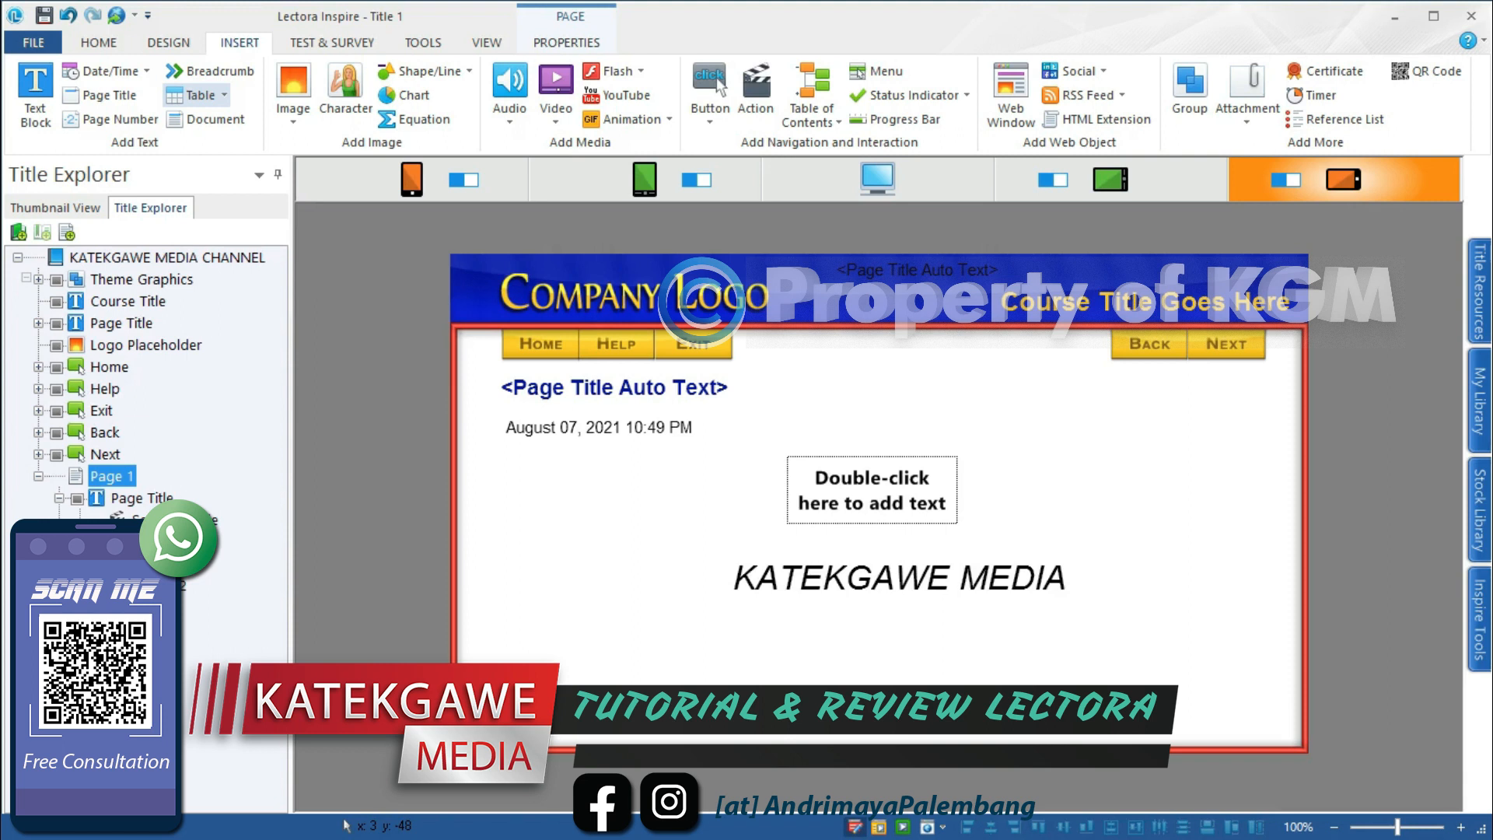
{"action": "left_click", "coordinate": [293, 92]}
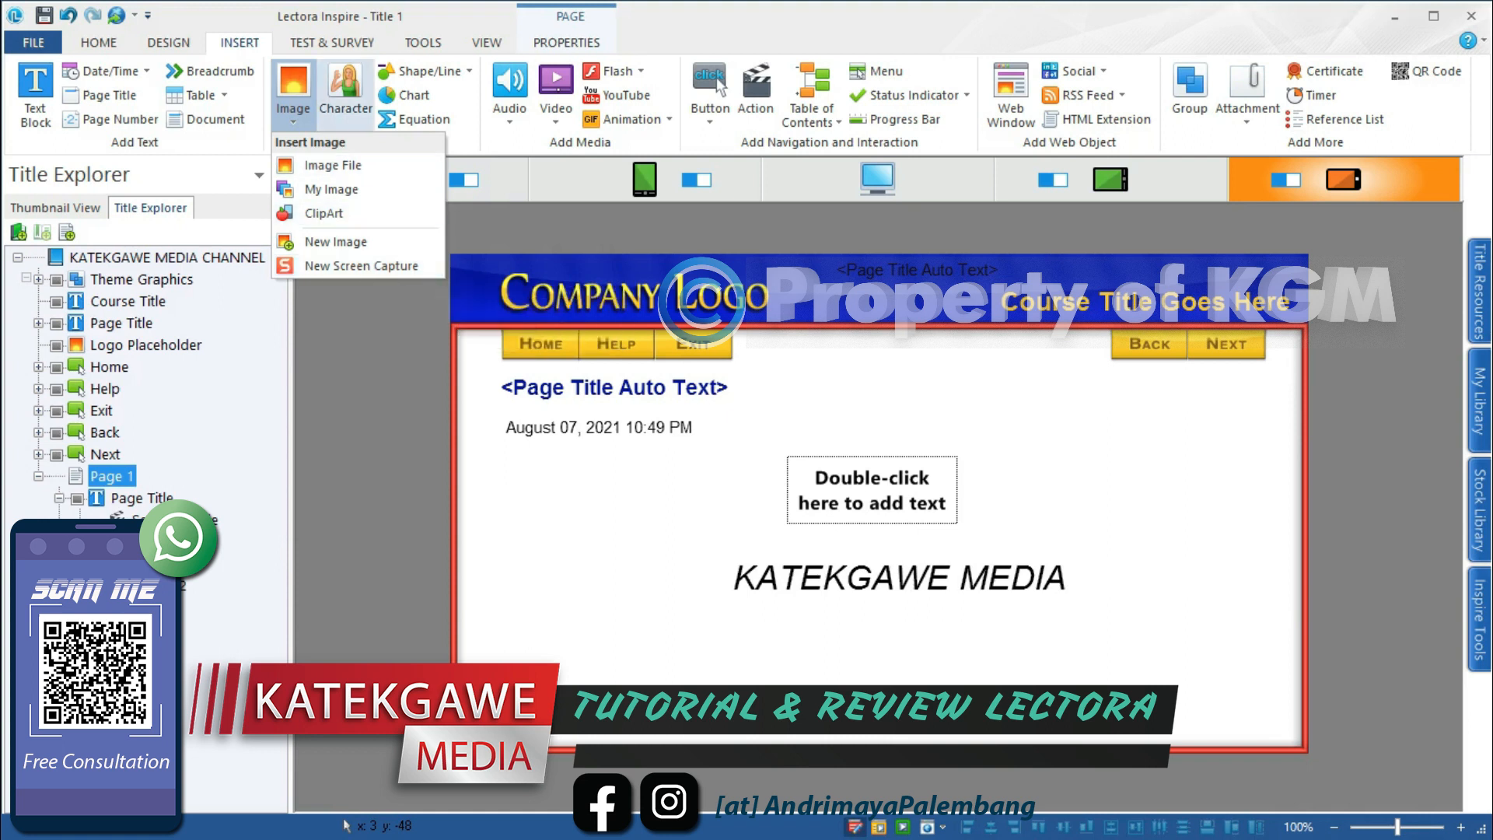
- Insert ashley_armscrossed.png from Character Poses, shrink it to 160×241, and place it left beneath the date
{"action": "left_click", "coordinate": [345, 90]}
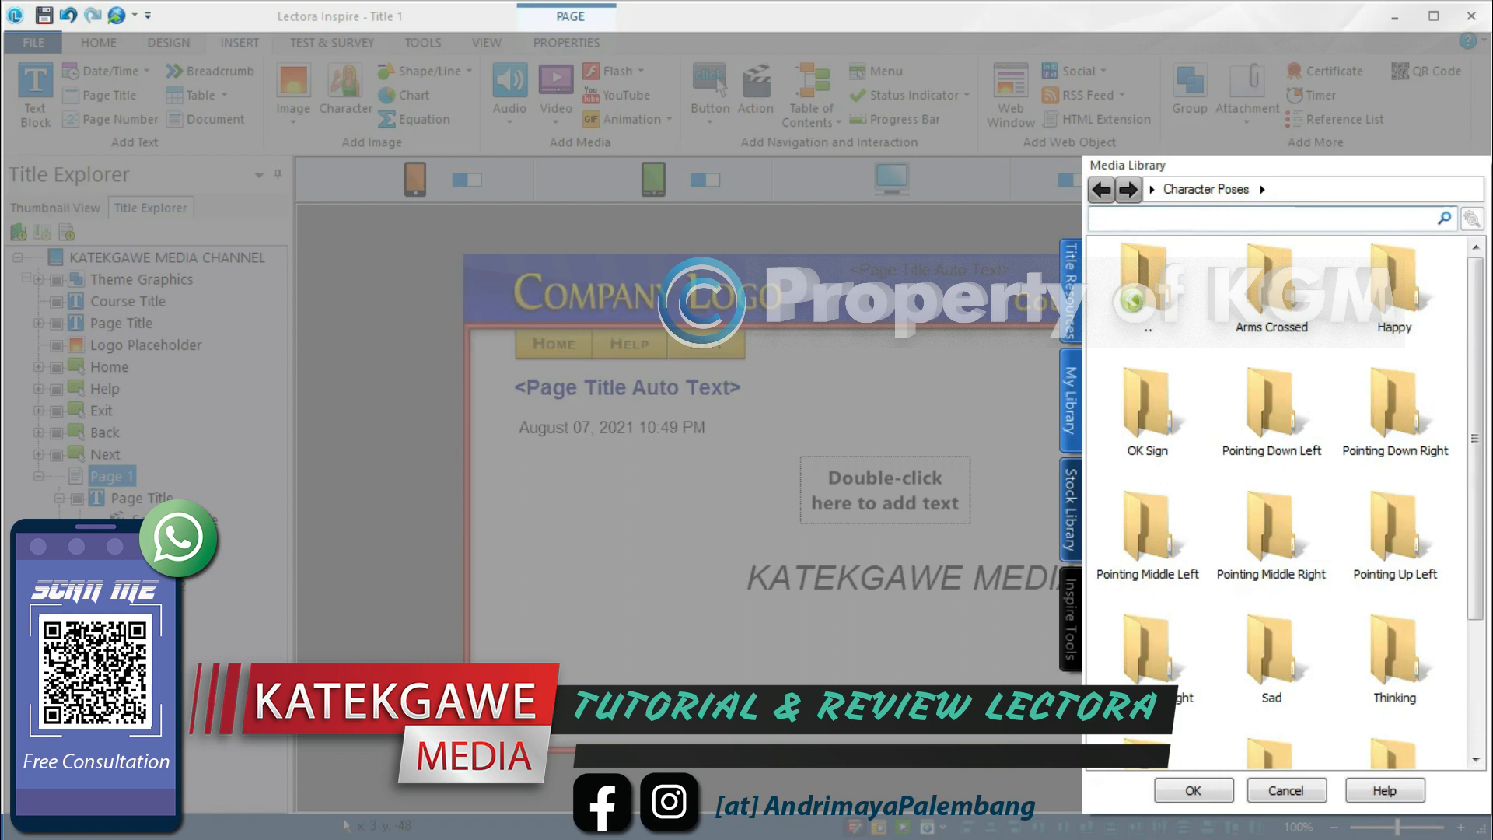
{"action": "double_click", "coordinate": [1272, 287]}
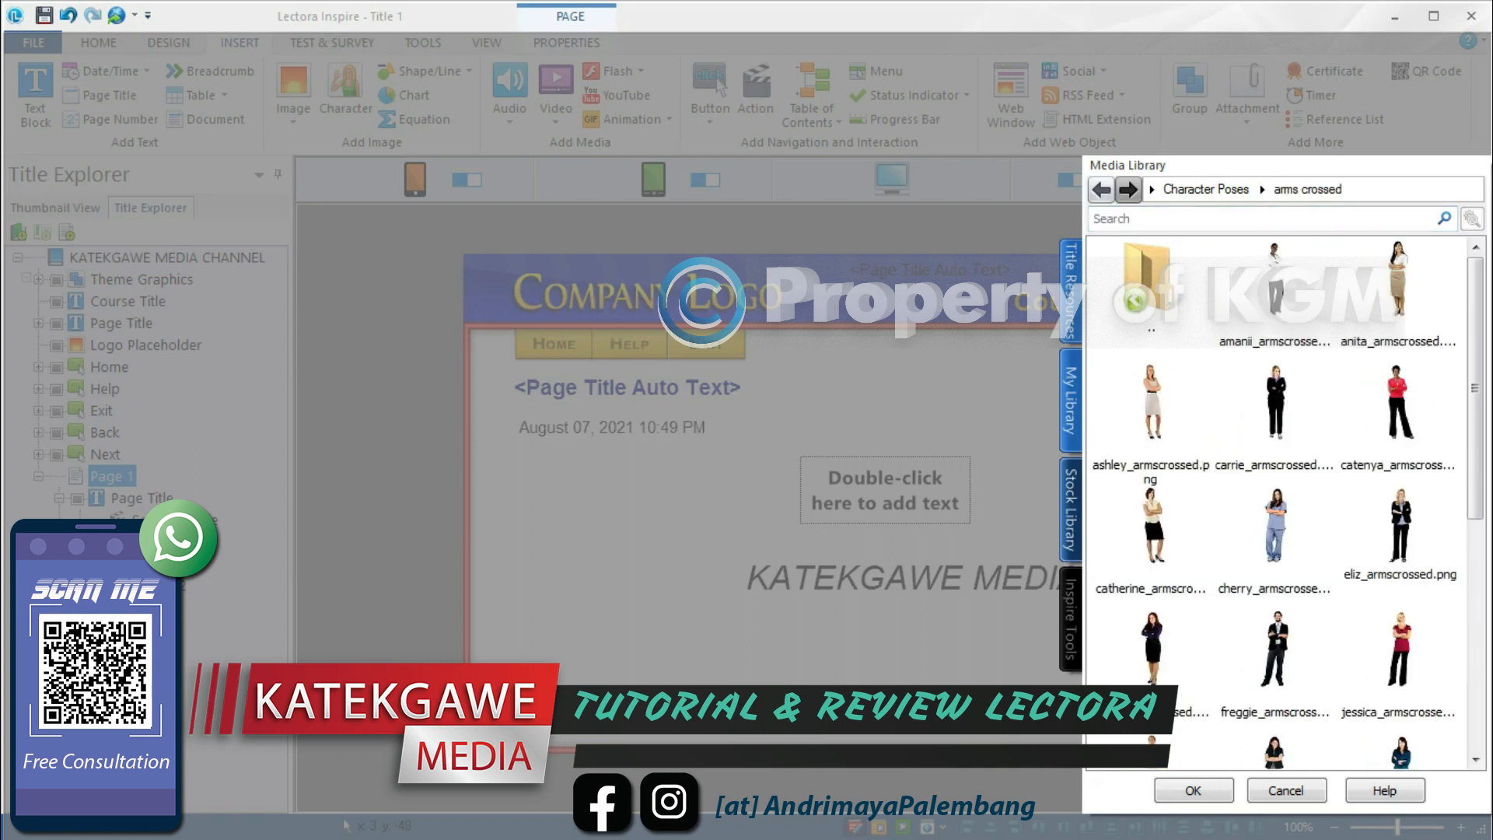
{"action": "left_click", "coordinate": [1152, 403]}
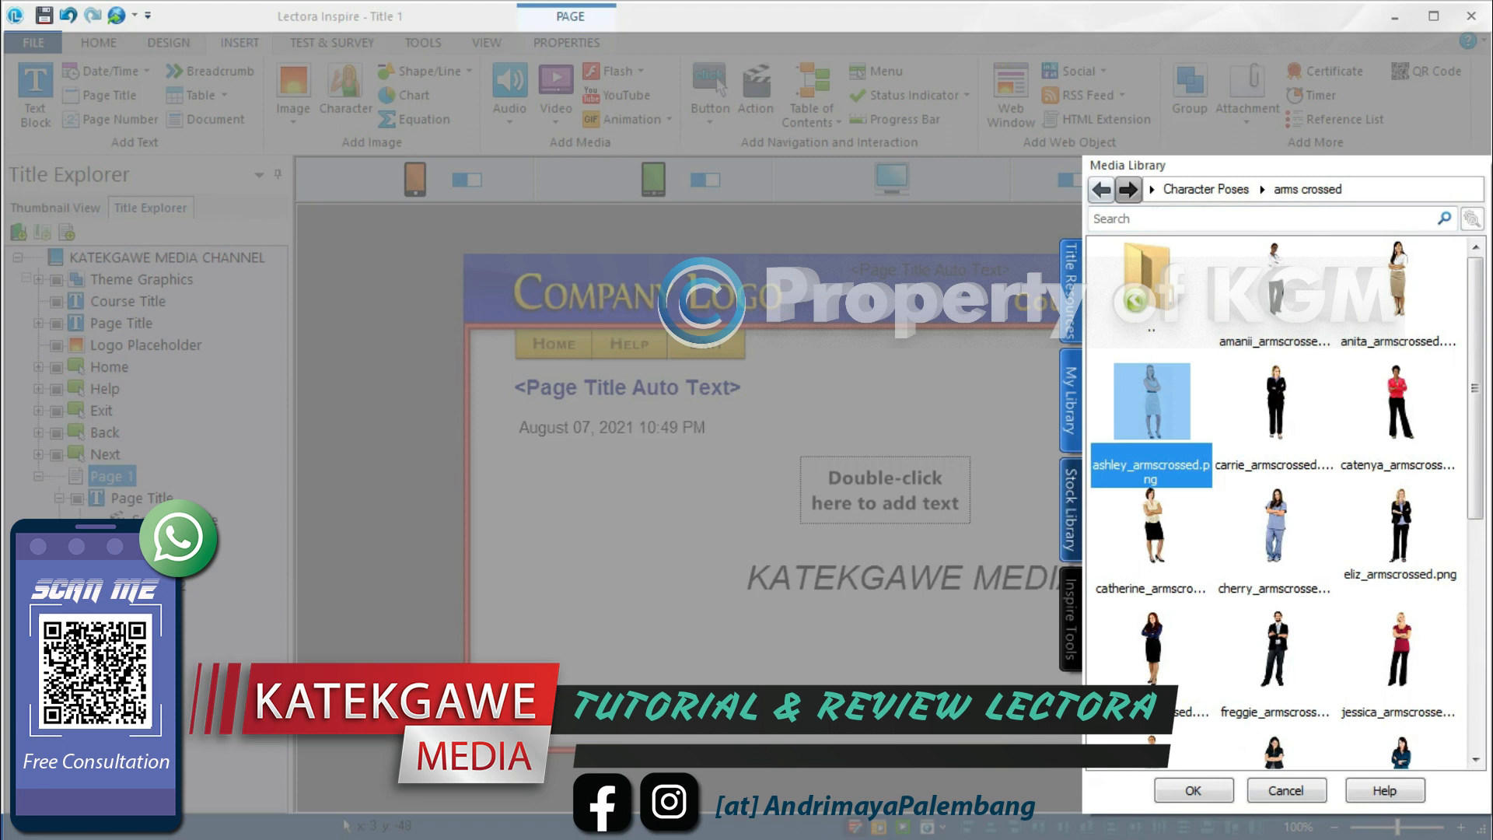
{"action": "left_click", "coordinate": [1193, 791]}
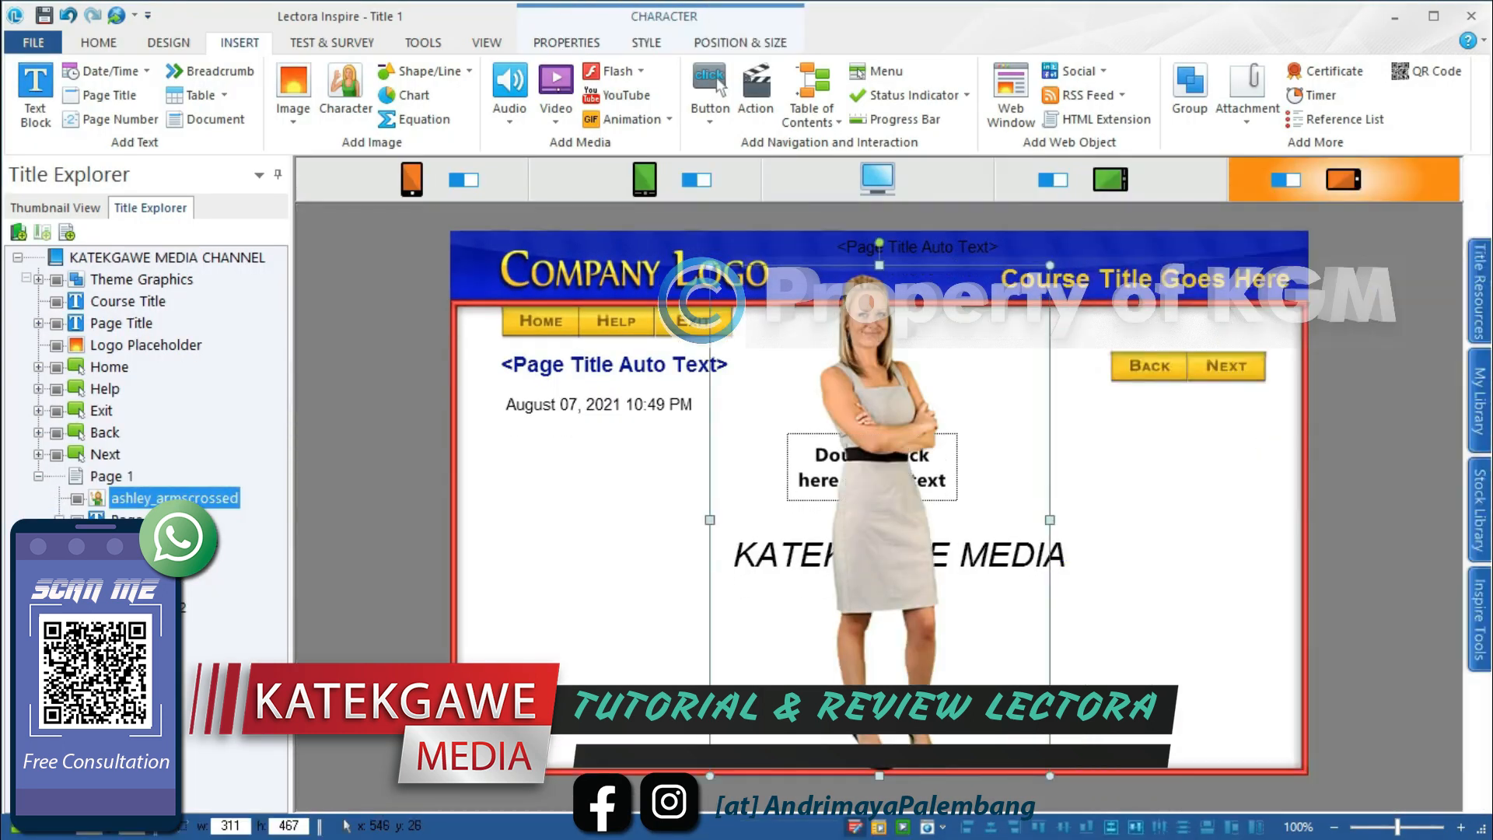
{"action": "left_click_drag", "start_coordinate": [1049, 264], "coordinate": [884, 516]}
{"action": "left_click_drag", "start_coordinate": [797, 599], "coordinate": [608, 519]}
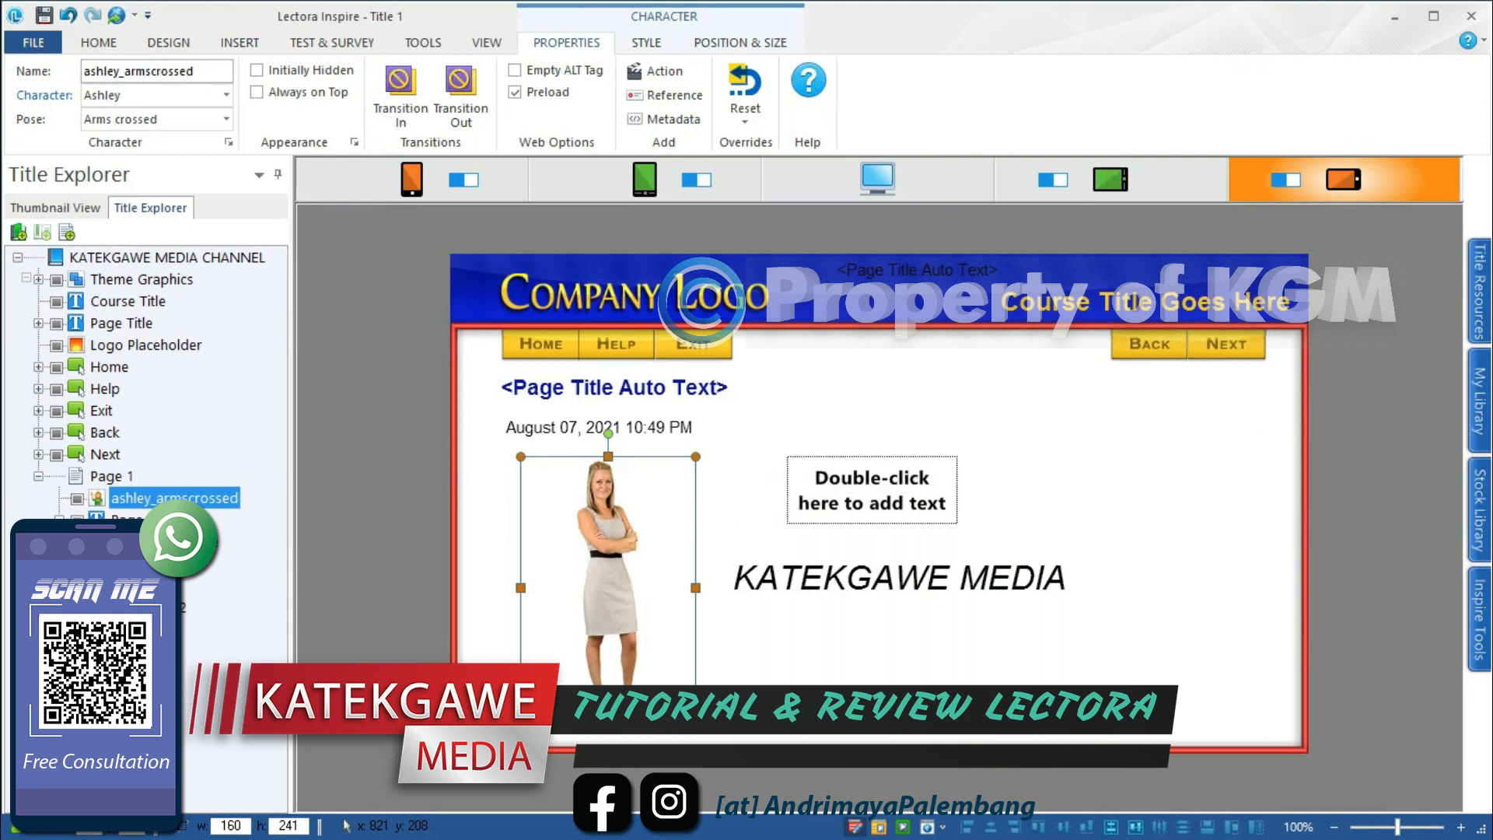
{"action": "left_click", "coordinate": [1347, 483]}
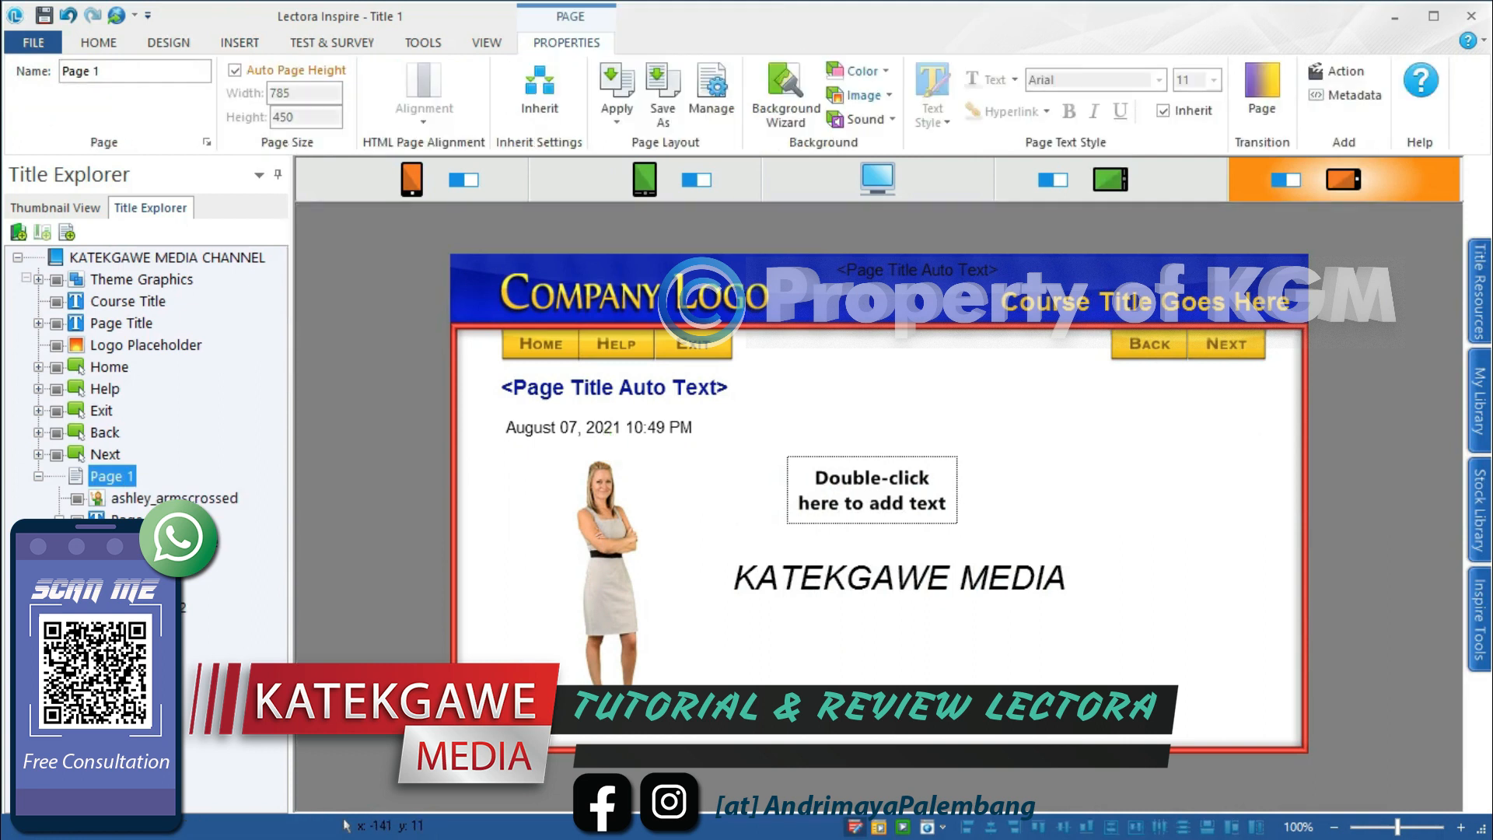
- Draw an oval callout shape near the page's upper right, then bring up the Chart Tool
{"action": "left_click", "coordinate": [239, 42]}
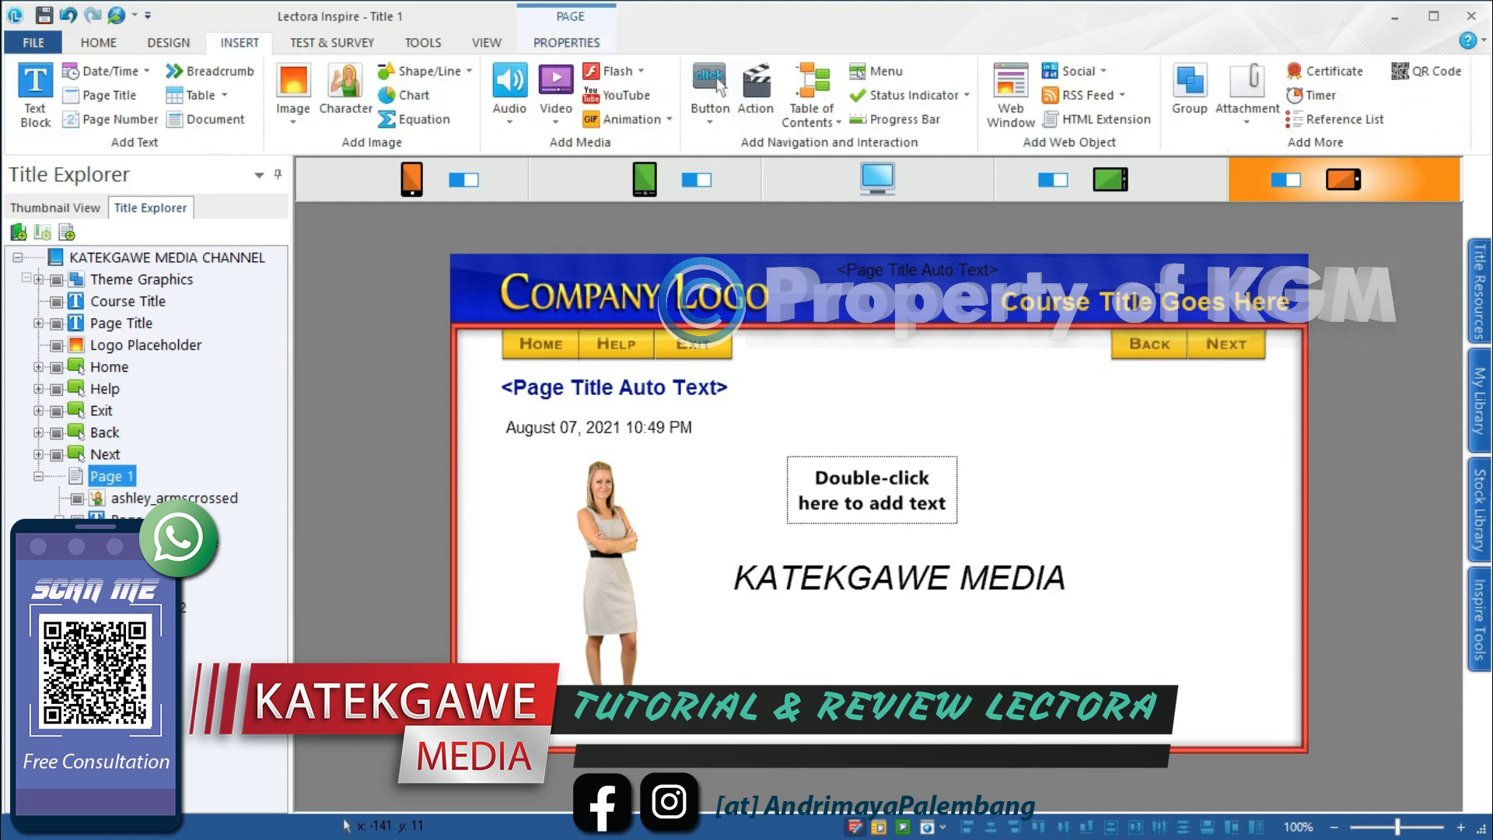
{"action": "left_click", "coordinate": [426, 70]}
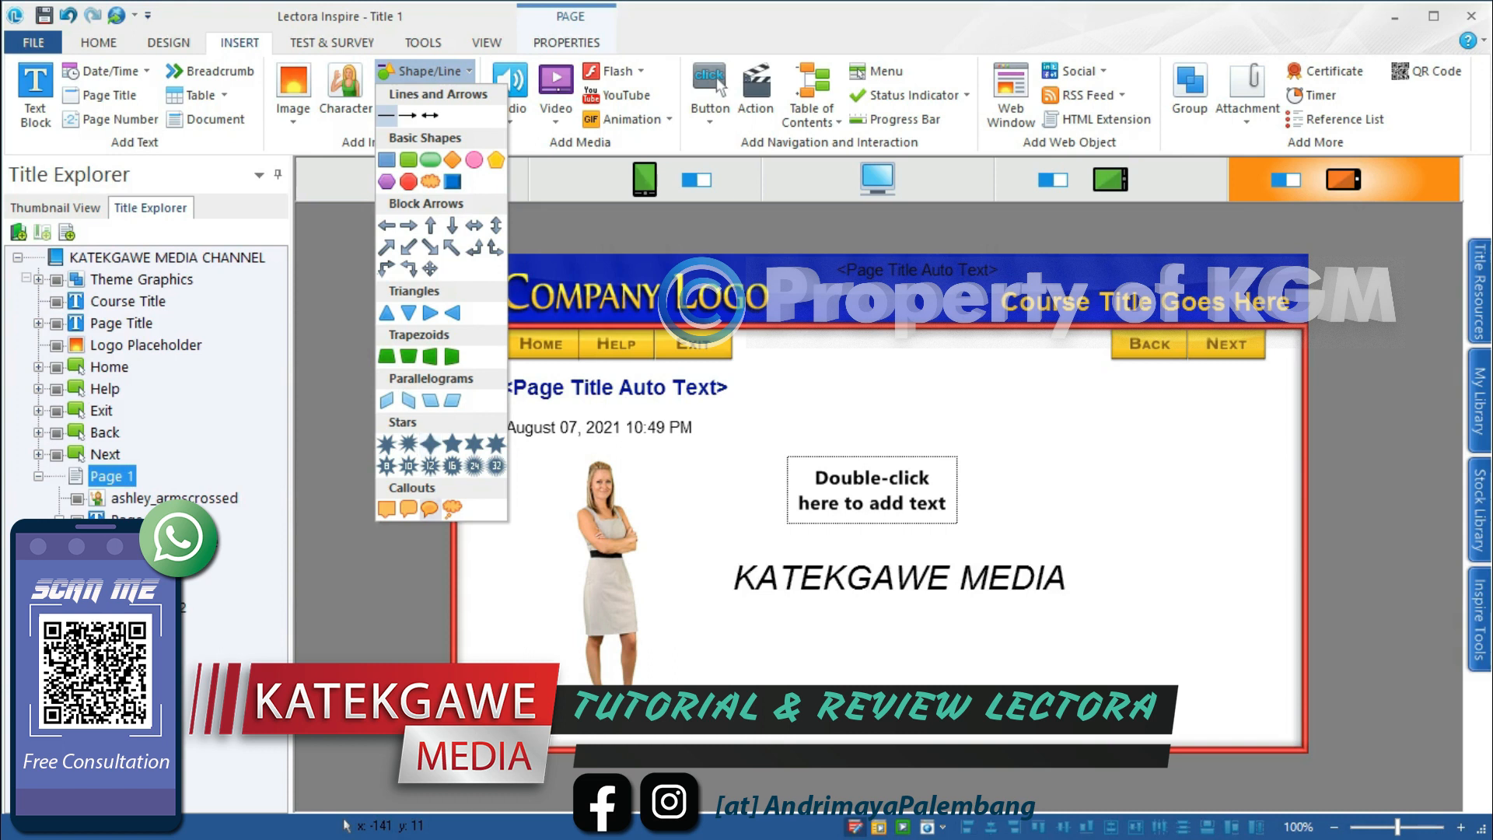
{"action": "left_click", "coordinate": [430, 509]}
{"action": "left_click_drag", "start_coordinate": [1009, 406], "coordinate": [1217, 557]}
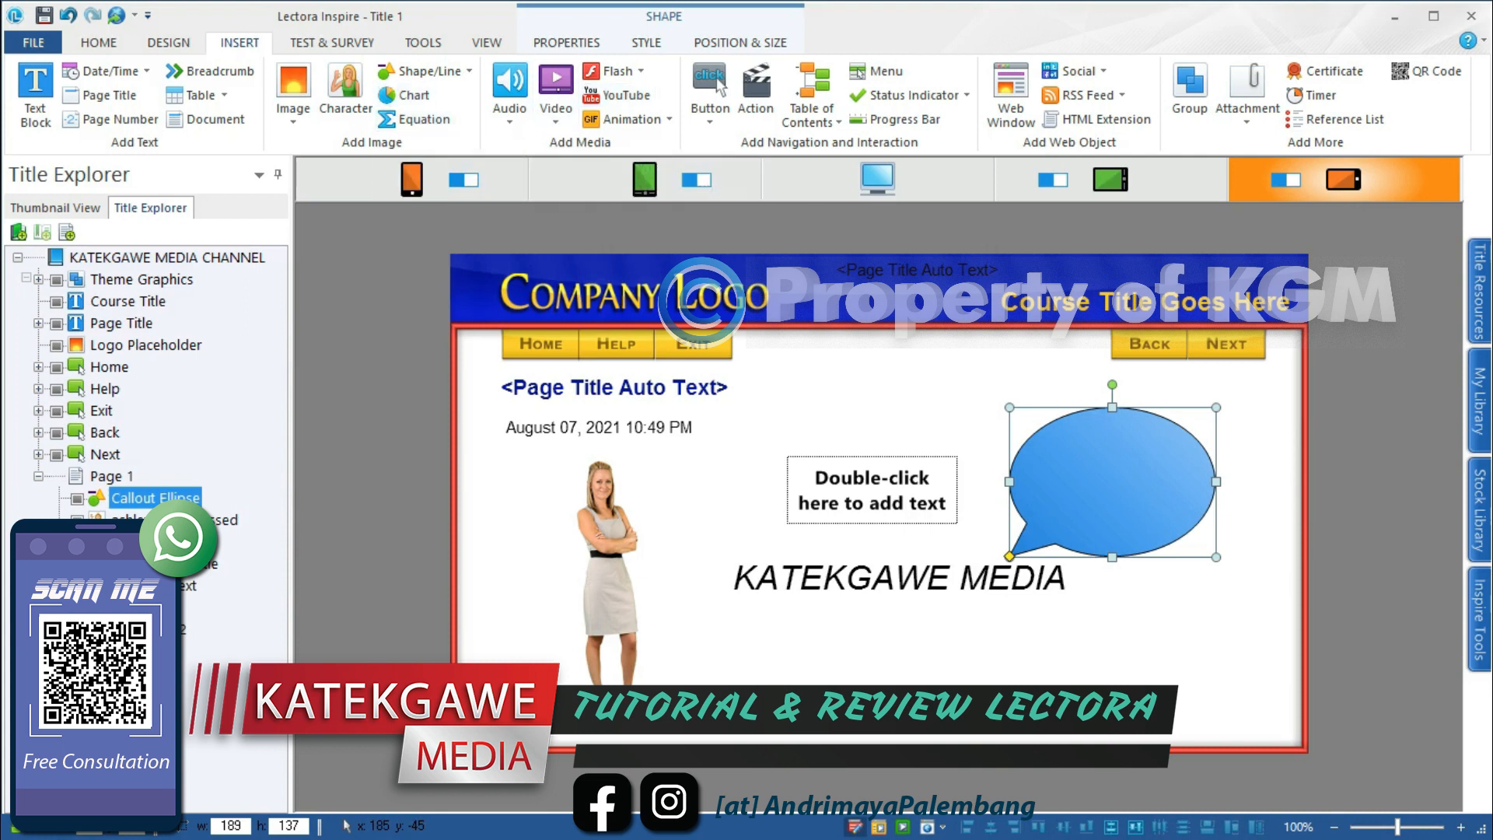
{"action": "left_click", "coordinate": [406, 96]}
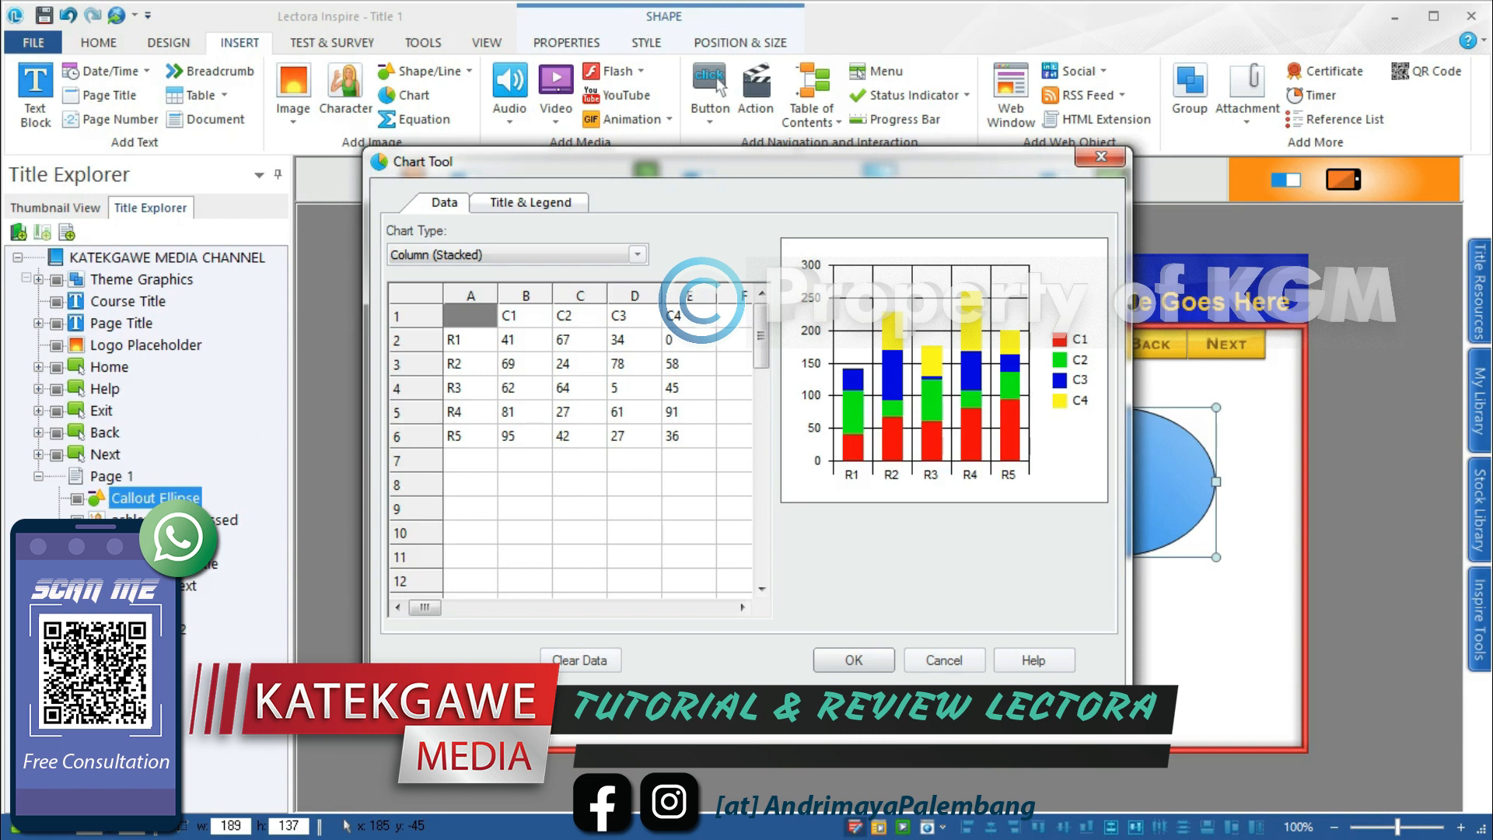
- Change R1's first two chart values from 41 and 67 to 50 and 80
{"action": "left_click", "coordinate": [525, 339]}
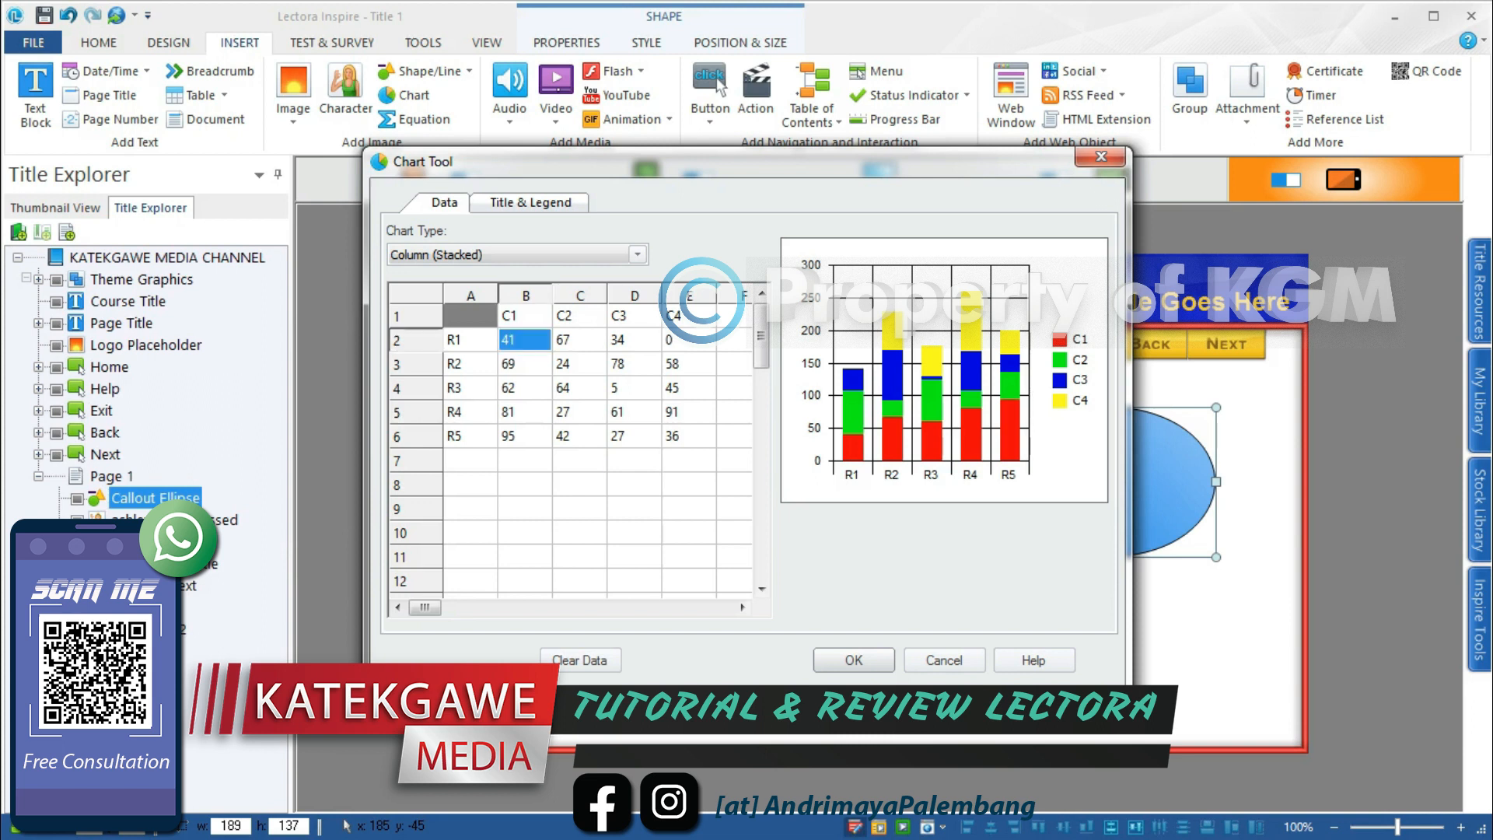
{"action": "type", "text": "50"}
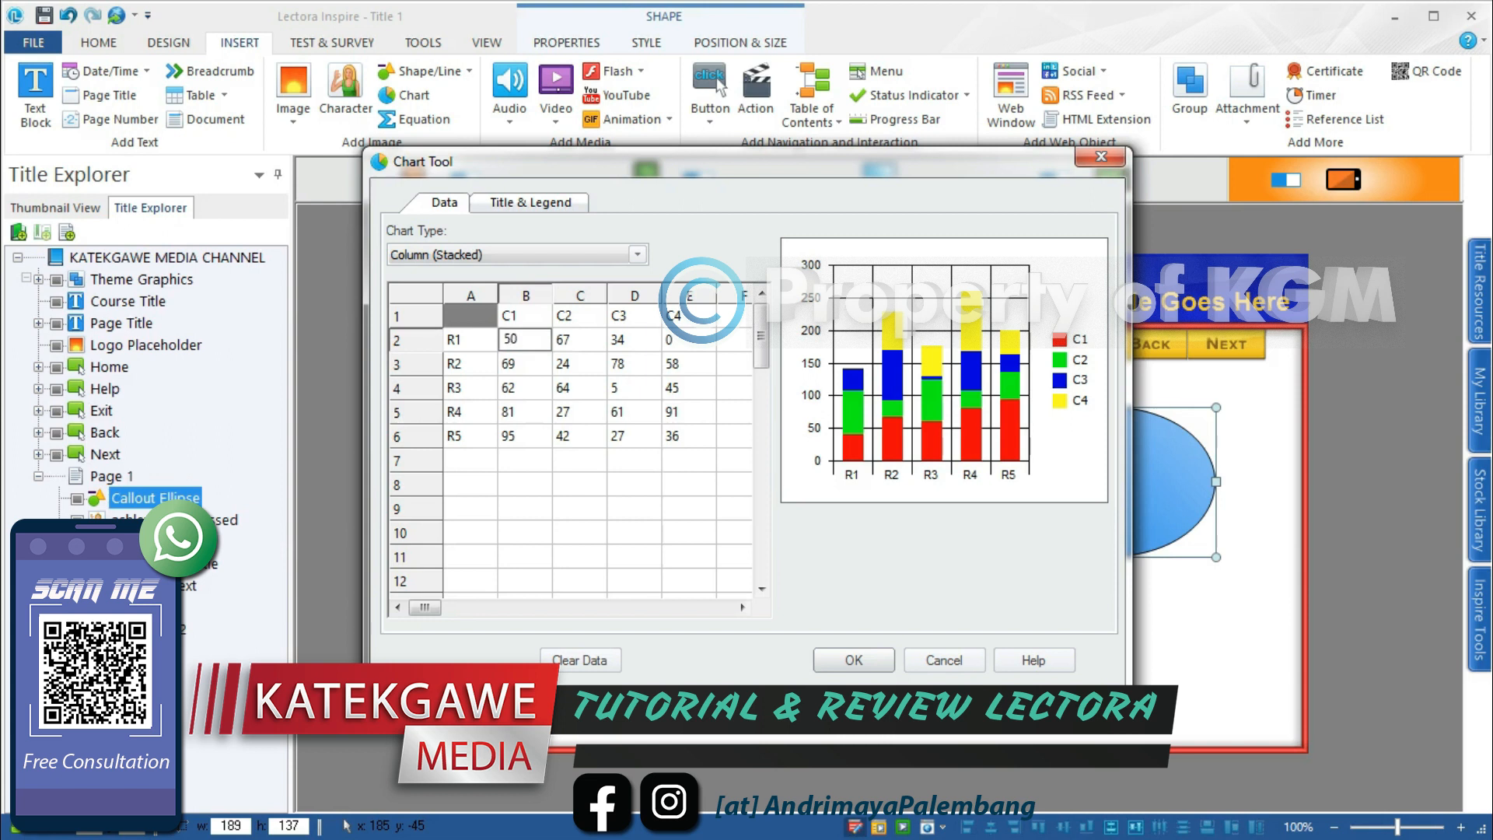
{"action": "key", "text": "Return"}
{"action": "left_click", "coordinate": [580, 340]}
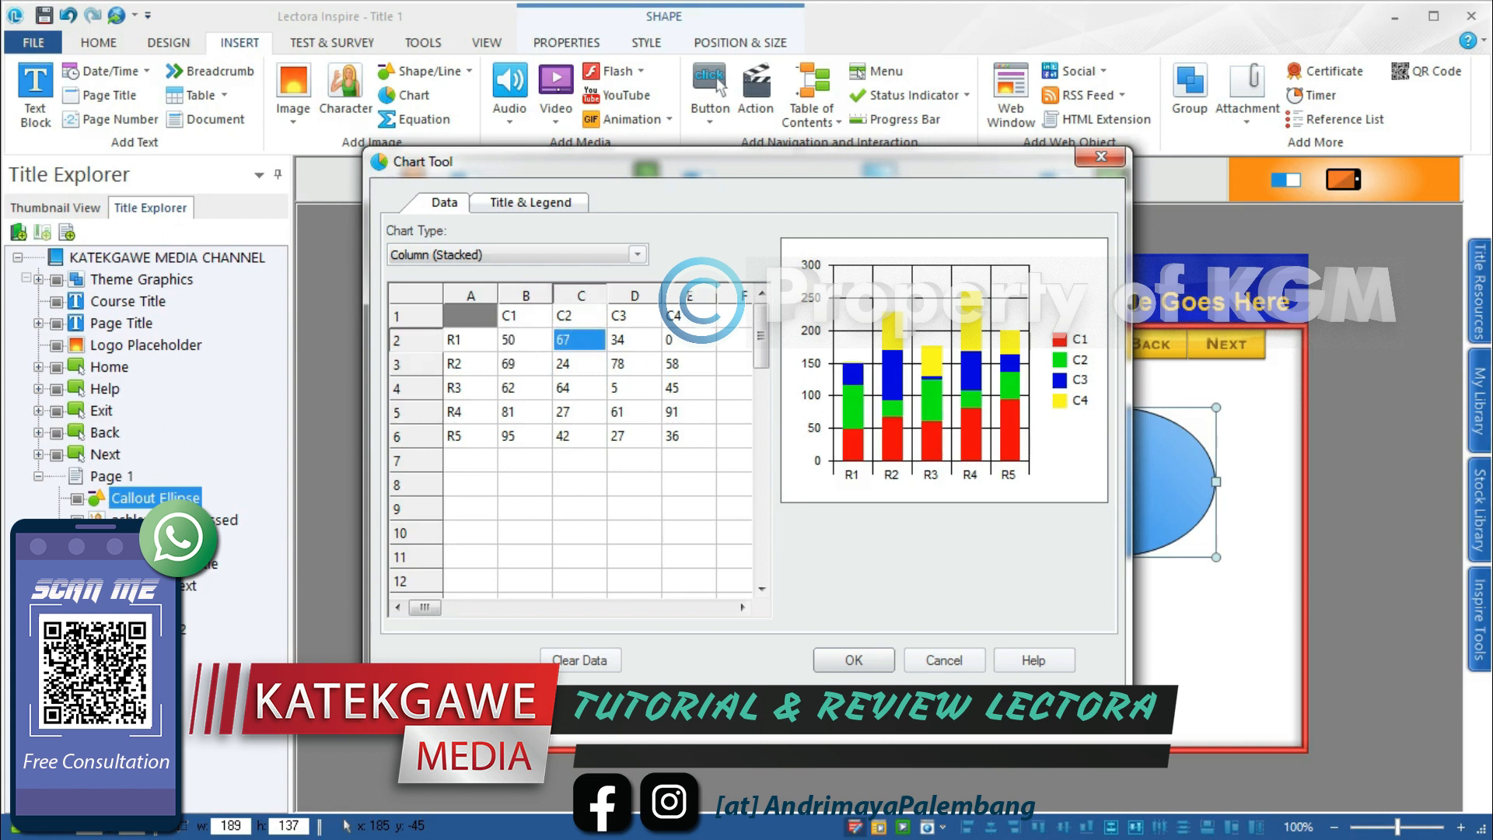
{"action": "type", "text": "80"}
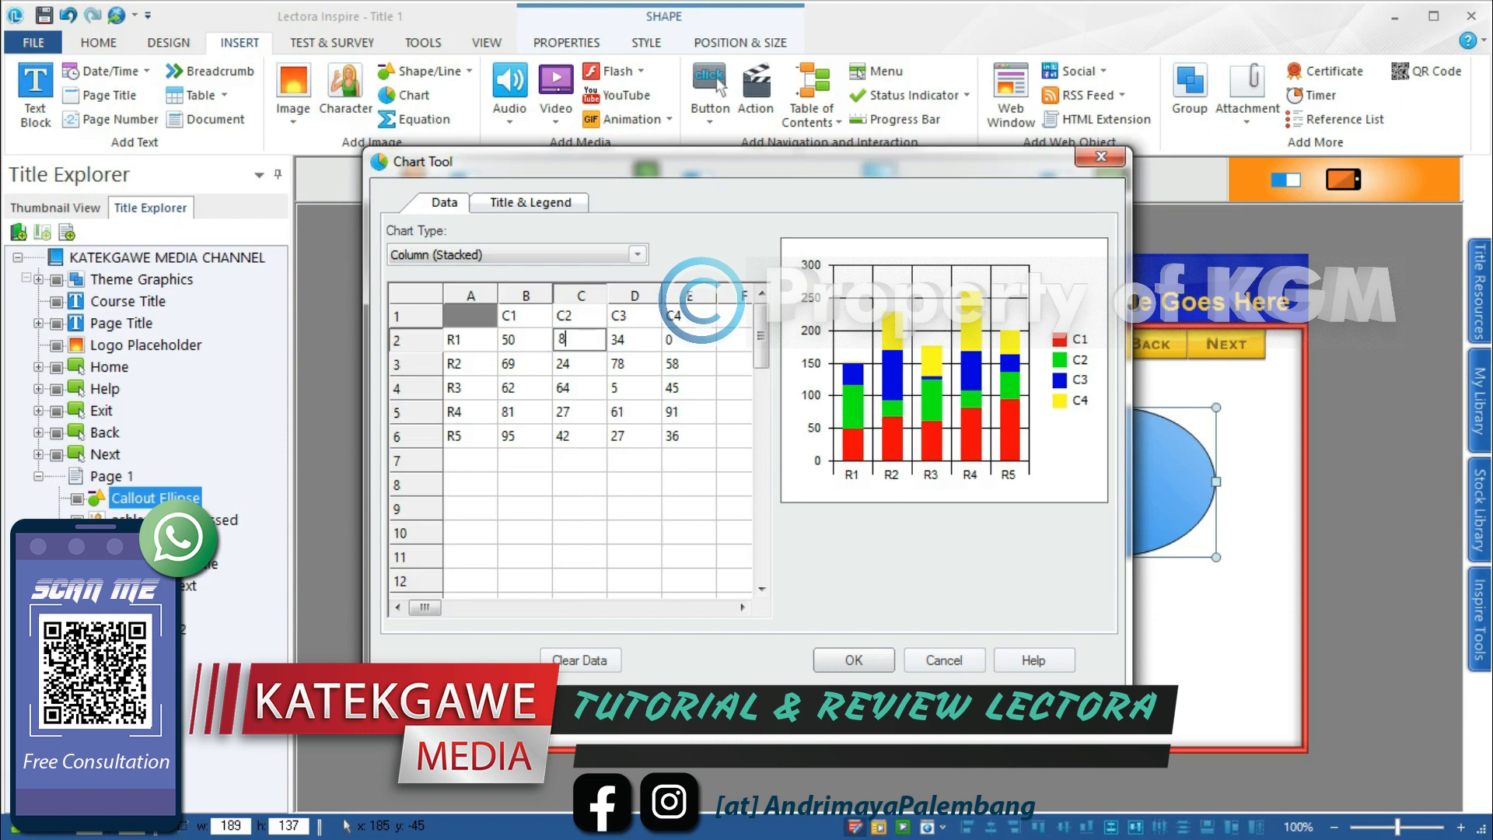
{"action": "double_click", "coordinate": [635, 340]}
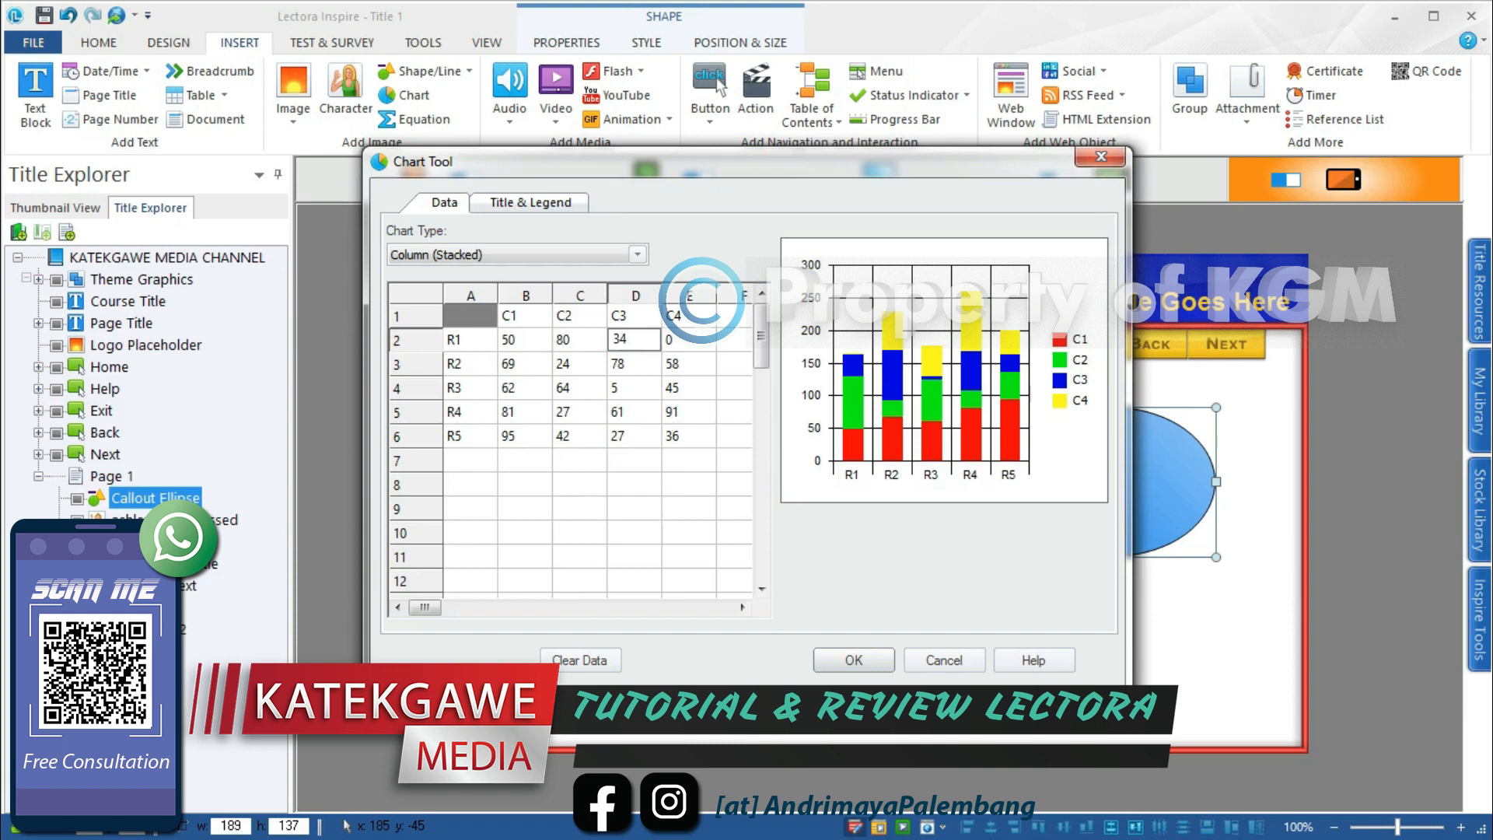
- Title the chart 'KATEKGAWE MEDIA CHANNEL TRAFFIC' and insert it onto the page
{"action": "left_click", "coordinate": [531, 203]}
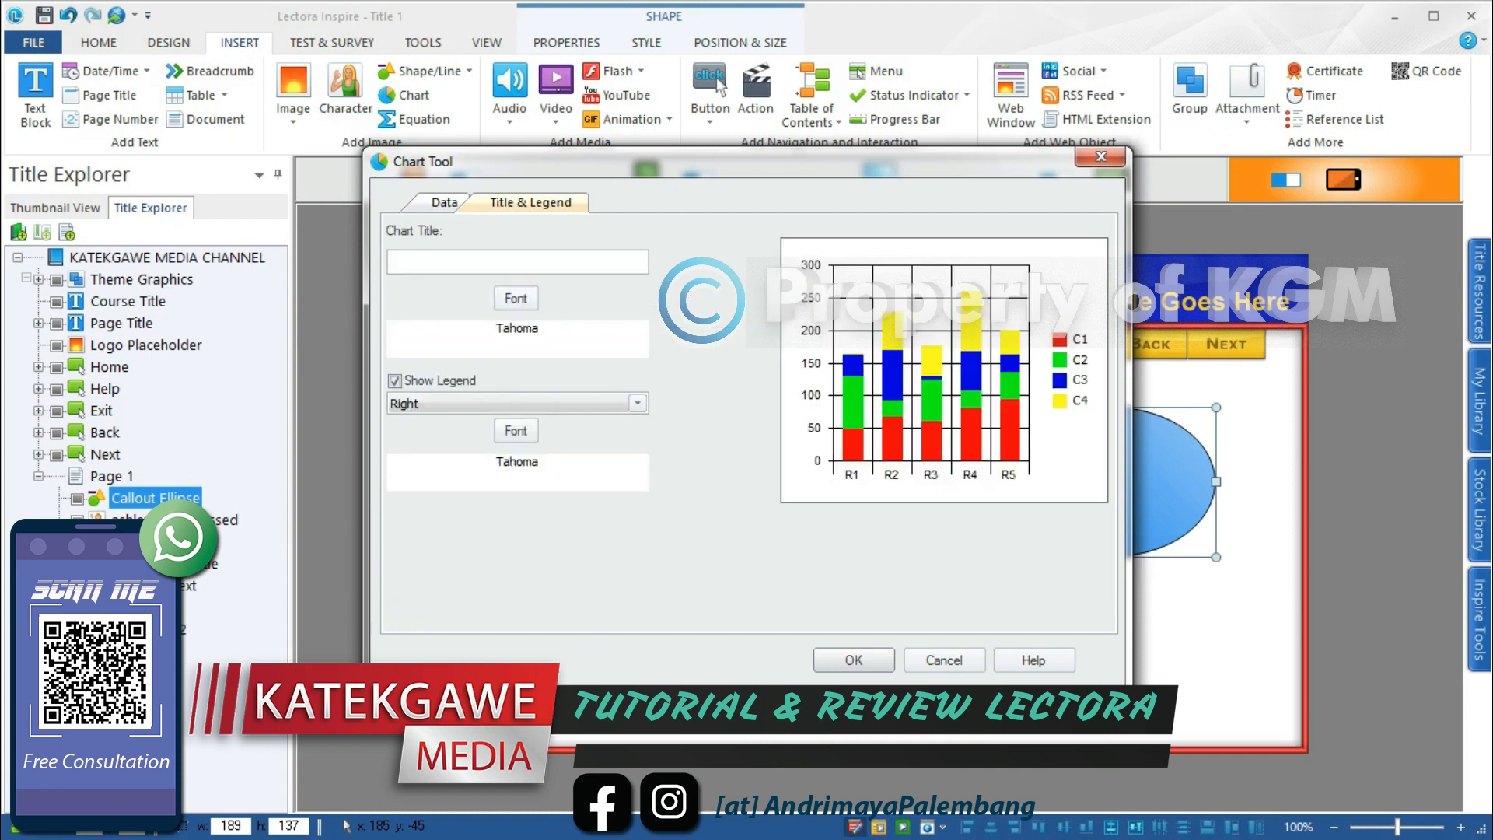
{"action": "left_click", "coordinate": [498, 262]}
{"action": "type", "text": "A"}
{"action": "key", "text": "BackSpace"}
{"action": "type", "text": "KLA"}
{"action": "key", "text": "BackSpace"}
{"action": "key", "text": "BackSpace"}
{"action": "type", "text": "ATEKGAWE MEDIA CHANN"}
{"action": "type", "text": "E"}
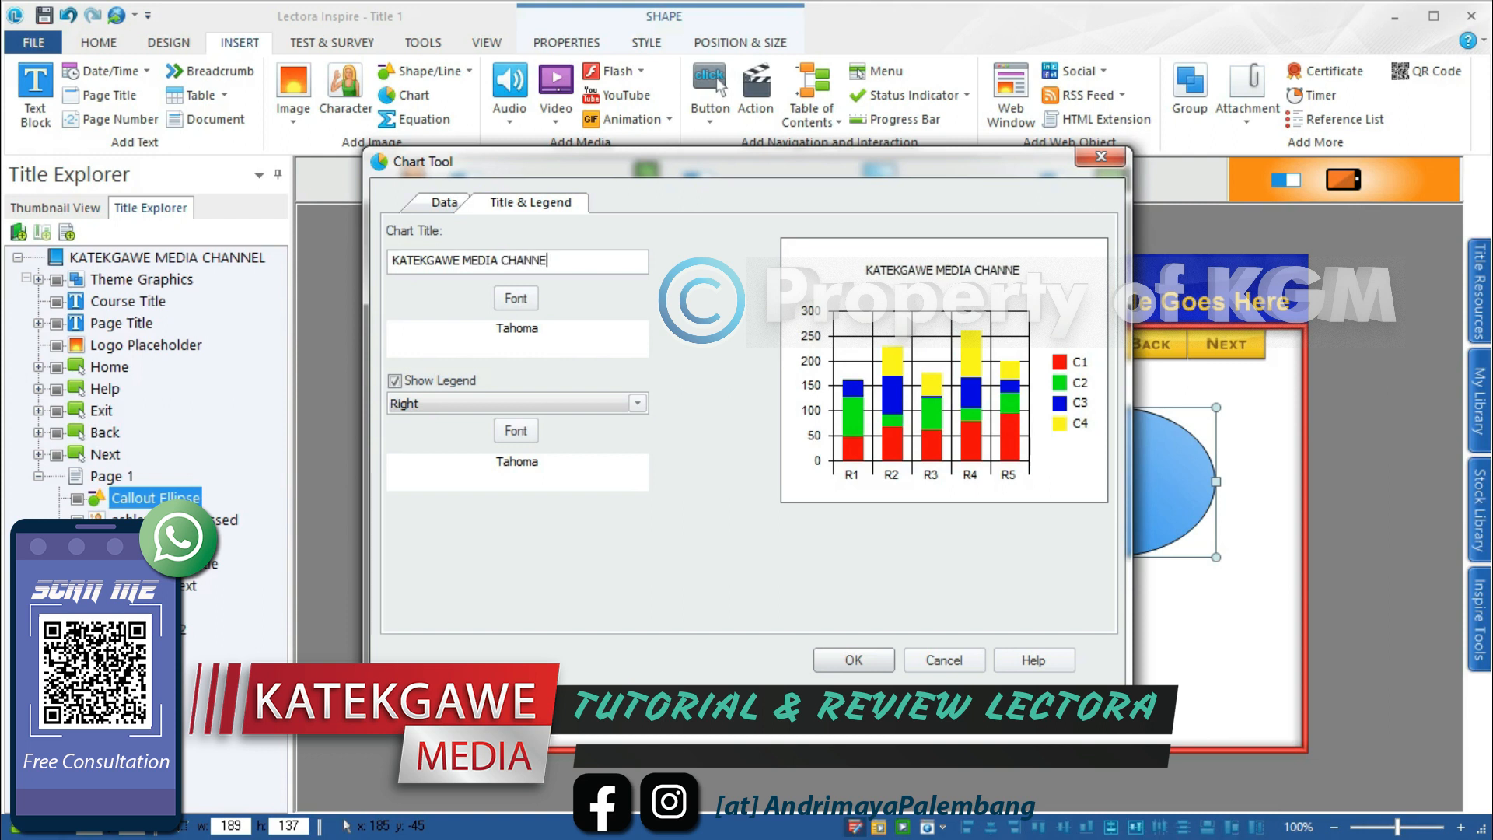
{"action": "type", "text": "L TRAFFIC"}
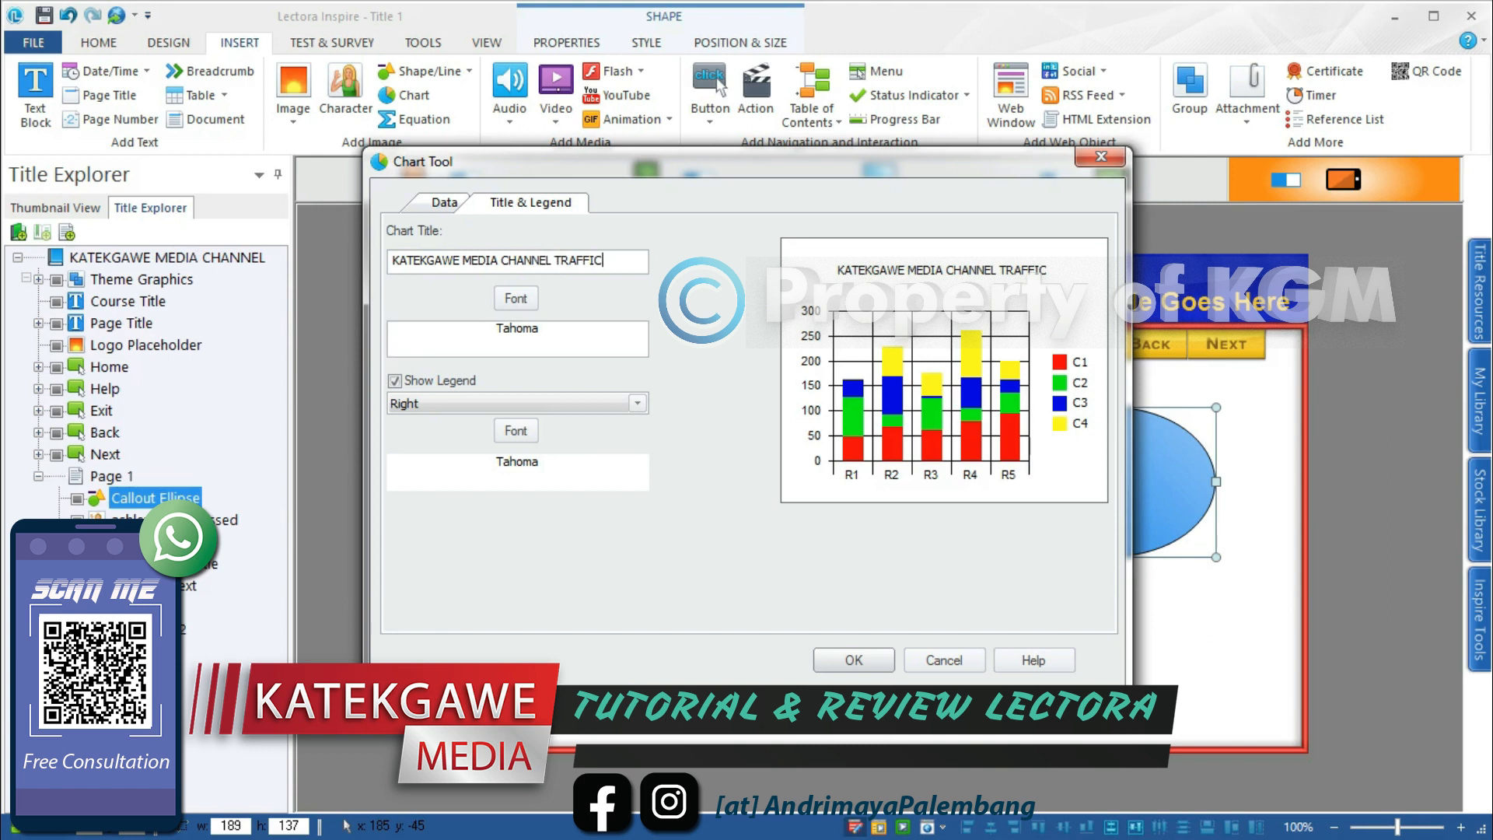
{"action": "left_click", "coordinate": [854, 659]}
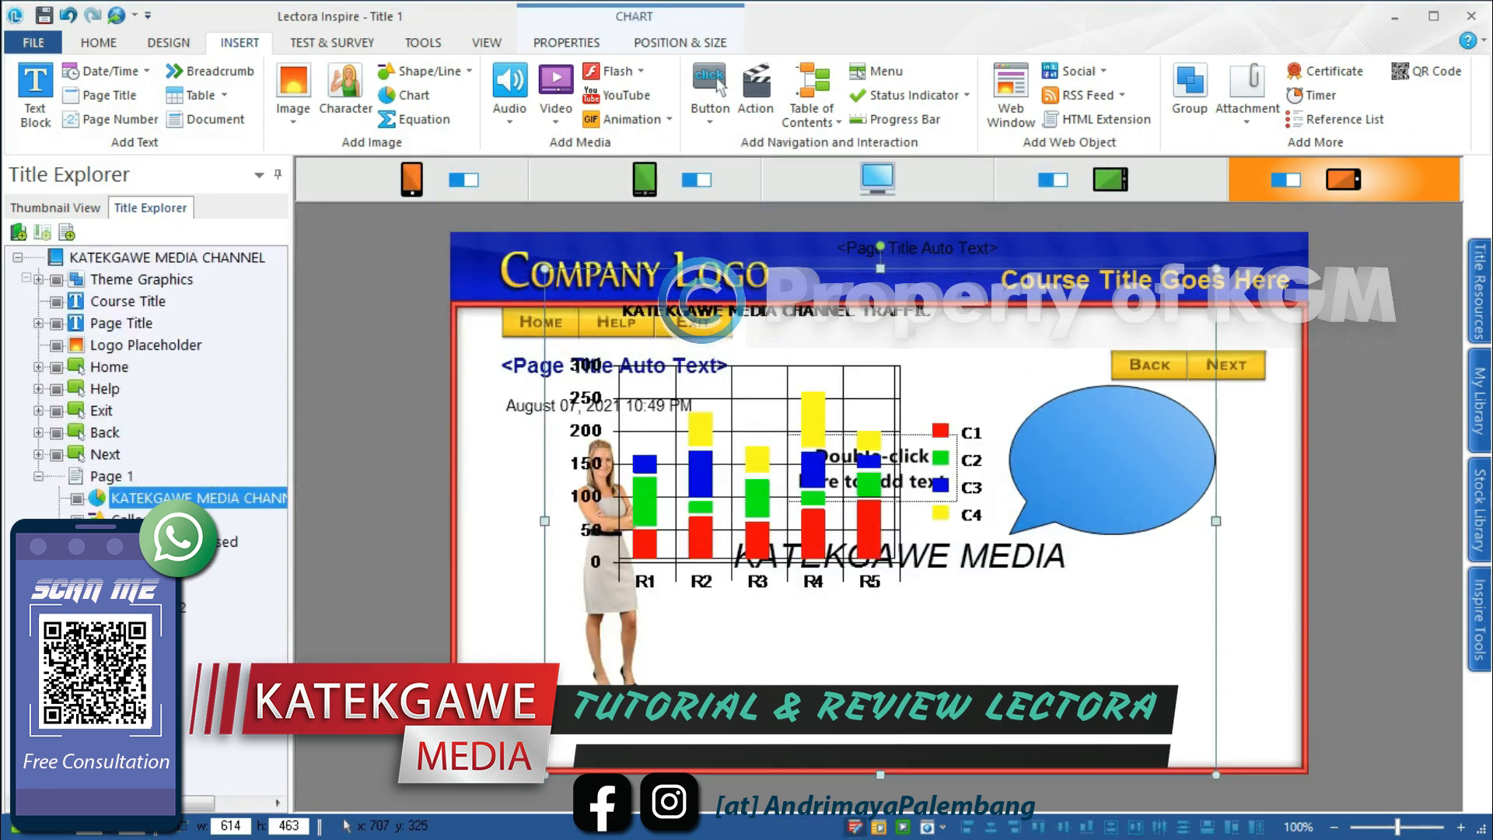
- Shrink the traffic chart, then delete it from the title, confirming in Deleting Objects
{"action": "left_click_drag", "start_coordinate": [1217, 774], "coordinate": [916, 548]}
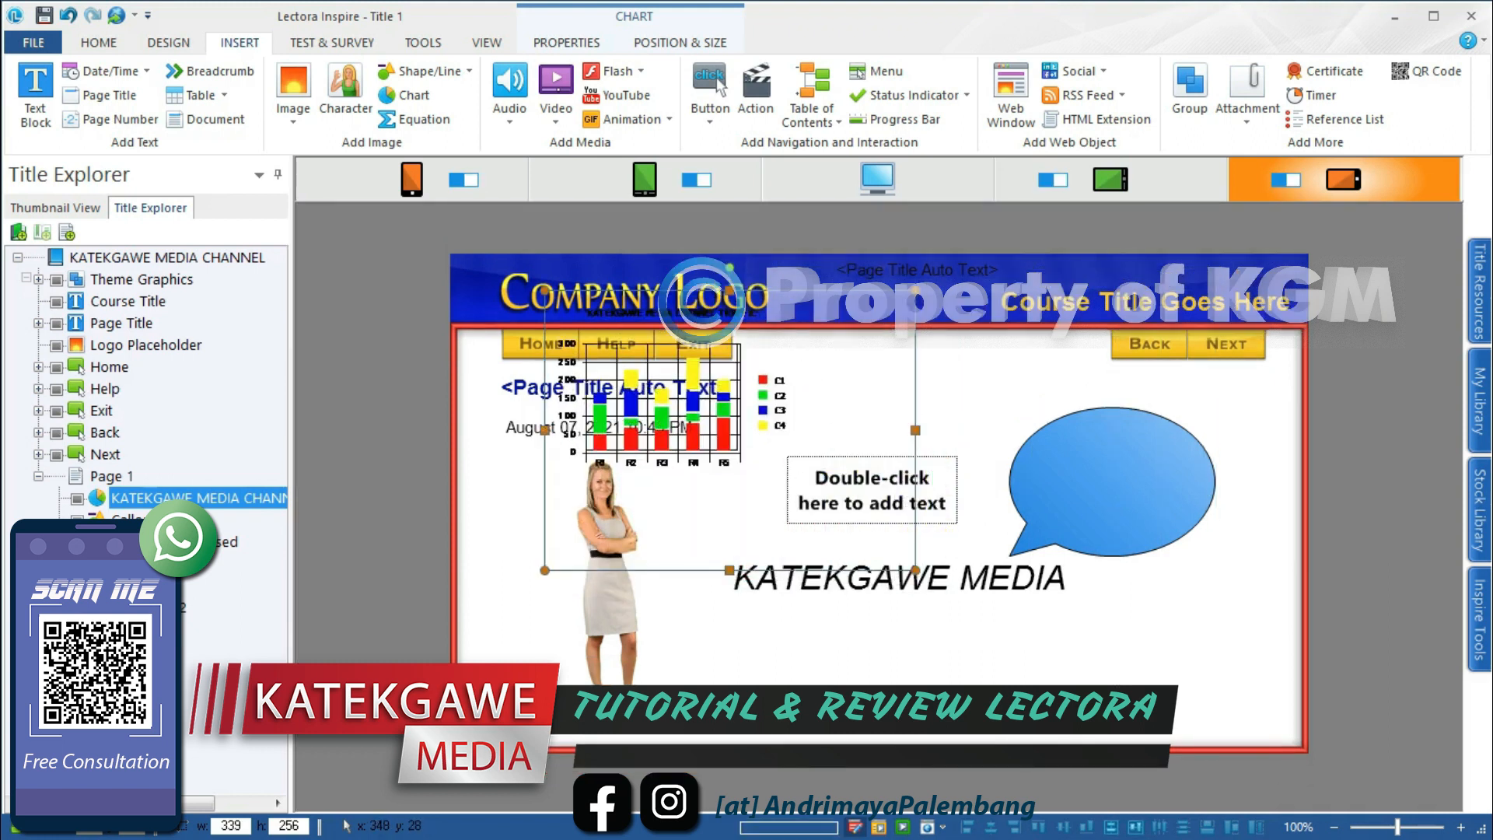
{"action": "left_click", "coordinate": [566, 42]}
{"action": "left_click", "coordinate": [917, 445]}
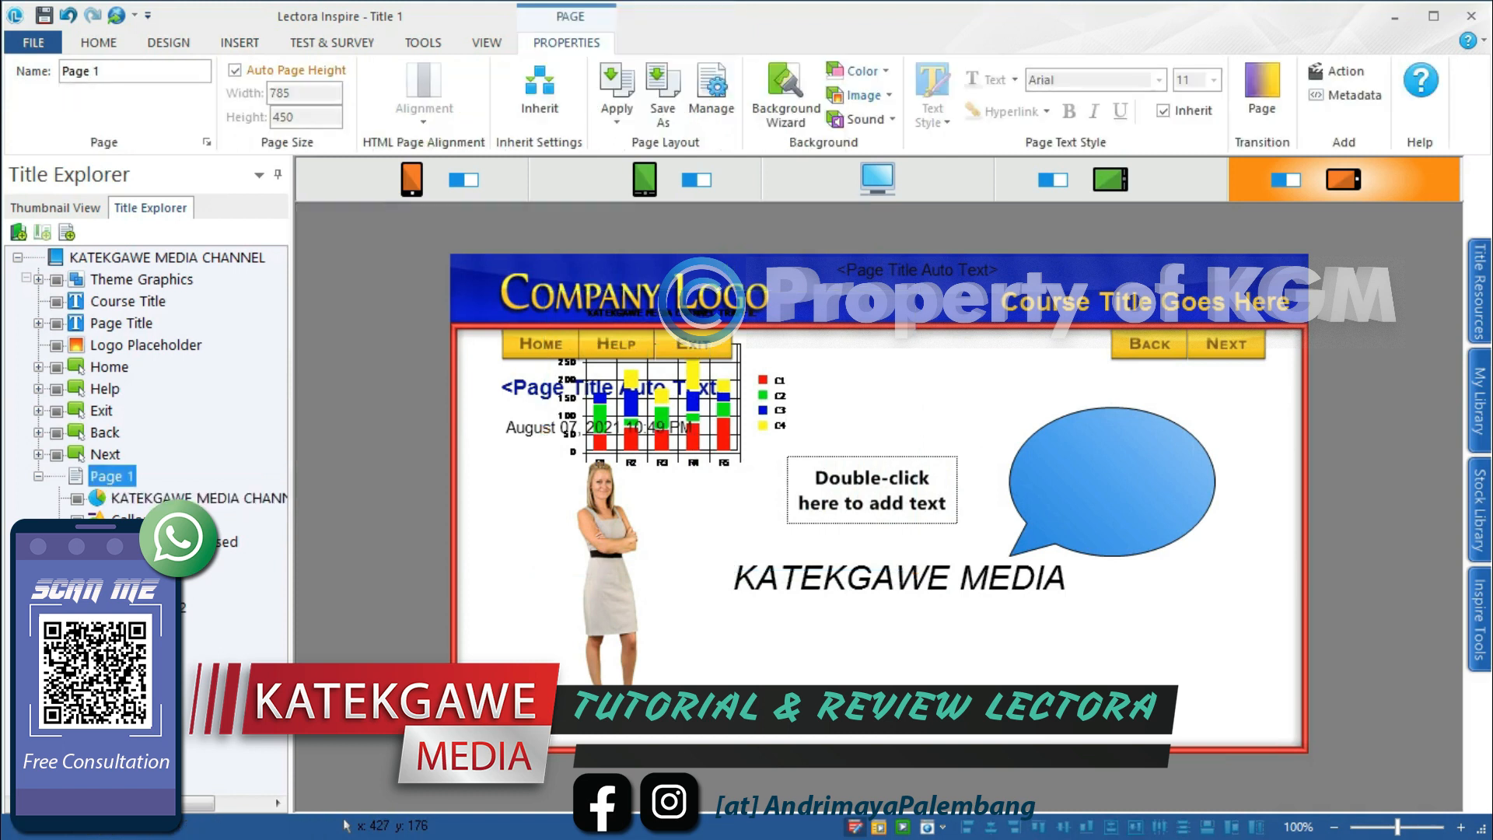
{"action": "left_click", "coordinate": [742, 449]}
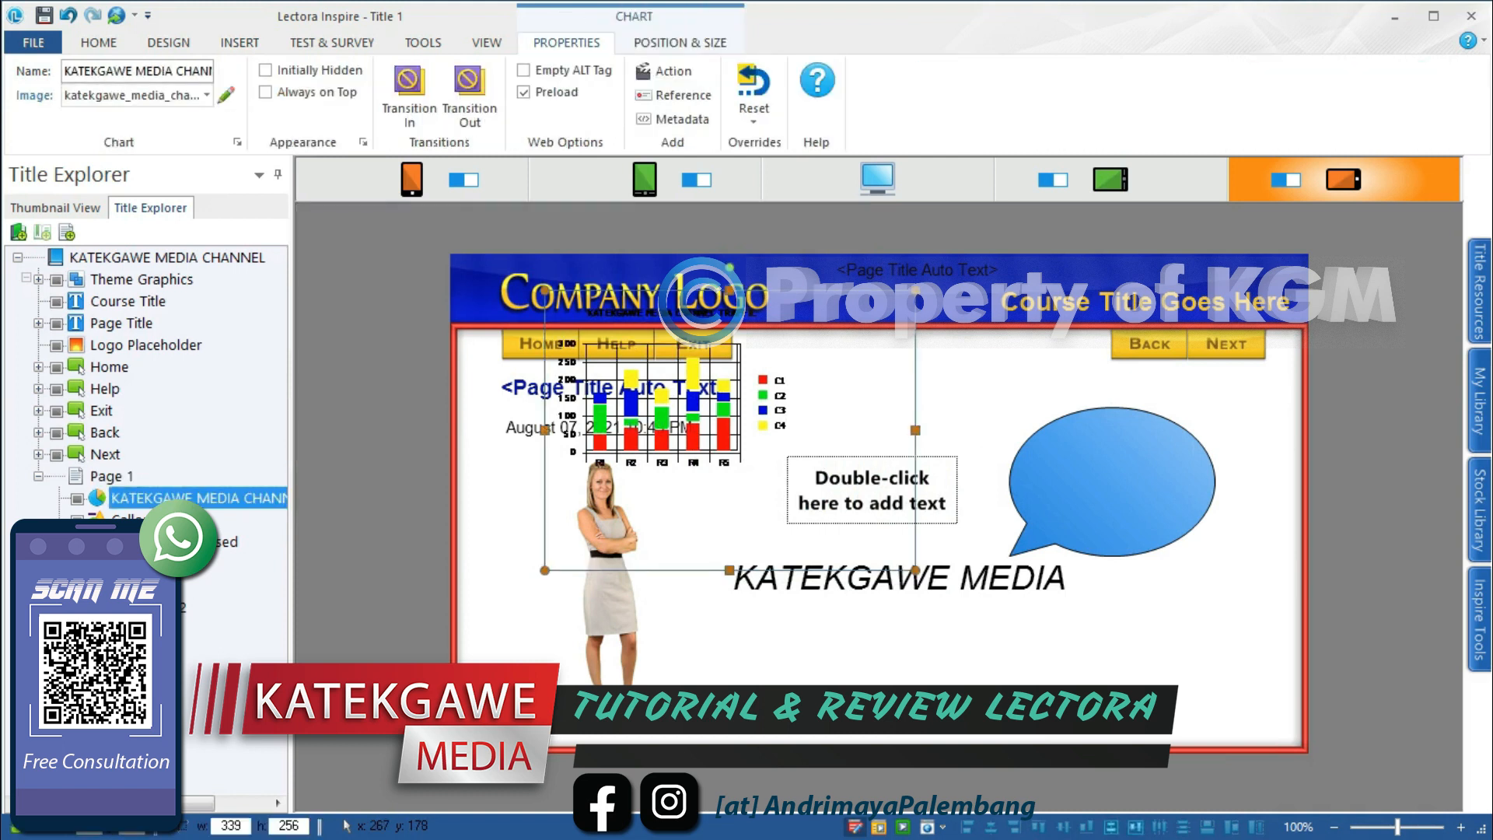
{"action": "key", "text": "Delete"}
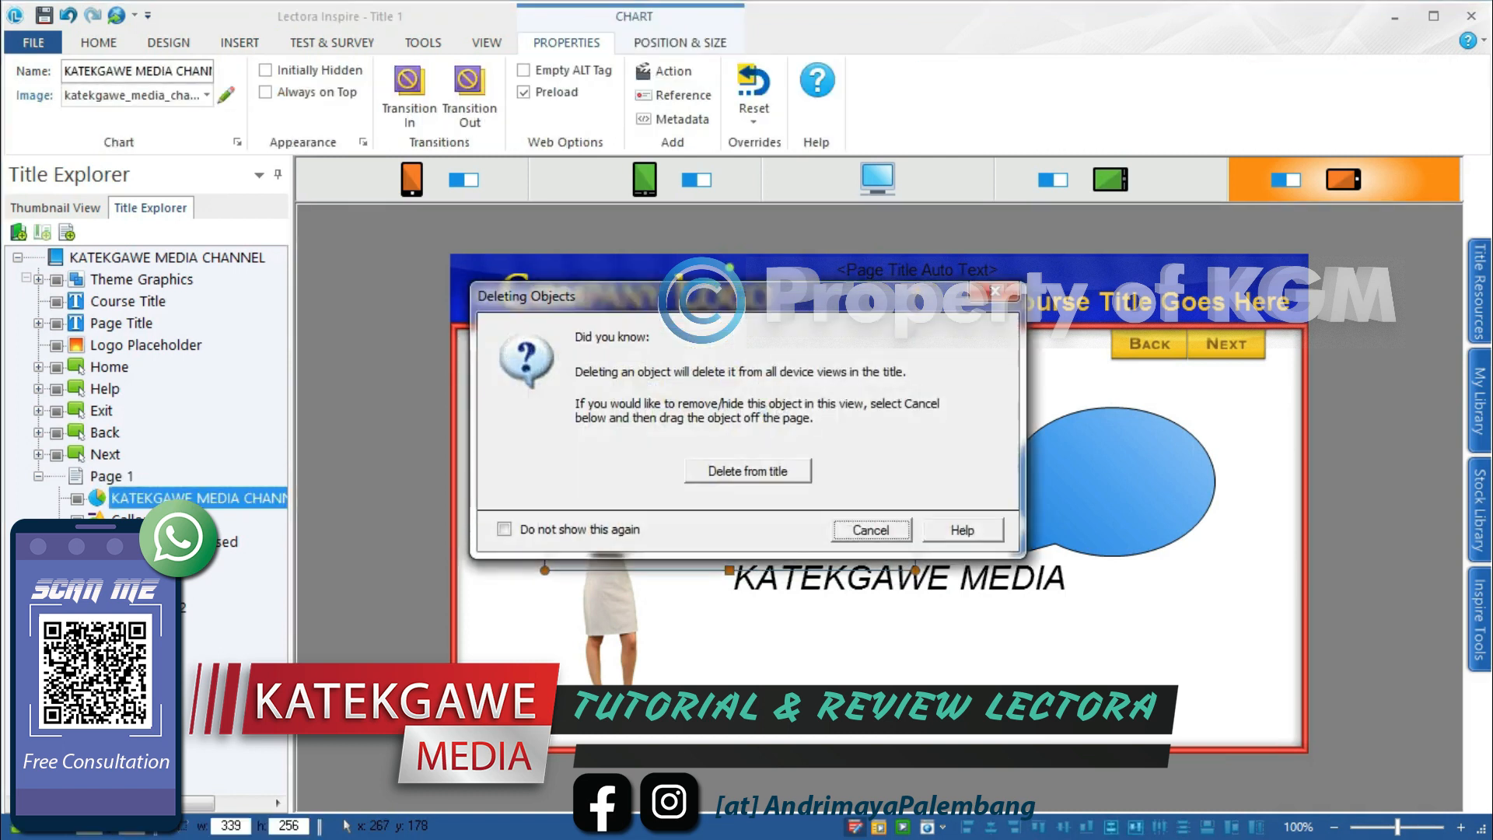
{"action": "left_click", "coordinate": [747, 472]}
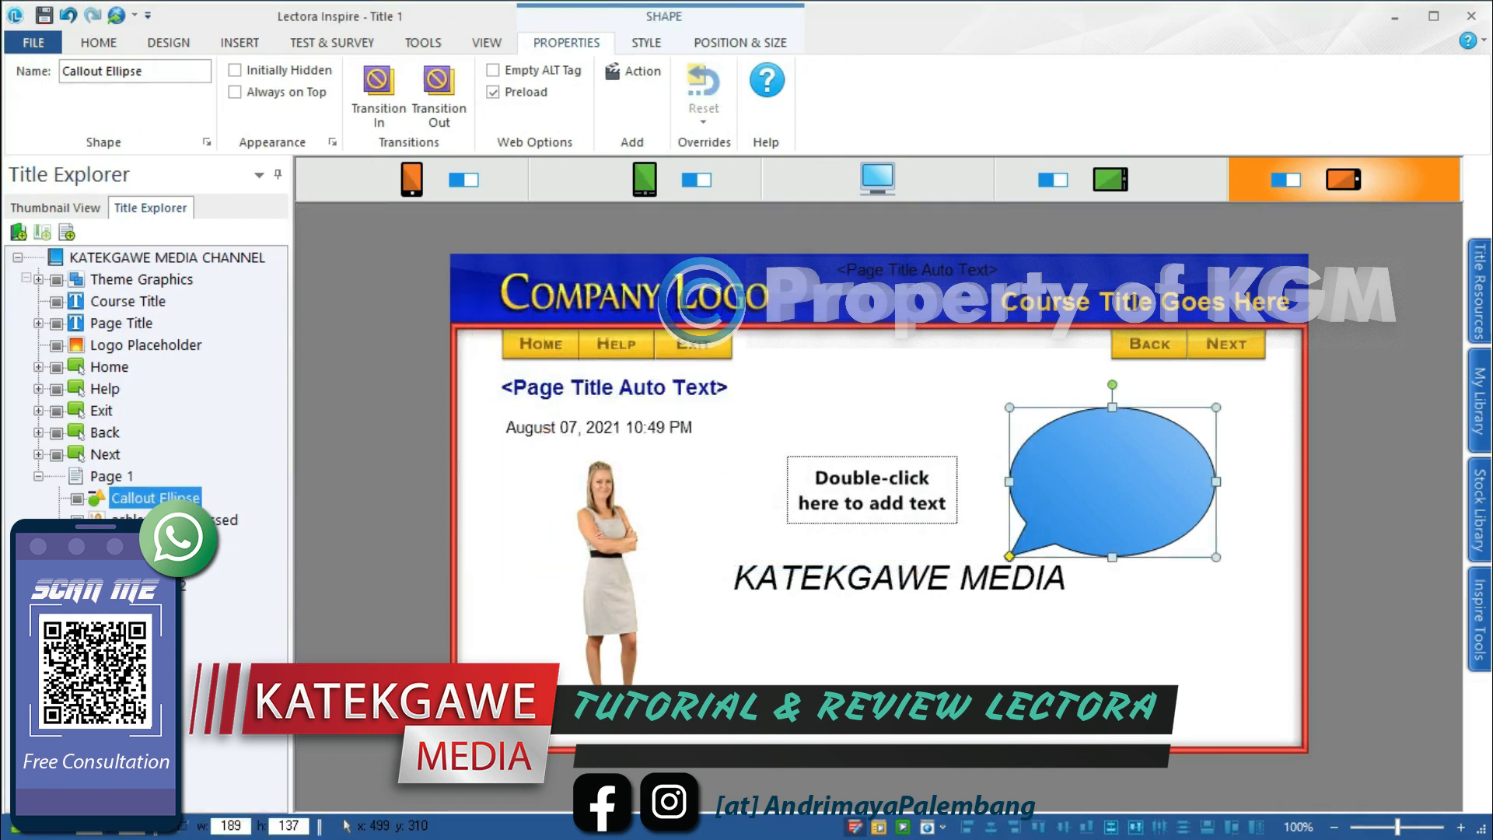
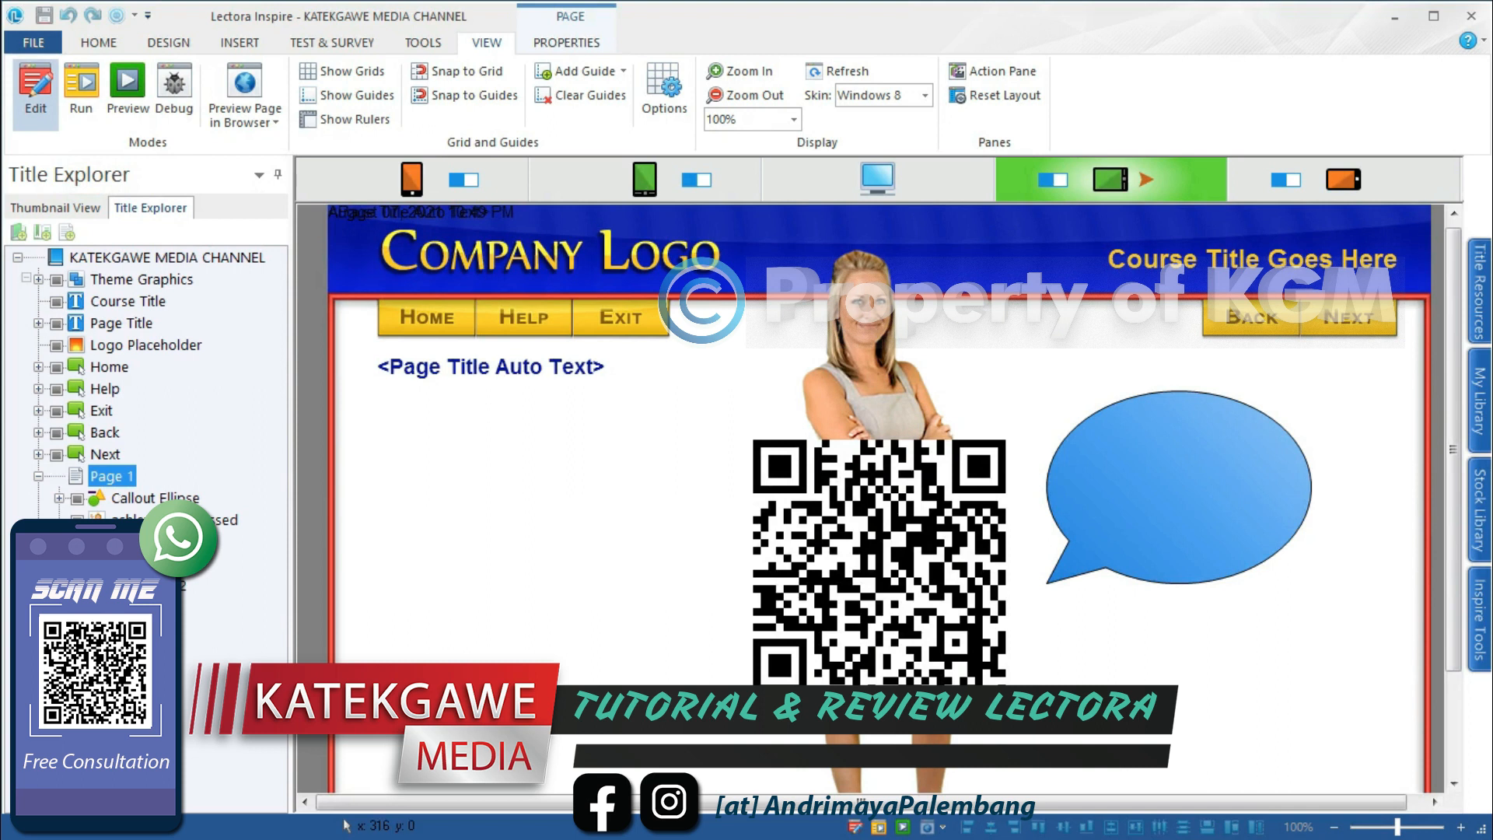
- Check the browser list for page preview, then show the alignment grid over Page 1
{"action": "left_click", "coordinate": [245, 106]}
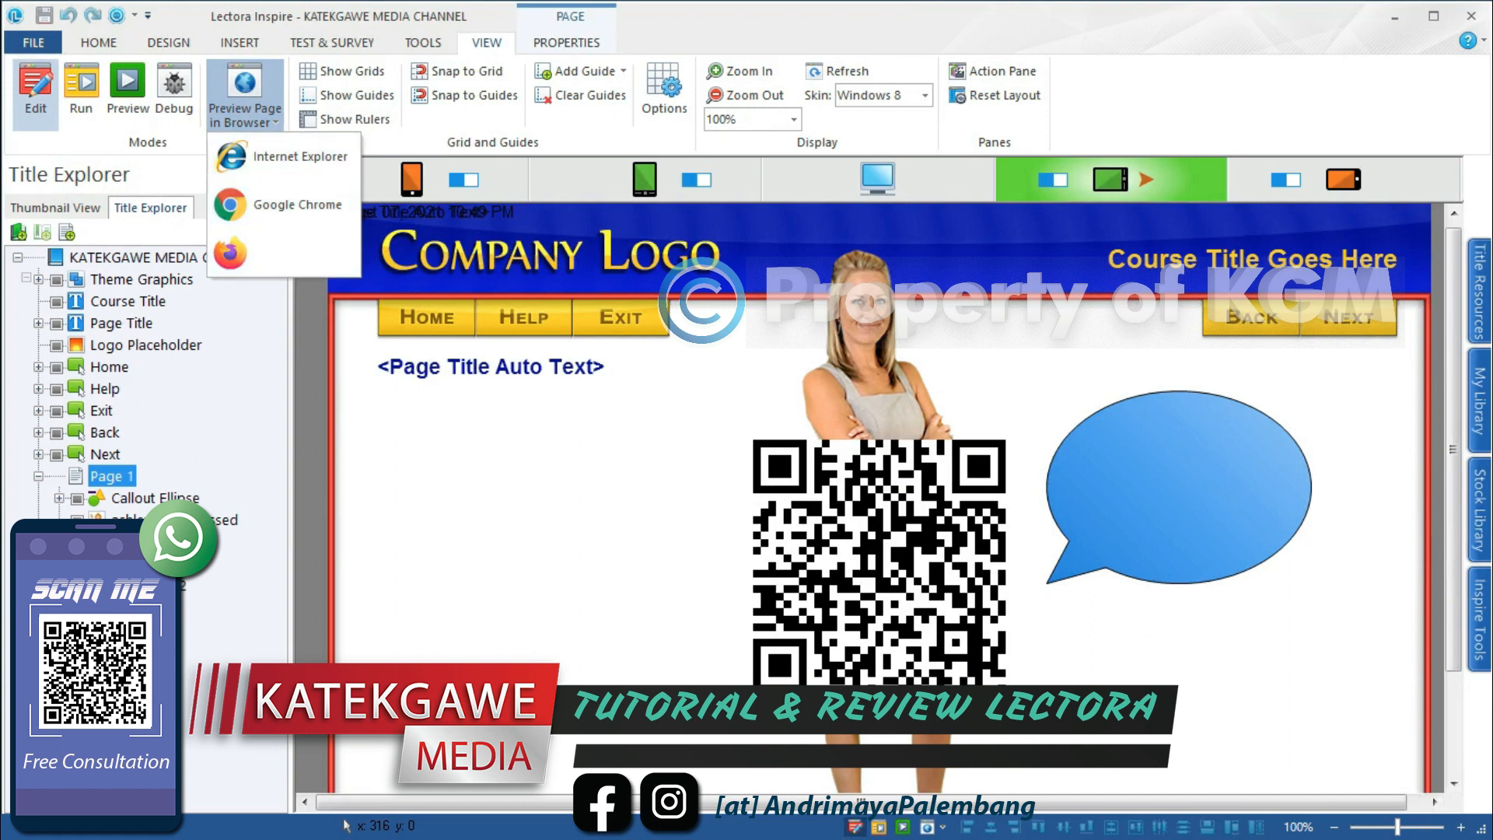
{"action": "left_click", "coordinate": [342, 71]}
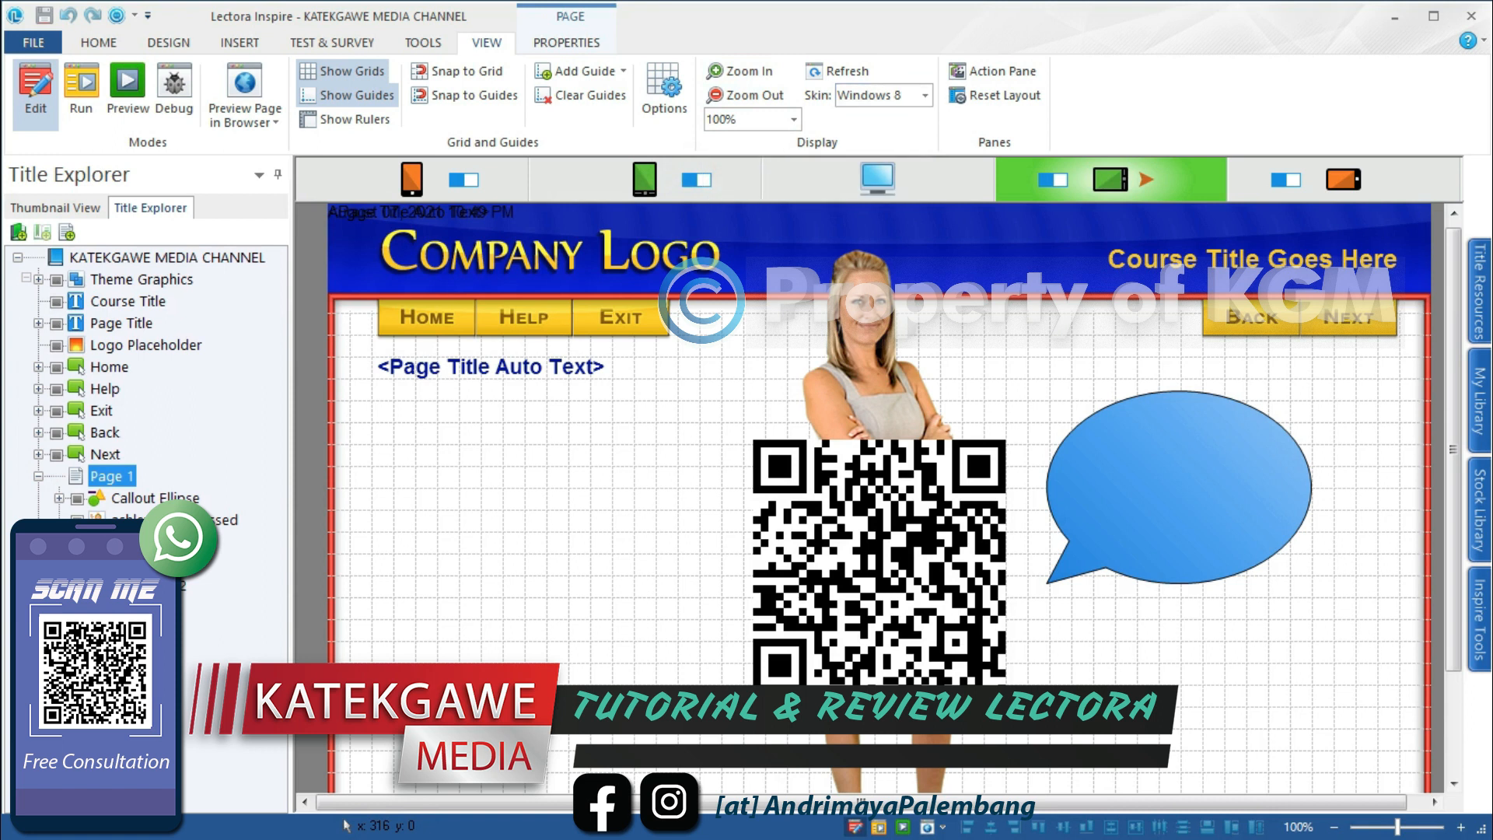
- Look over the preview skin list, then switch to the page Properties settings
{"action": "left_click", "coordinate": [924, 95]}
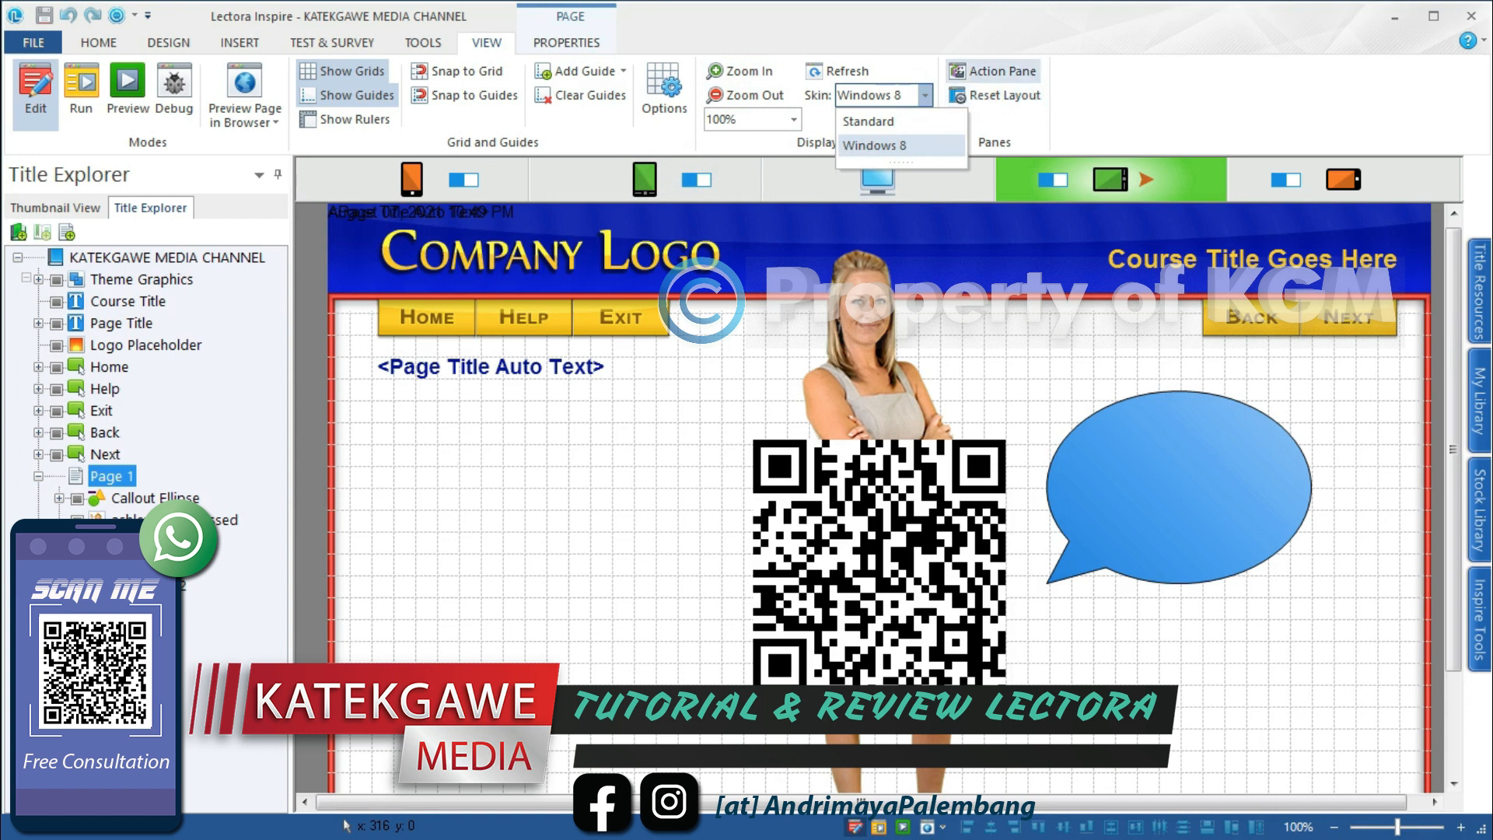
{"action": "left_click", "coordinate": [566, 43]}
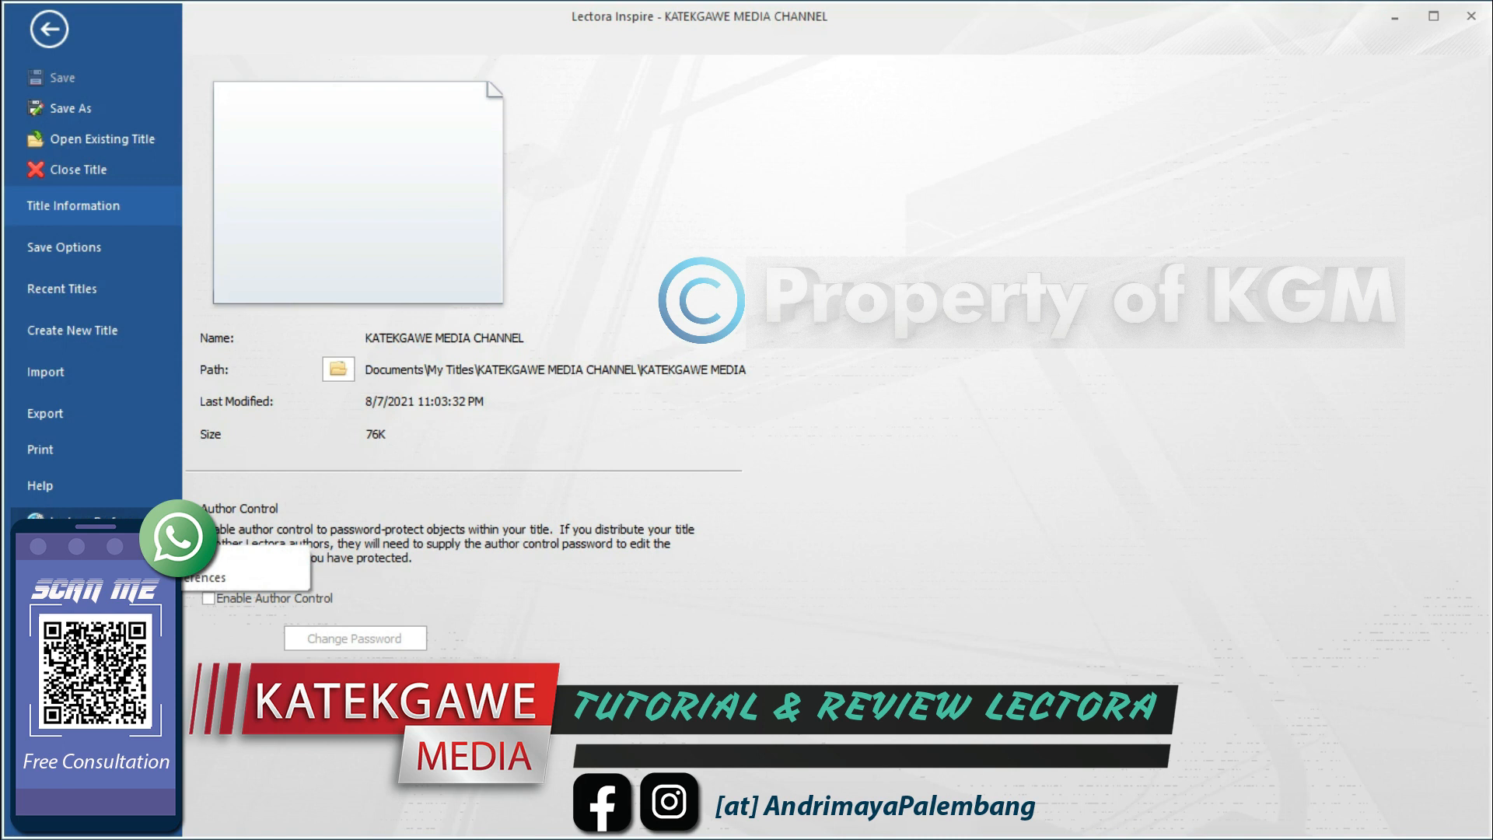
- Open Preferences and review the External Editors, ReviewLink, Inspire Tools and proxy server pages
{"action": "left_click", "coordinate": [78, 520]}
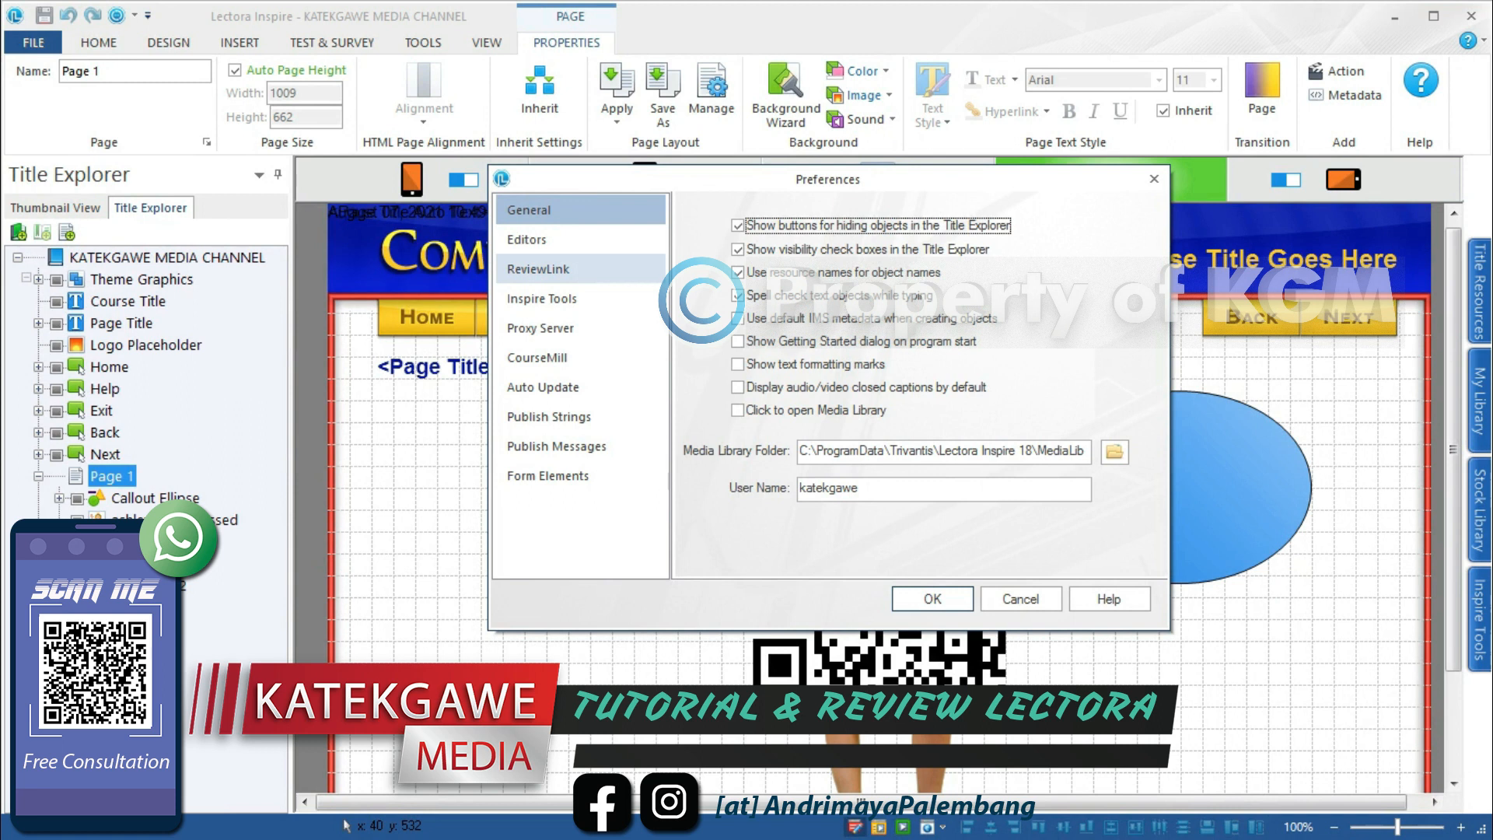
{"action": "left_click", "coordinate": [527, 239]}
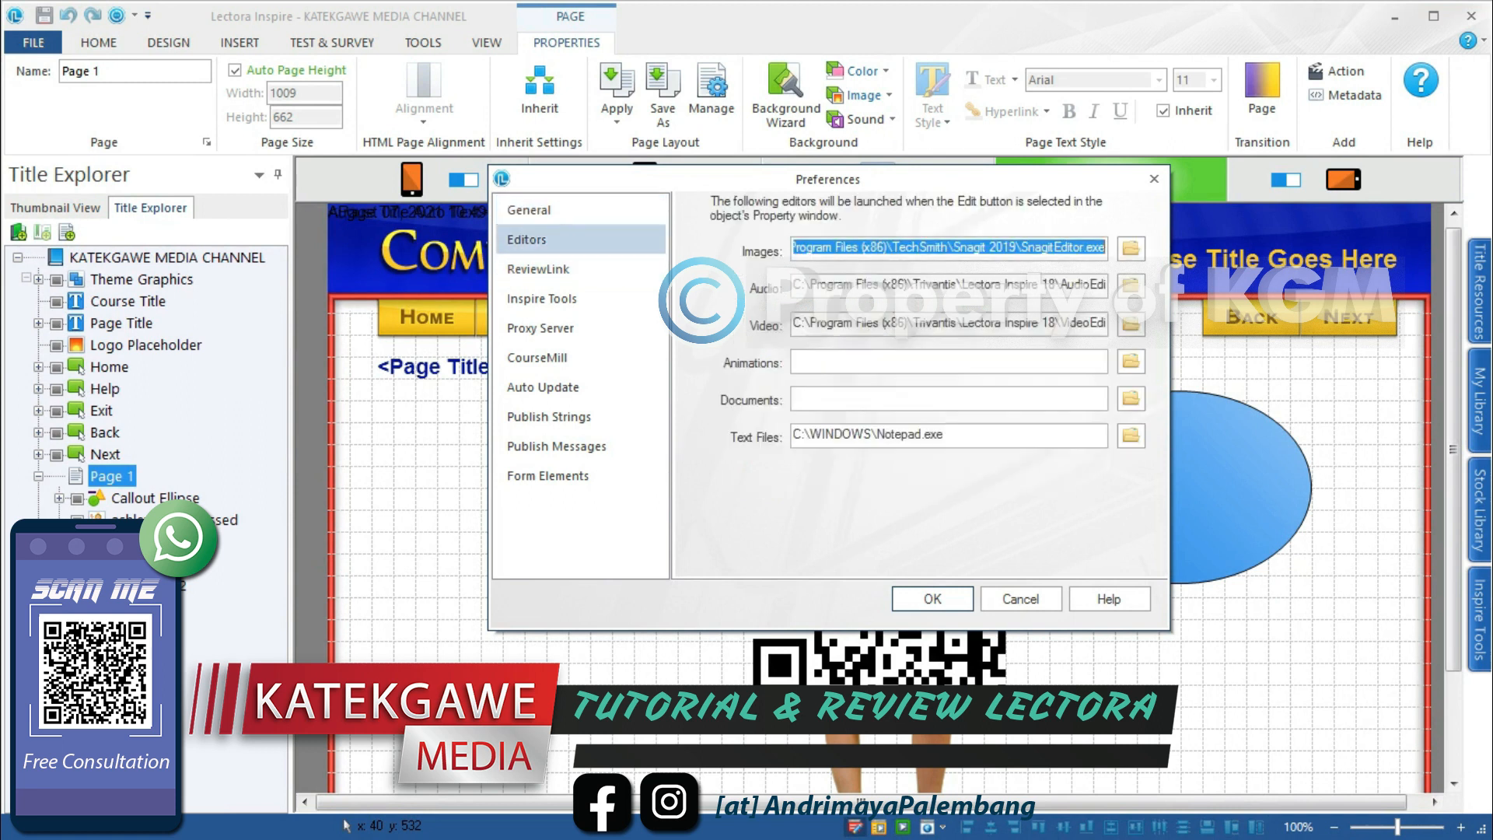
{"action": "left_click", "coordinate": [538, 269]}
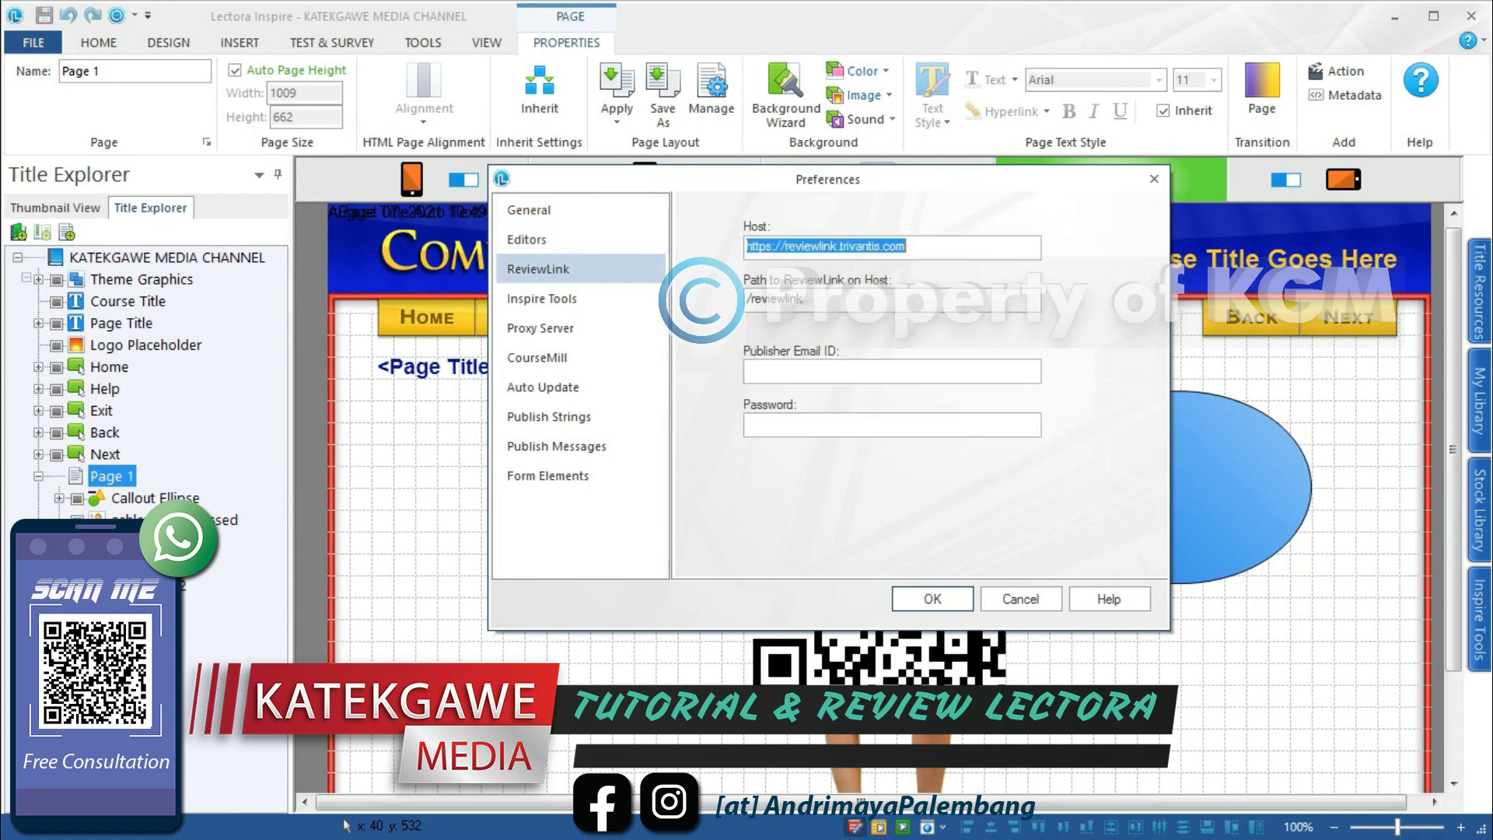
{"action": "left_click", "coordinate": [541, 298]}
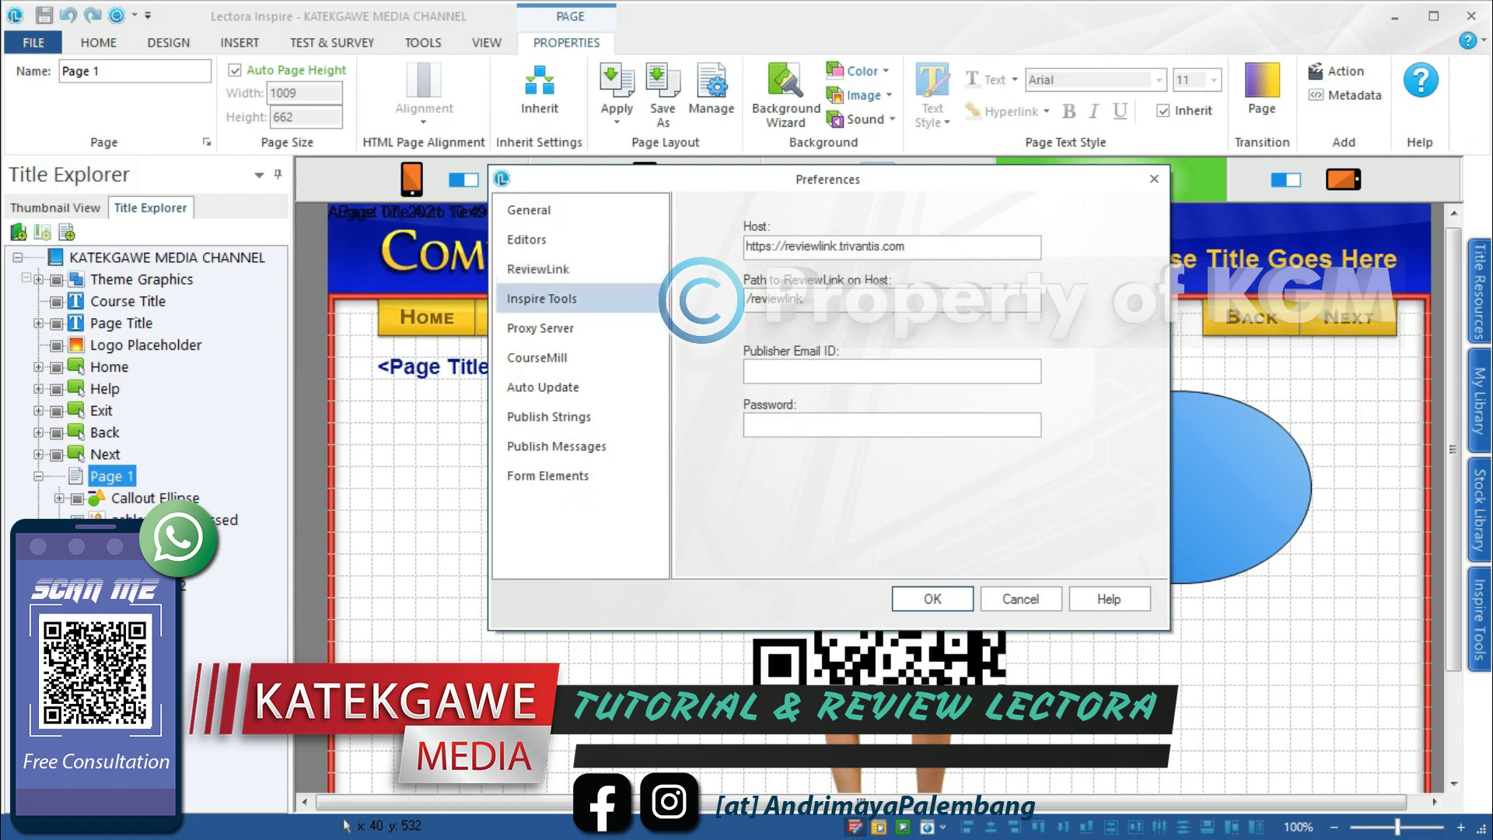
{"action": "left_click", "coordinate": [541, 329]}
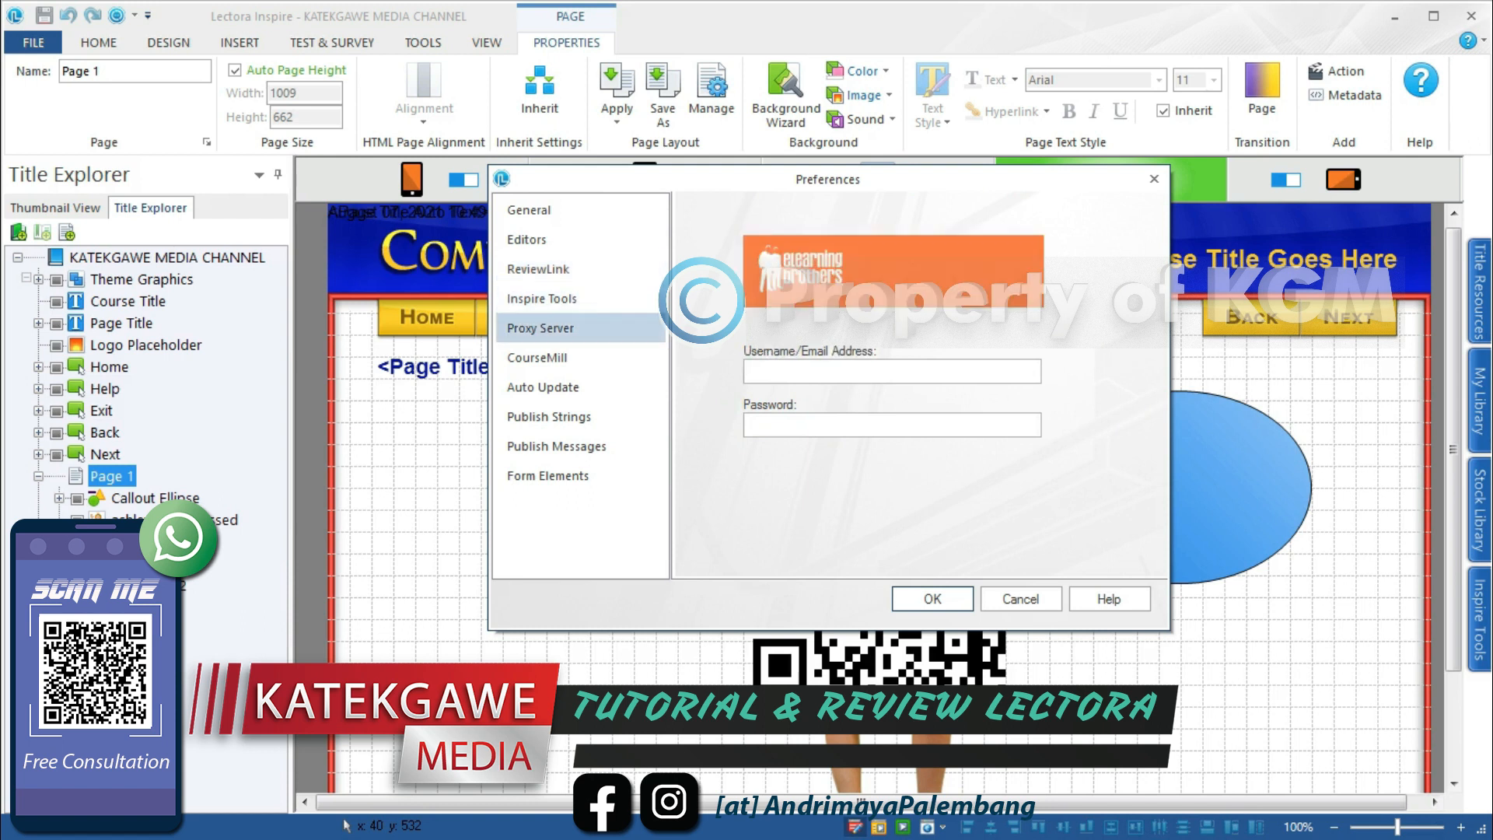
- Review CourseMill, Auto Update, Publish Strings, Publish Messages and Form Elements, then accept with OK
{"action": "left_click", "coordinate": [536, 358]}
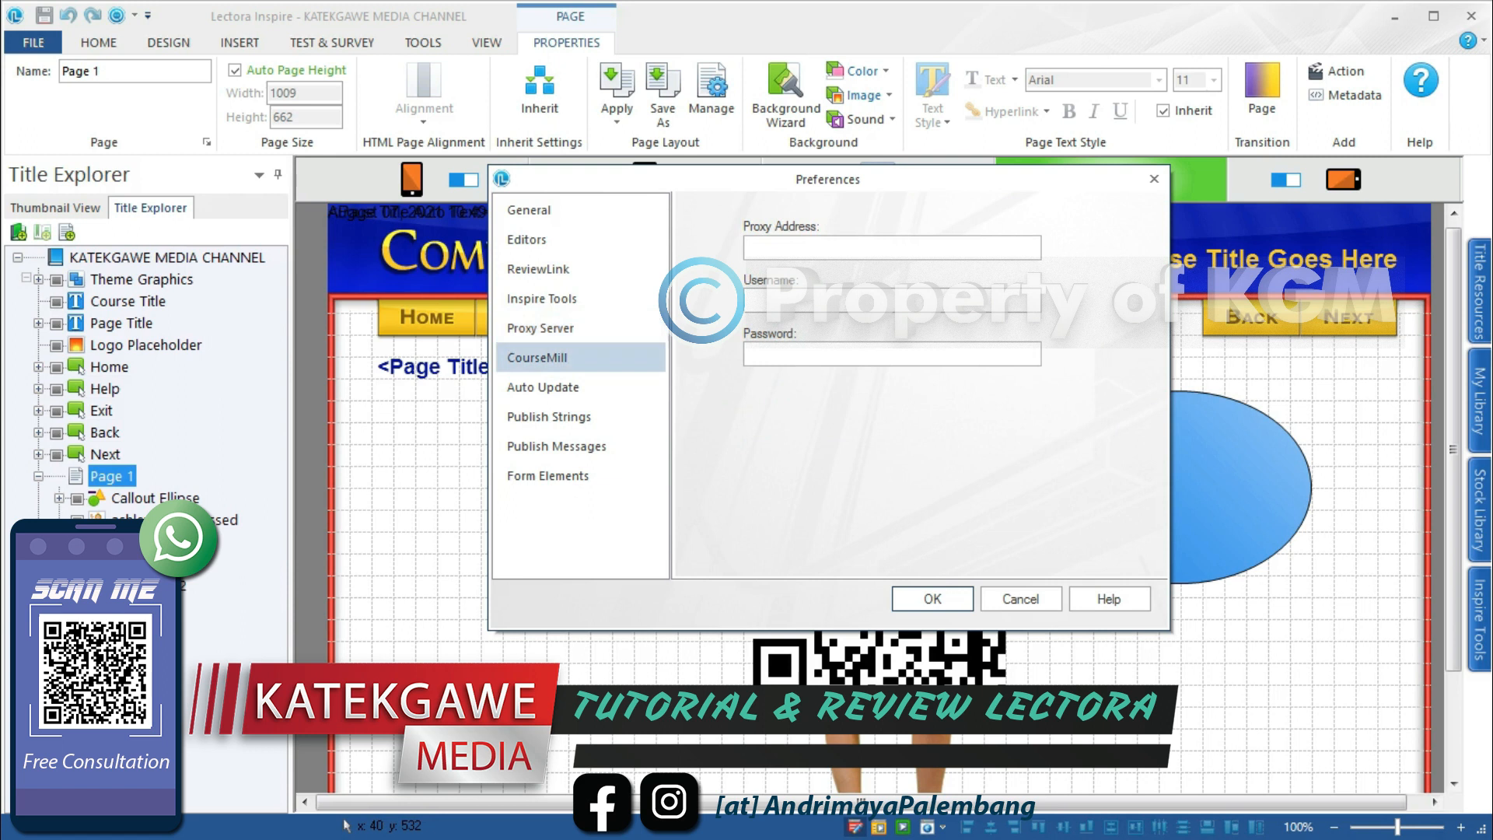
{"action": "left_click", "coordinate": [543, 388]}
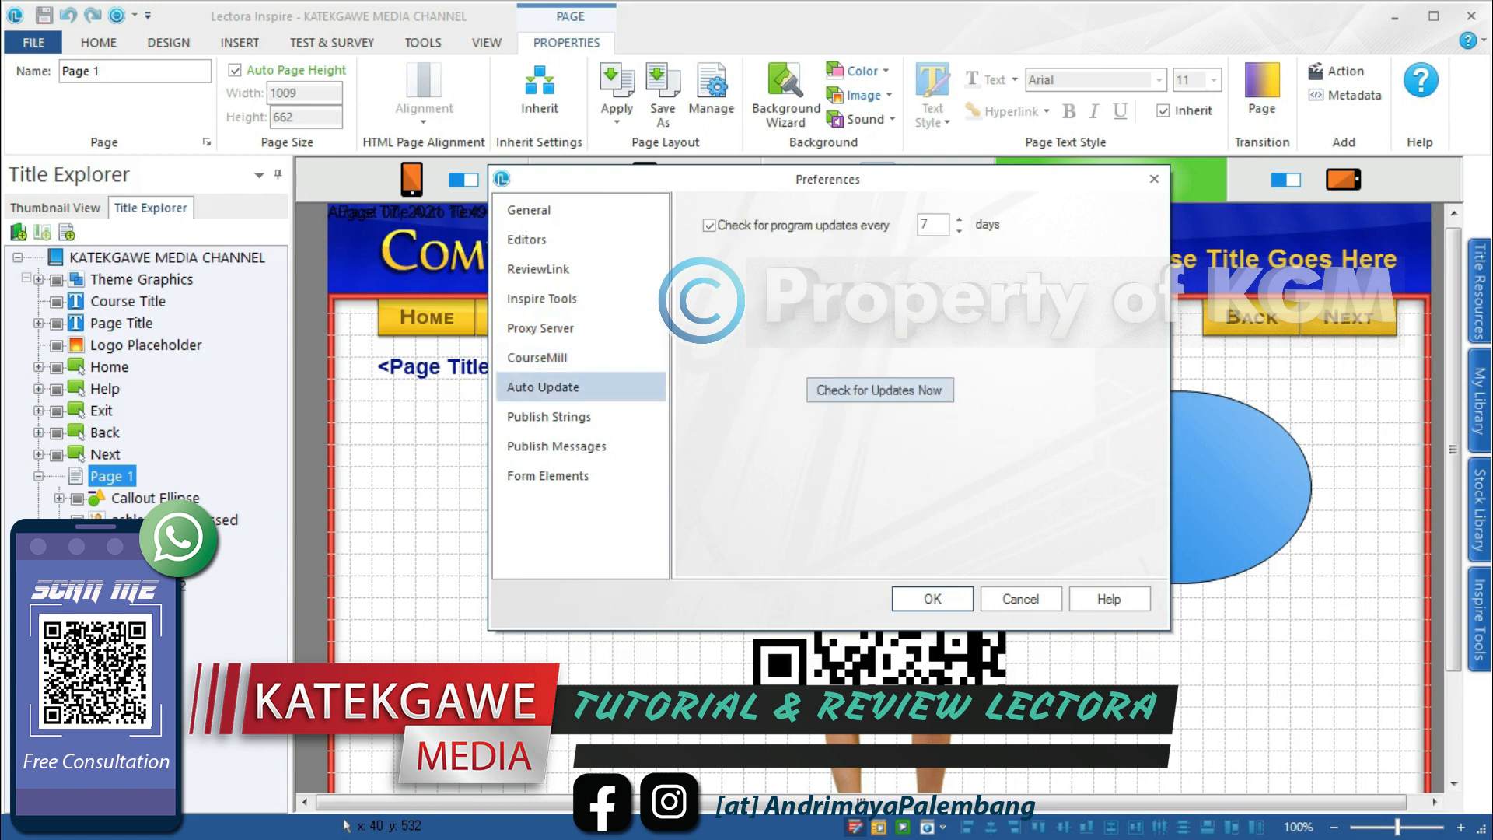
{"action": "left_click", "coordinate": [549, 417]}
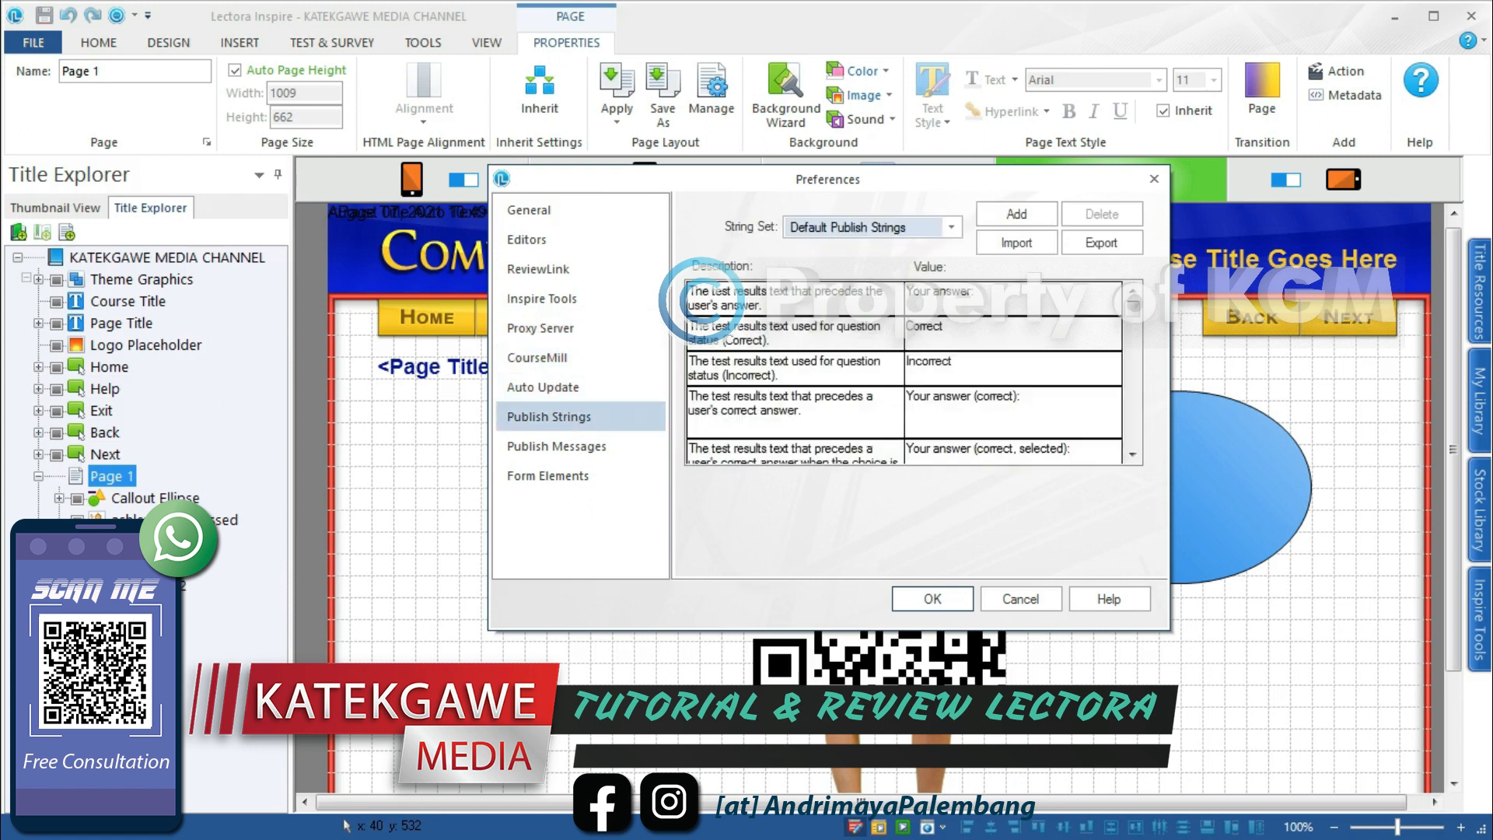
{"action": "left_click", "coordinate": [557, 446]}
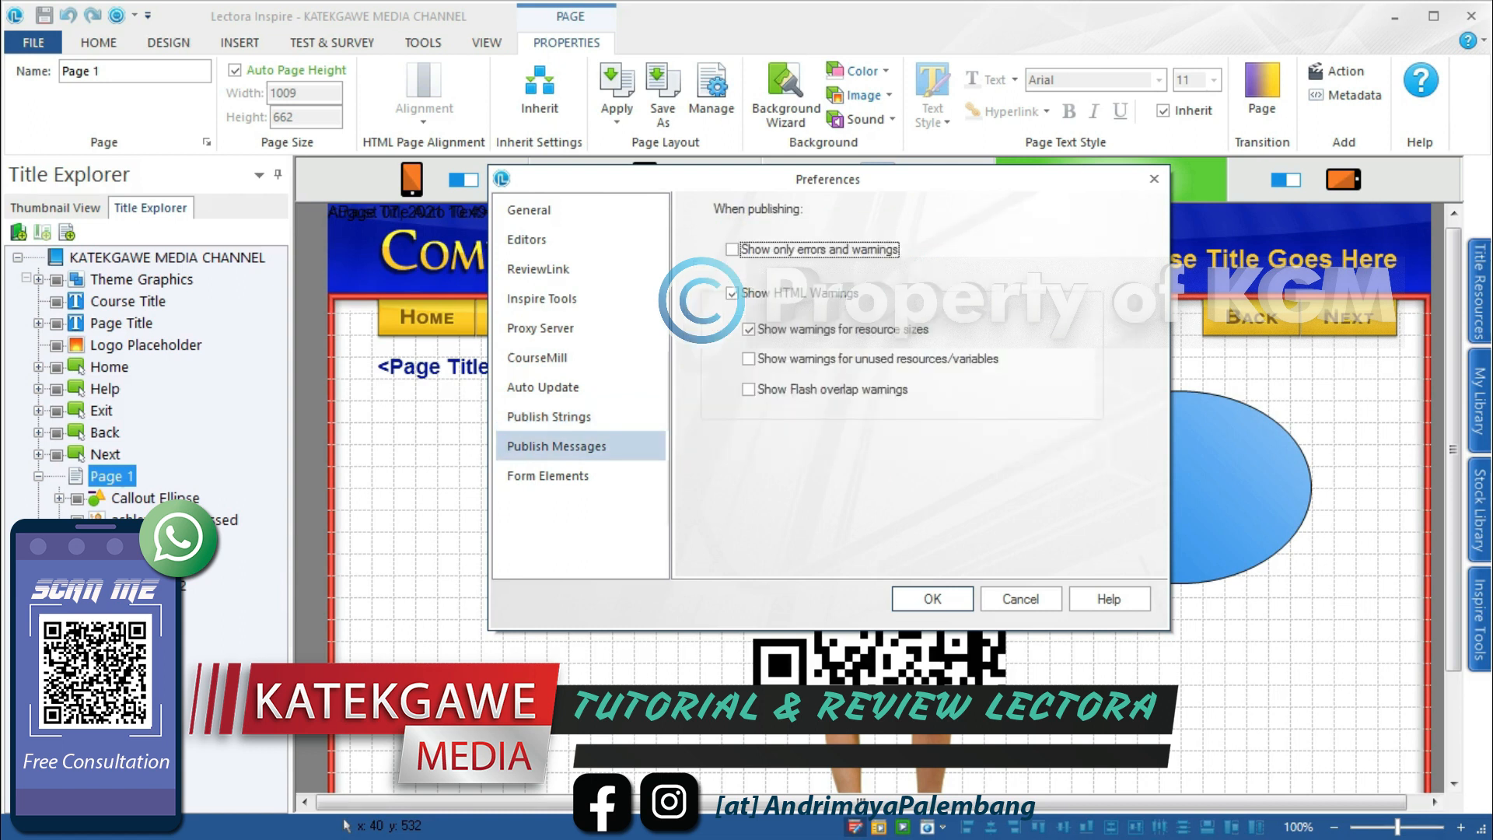
{"action": "left_click", "coordinate": [548, 475]}
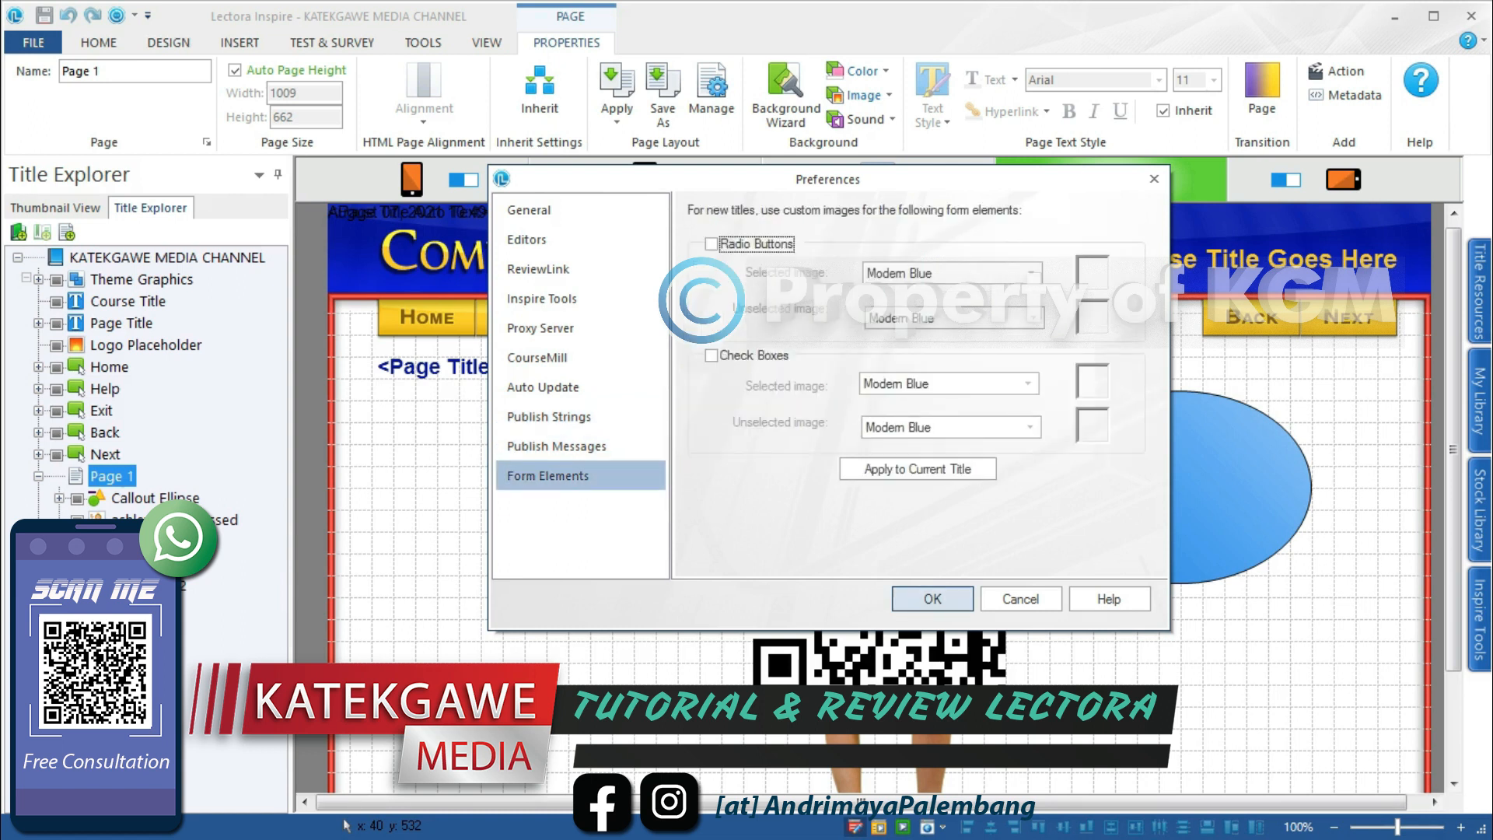
{"action": "left_click", "coordinate": [932, 599]}
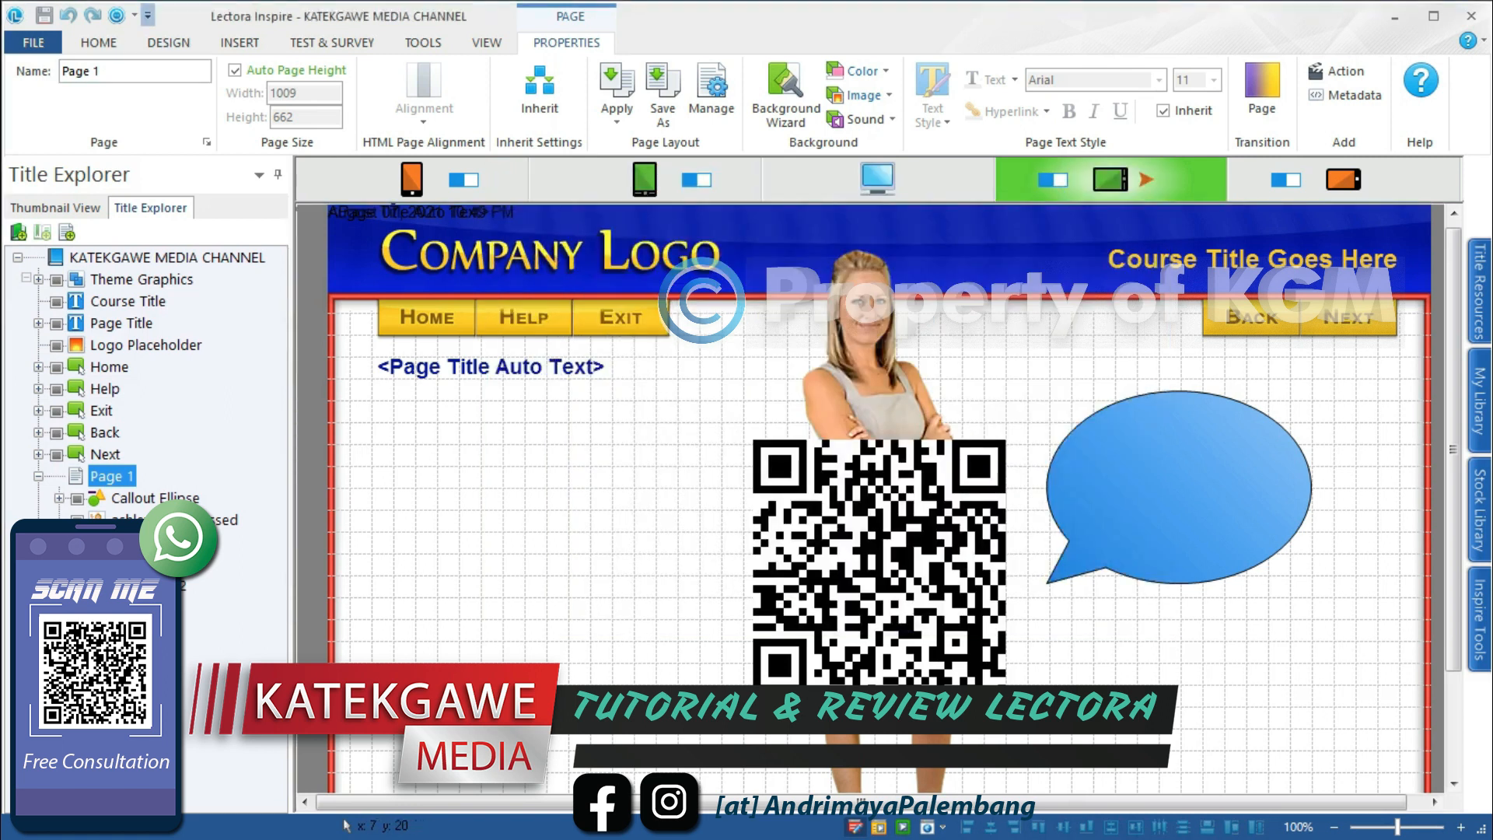
{"action": "left_click", "coordinate": [147, 14]}
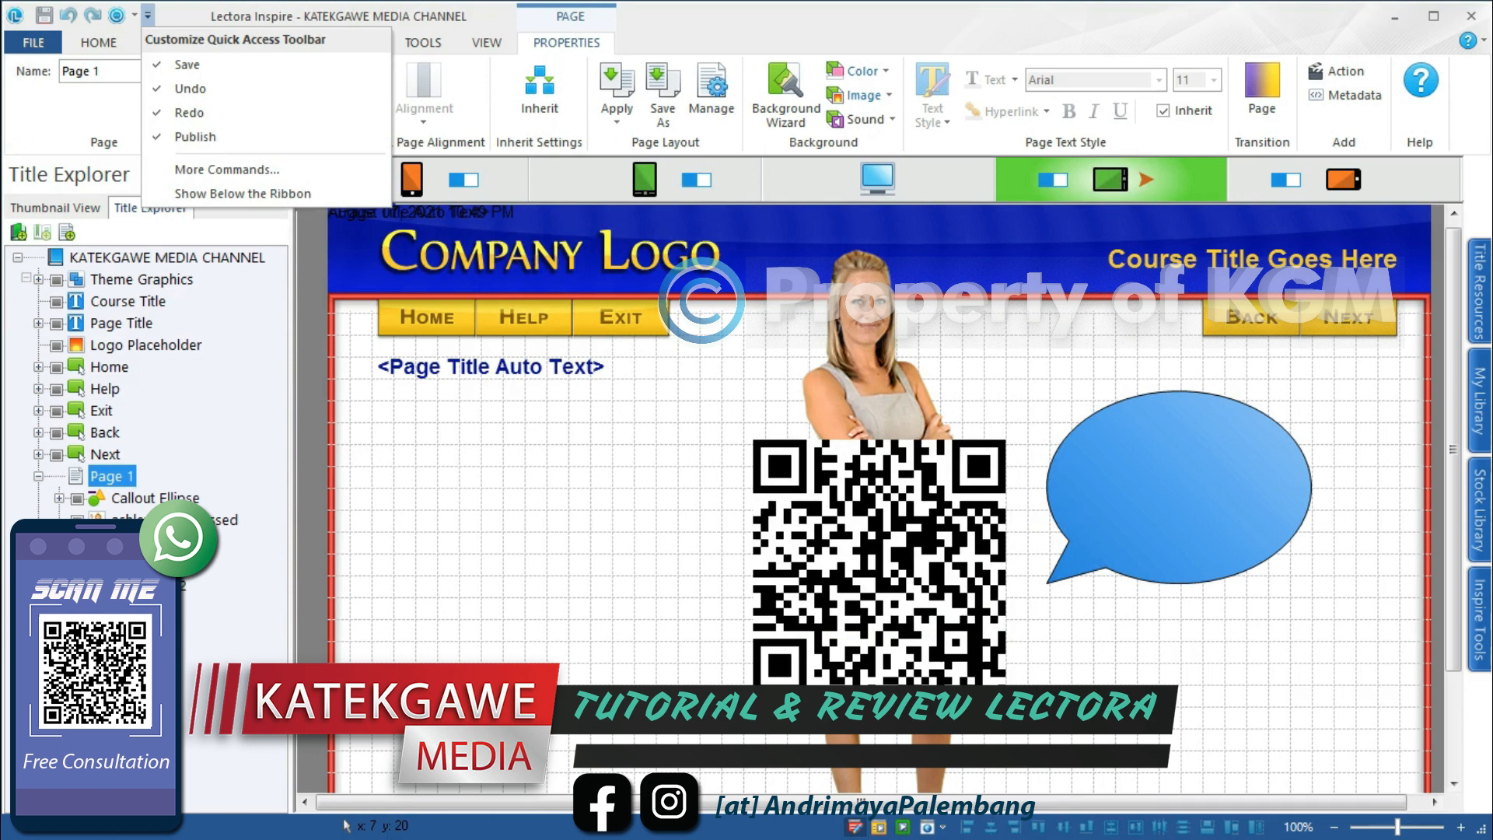
{"action": "key", "text": "Escape"}
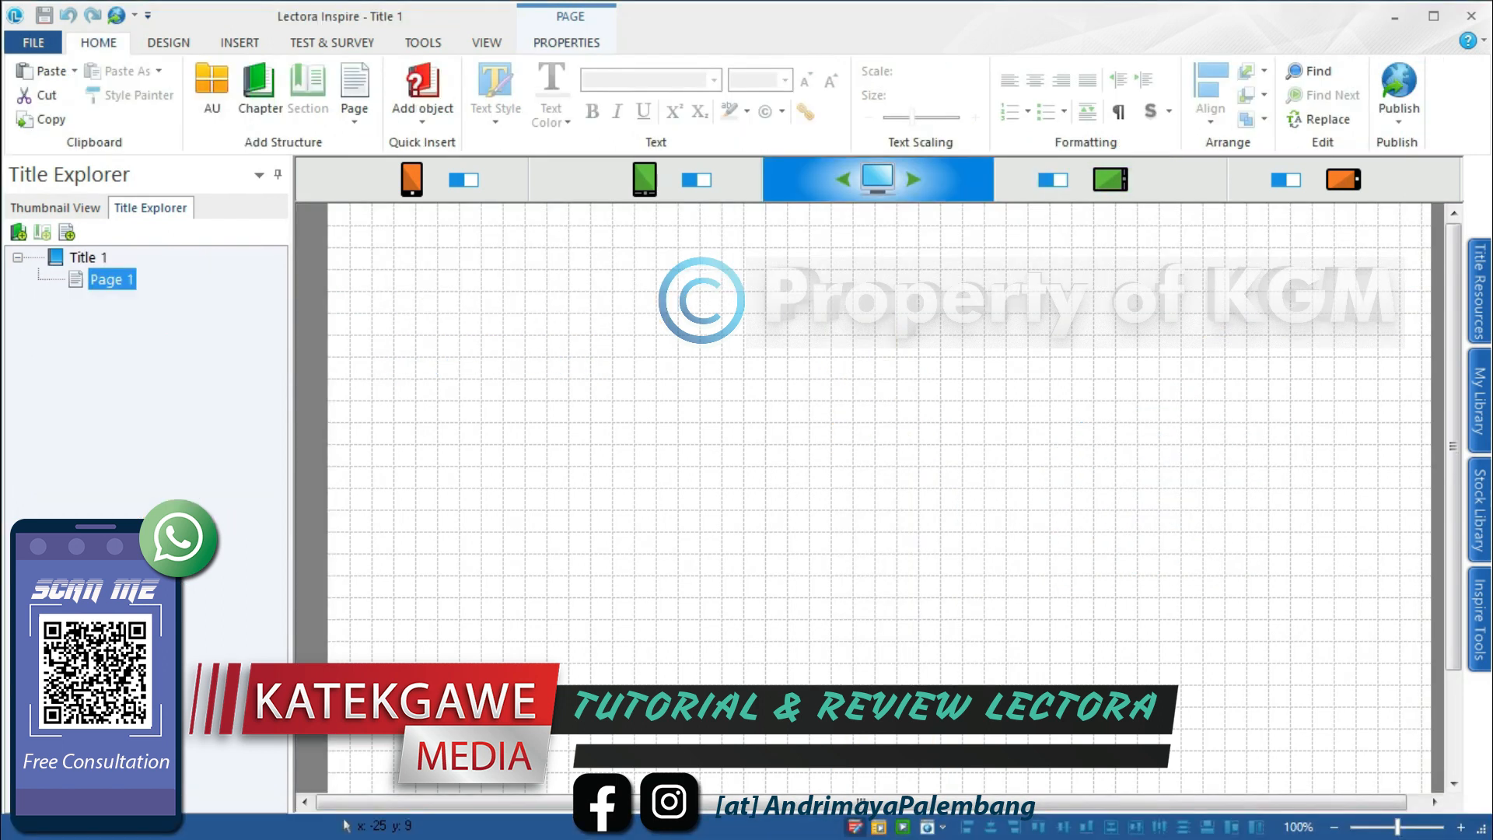
- View Title 1's unsaved title information, then bring up Lectora Preferences on General settings
{"action": "left_click", "coordinate": [33, 42]}
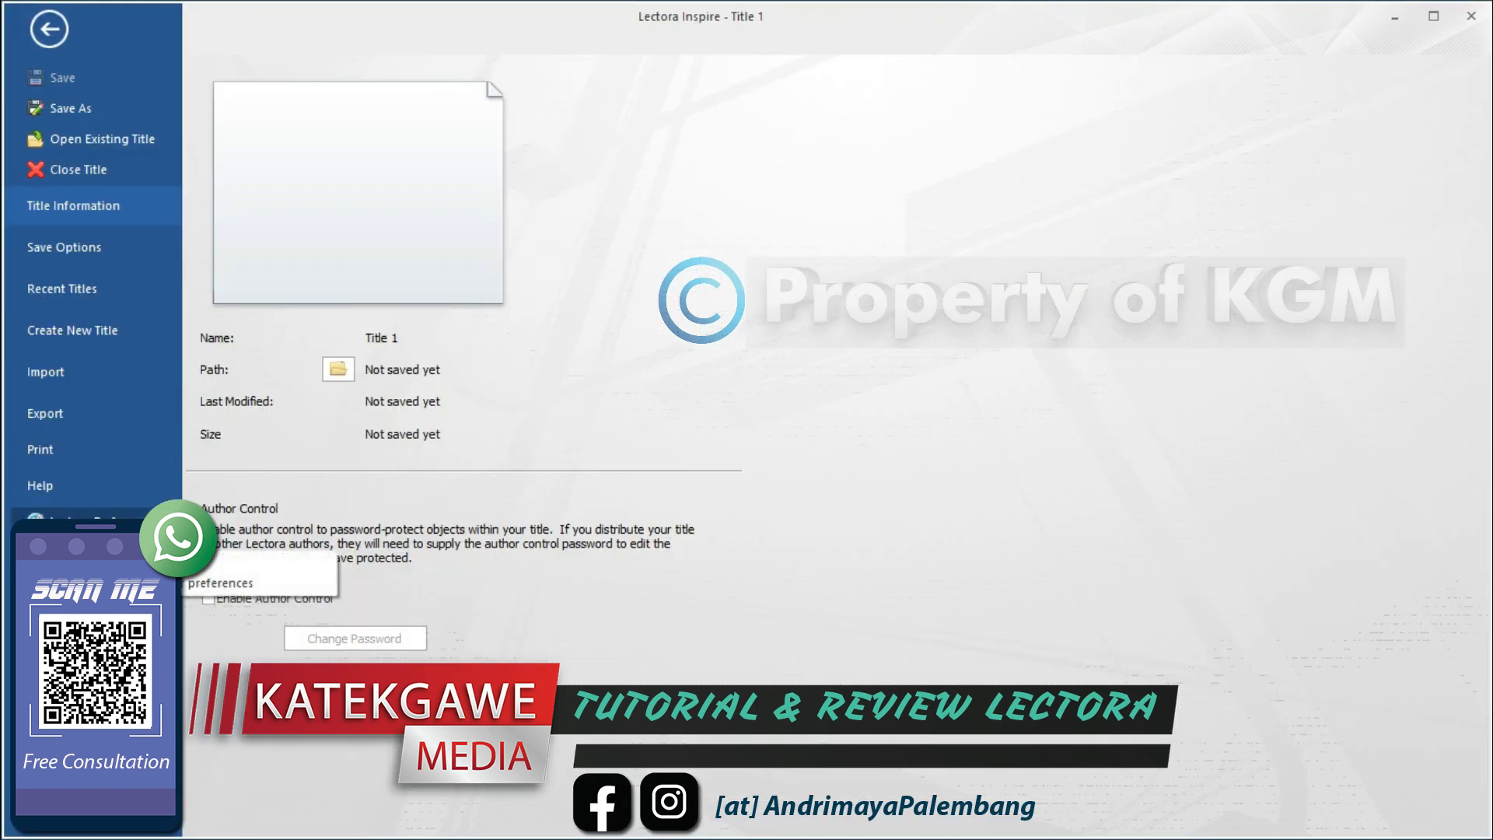
{"action": "left_click", "coordinate": [93, 521]}
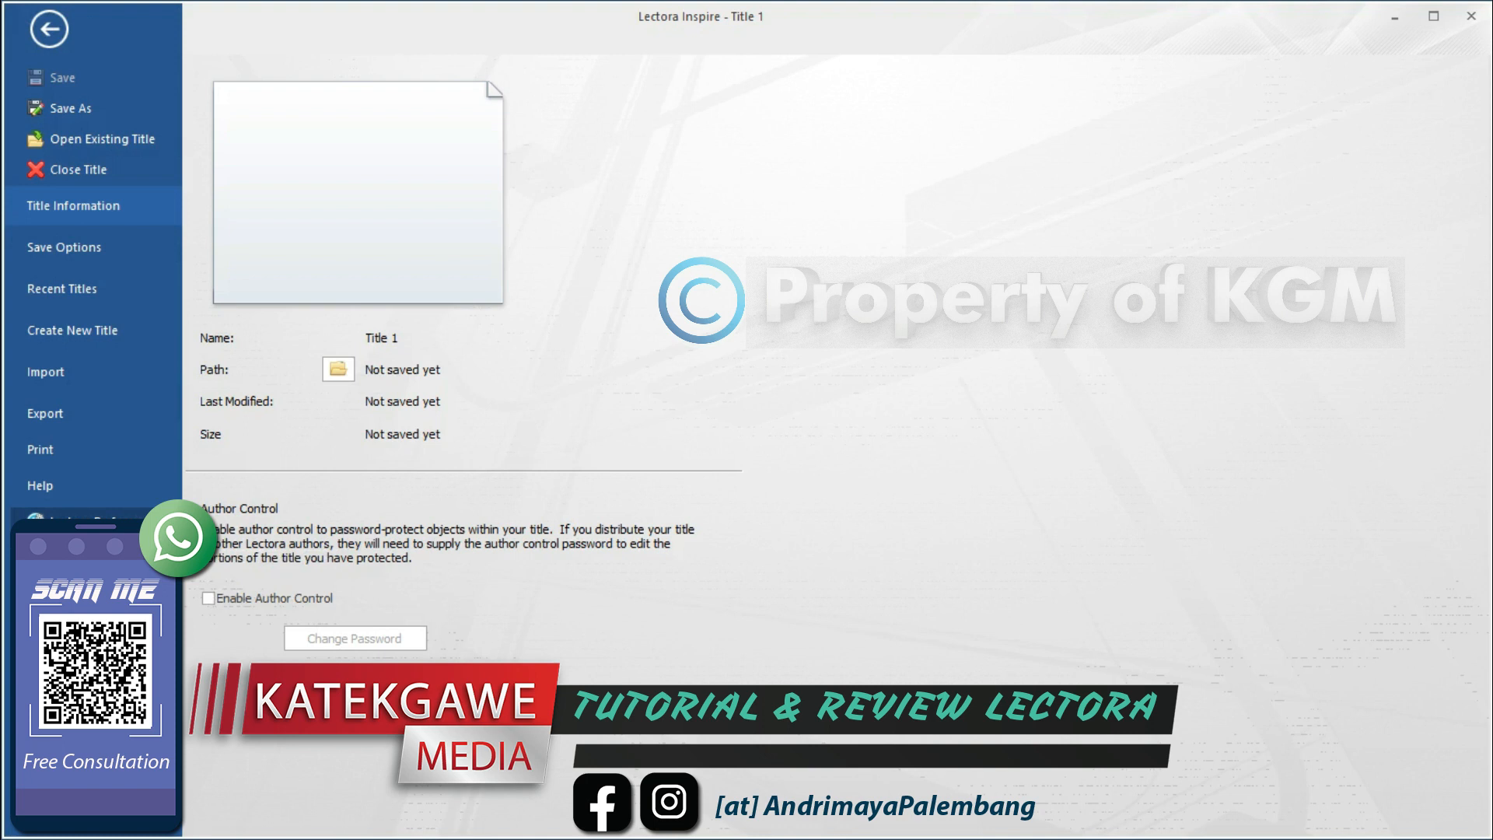
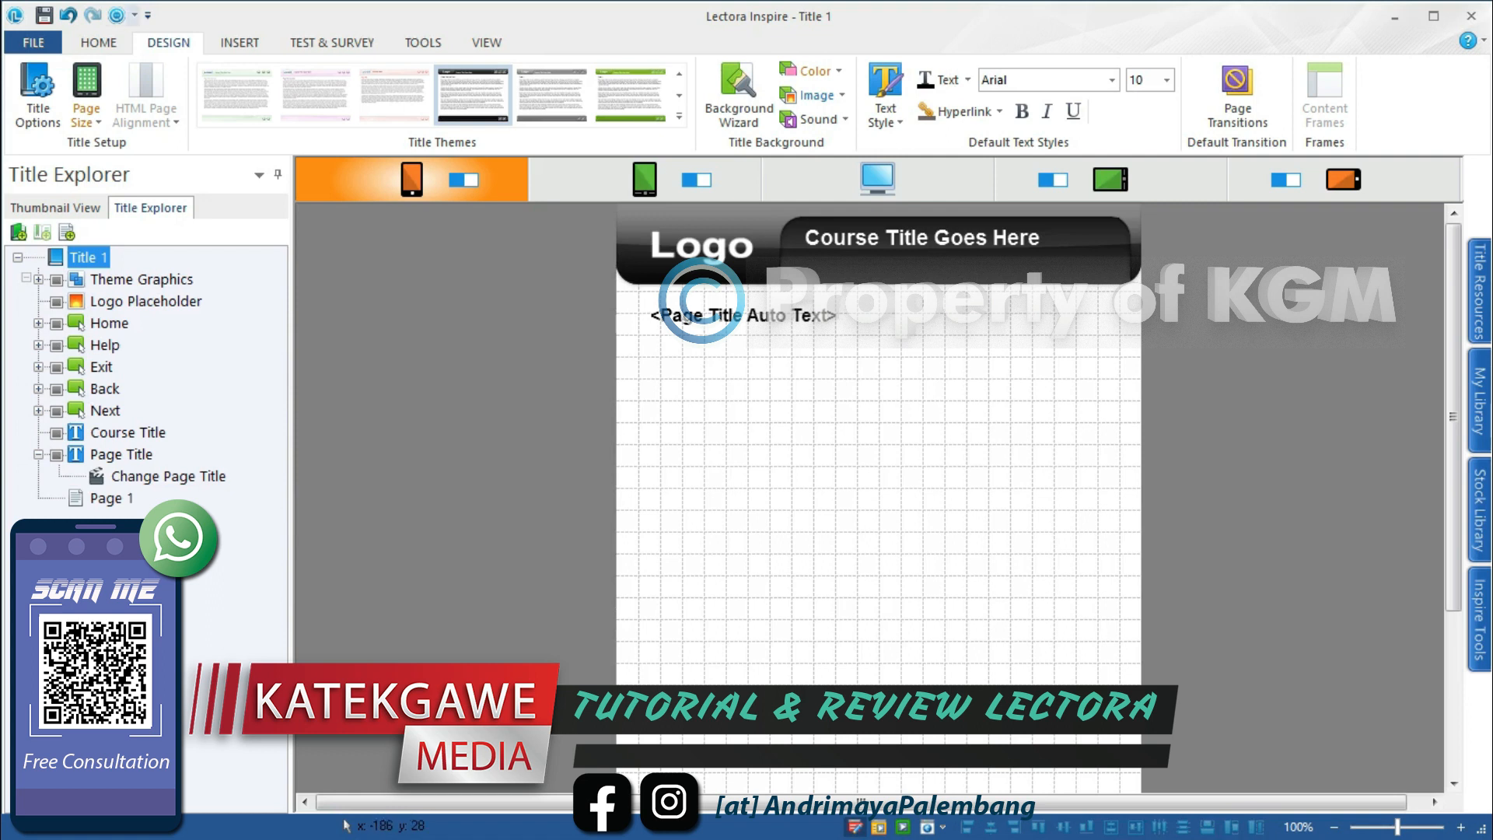
- Open the Title Options settings for Title 1
{"action": "left_click", "coordinate": [37, 92]}
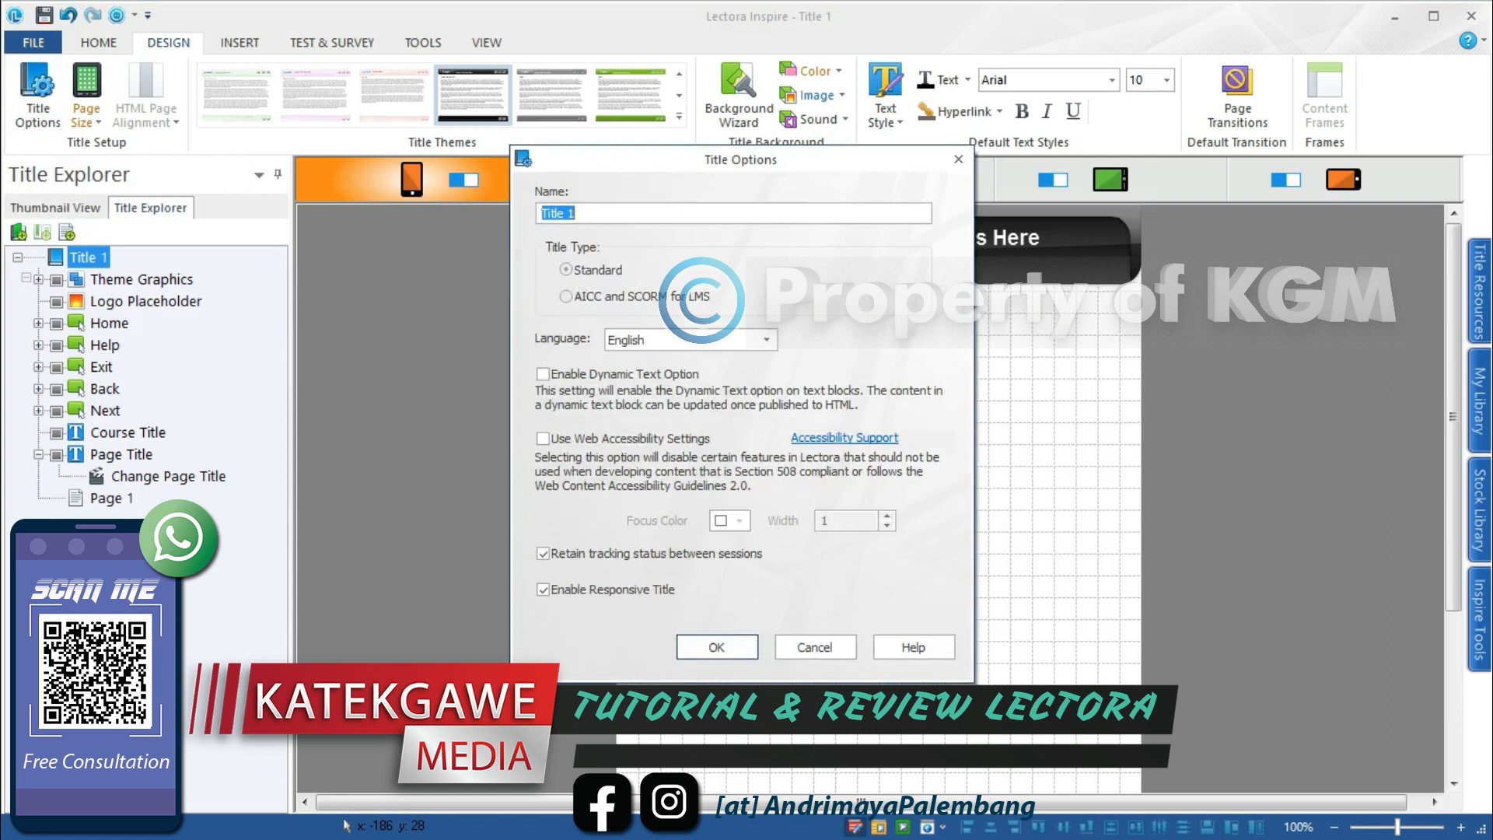
- Name the title 'Media Pembelajaran Interaktif' and confirm
{"action": "type", "text": "Media Pembelajaran Interaktif"}
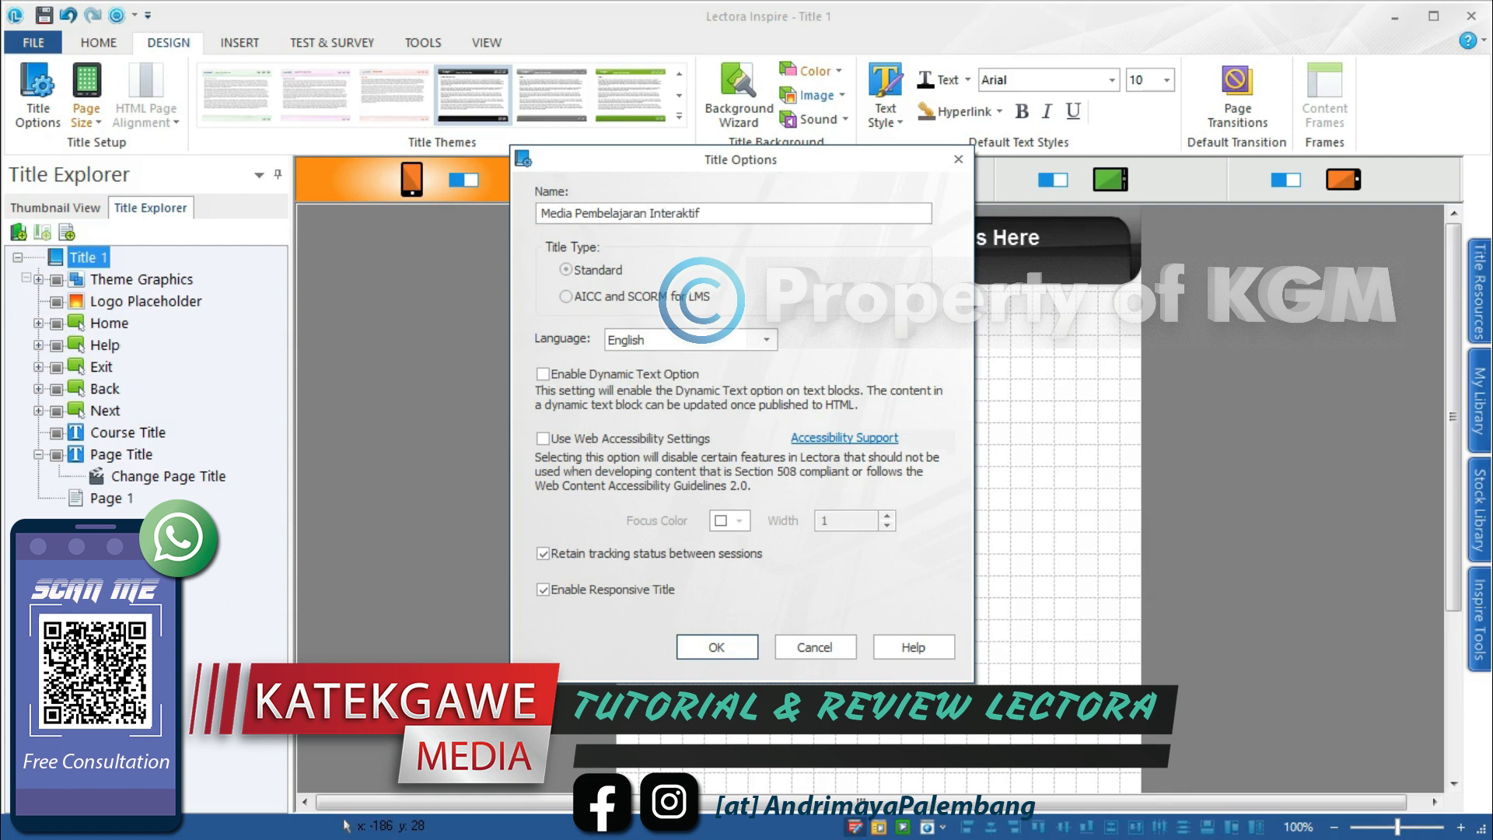
{"action": "key", "text": "Return"}
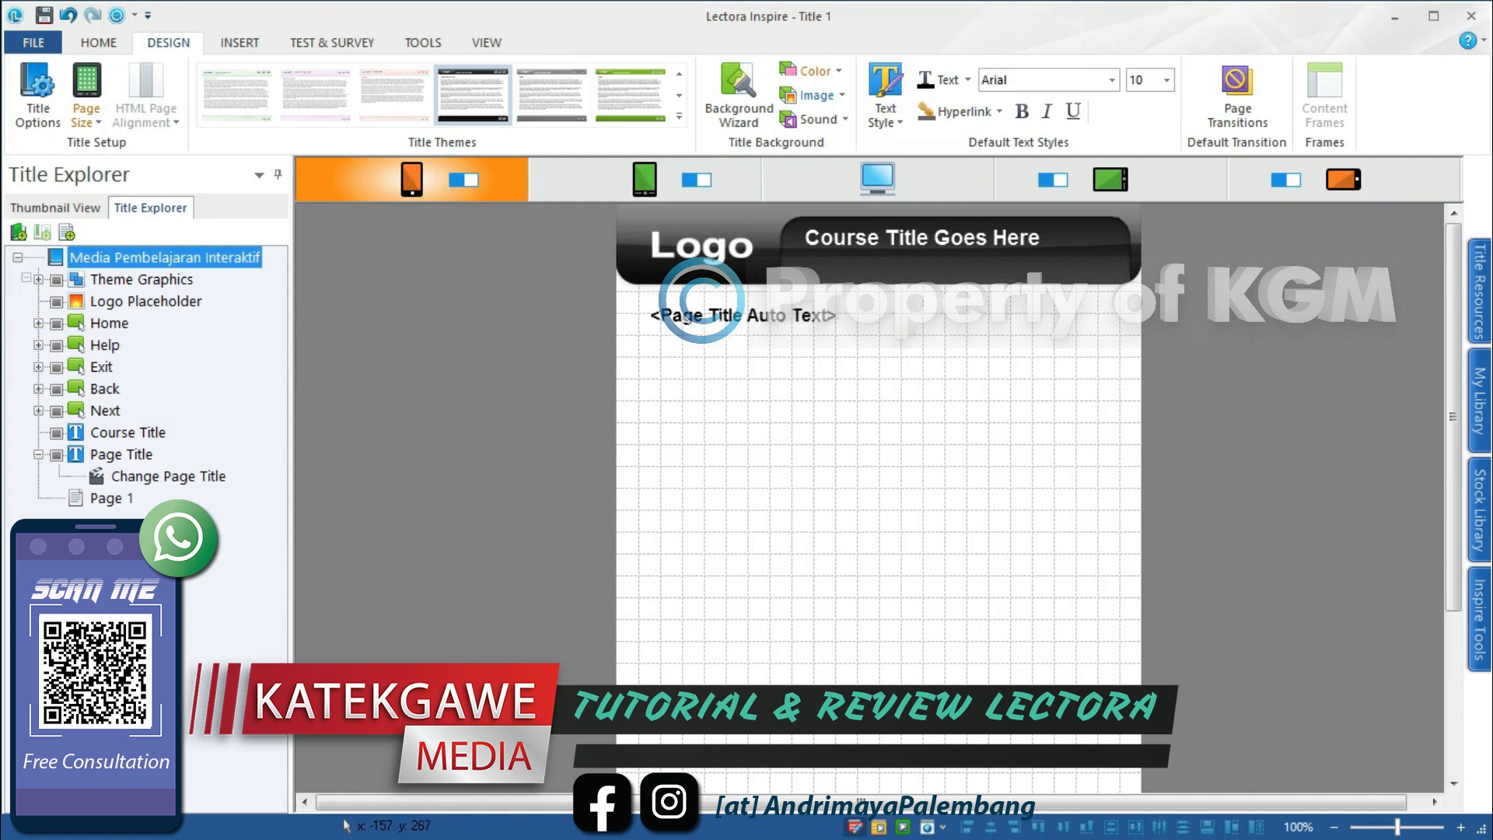
- Insert the freggie_oksign image from ClipArt's Character Poses > OK Sign onto the page
{"action": "left_click", "coordinate": [240, 42]}
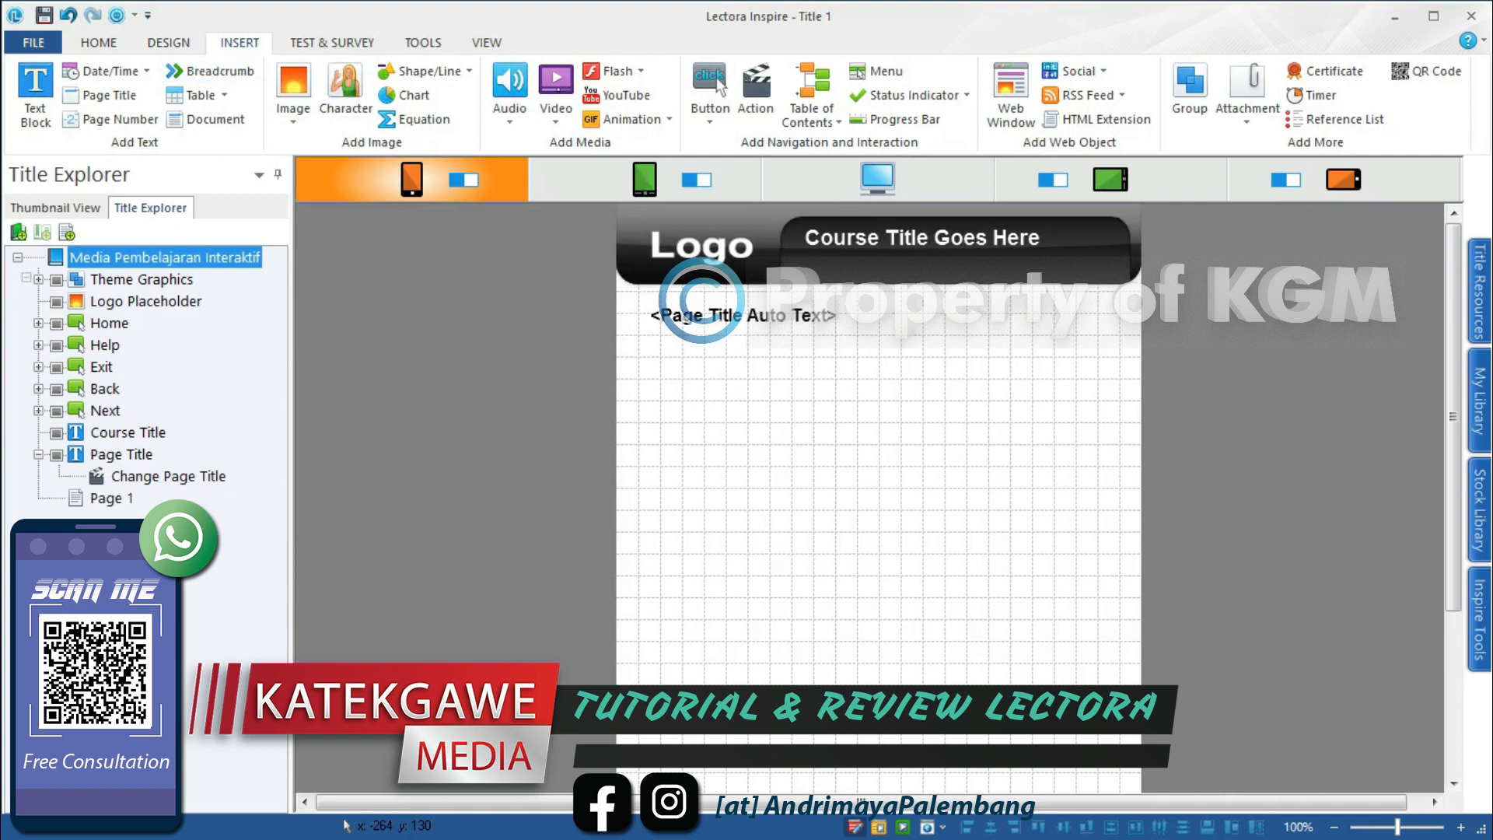
{"action": "left_click", "coordinate": [293, 109]}
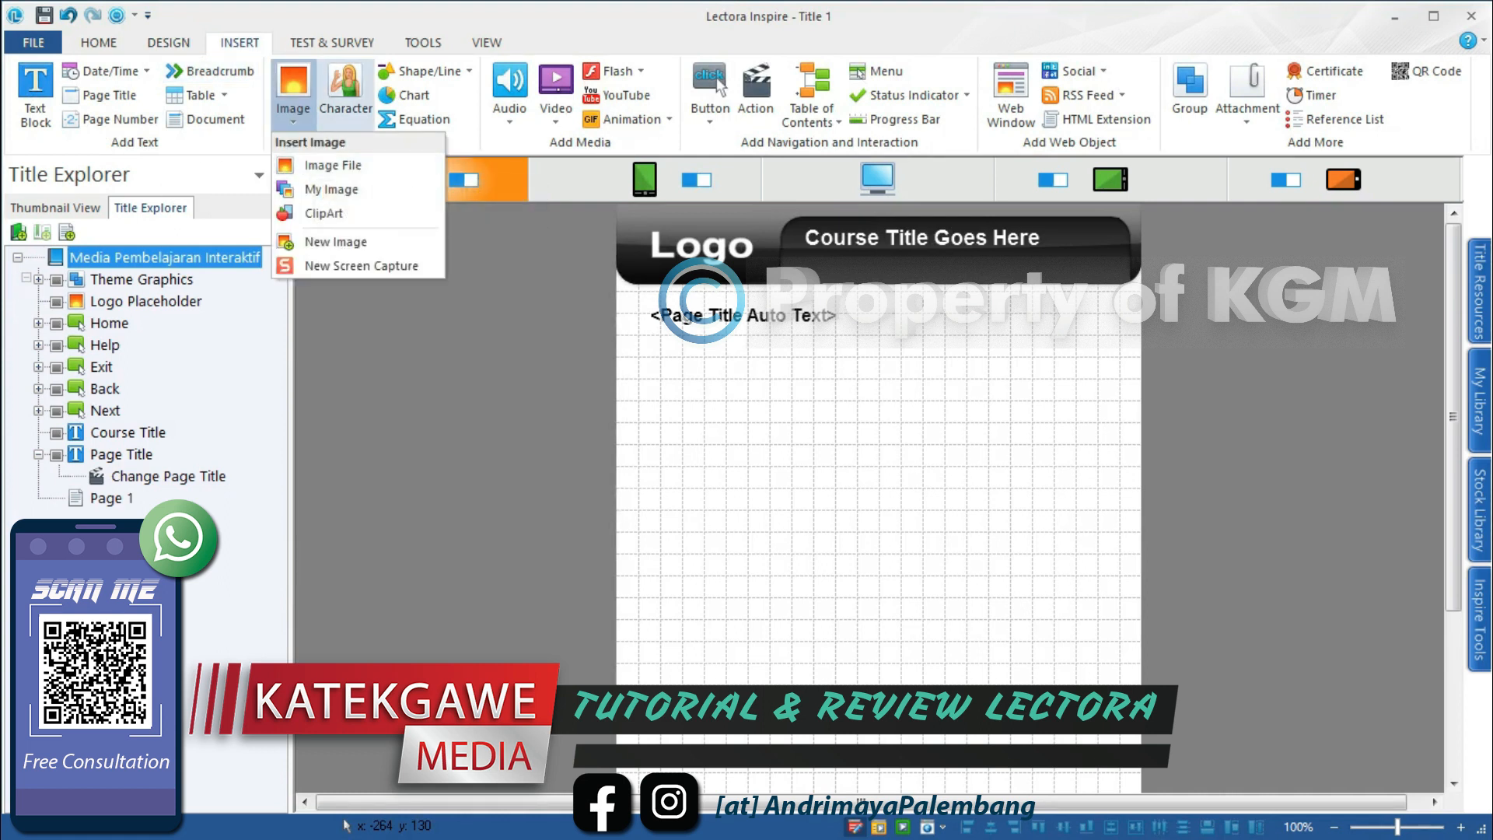
{"action": "left_click", "coordinate": [324, 213]}
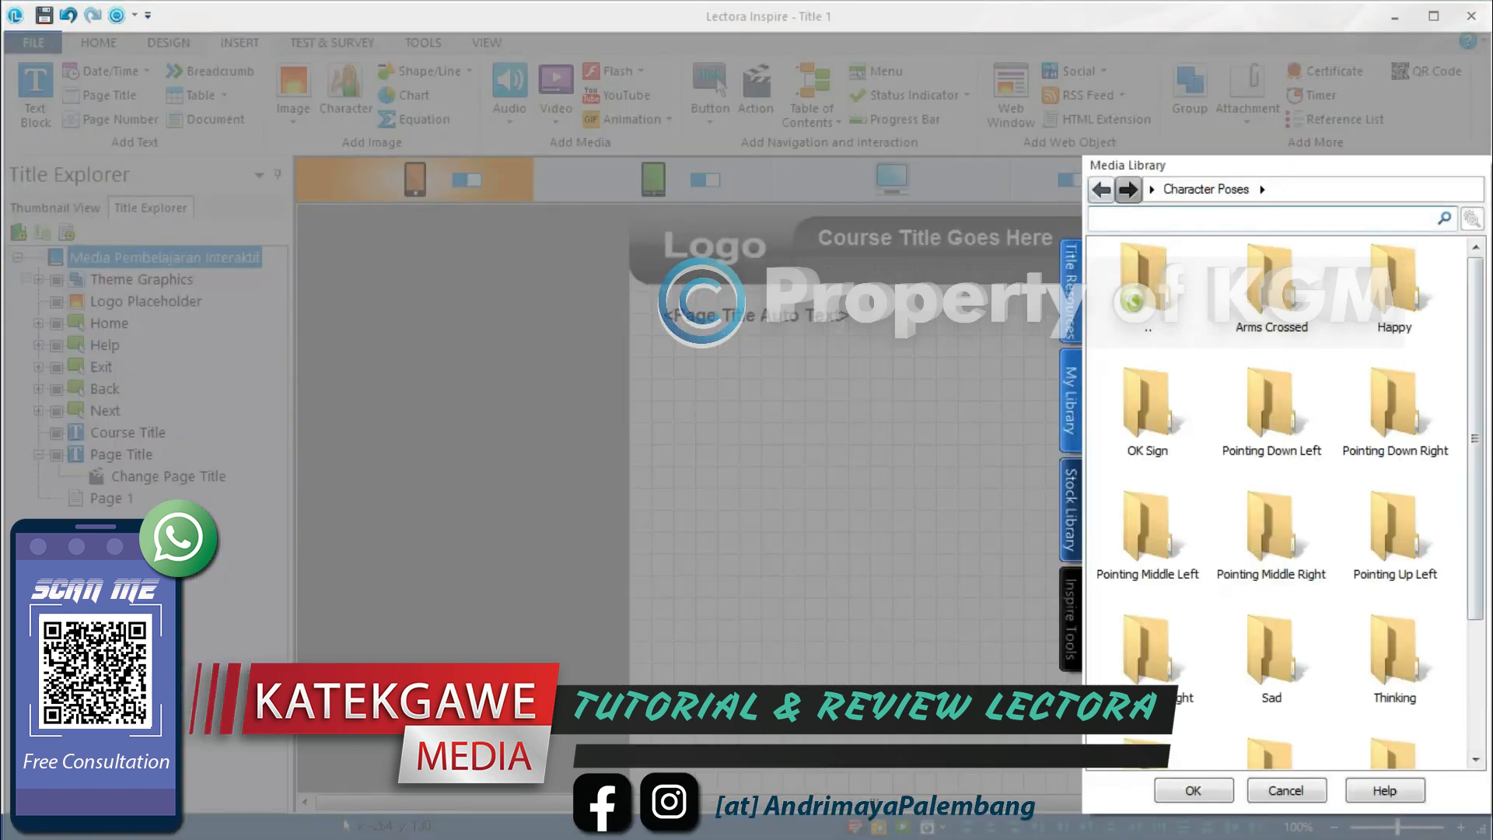
{"action": "double_click", "coordinate": [1147, 405]}
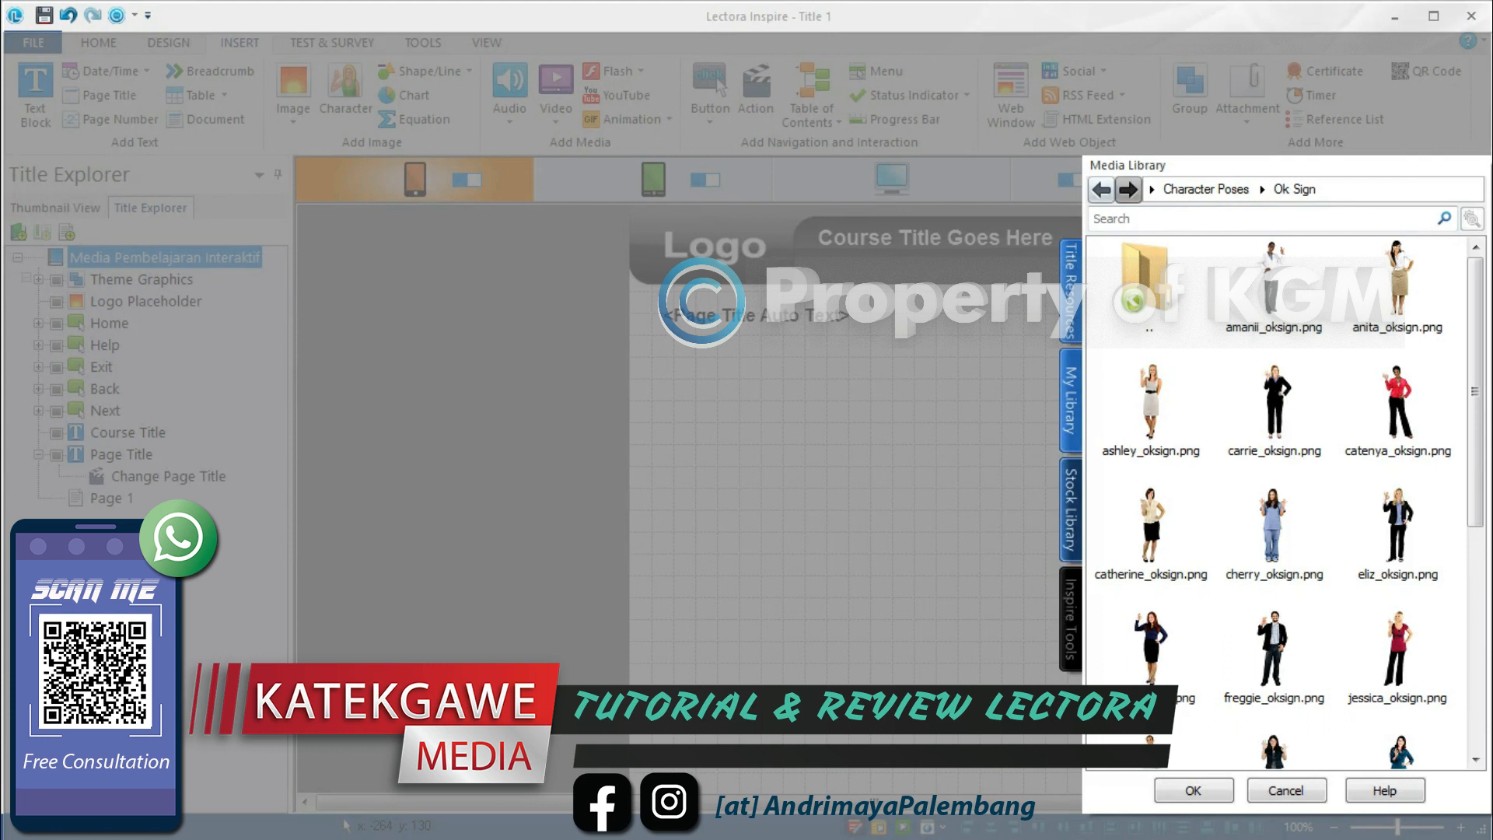
{"action": "left_click", "coordinate": [1273, 649]}
{"action": "key", "text": "Return"}
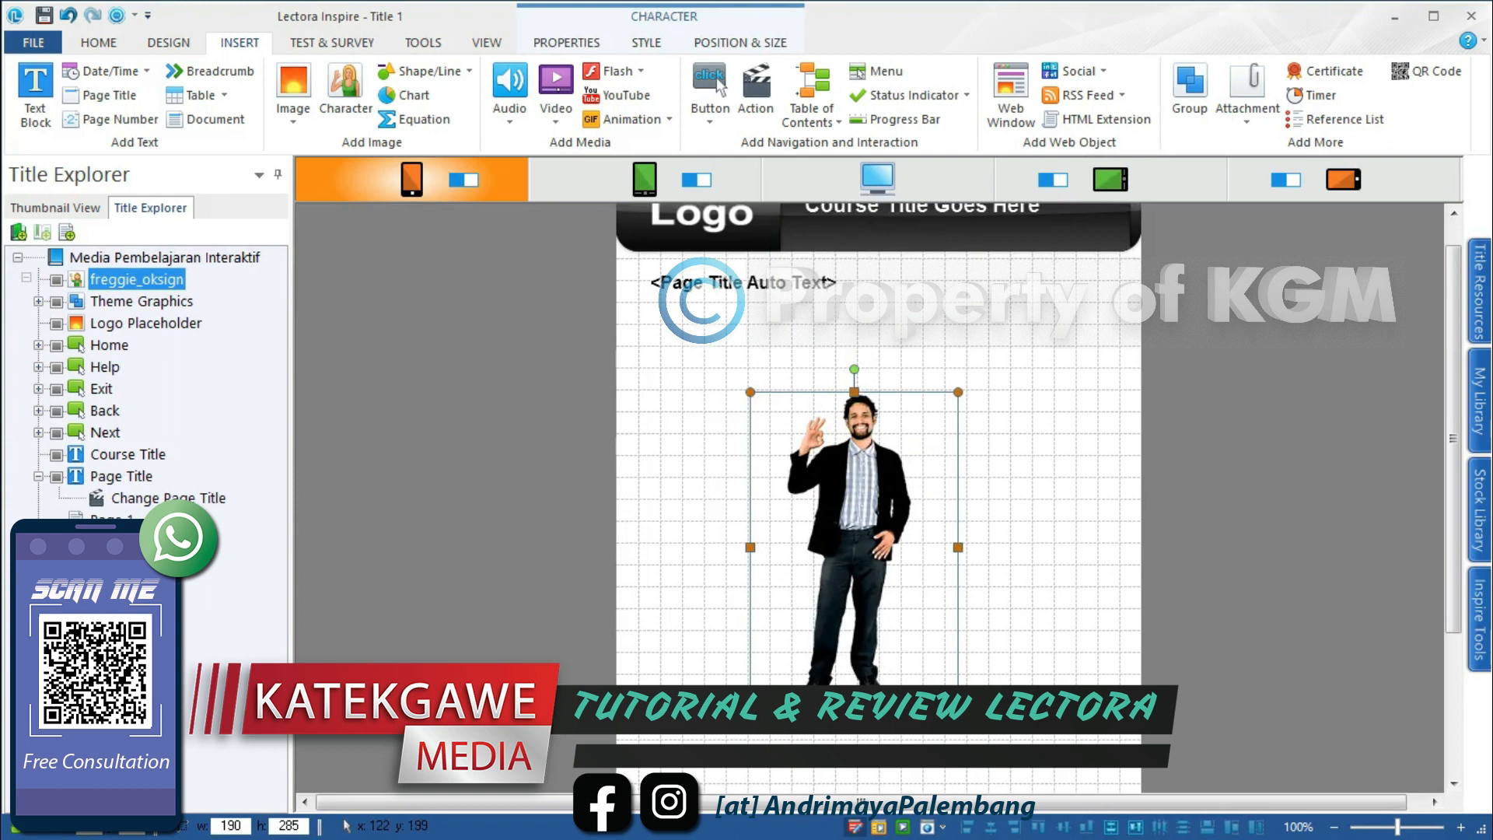
- Reposition the character on Page 1 and start the QR Code Generator
{"action": "left_click", "coordinate": [165, 256]}
{"action": "left_click", "coordinate": [136, 278]}
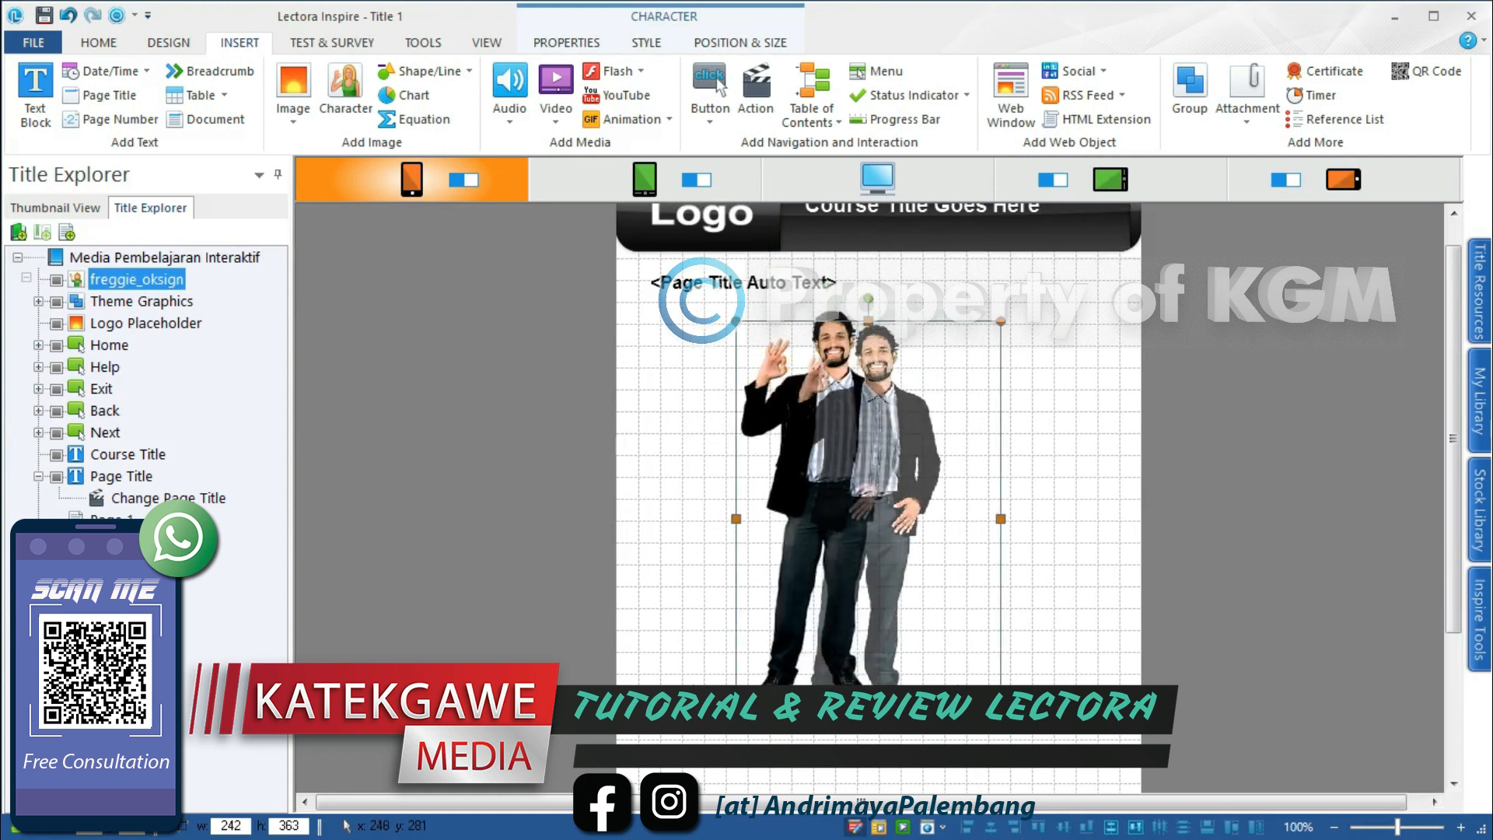
{"action": "left_click", "coordinate": [165, 257]}
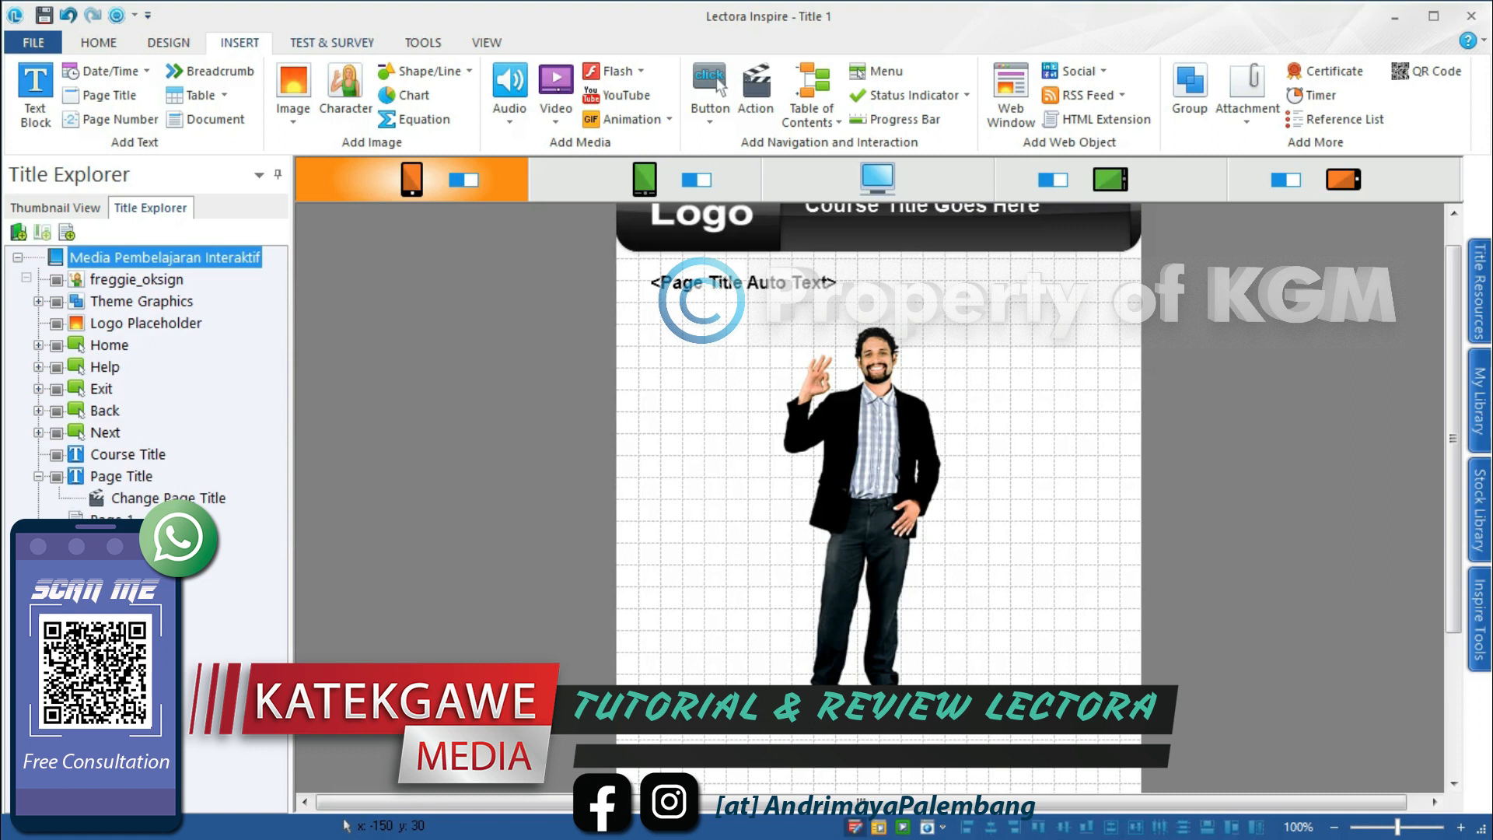
{"action": "left_click", "coordinate": [109, 517]}
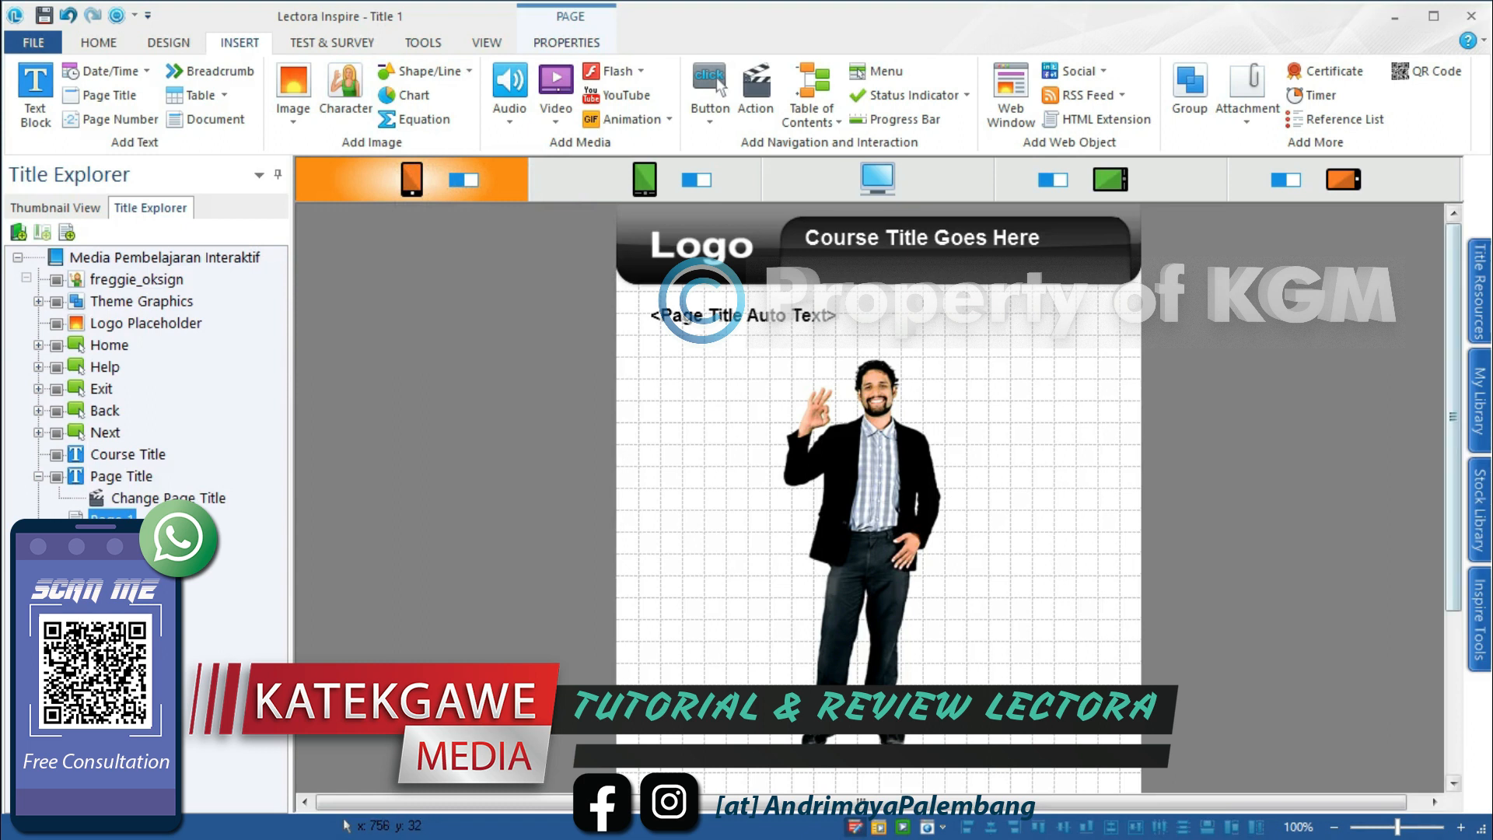
{"action": "left_click", "coordinate": [1425, 71]}
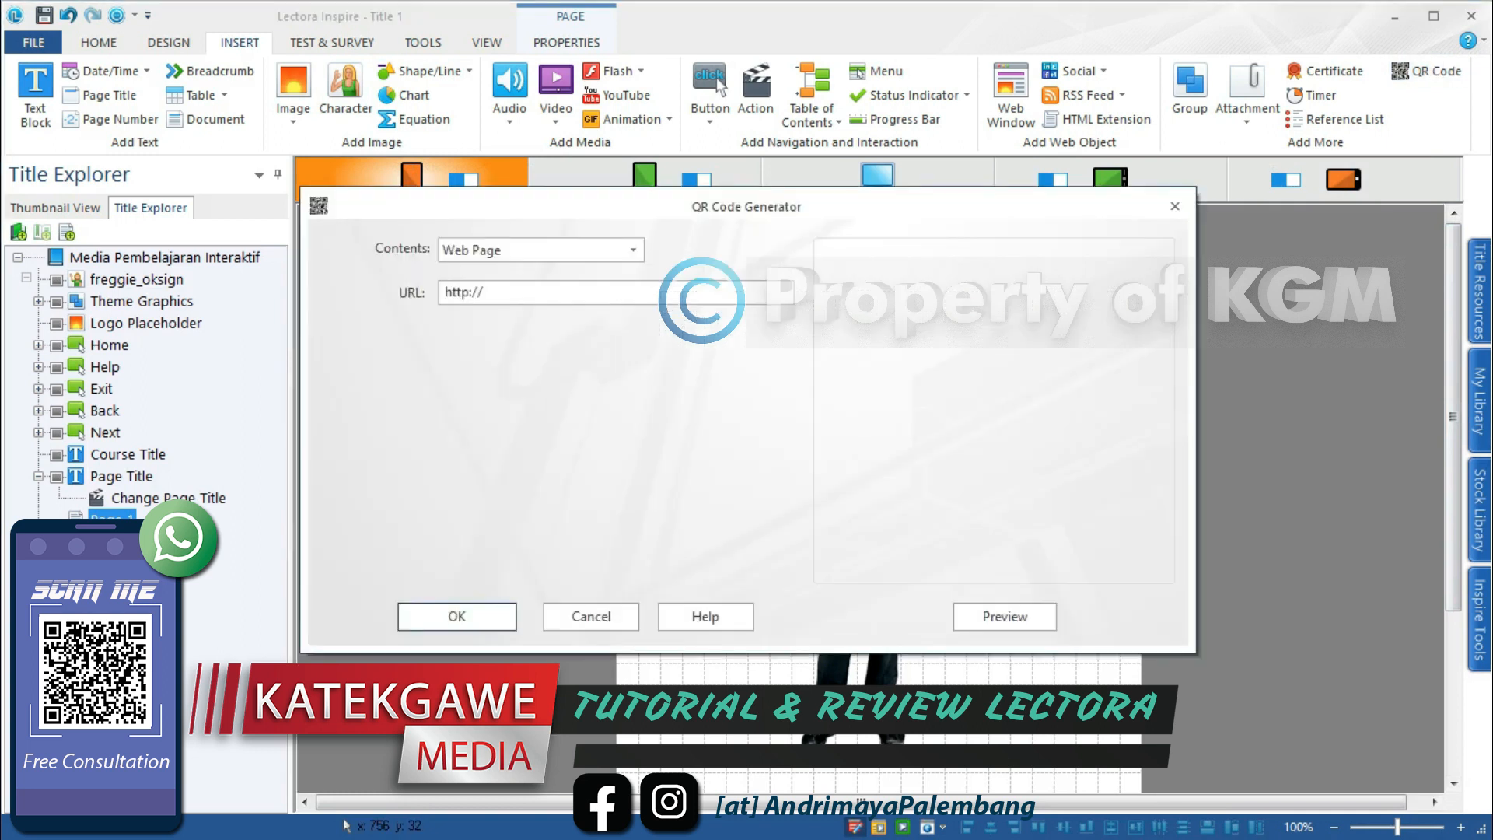
- Insert a QR code with Phone Number contents for the entered number, checking the preview first
{"action": "left_click", "coordinate": [633, 249]}
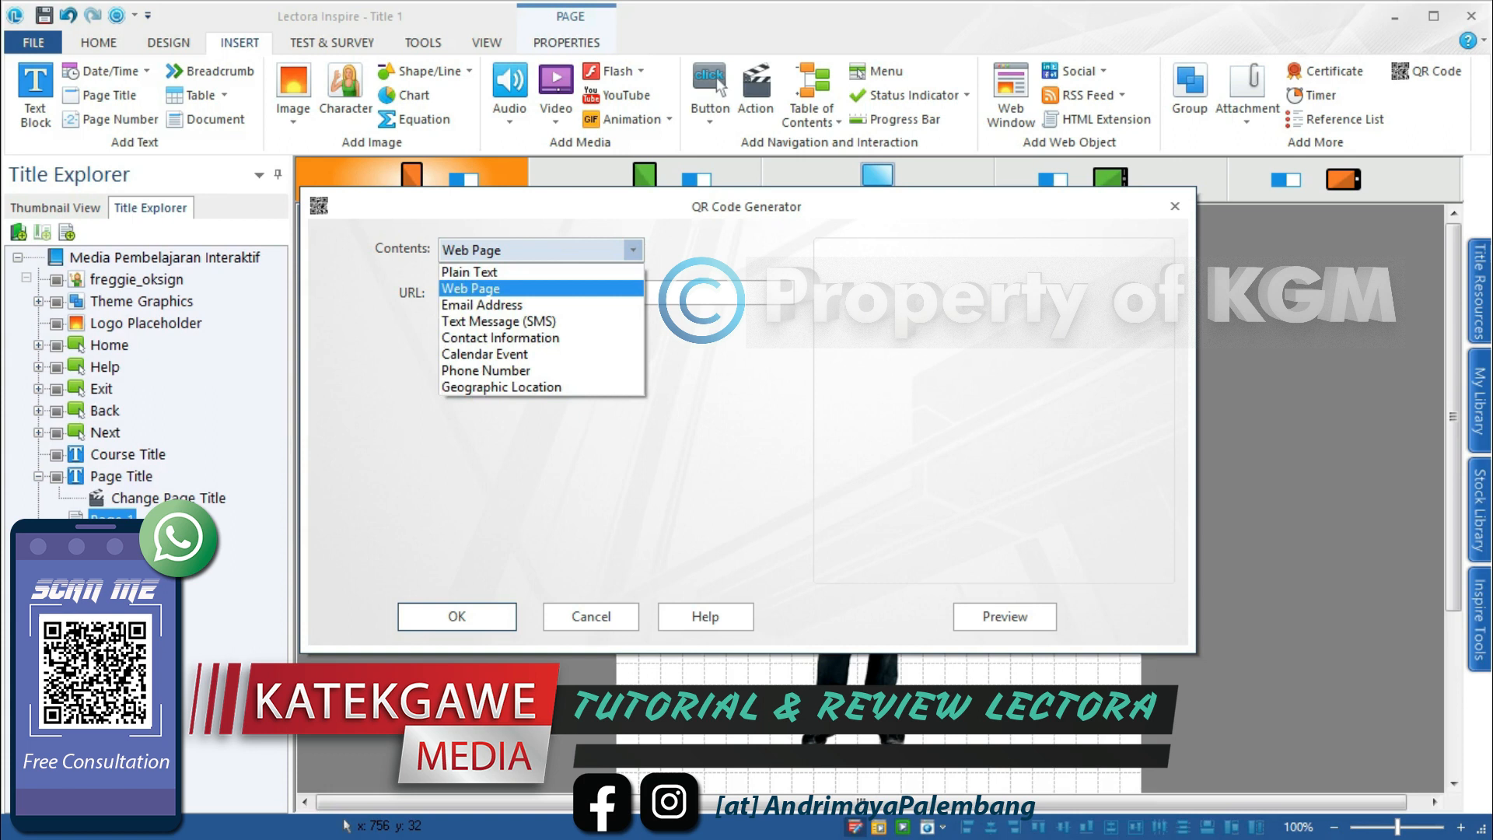
{"action": "left_click", "coordinate": [485, 371]}
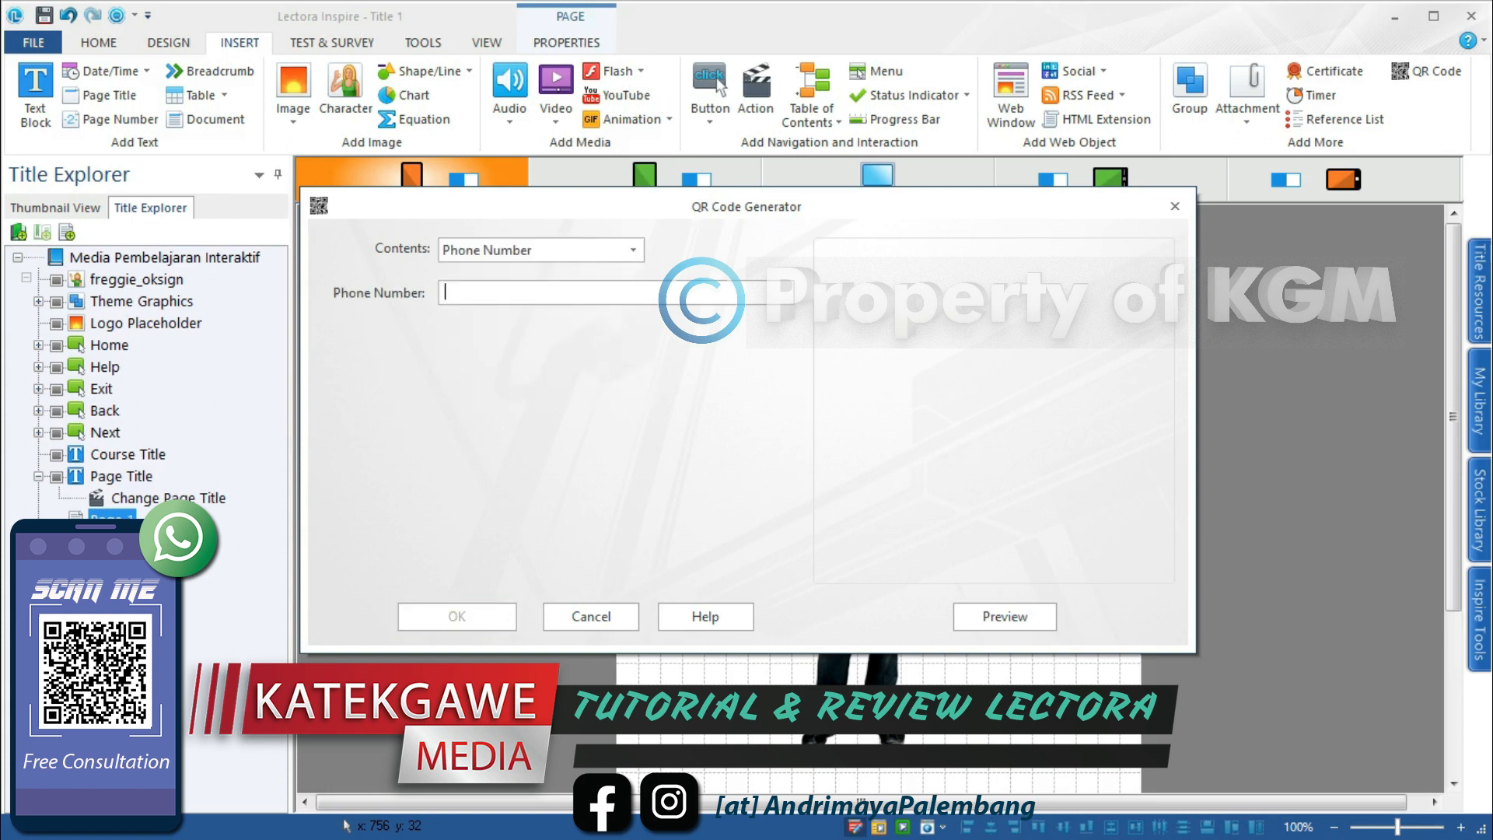
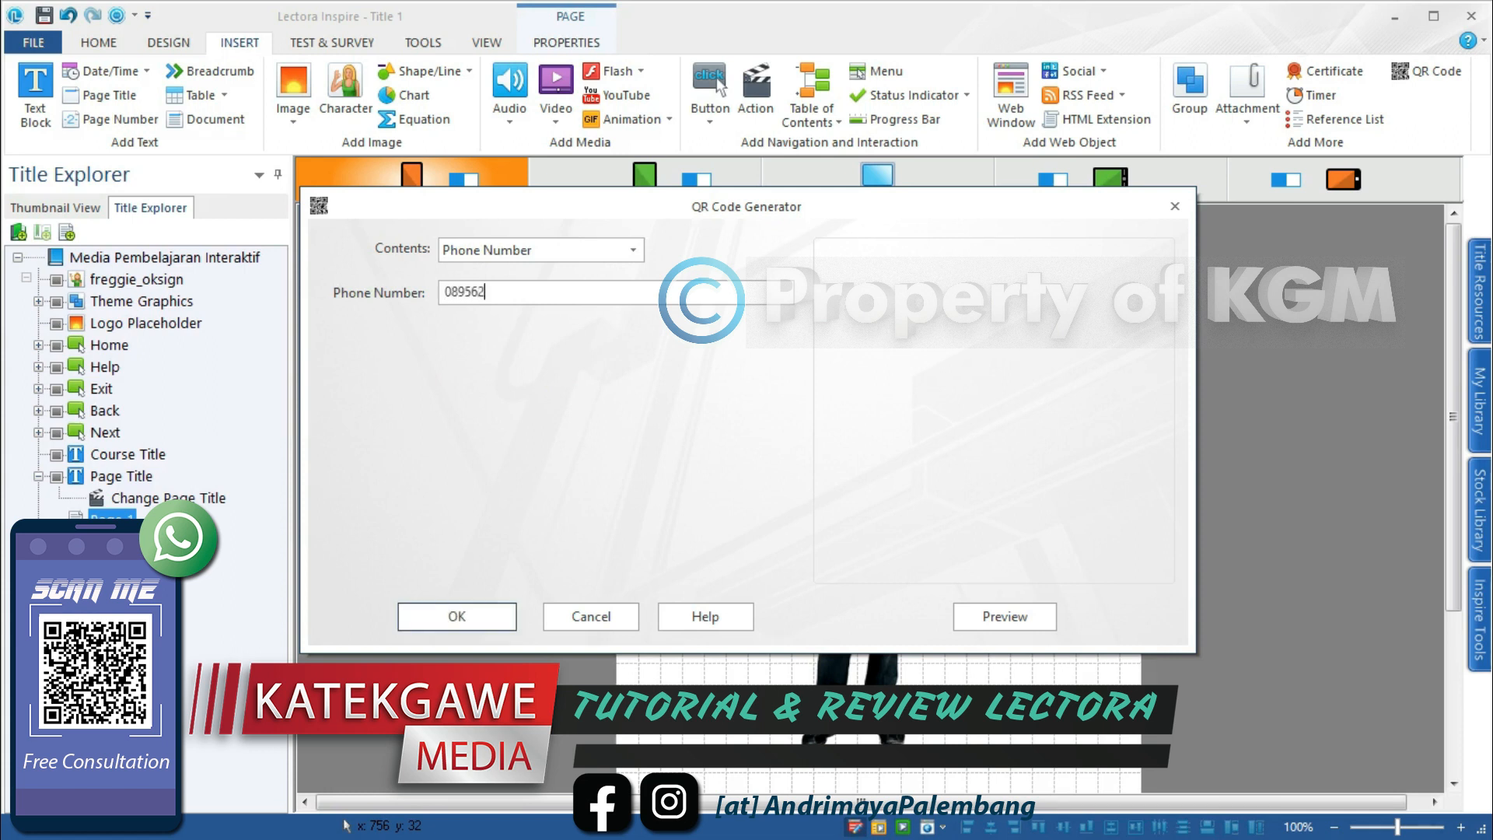
{"action": "left_click", "coordinate": [1005, 616]}
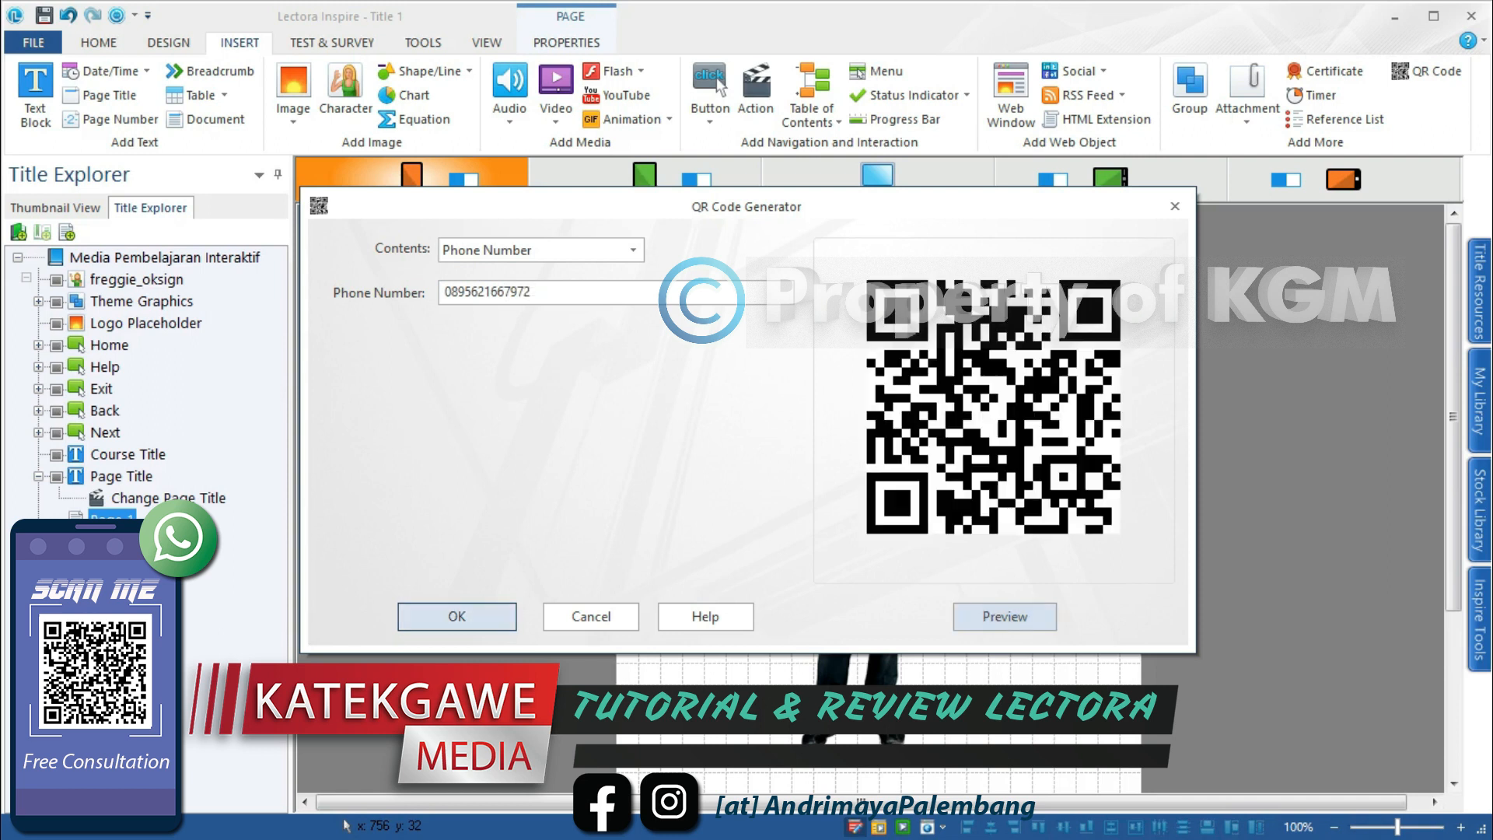
{"action": "left_click", "coordinate": [457, 616]}
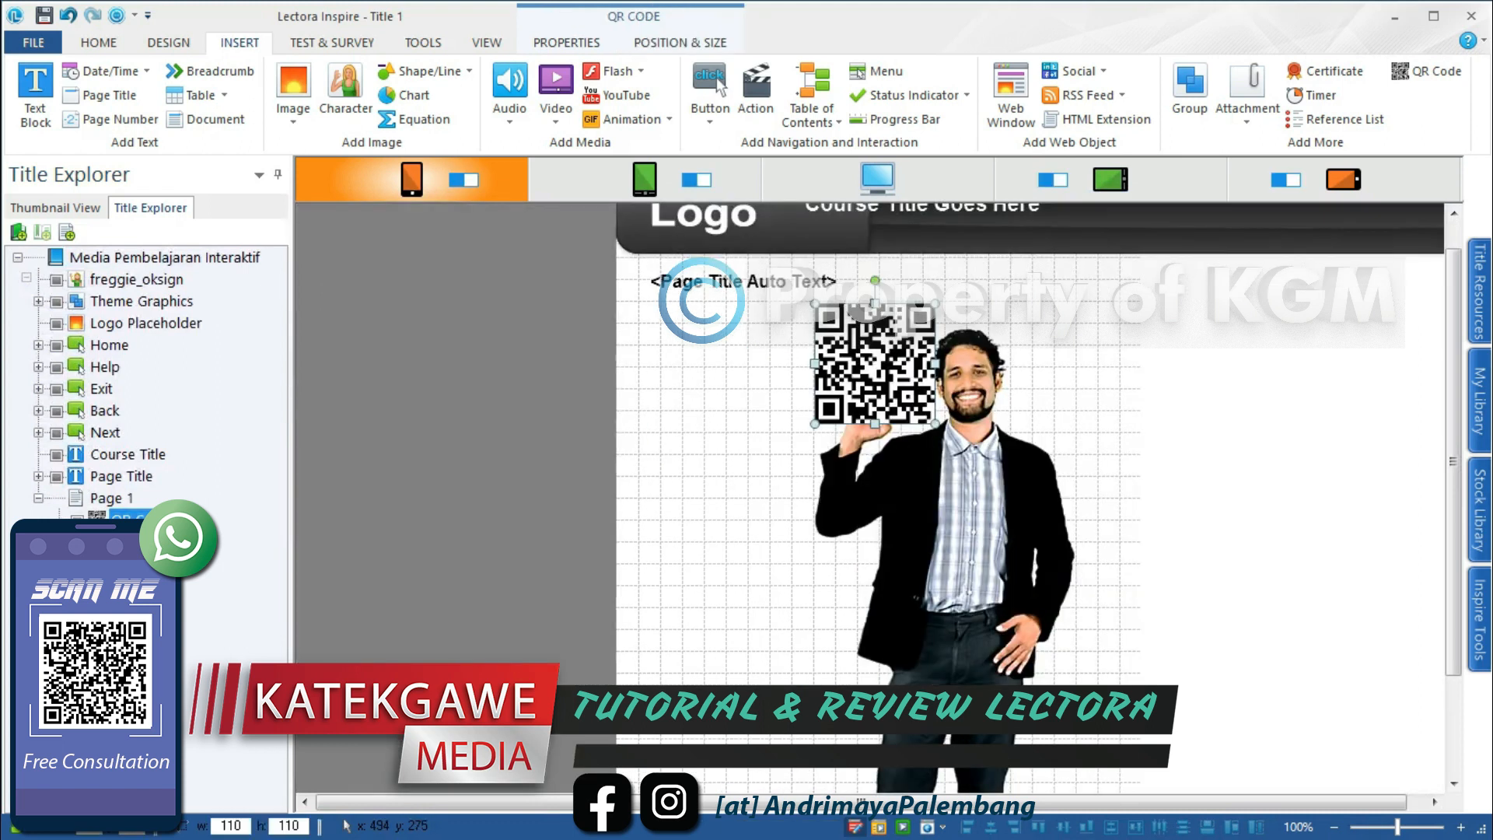
- Move the QR code down to sit below the character image
{"action": "left_click_drag", "start_coordinate": [879, 363], "coordinate": [743, 700]}
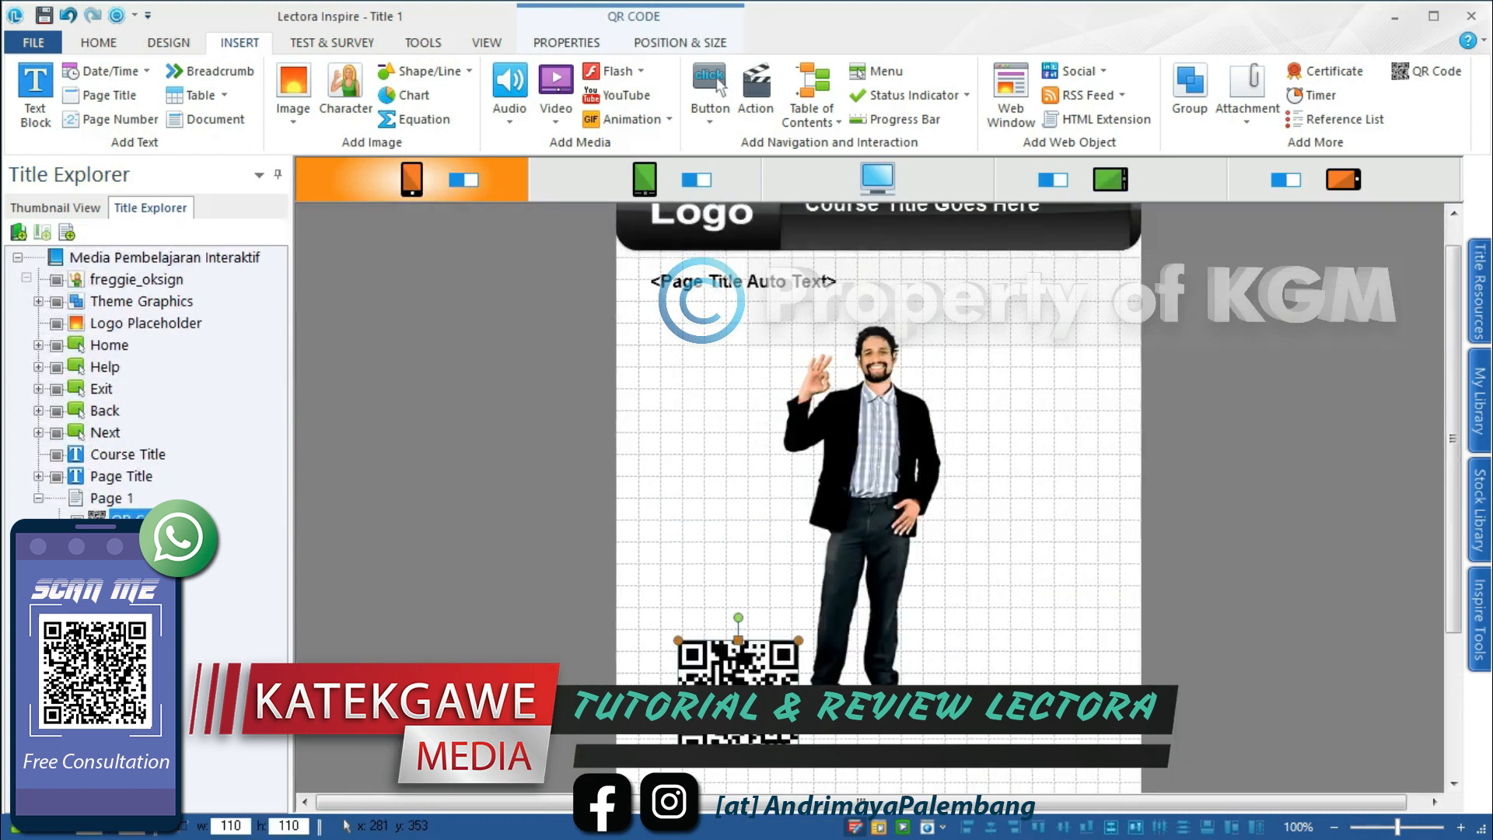
{"action": "scroll", "coordinate": [879, 466], "scroll_direction": "down", "scroll_amount": 5}
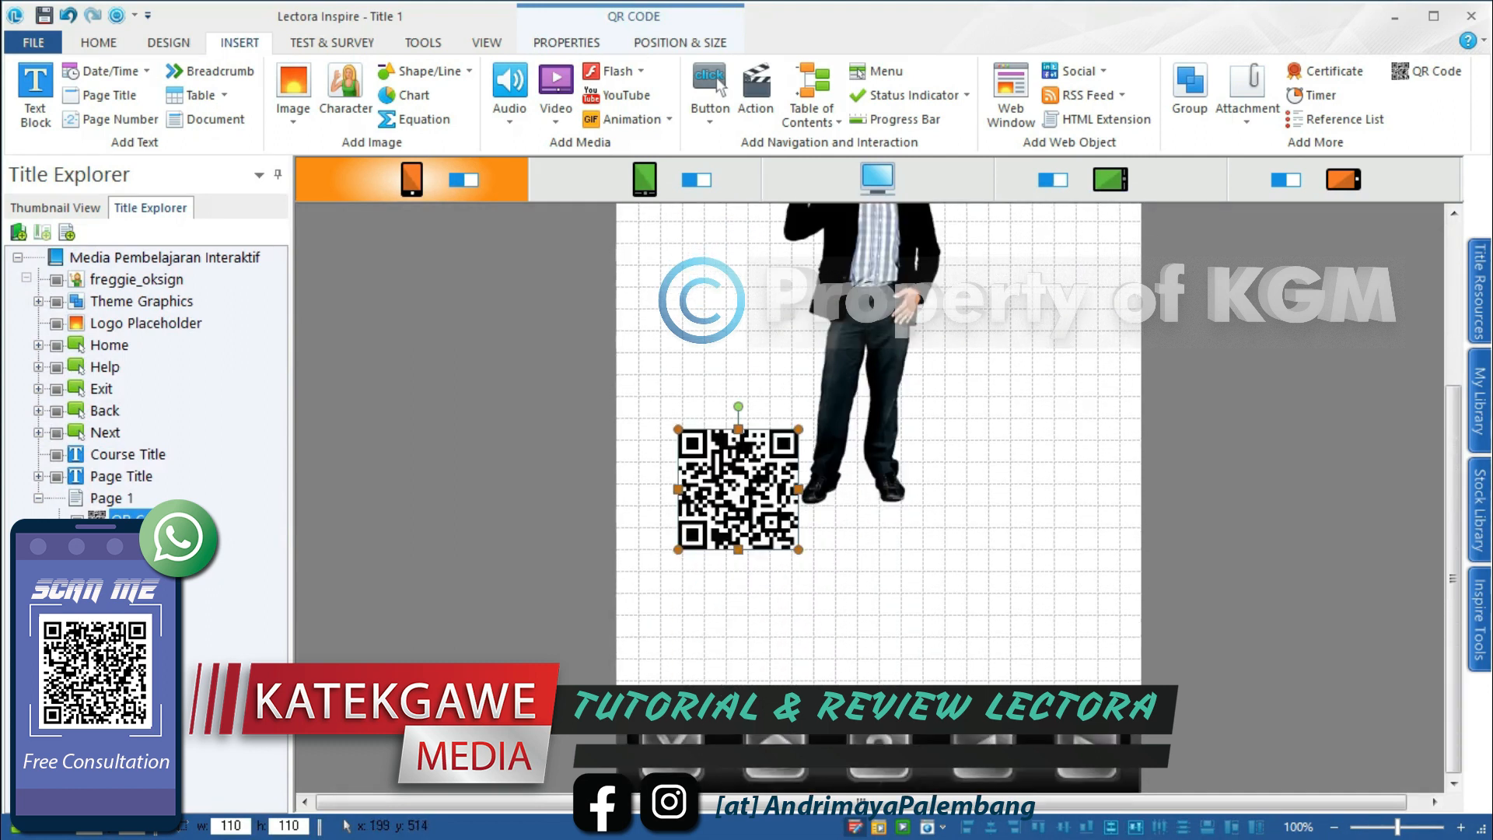
{"action": "left_click_drag", "start_coordinate": [747, 486], "coordinate": [867, 591]}
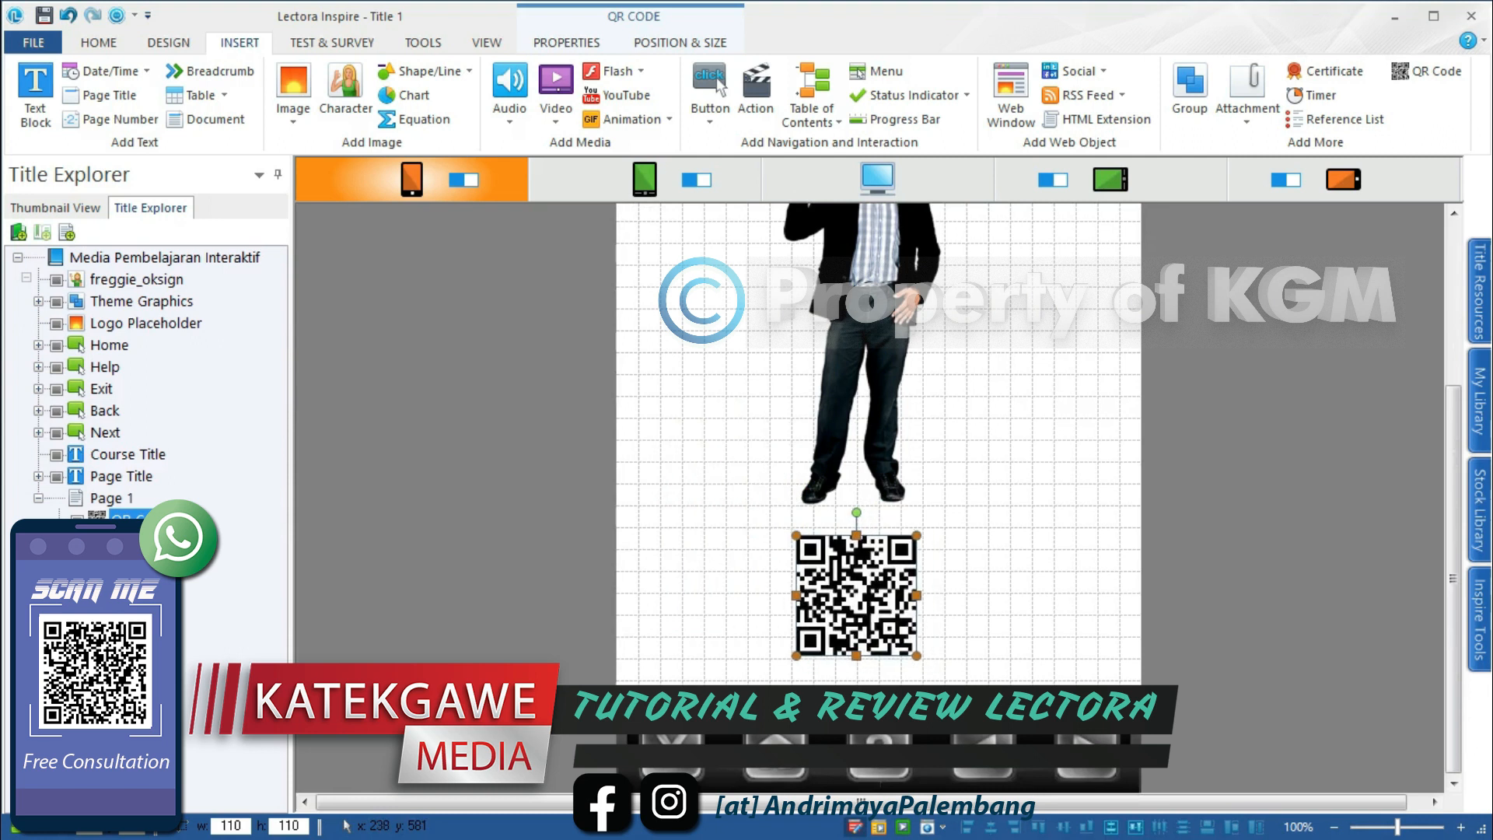
{"action": "left_click_drag", "start_coordinate": [916, 535], "coordinate": [937, 514]}
{"action": "left_click_drag", "start_coordinate": [865, 560], "coordinate": [860, 581]}
{"action": "left_click", "coordinate": [988, 558]}
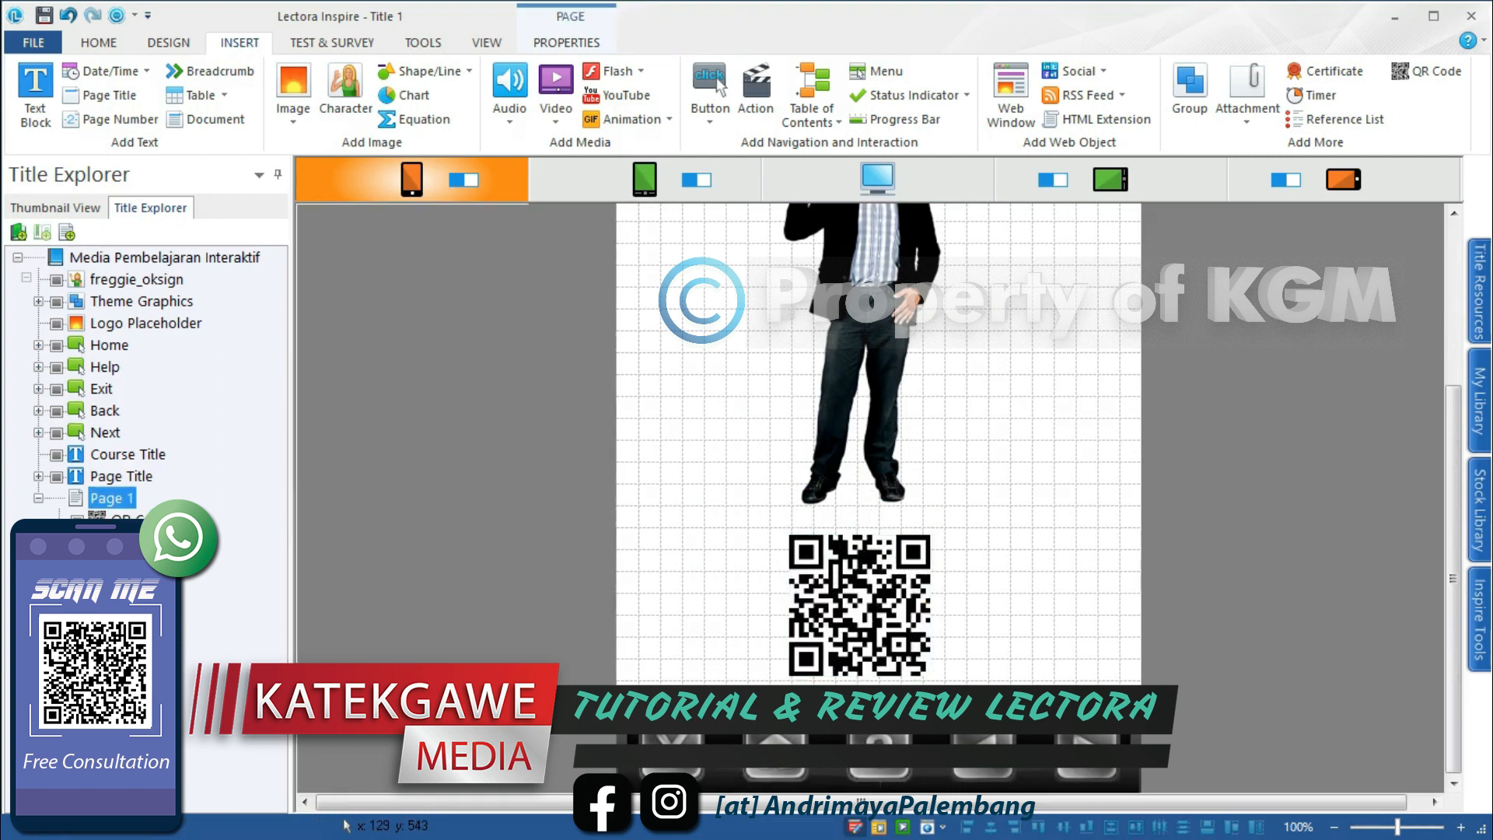
- Resize the QR code from its corners to about 139 by 139
{"action": "left_click", "coordinate": [846, 561]}
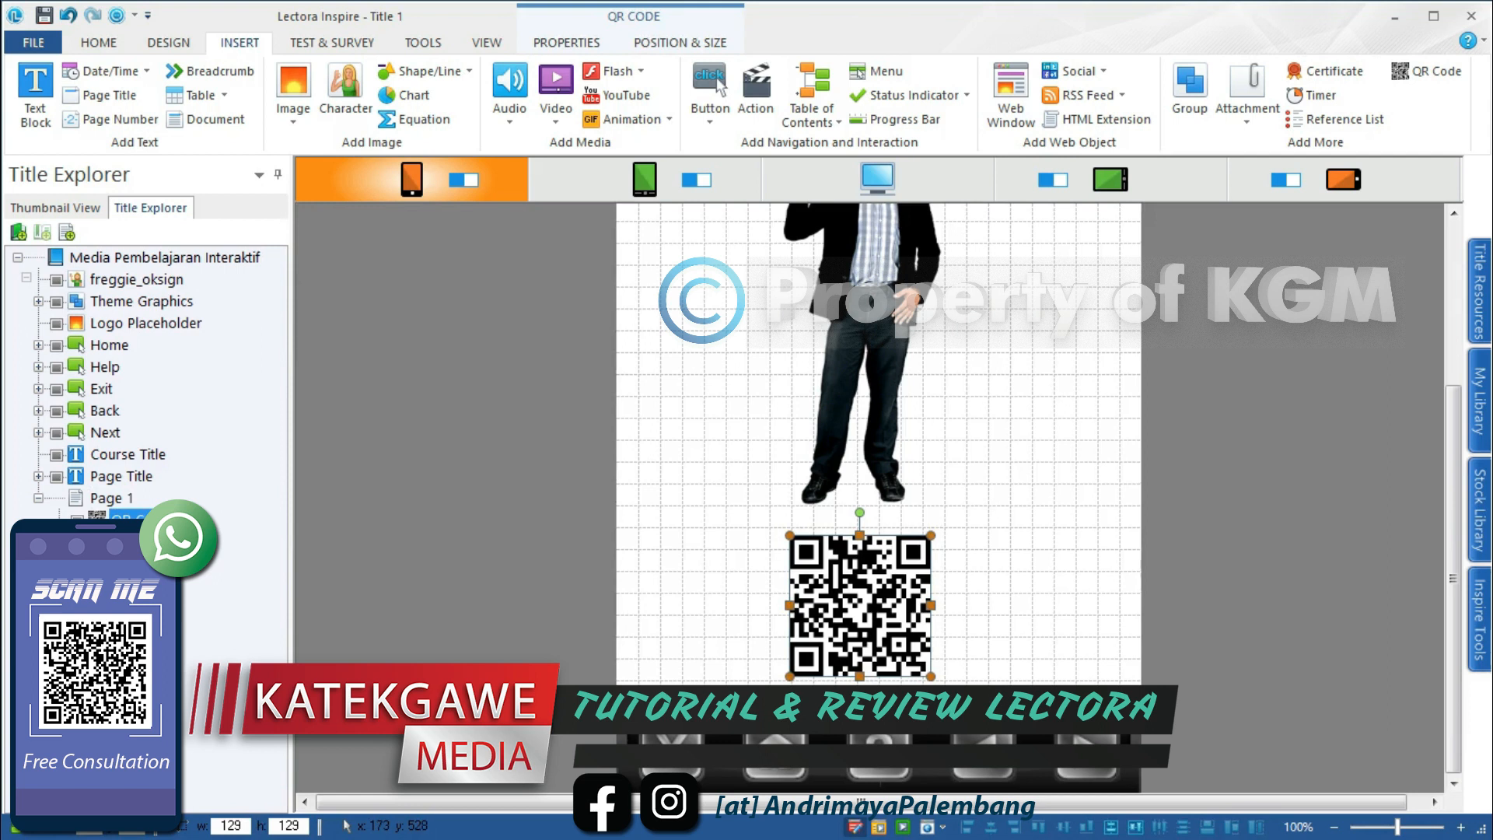
{"action": "left_click_drag", "start_coordinate": [790, 535], "coordinate": [782, 528]}
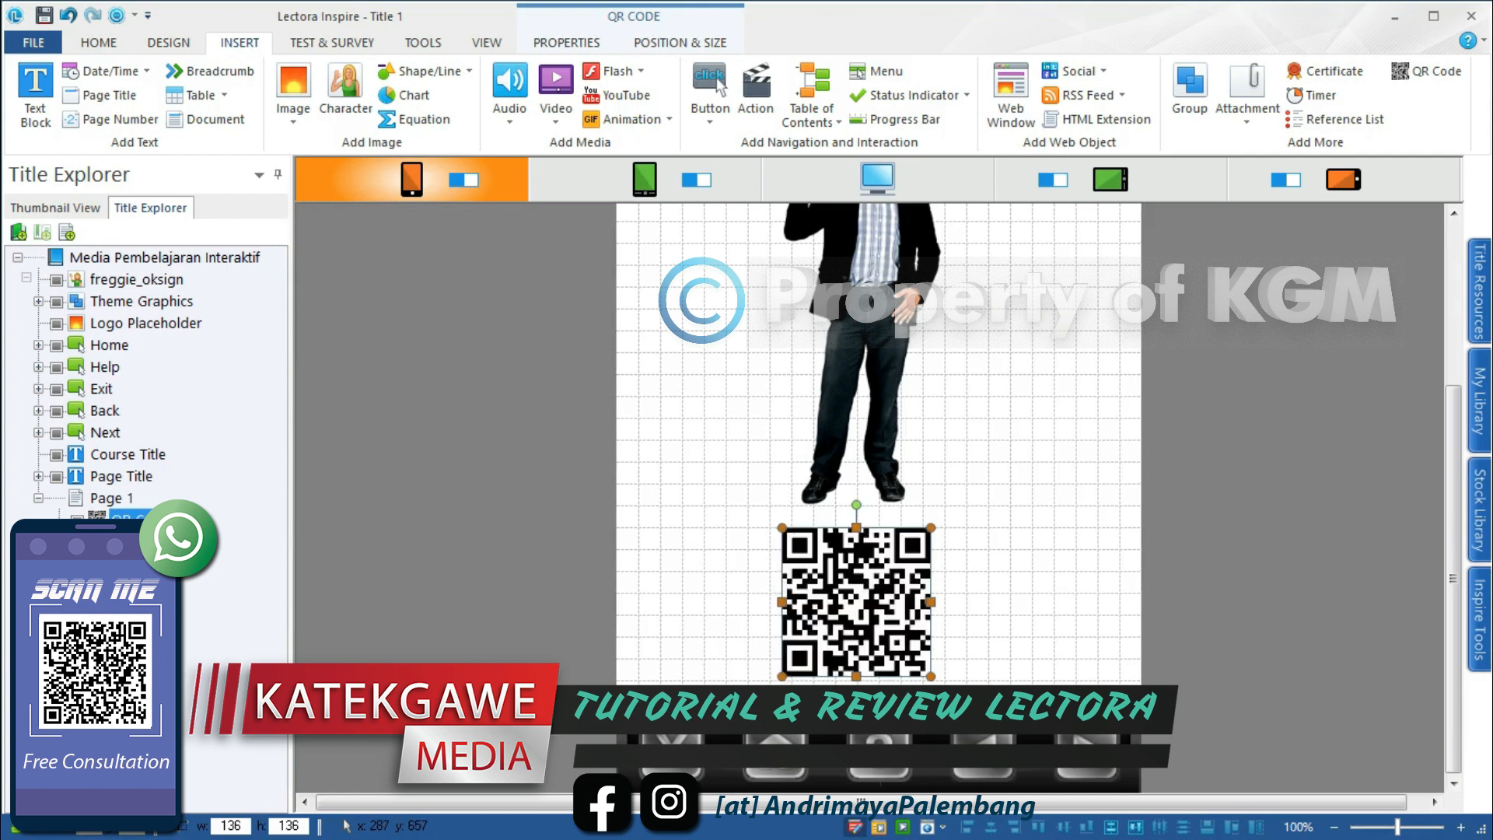
{"action": "left_click_drag", "start_coordinate": [932, 676], "coordinate": [935, 679]}
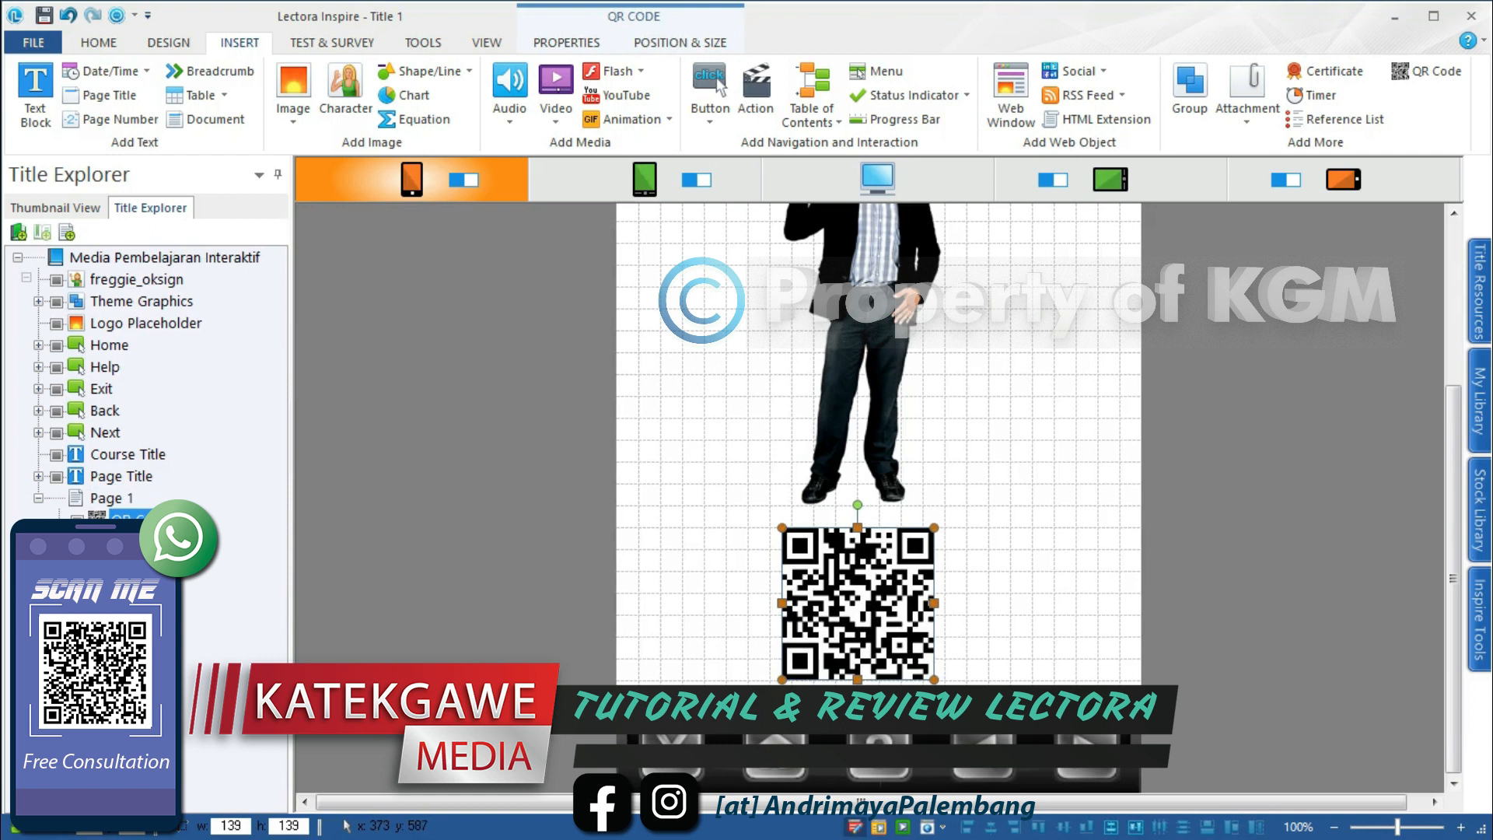
{"action": "left_click", "coordinate": [1023, 598]}
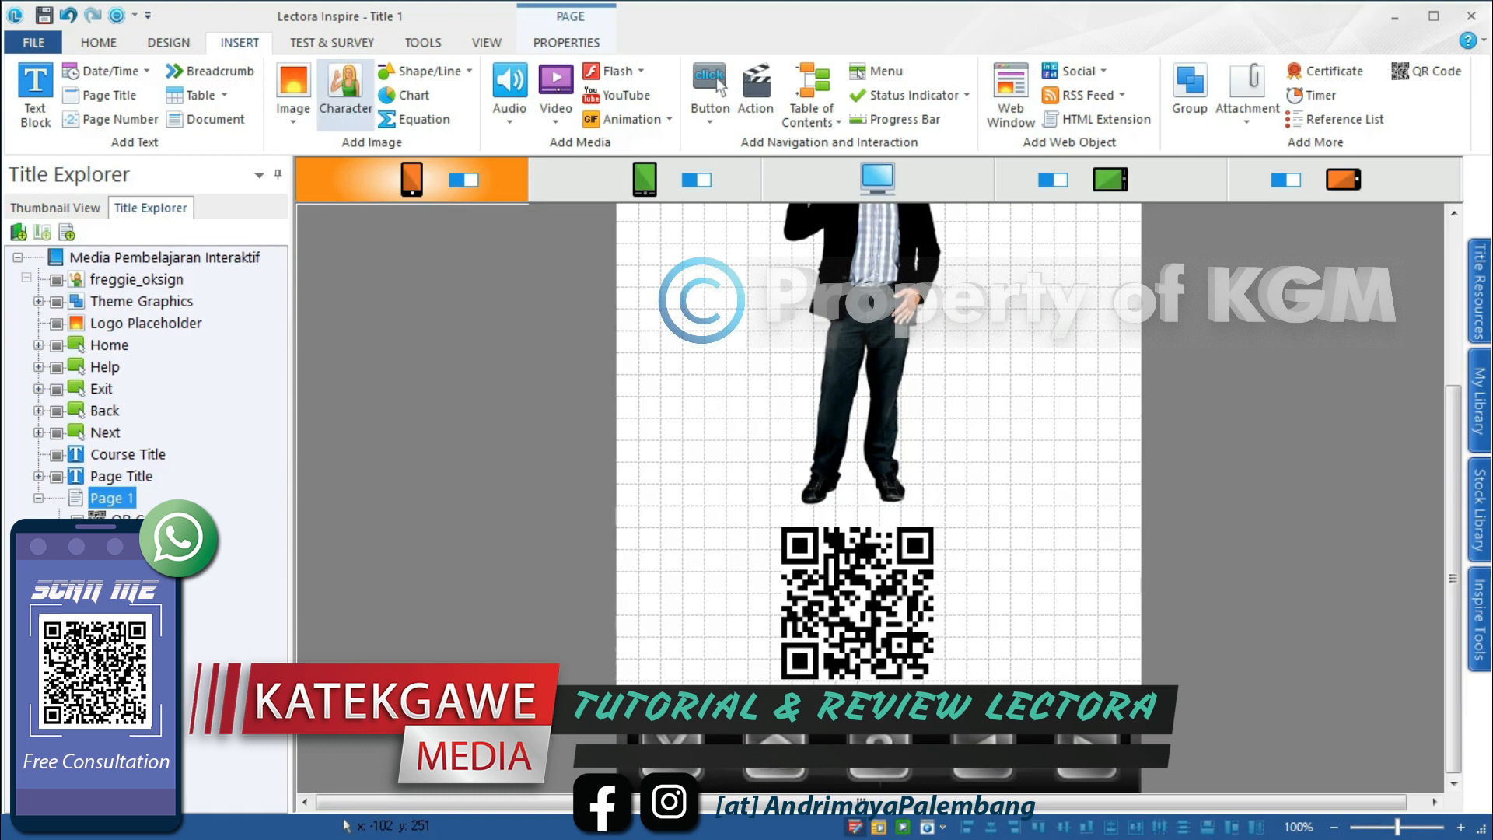
{"action": "left_click", "coordinate": [98, 43]}
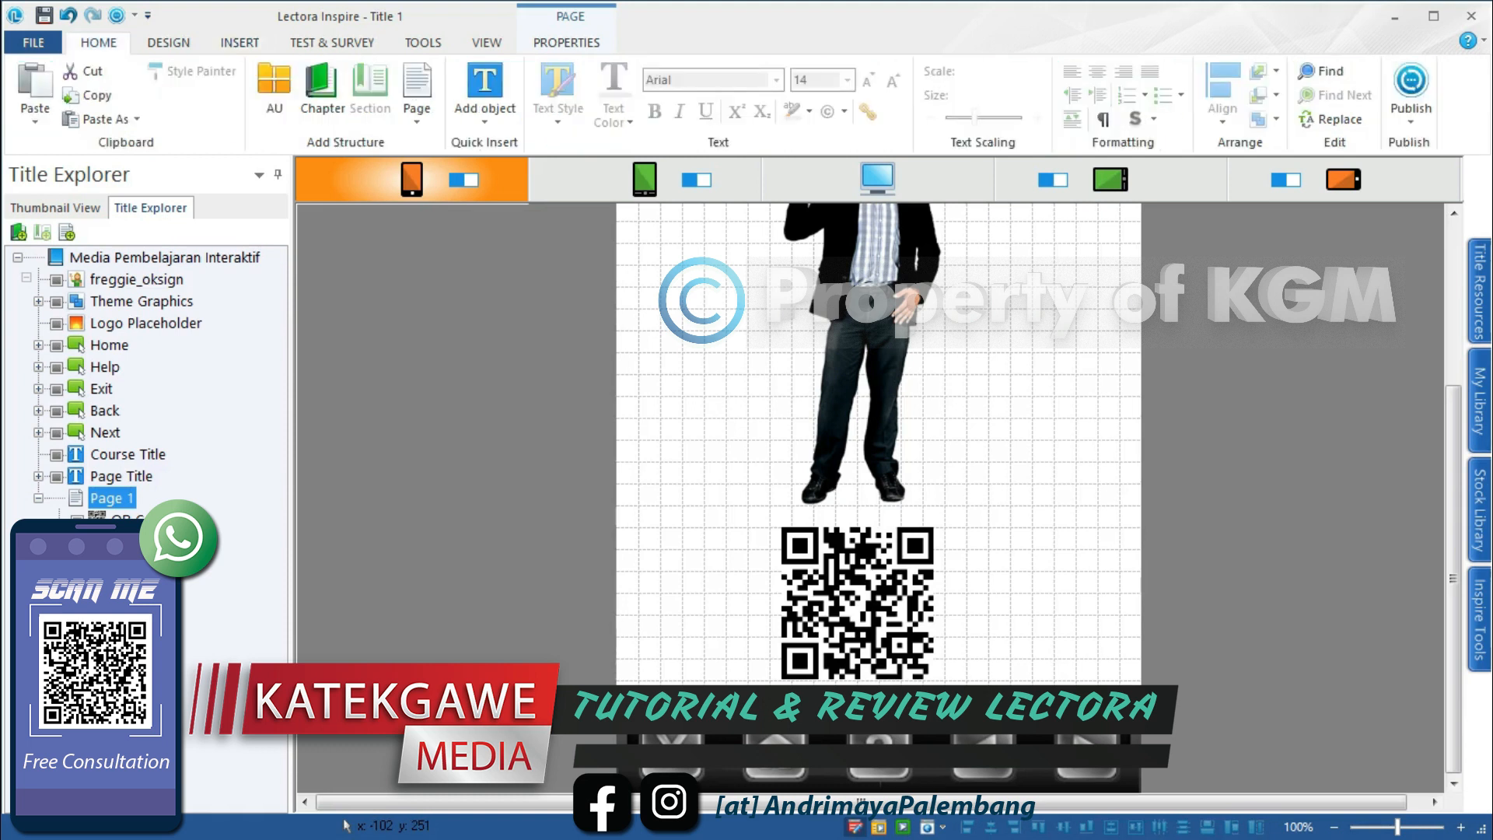
- Start ReviewLink publishing and save the title as Media Pembelajaran Interaktif
{"action": "left_click", "coordinate": [1411, 113]}
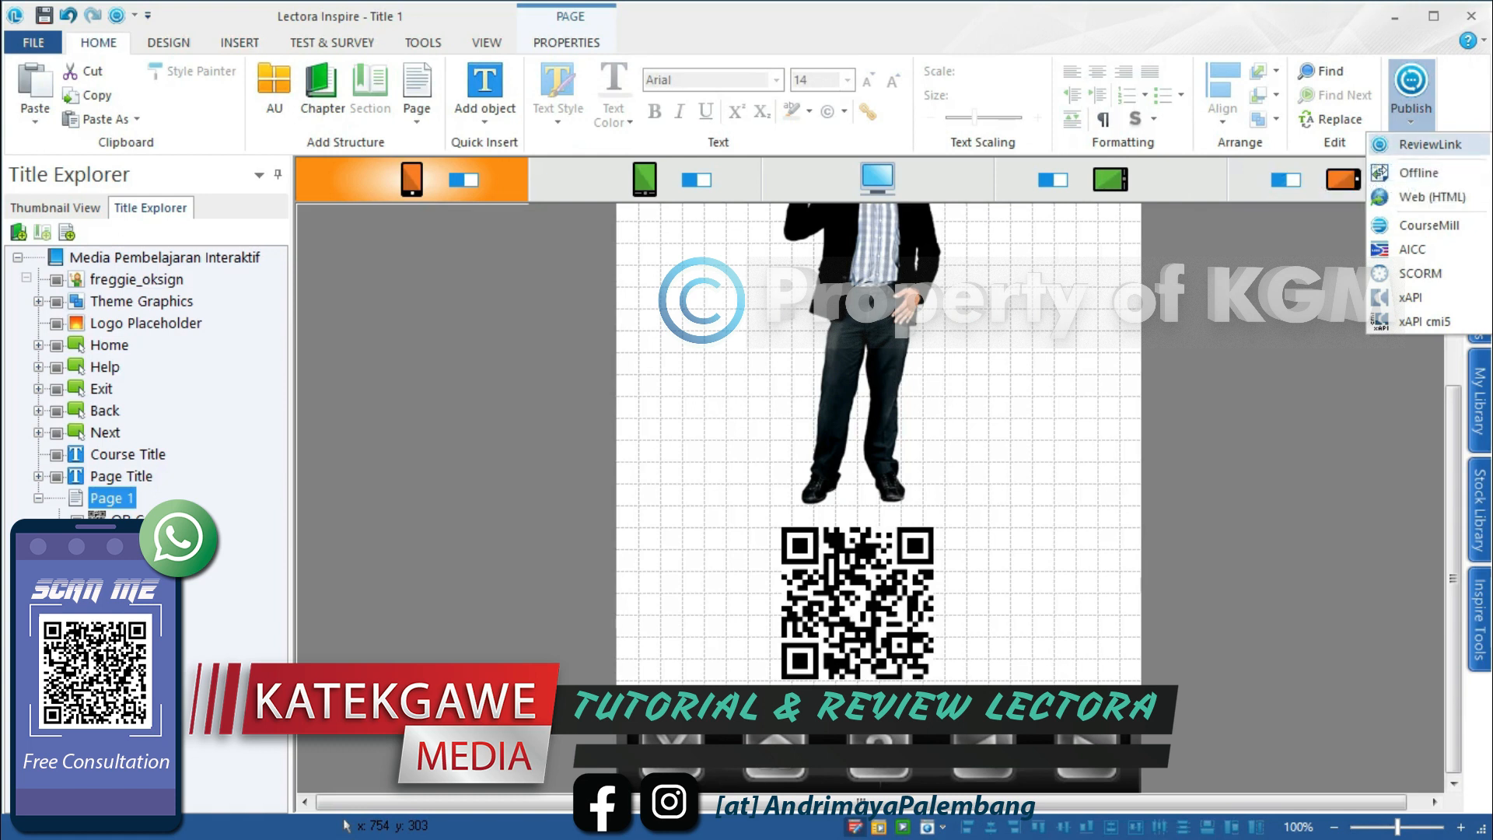
{"action": "left_click", "coordinate": [1429, 144]}
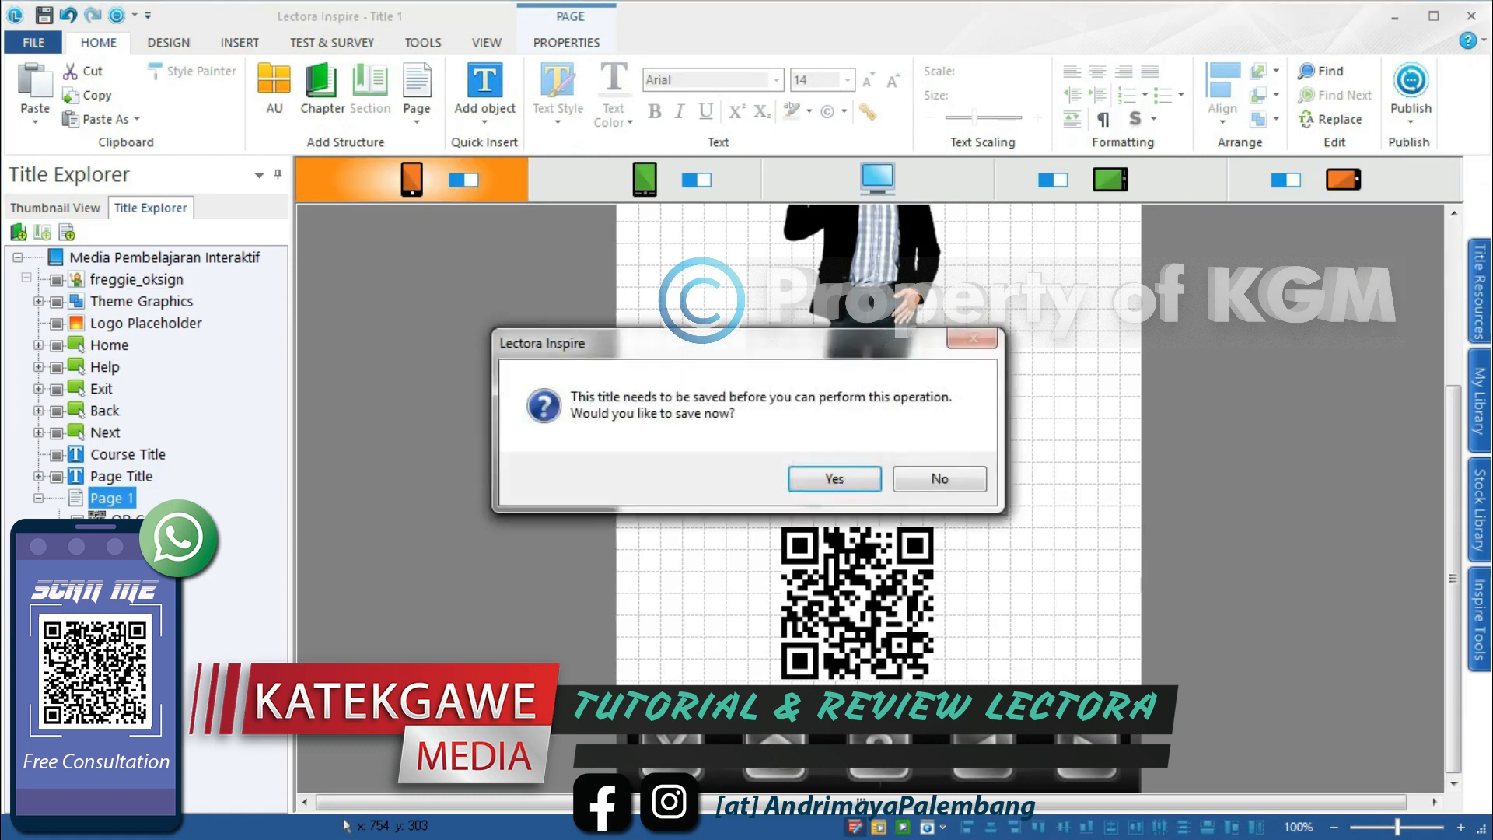
{"action": "key", "text": "Return"}
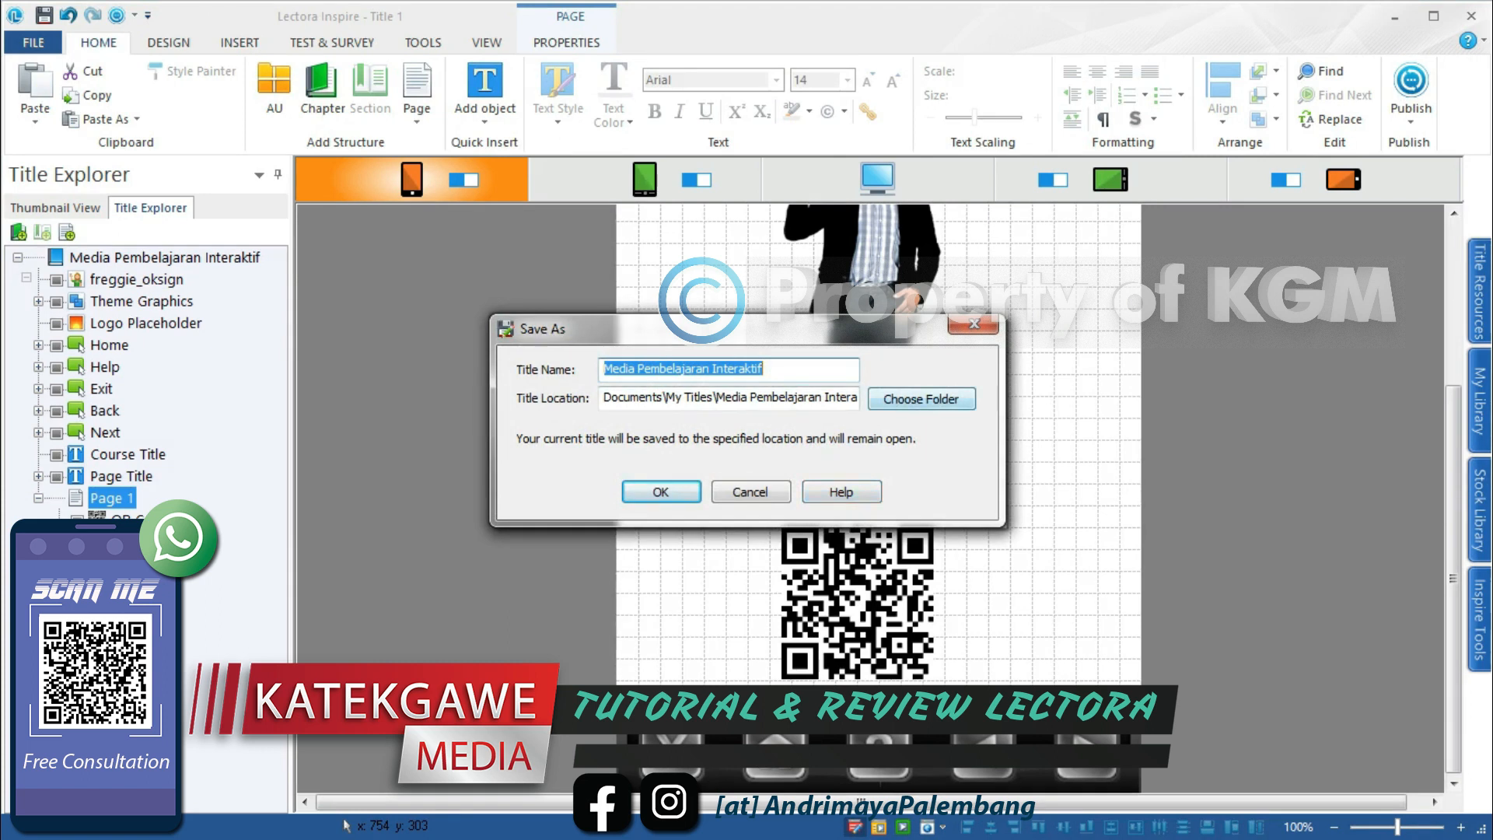
{"action": "key", "text": "Return"}
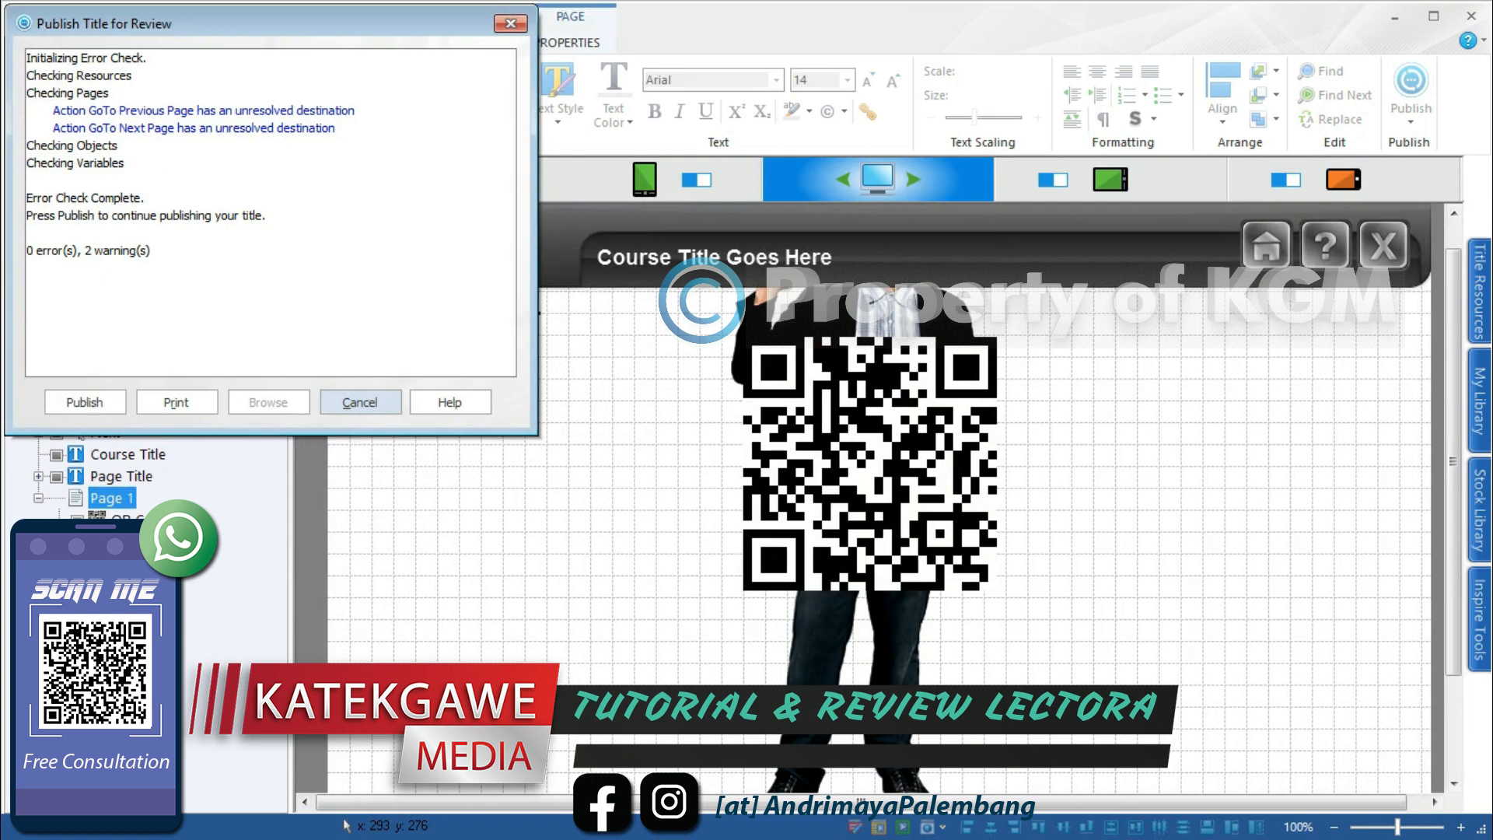
- Enter the ReviewLink account e-mail and password, then dismiss the secure channel error
{"action": "left_click", "coordinate": [84, 402]}
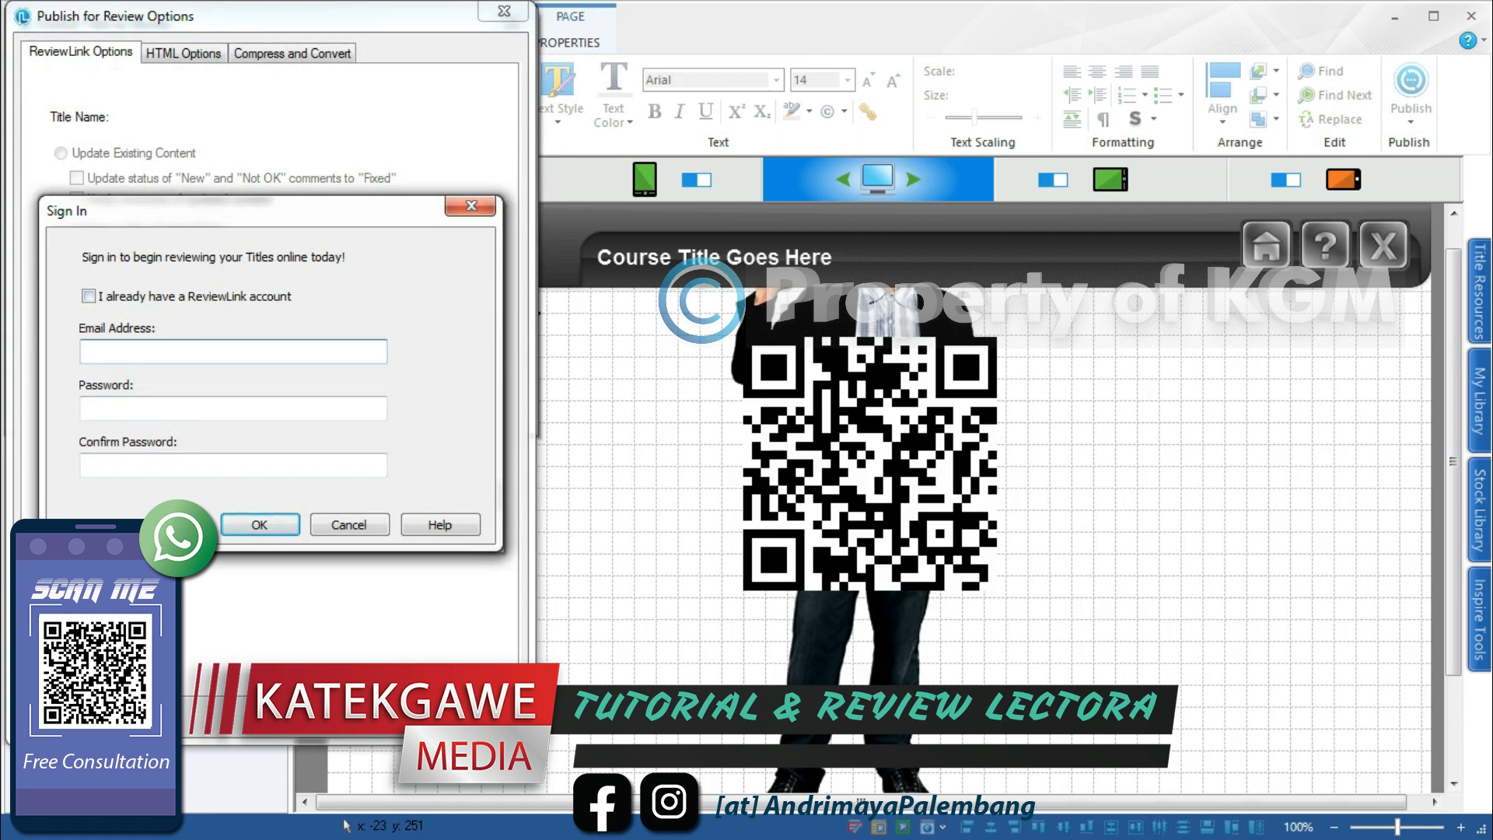
{"action": "key", "text": "Tab"}
{"action": "type", "text": "********"}
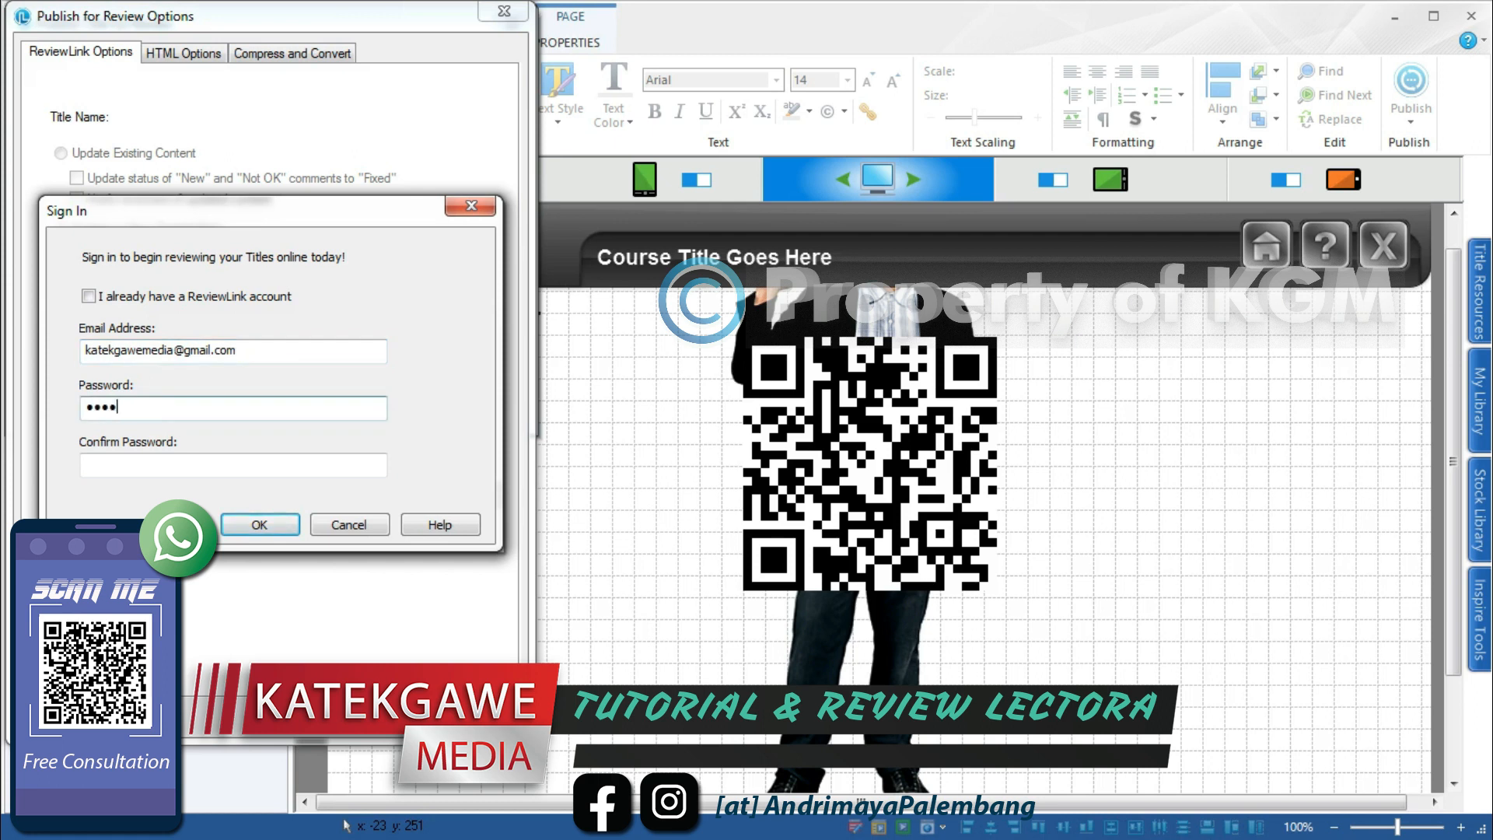
{"action": "type", "text": "*"}
{"action": "key", "text": "Tab"}
{"action": "type", "text": "*********"}
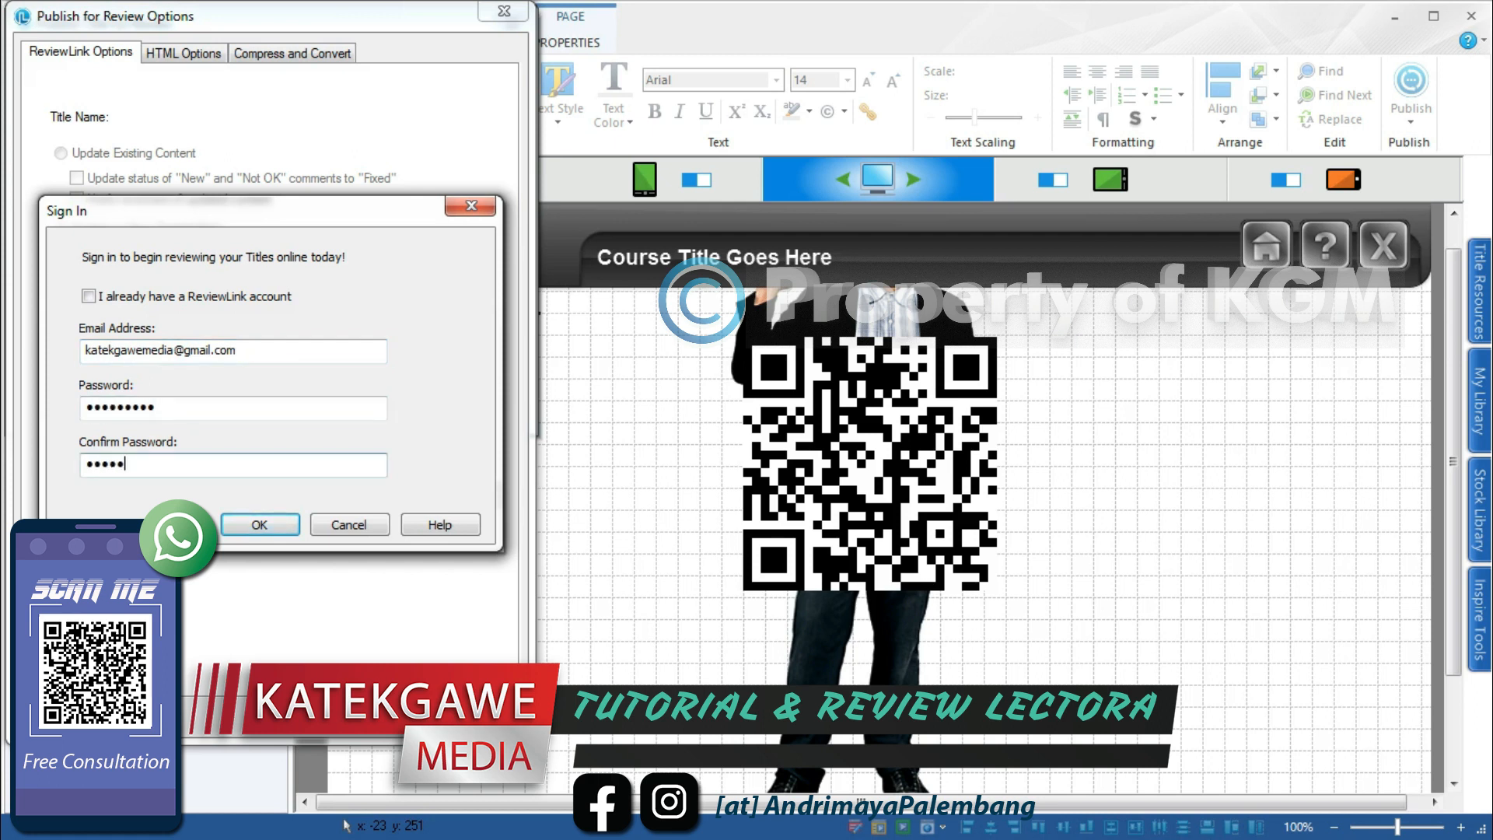
{"action": "key", "text": "Return"}
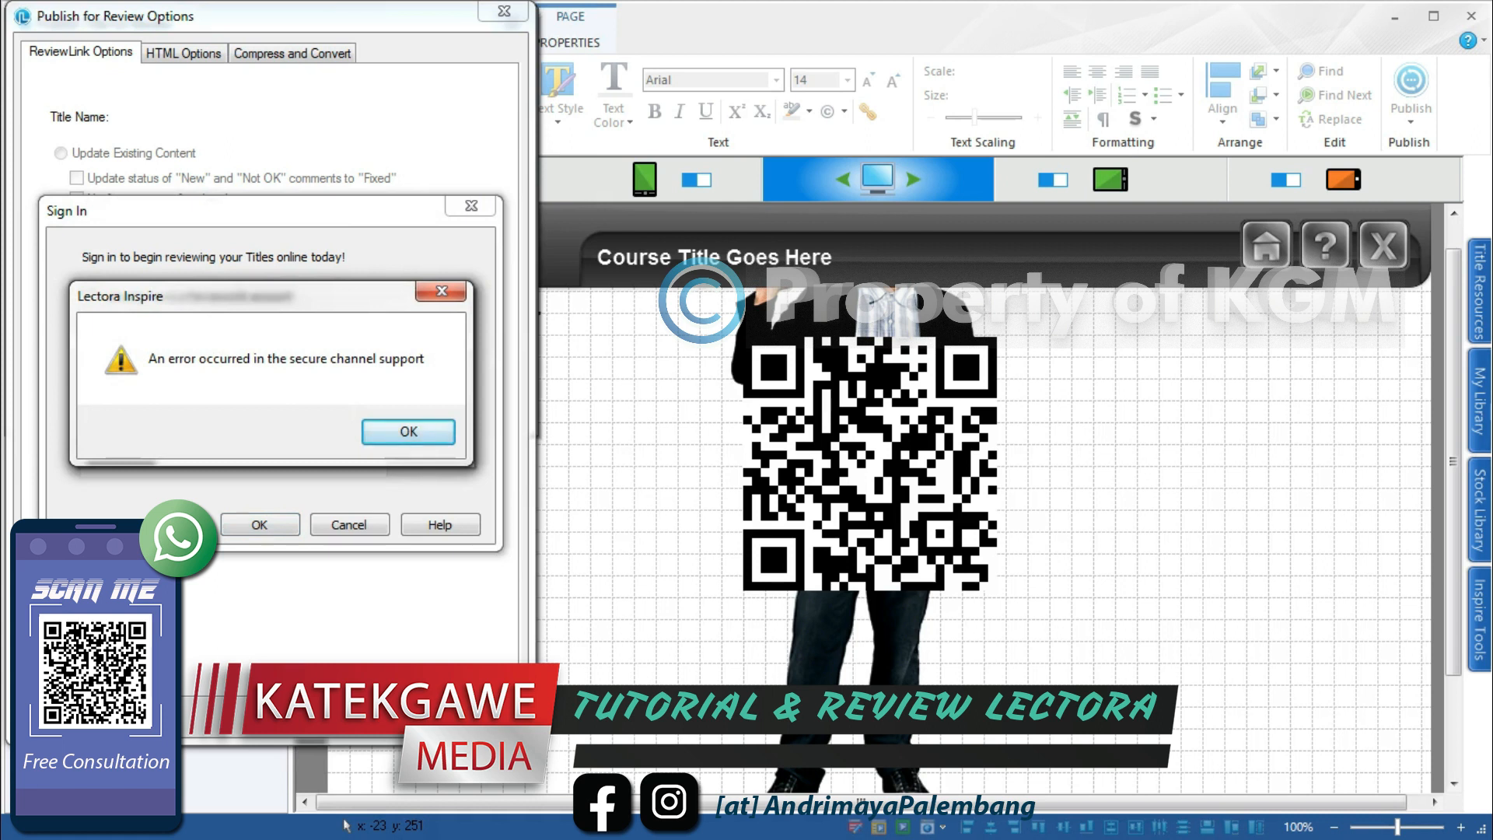
{"action": "key", "text": "Return"}
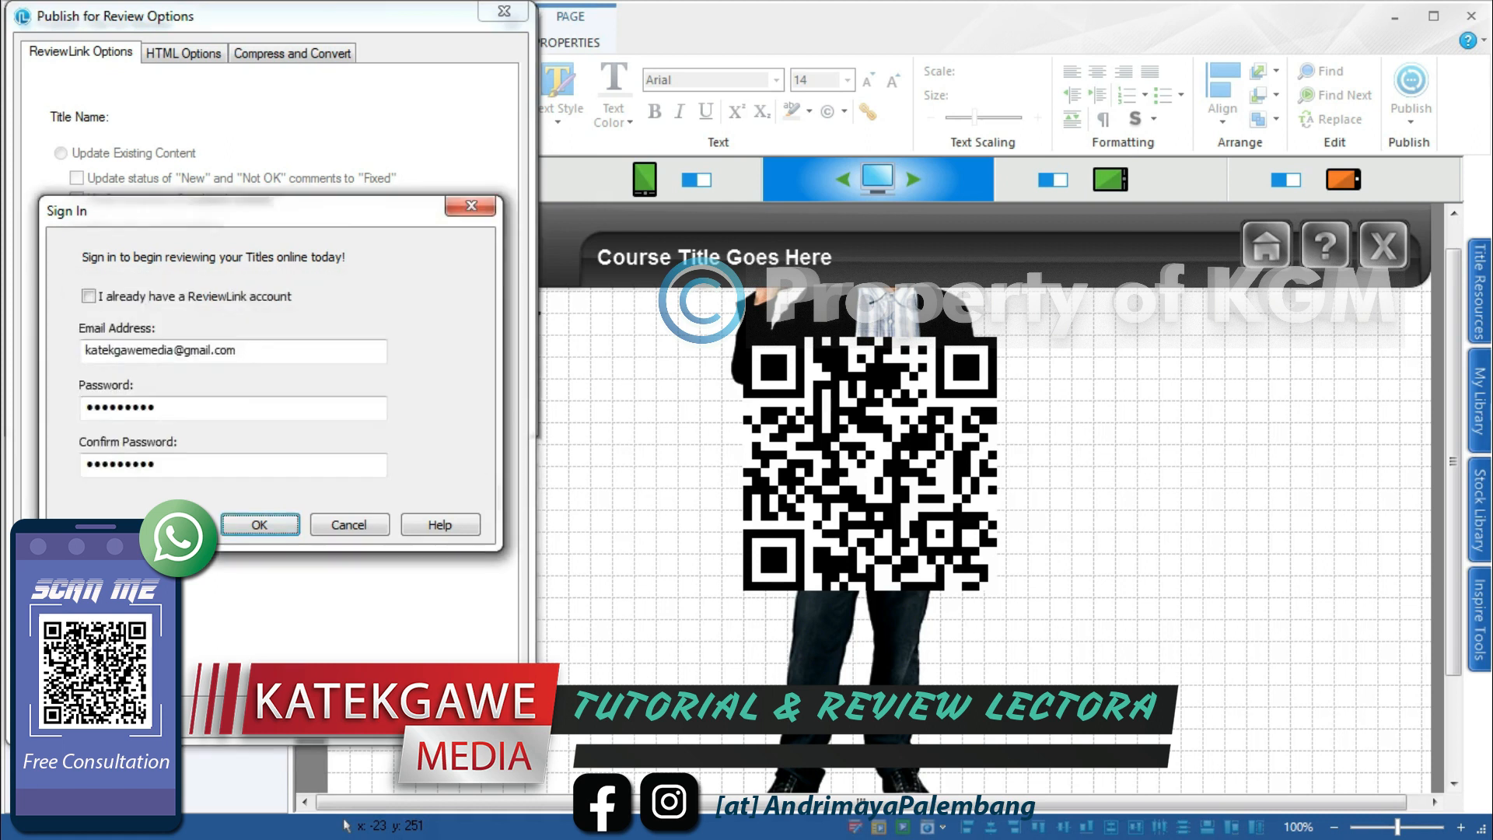
{"action": "key", "text": "Return"}
{"action": "key", "text": "Return"}
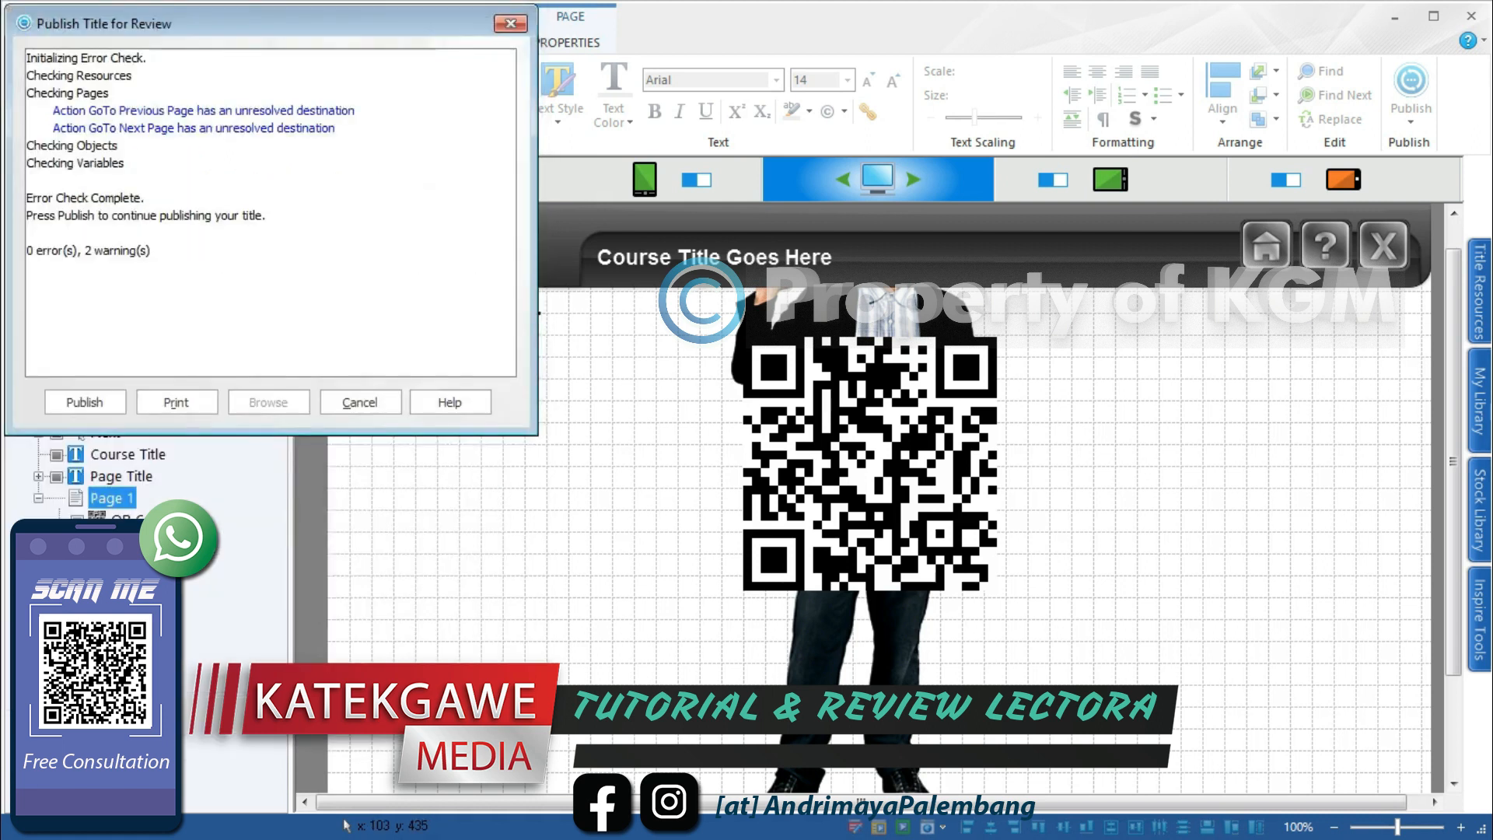
- Cancel ReviewLink, switch to Publish for Offline Use, and choose Publish all pages
{"action": "left_click", "coordinate": [360, 402]}
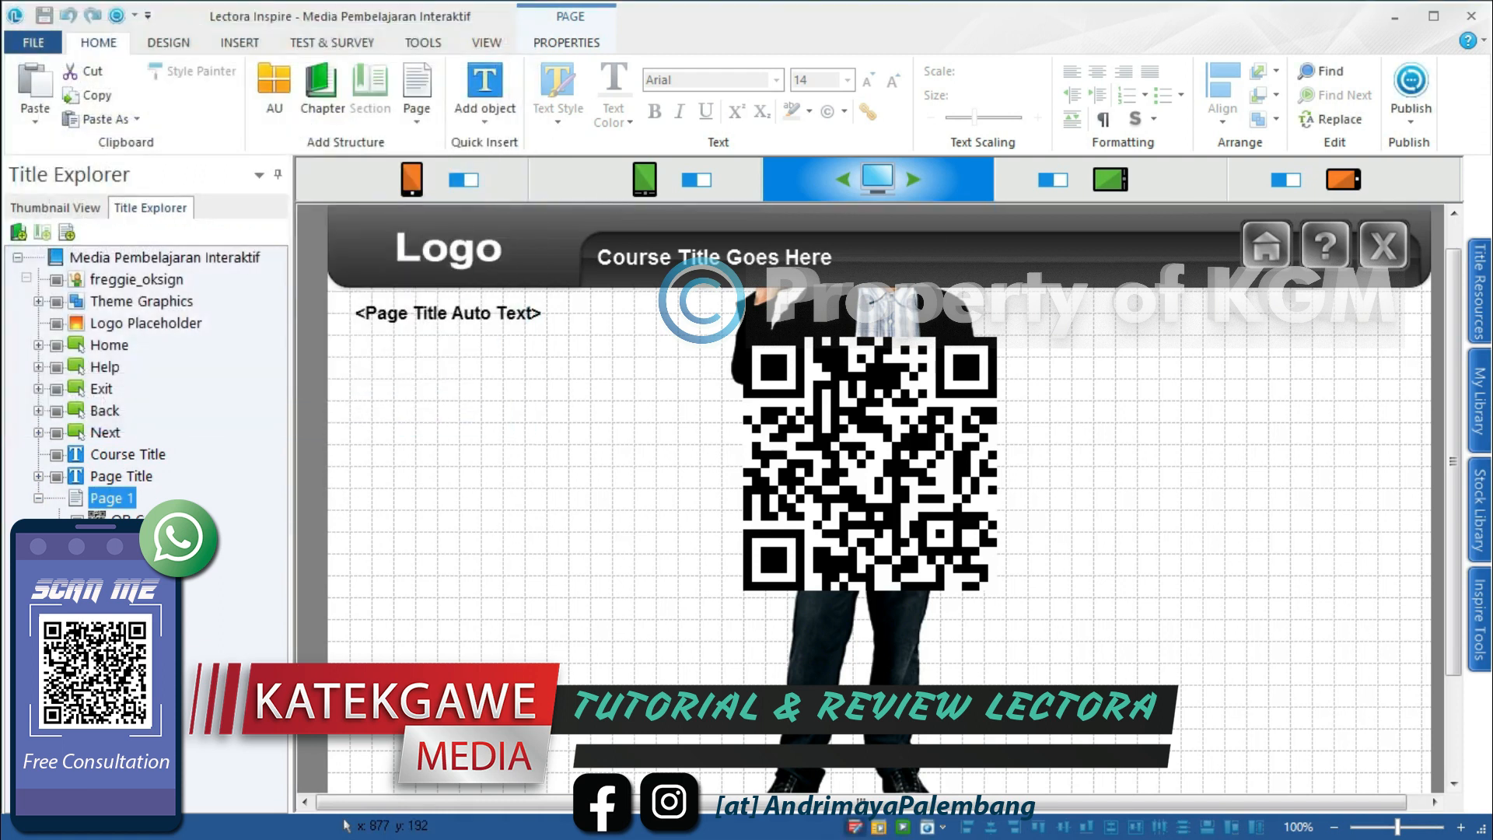
{"action": "left_click", "coordinate": [1412, 101]}
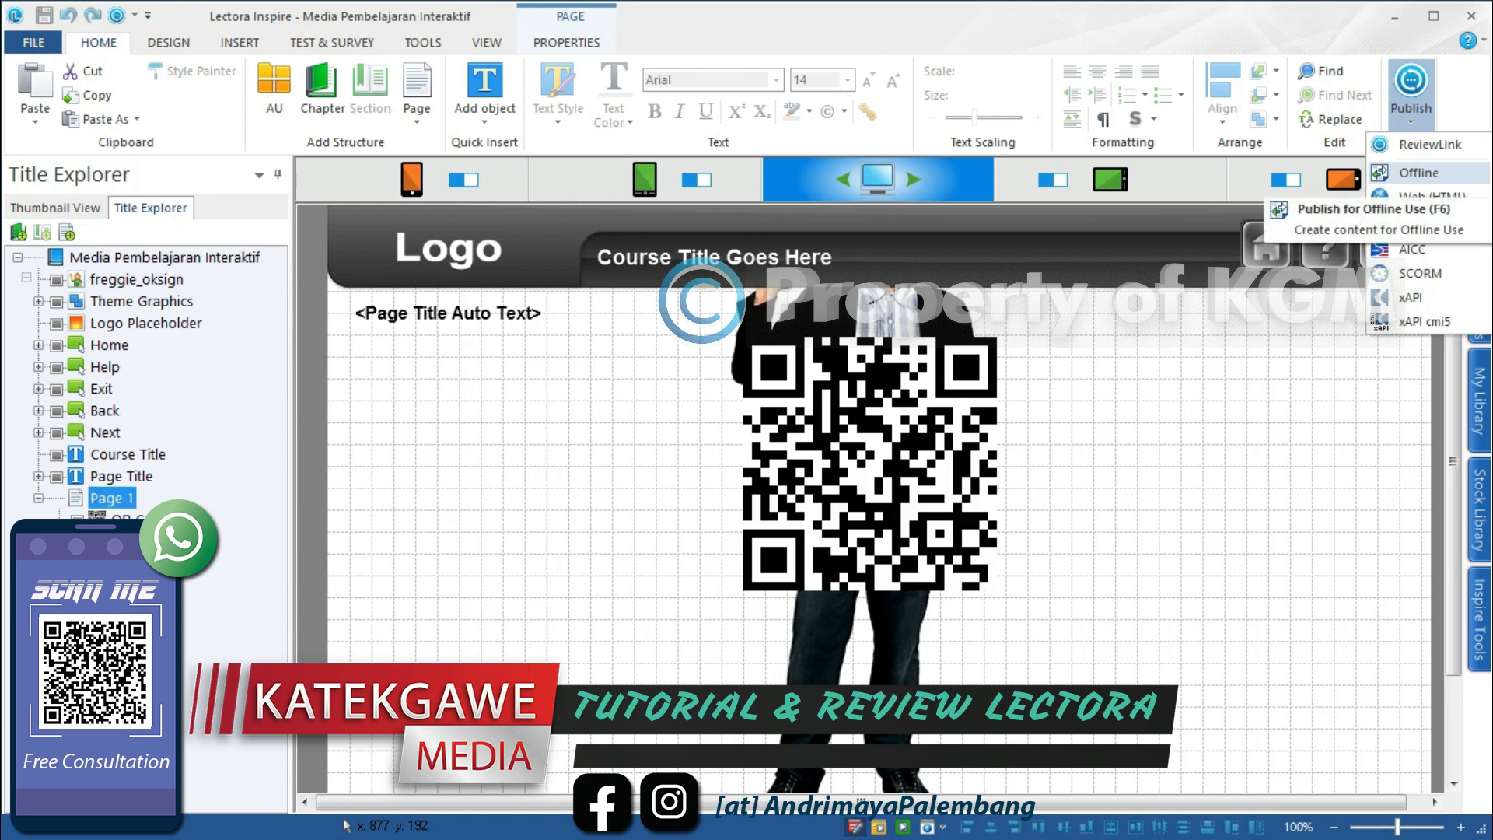
{"action": "left_click", "coordinate": [1411, 173]}
{"action": "left_click", "coordinate": [84, 403]}
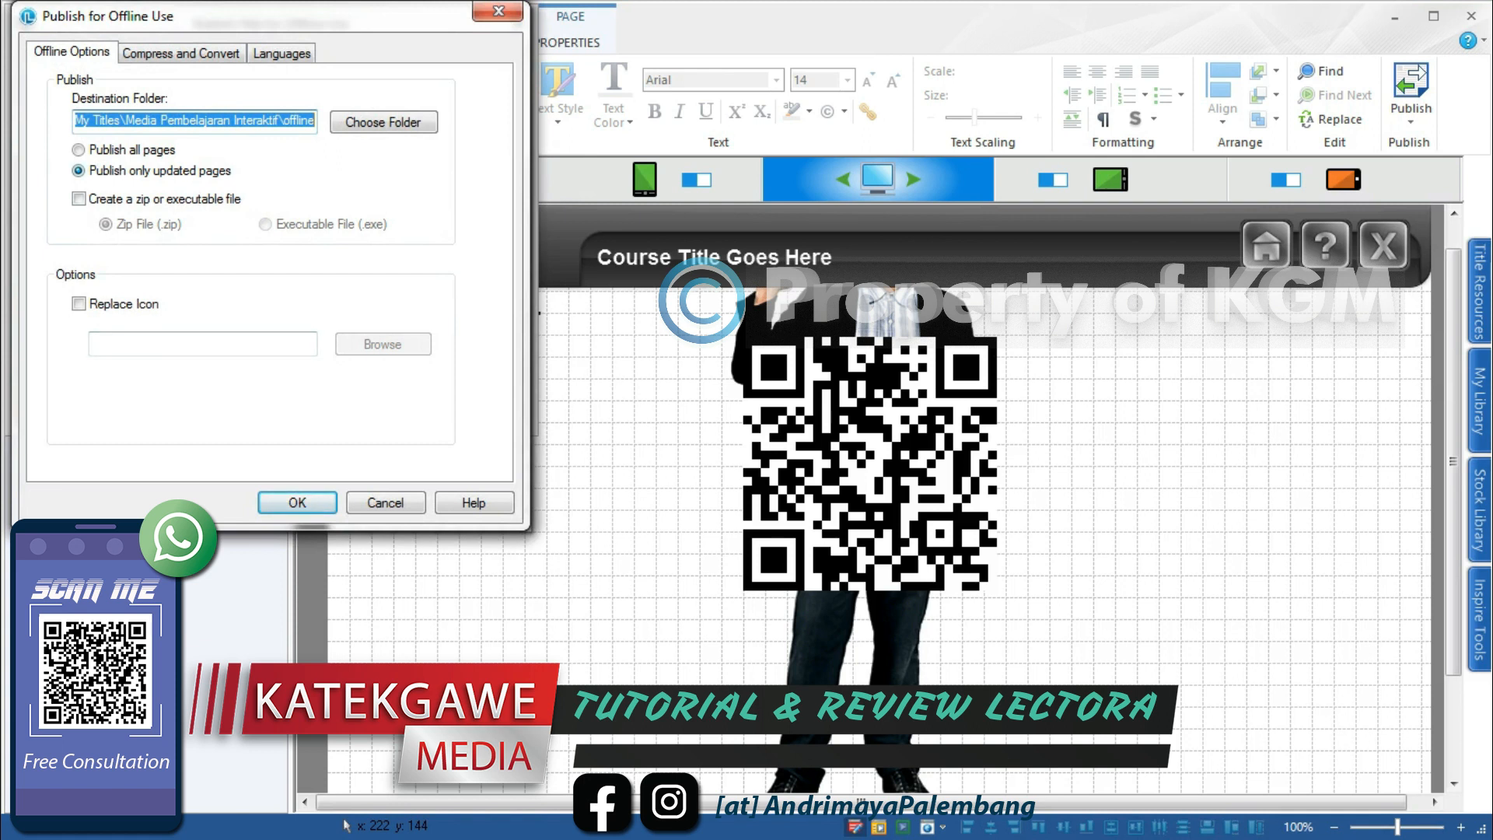
{"action": "left_click", "coordinate": [78, 150]}
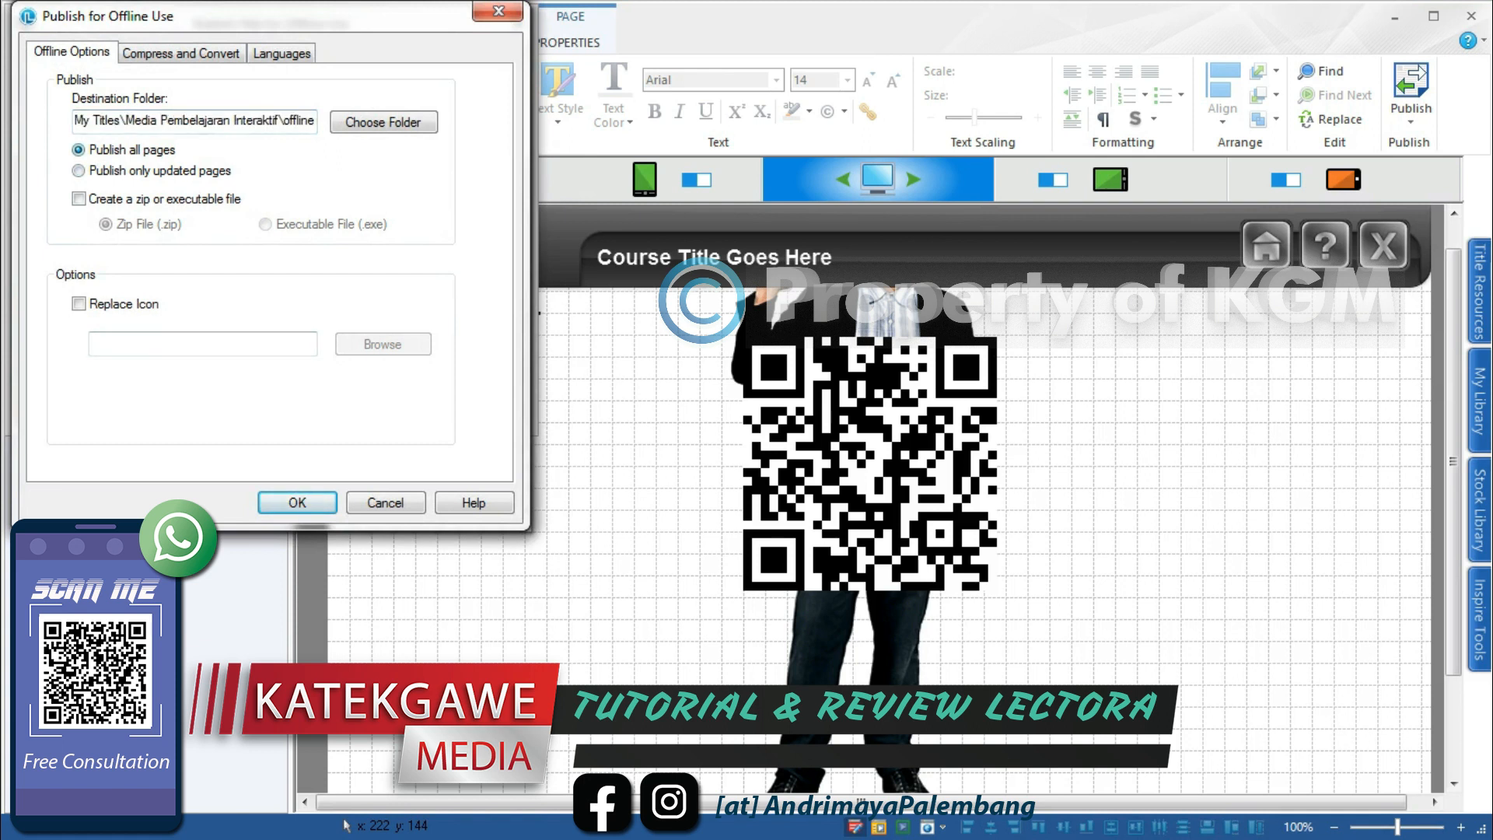
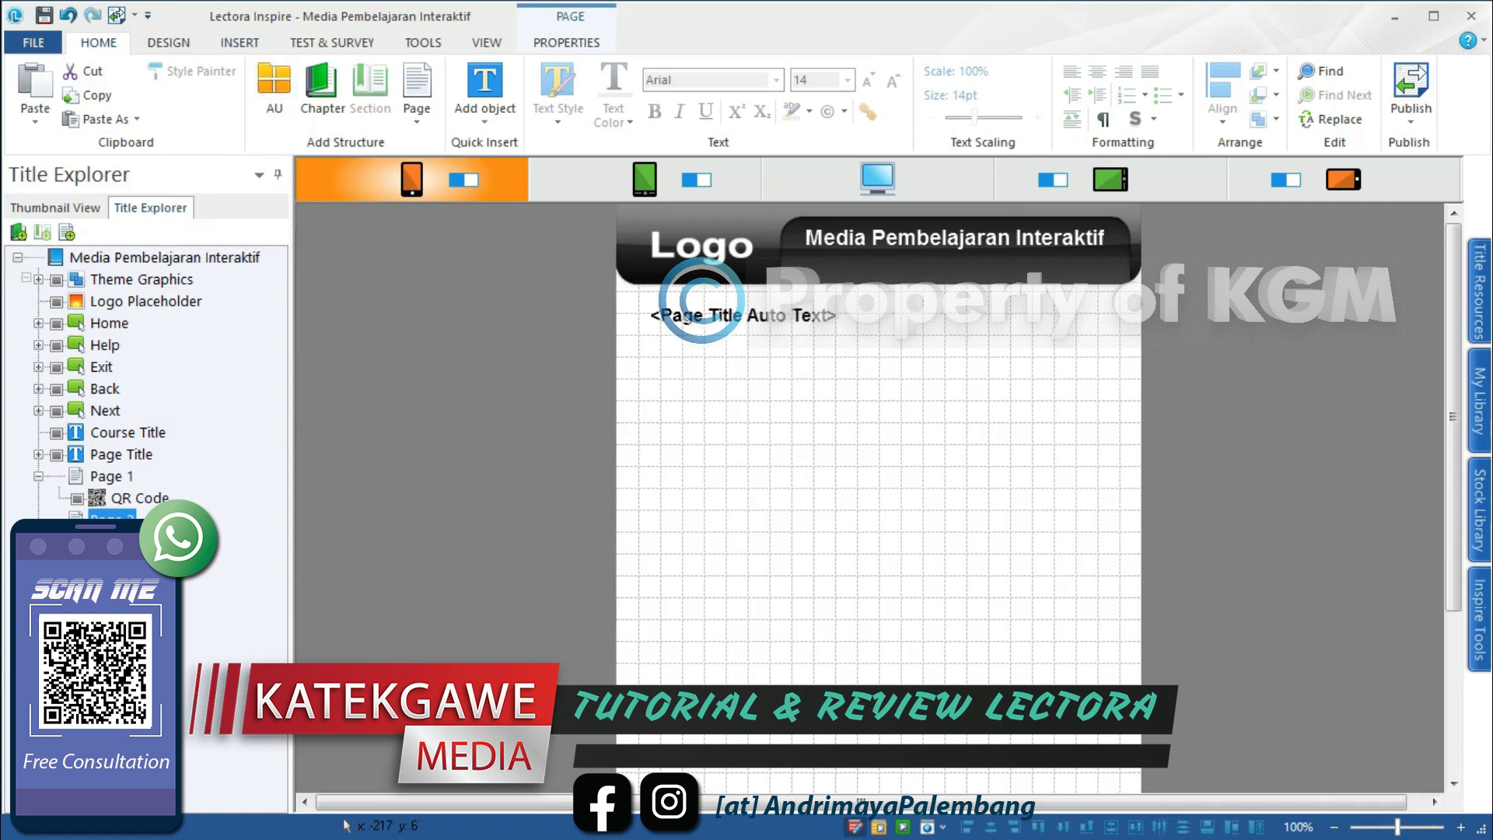
- Start a new True or False question from the Test & Survey Question list
{"action": "left_click", "coordinate": [332, 42]}
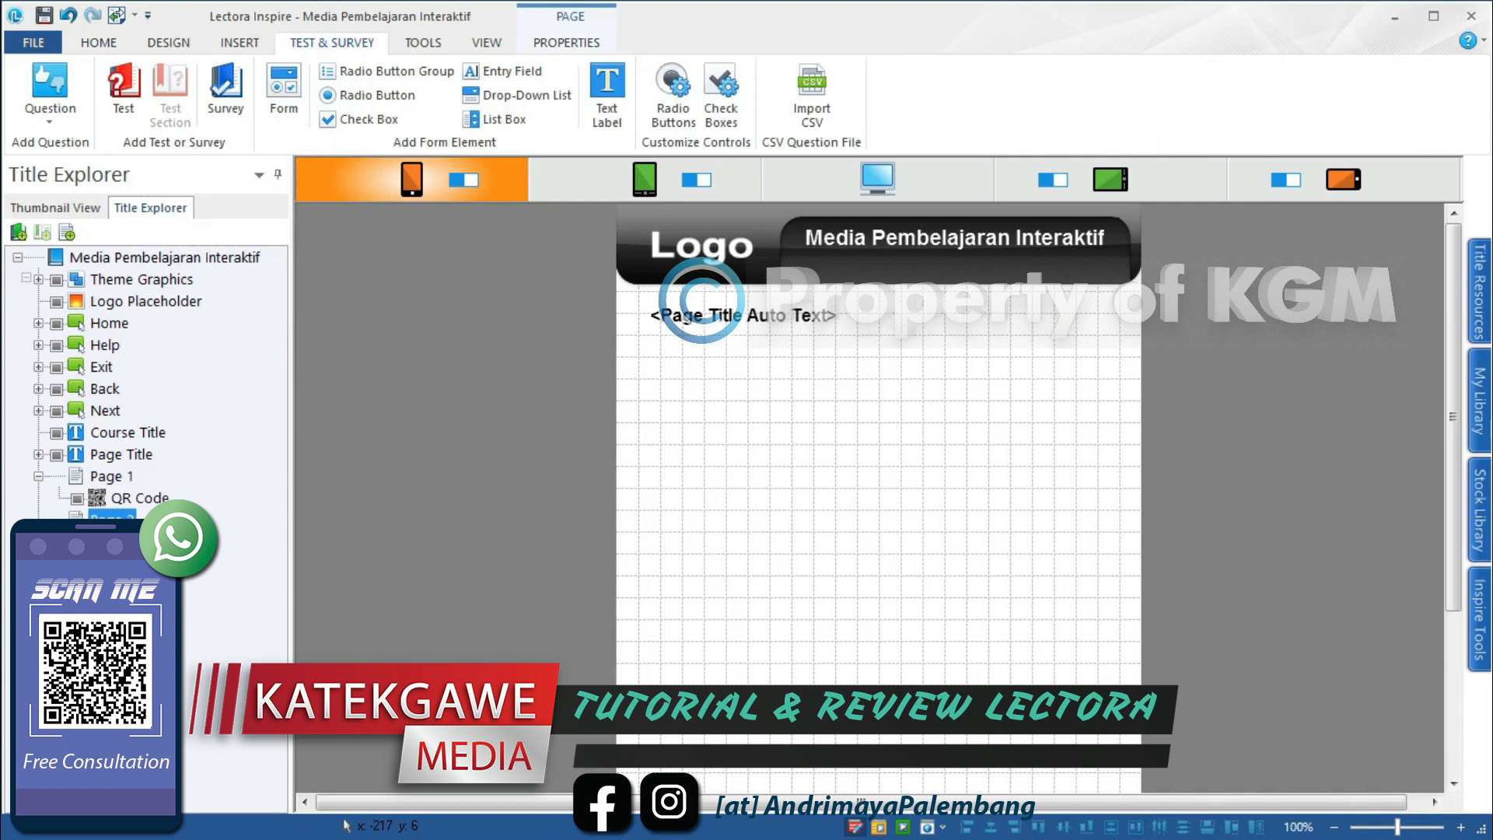
{"action": "left_click", "coordinate": [50, 98]}
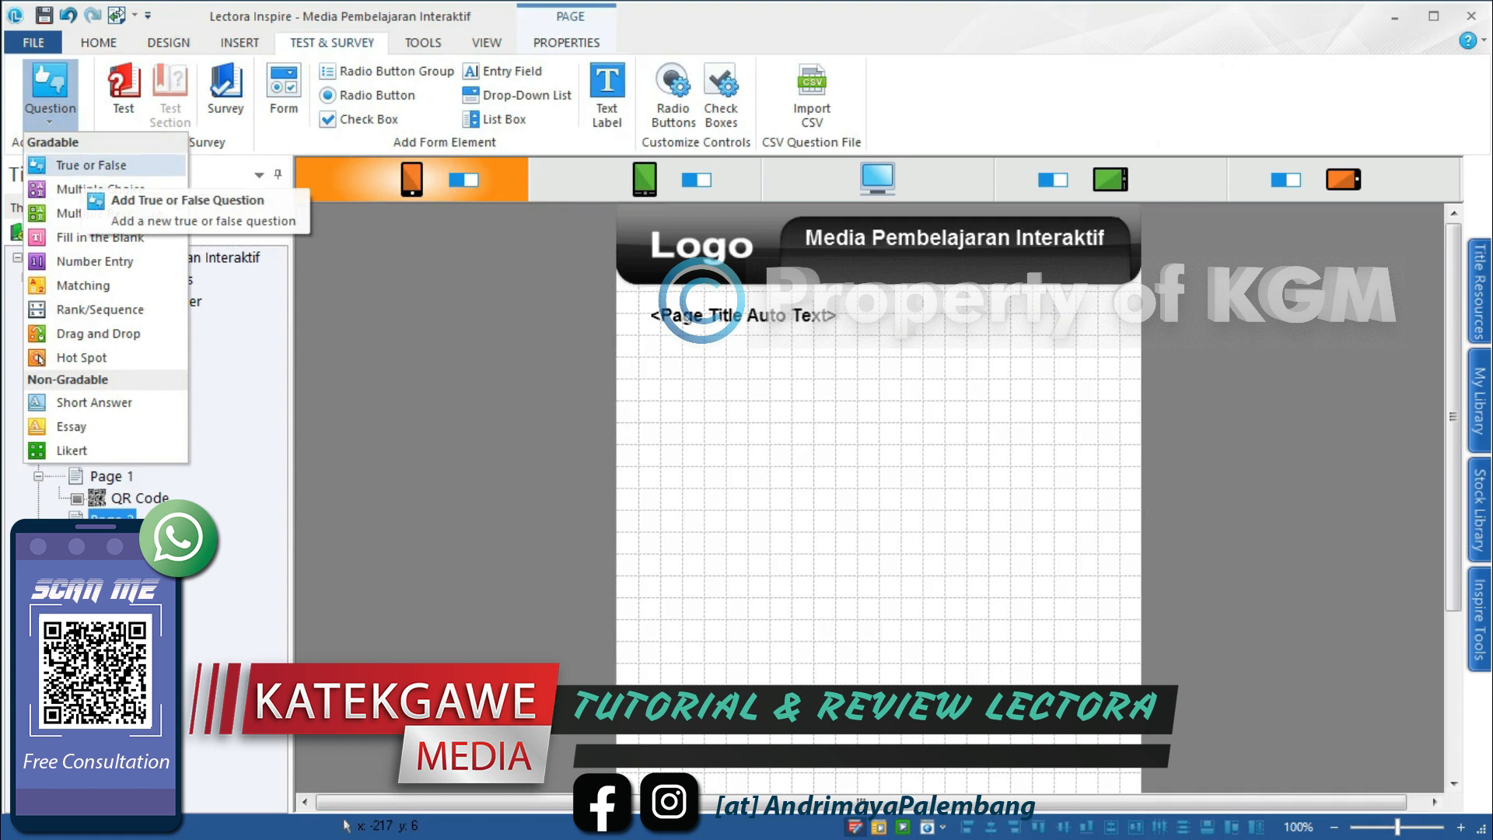
{"action": "left_click", "coordinate": [86, 165]}
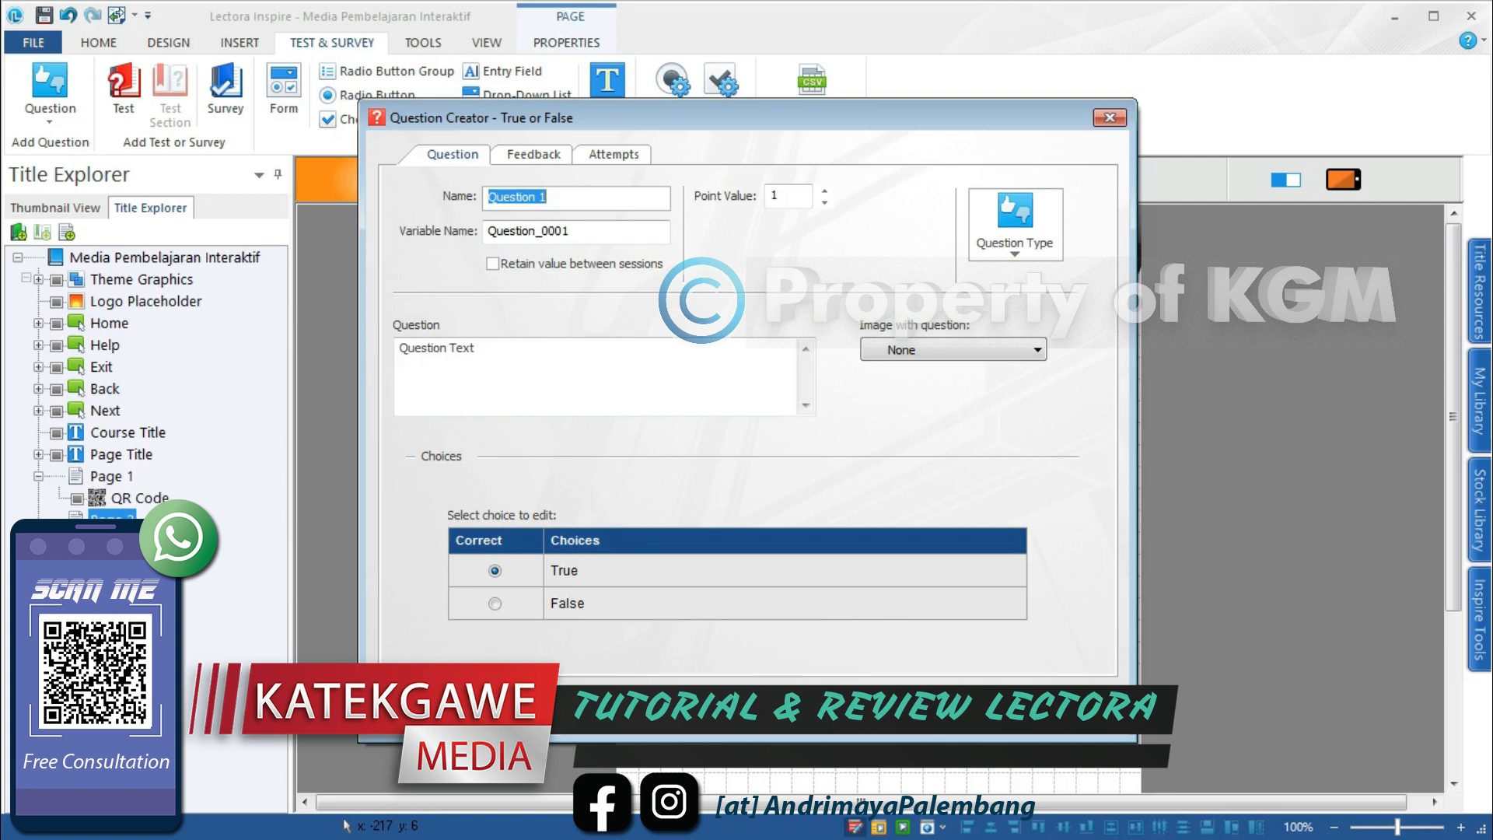
- Replace 'Question Text' with 'Channel KatekGawe Media dikelola dan dimaintain oleh' plus the manager's name, then add it
{"action": "left_click", "coordinate": [476, 349]}
{"action": "left_click_drag", "start_coordinate": [476, 348], "coordinate": [400, 348]}
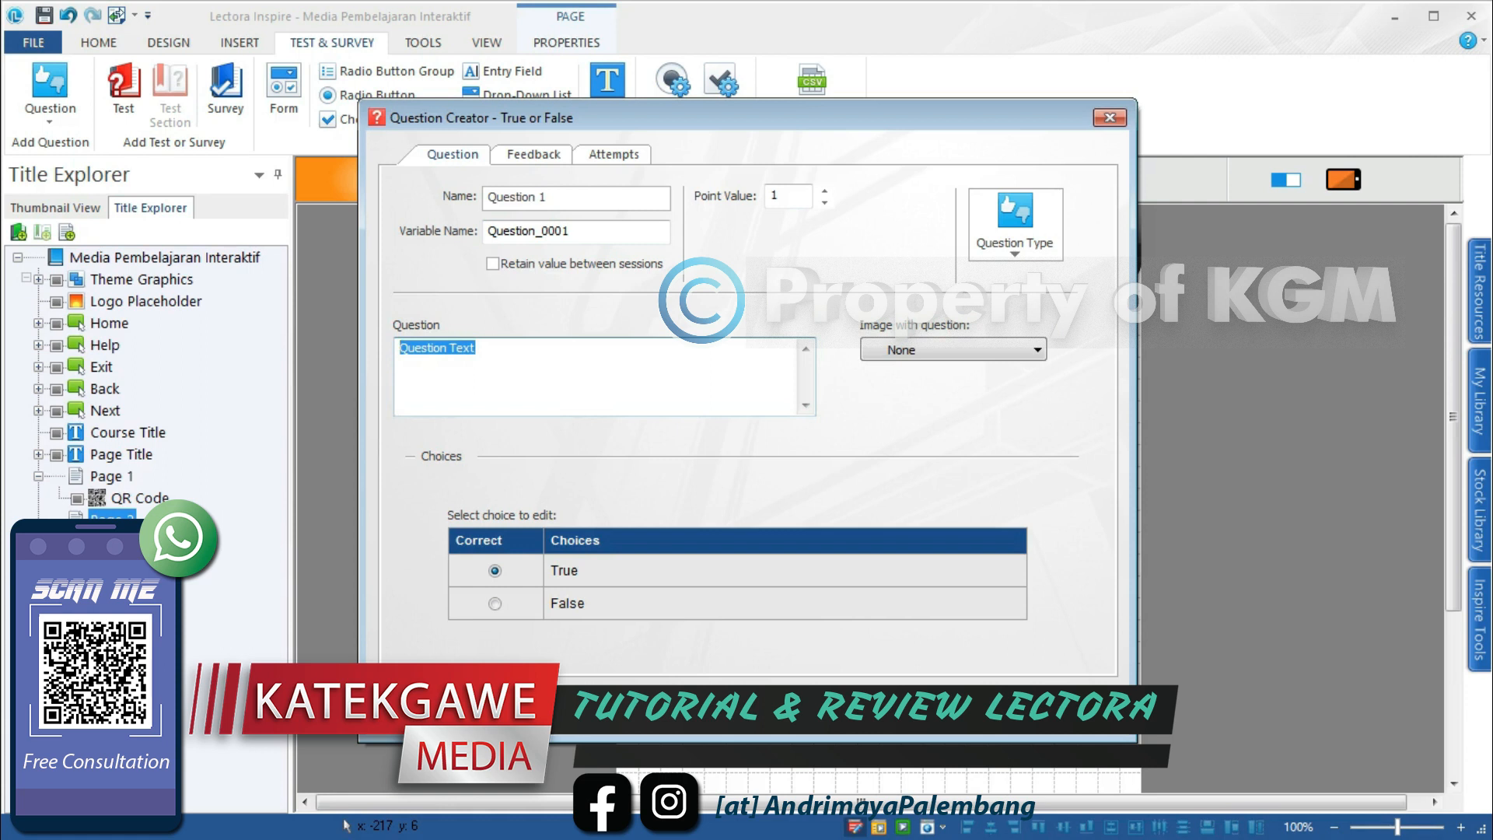
{"action": "key", "text": "BackSpace"}
{"action": "type", "text": "Channel KatekGawe Media"}
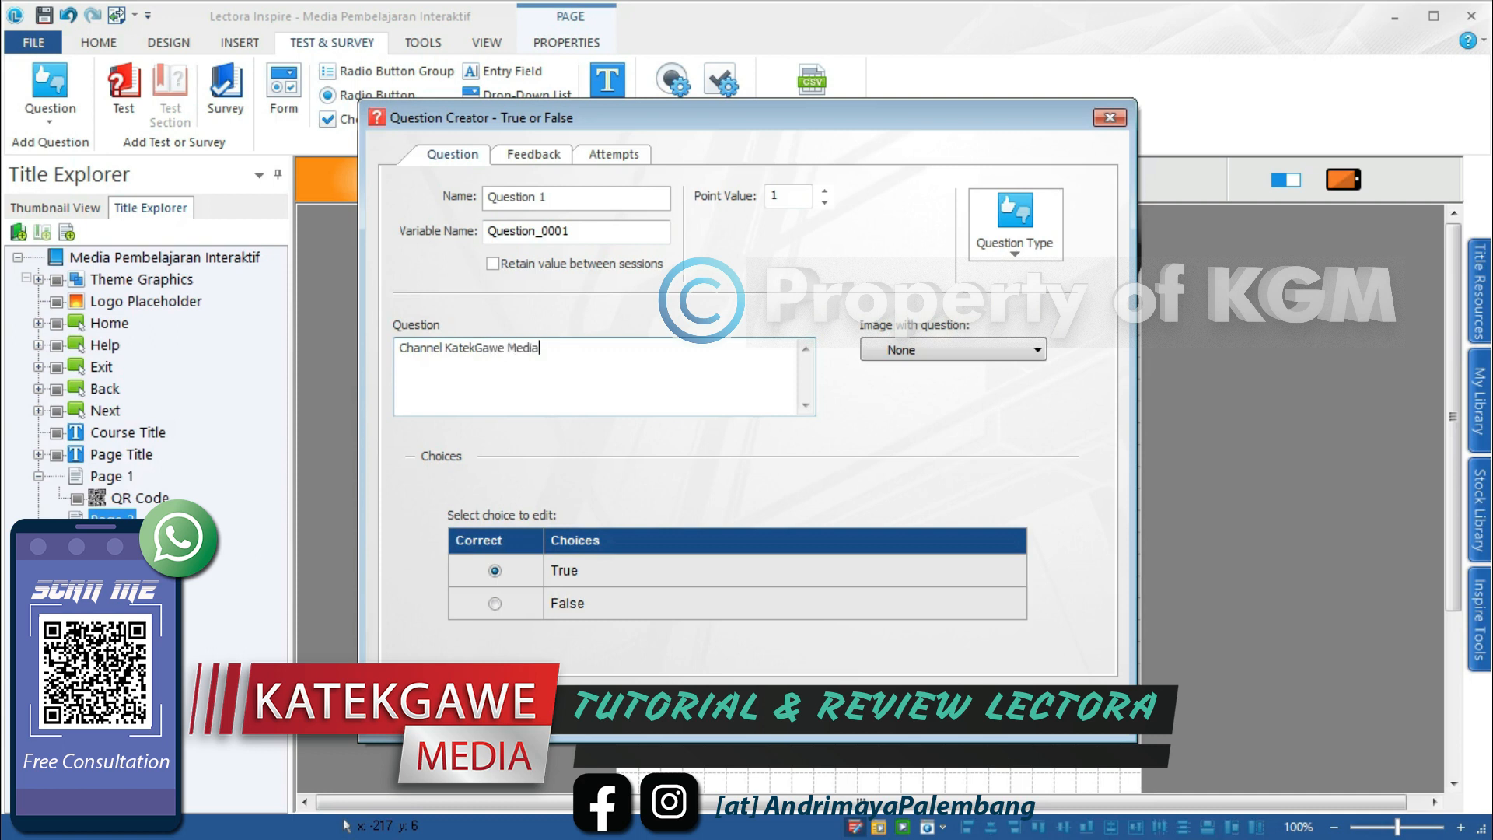
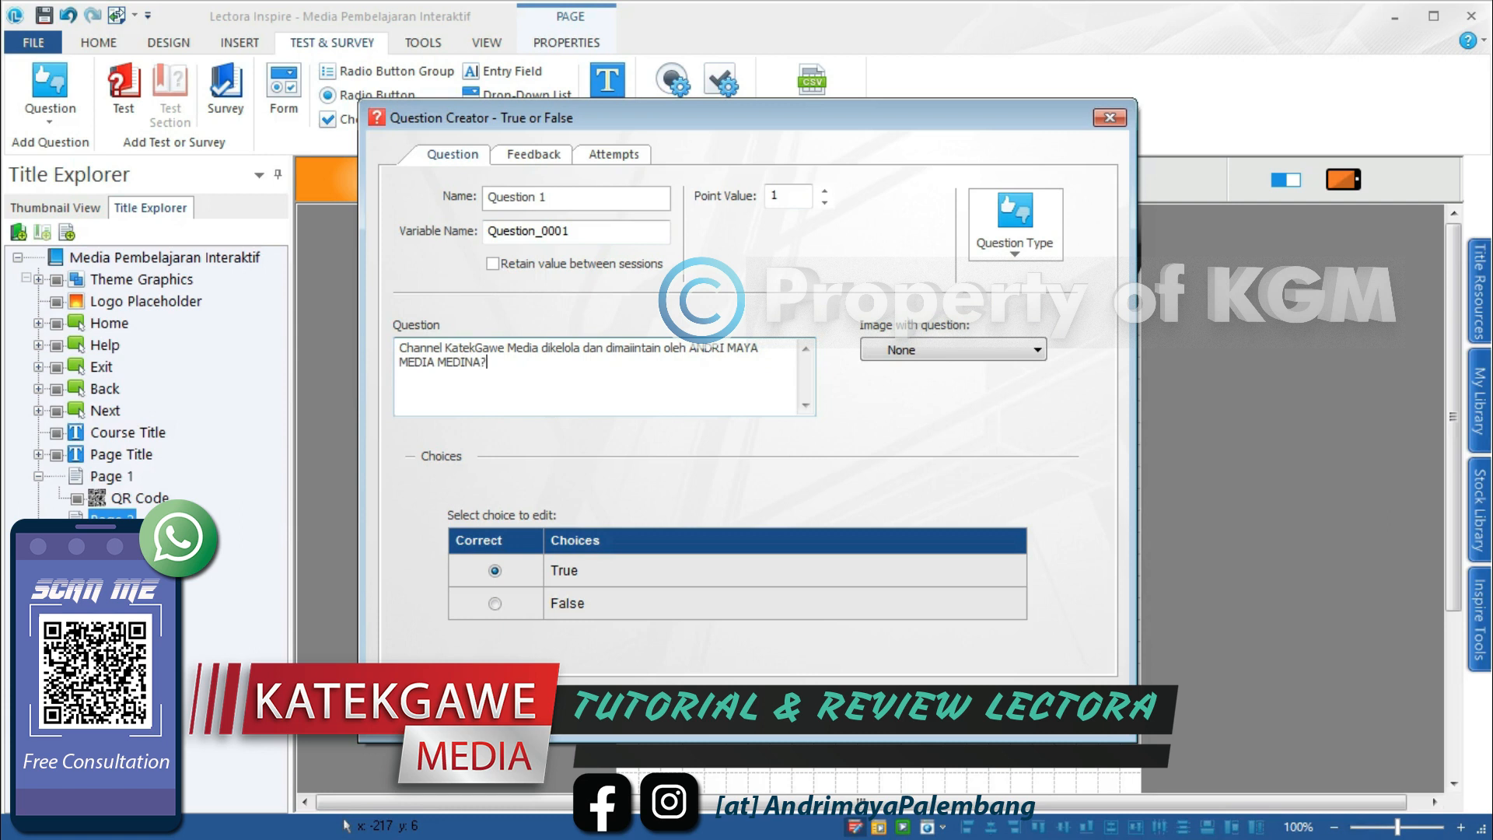
{"action": "left_click", "coordinate": [995, 710]}
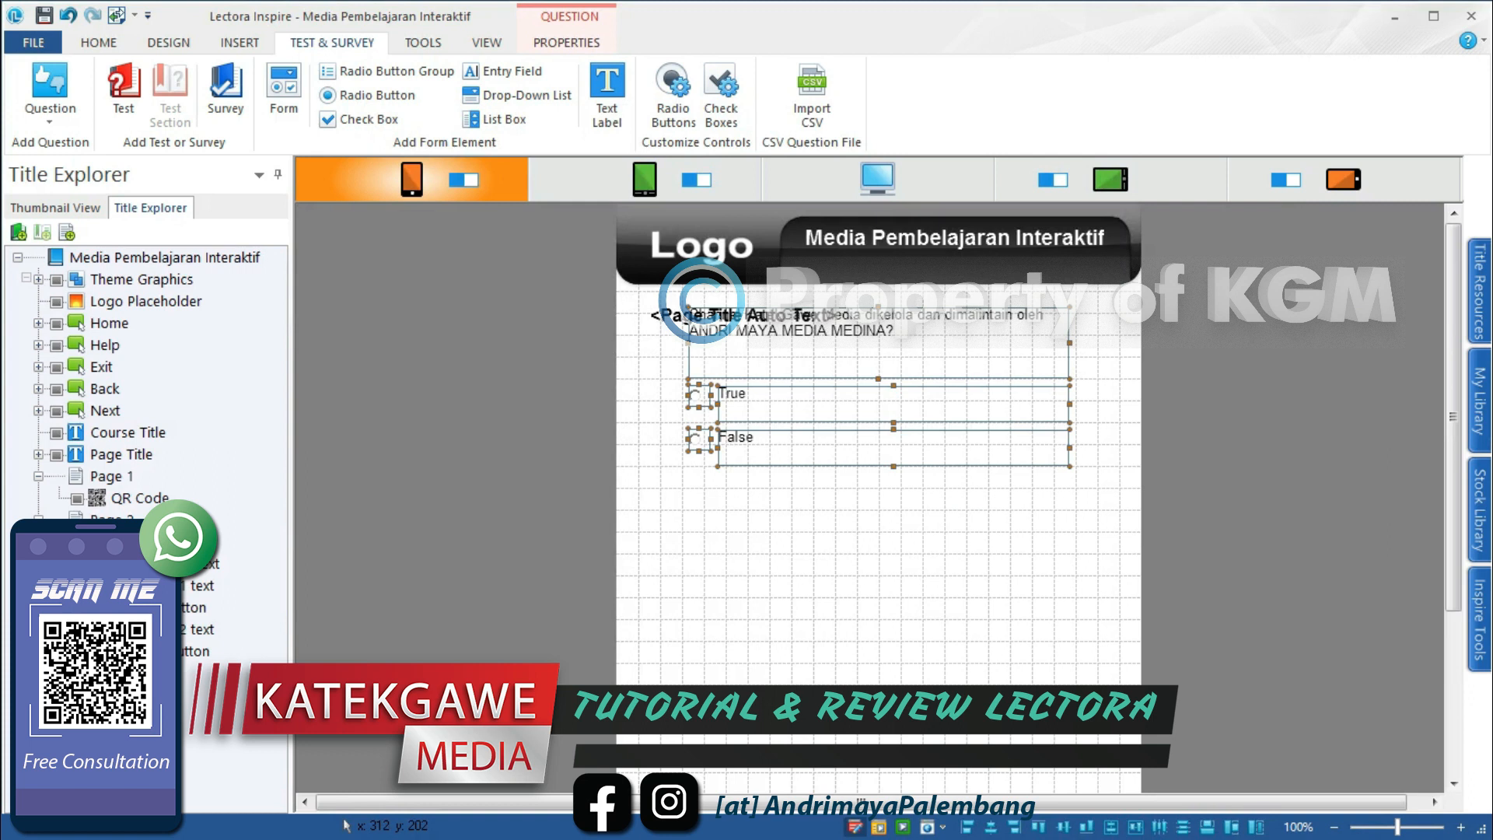
- Move the question below the page title, then switch to a blank page
{"action": "left_click_drag", "start_coordinate": [965, 460], "coordinate": [954, 501]}
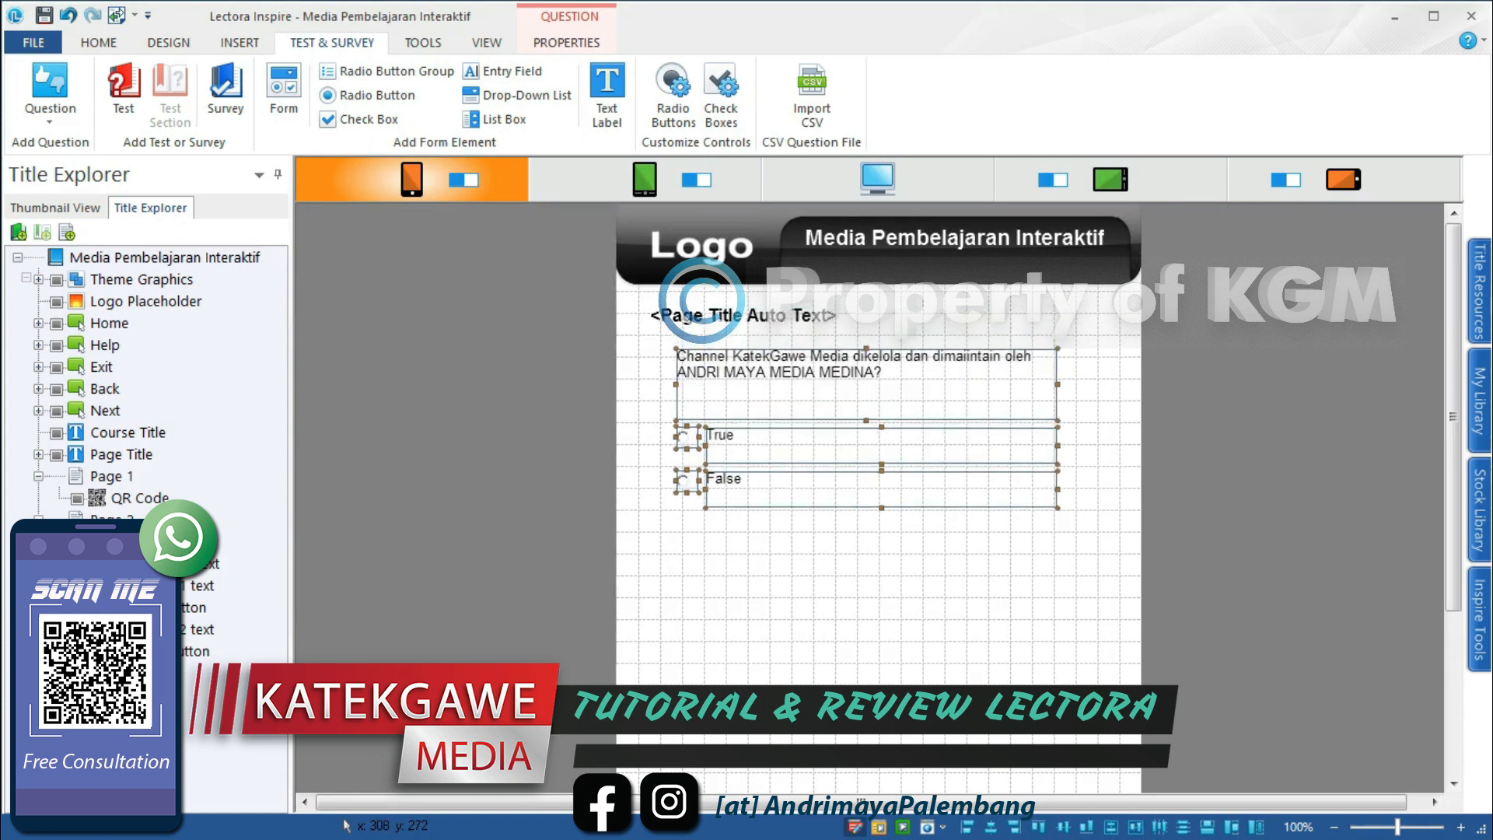
{"action": "left_click", "coordinate": [932, 569]}
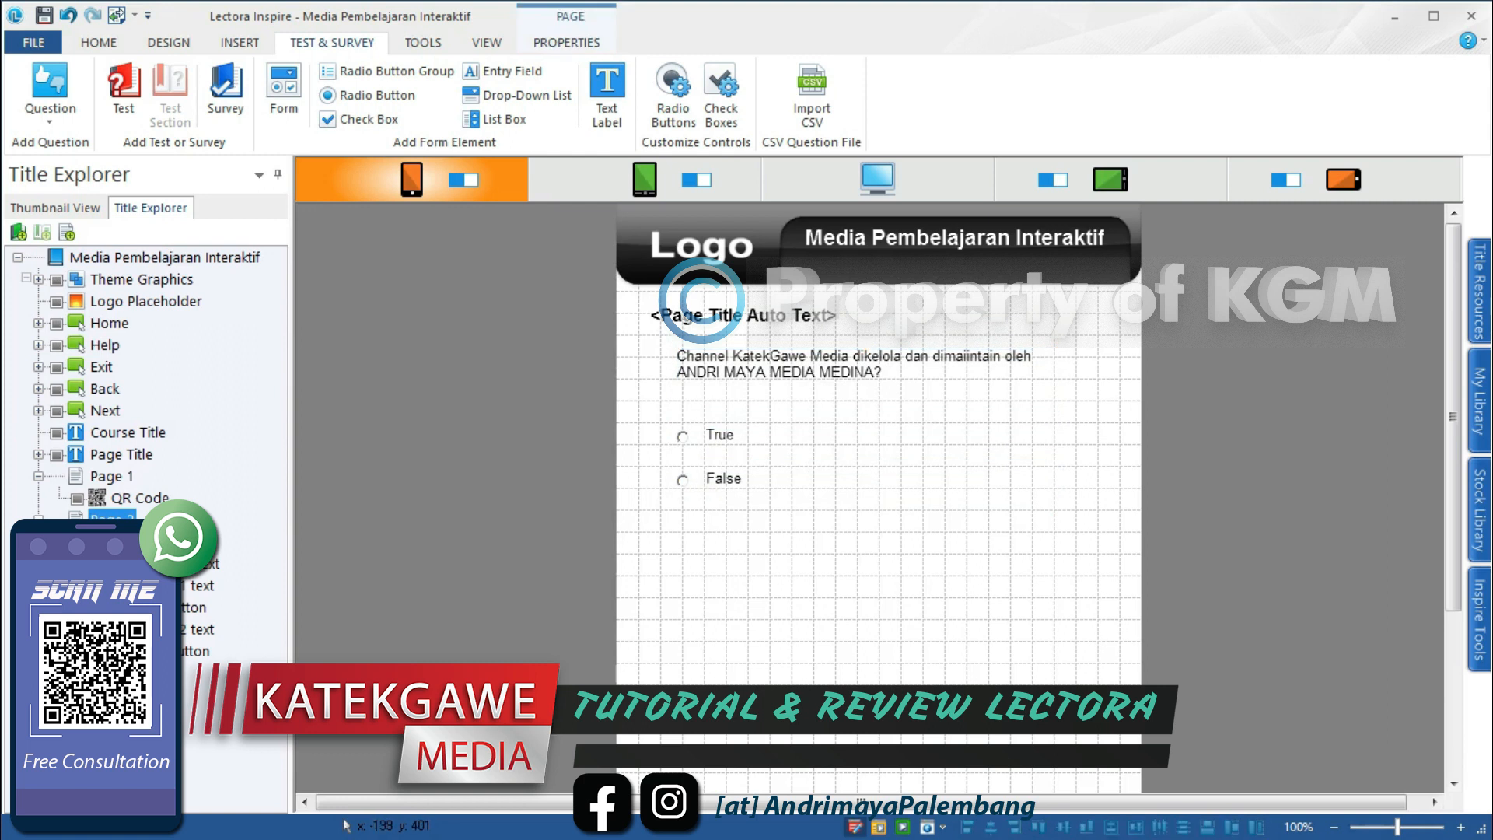
{"action": "left_click", "coordinate": [112, 673]}
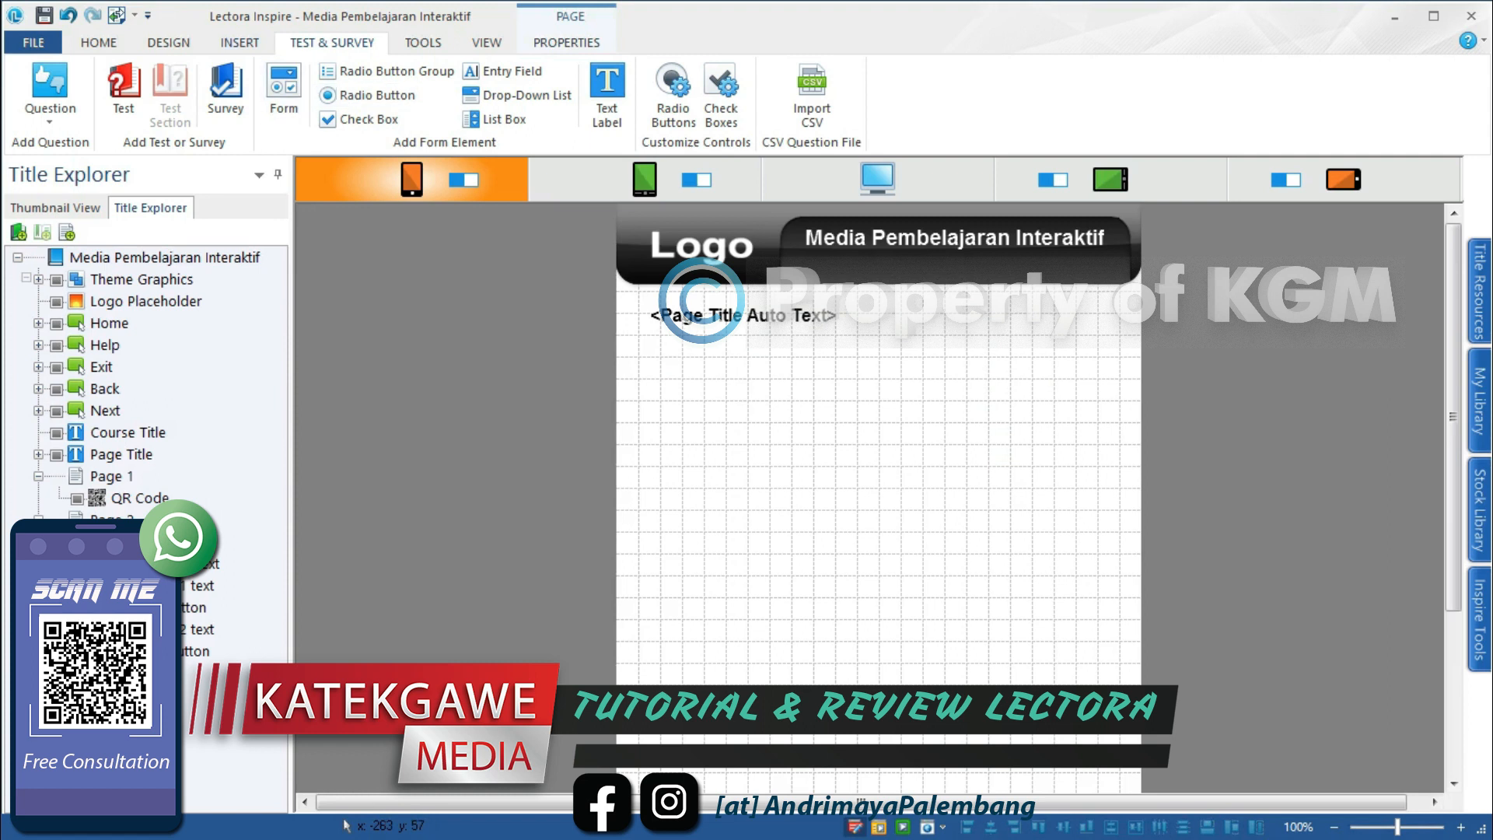
- Add a video from file, choosing Wildlife from Libraries > Videos > Sample Videos
{"action": "left_click", "coordinate": [239, 43]}
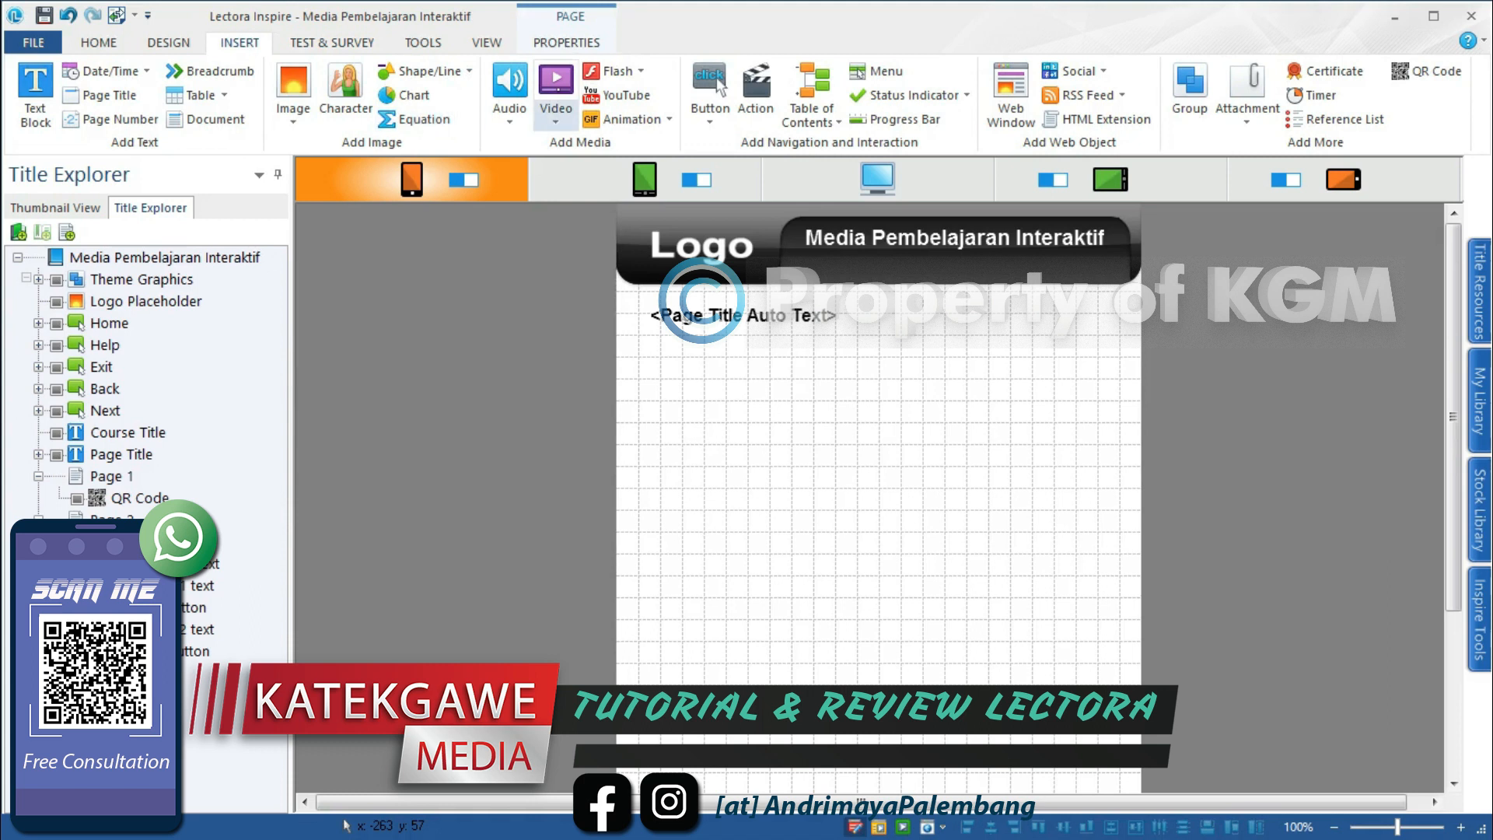
{"action": "left_click", "coordinate": [555, 109]}
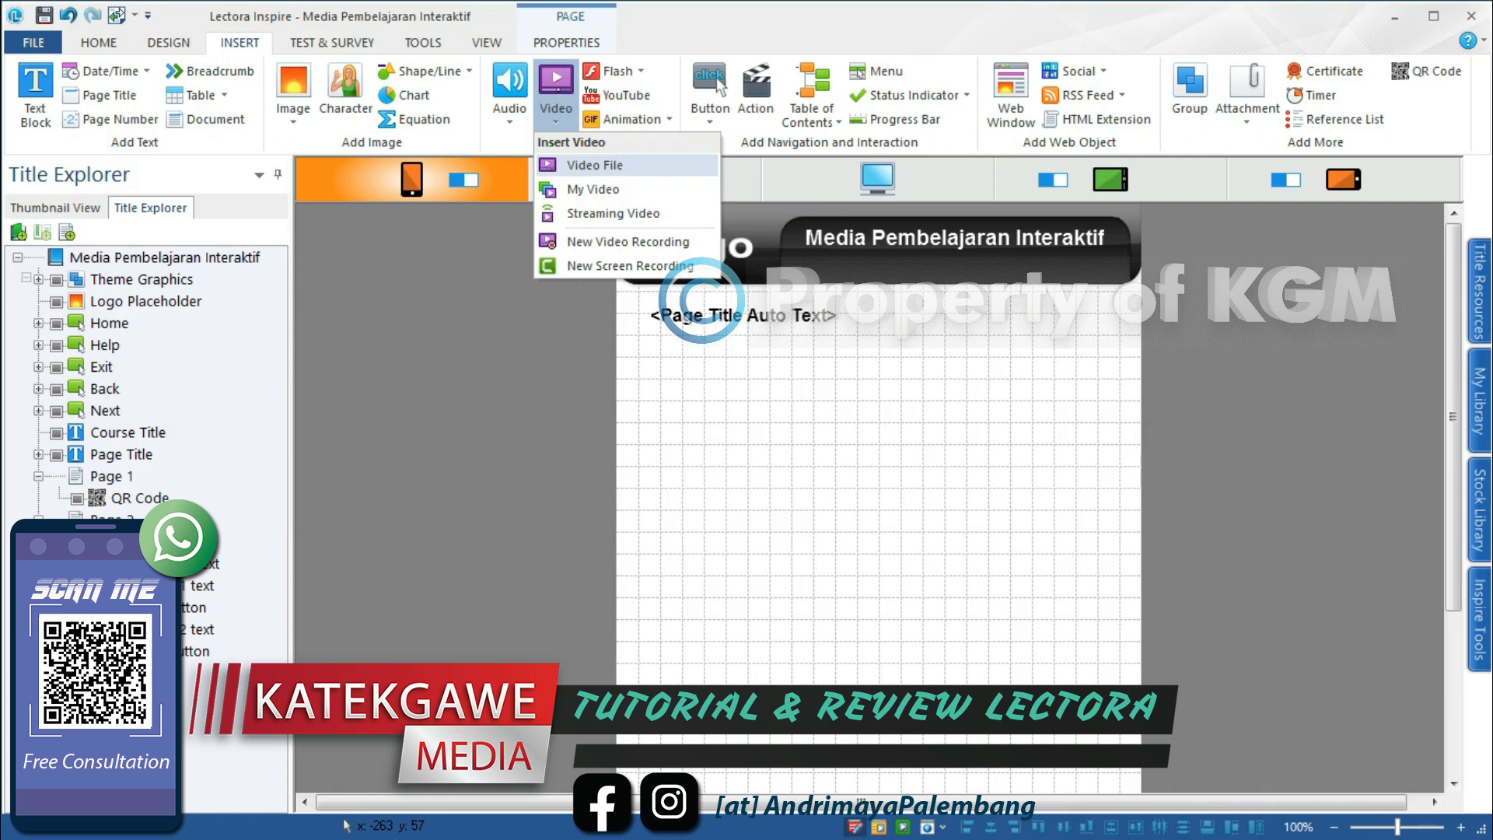
{"action": "left_click", "coordinate": [592, 165]}
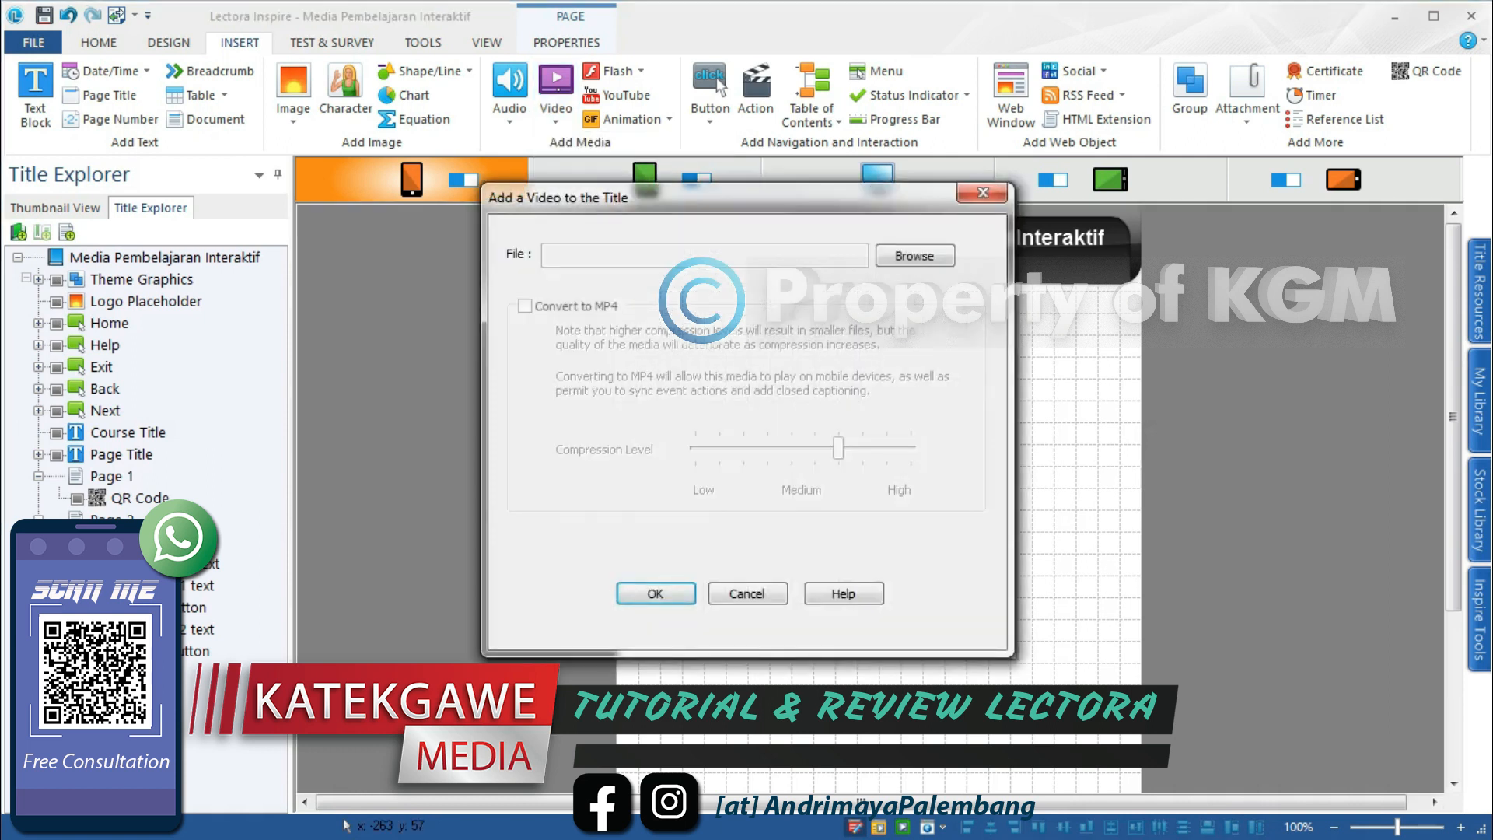
{"action": "left_click", "coordinate": [915, 256]}
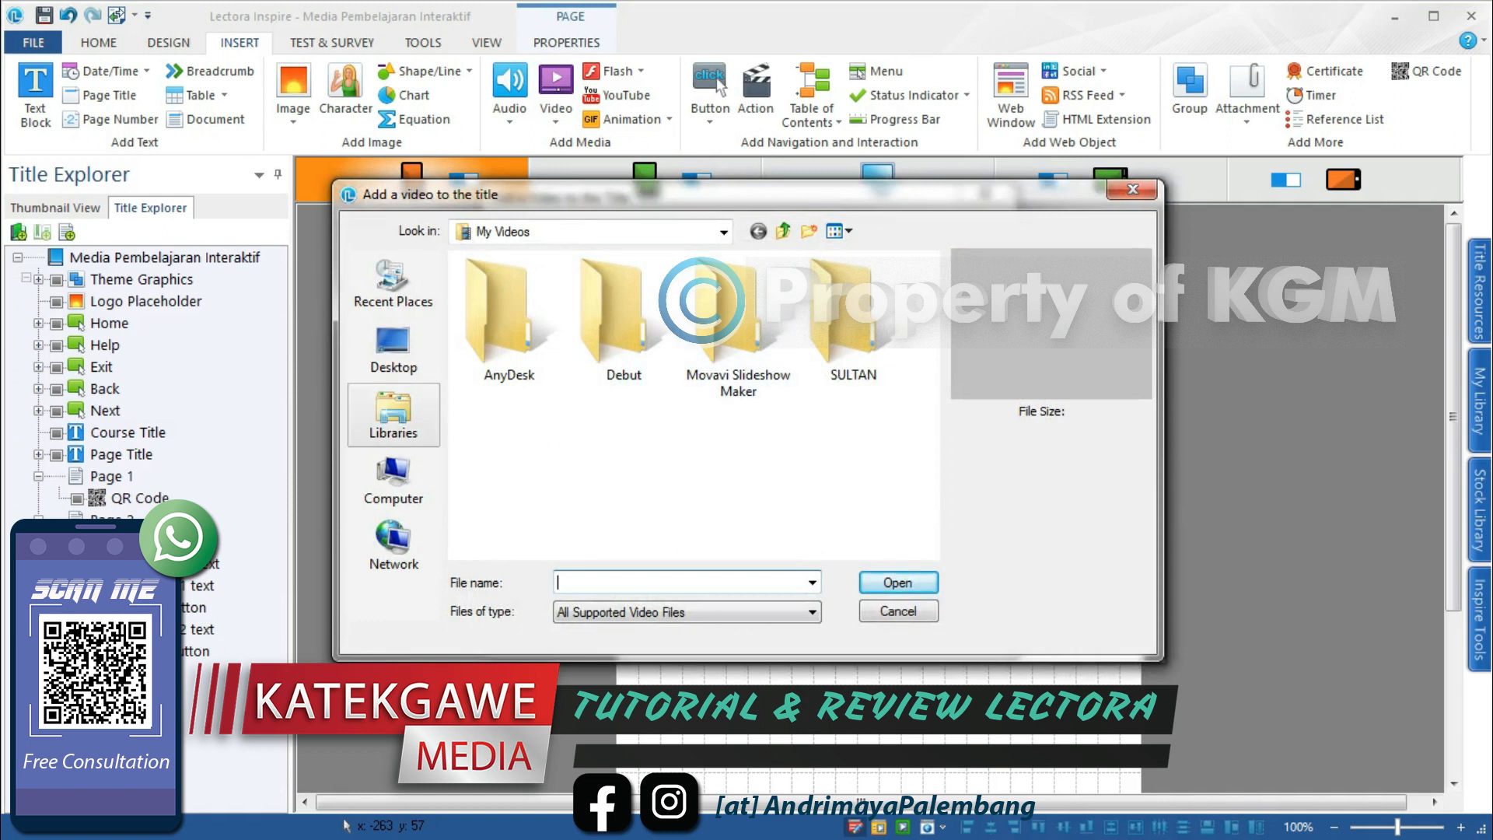
{"action": "left_click", "coordinate": [393, 415]}
{"action": "double_click", "coordinate": [815, 340]}
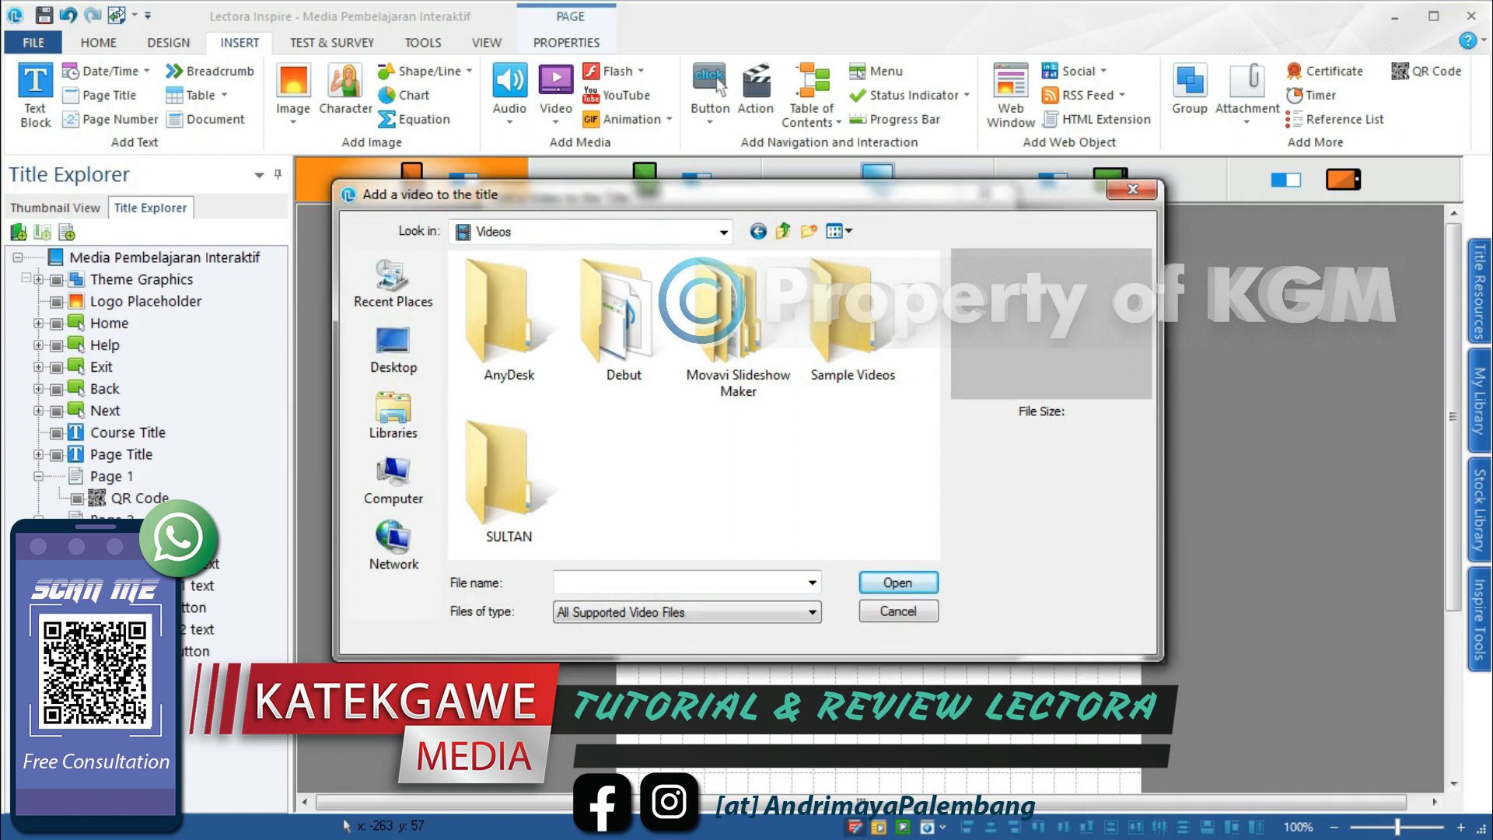
{"action": "left_click", "coordinate": [853, 323]}
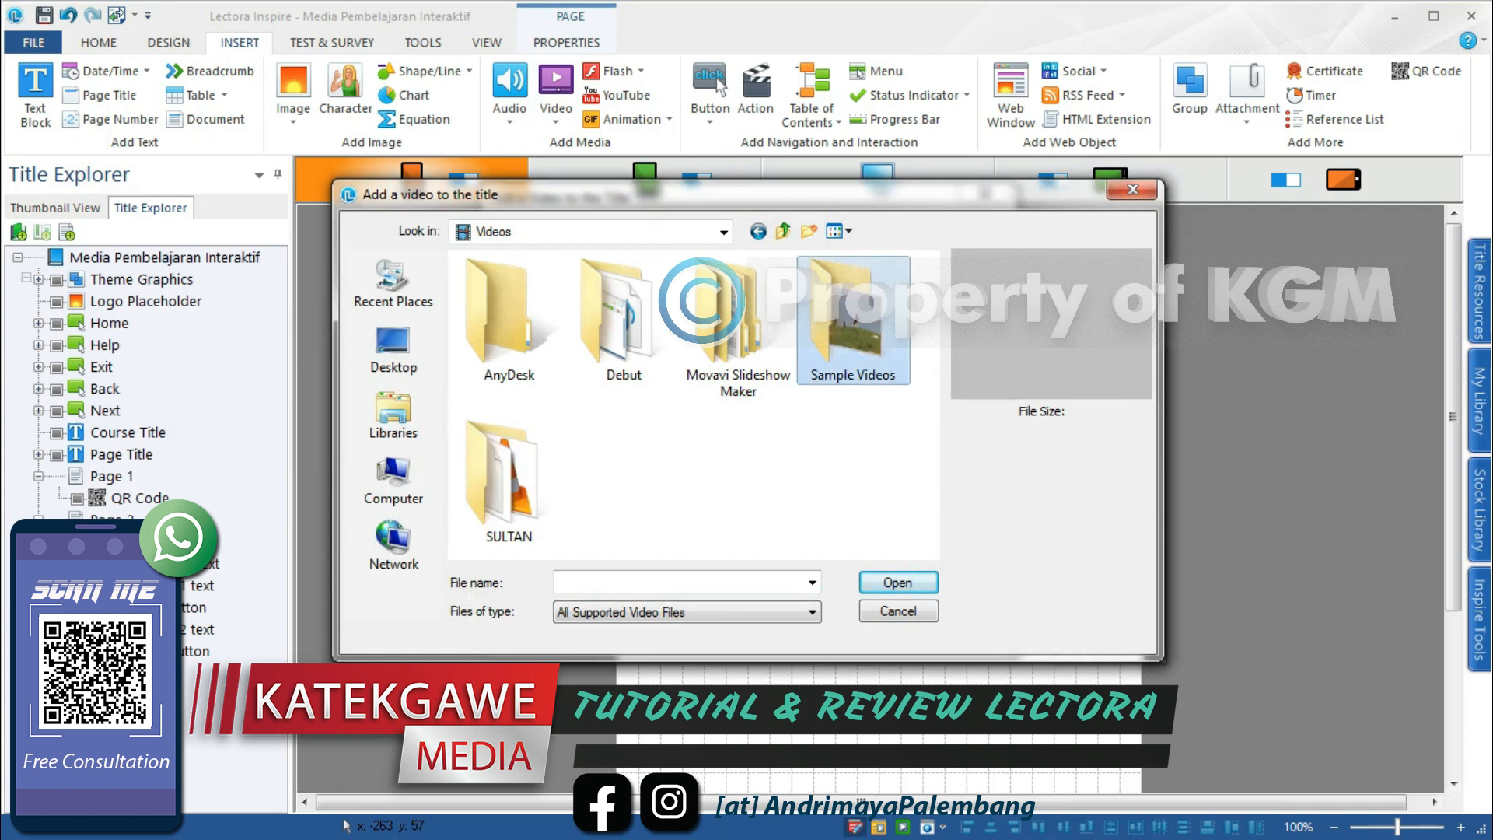
{"action": "double_click", "coordinate": [853, 323]}
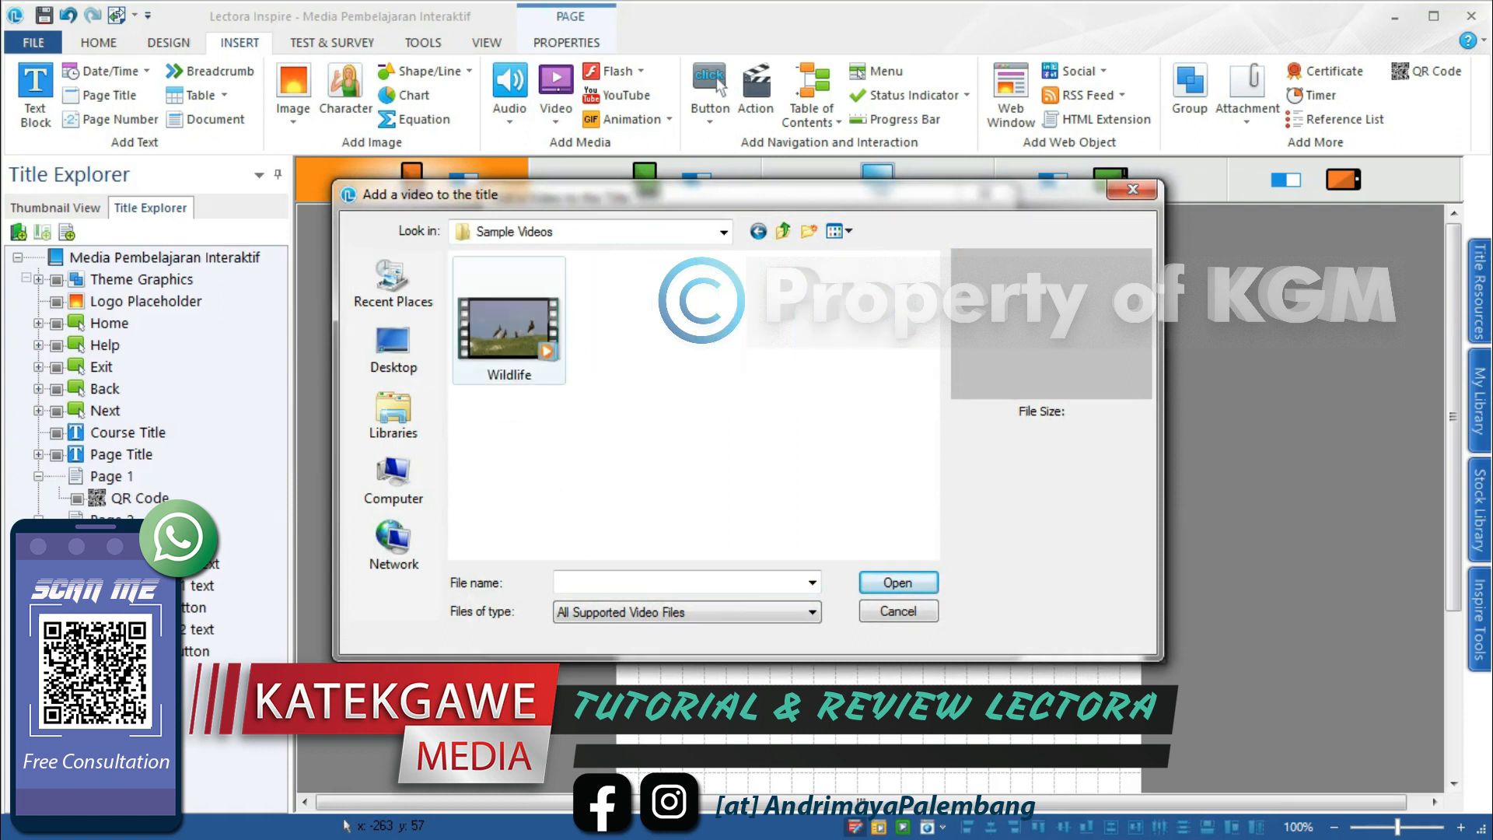
{"action": "left_click", "coordinate": [509, 321]}
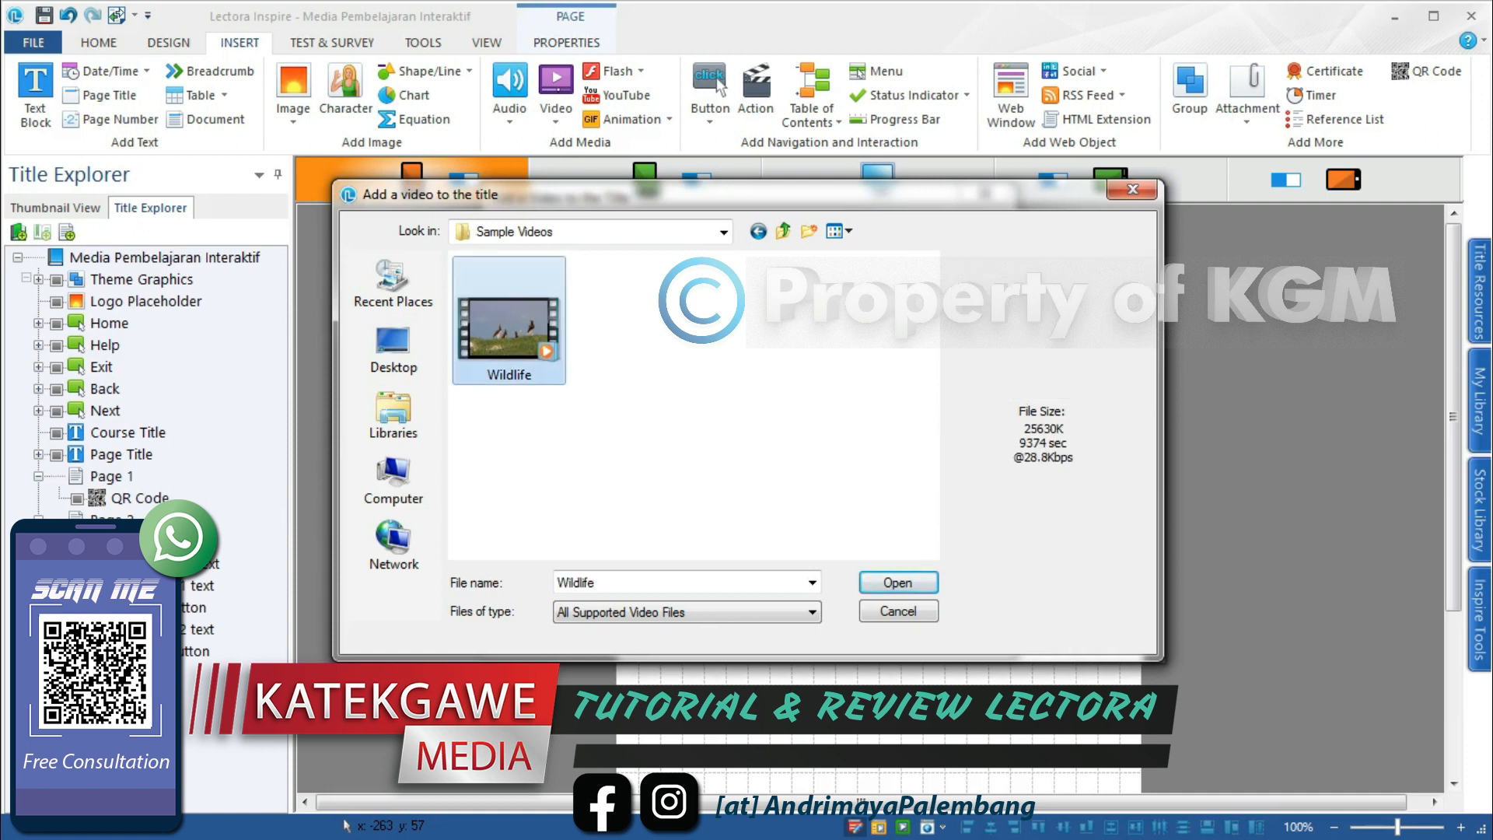
{"action": "key", "text": "Return"}
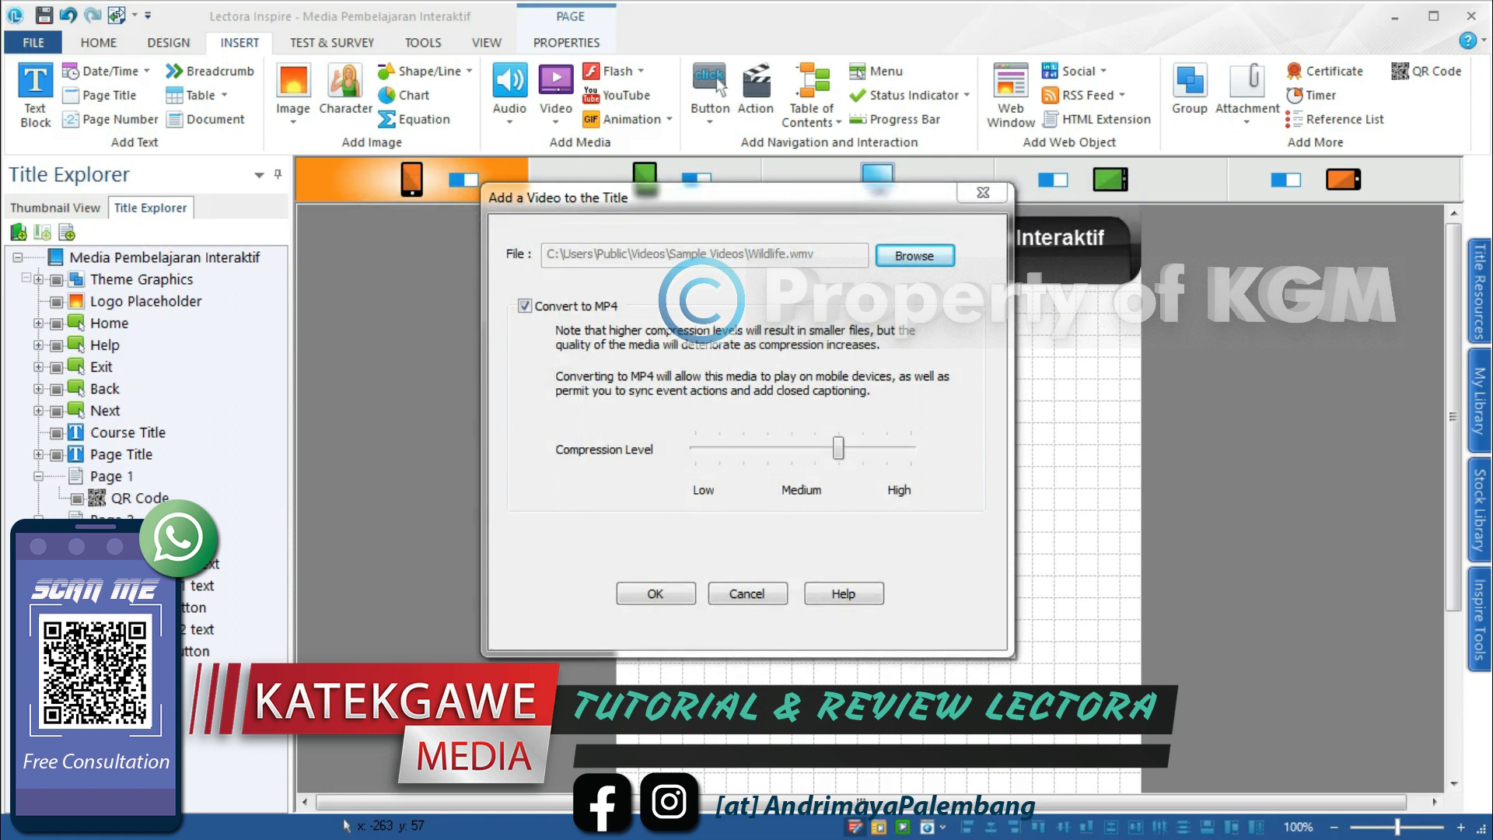
- Encode the Wildlife video to MP4 and position the player below the page title
{"action": "key", "text": "Return"}
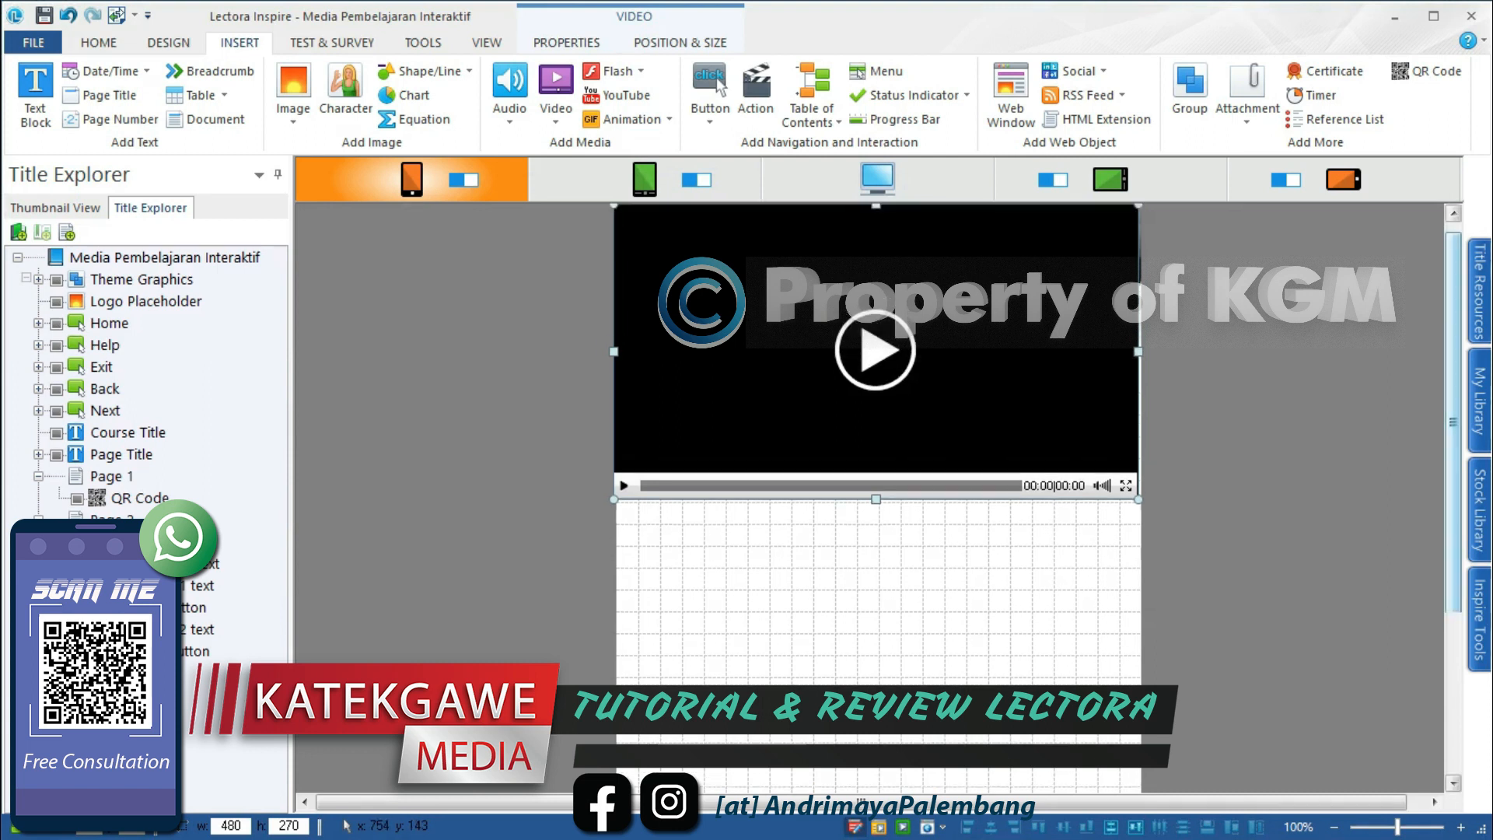
{"action": "left_click_drag", "start_coordinate": [850, 342], "coordinate": [853, 533]}
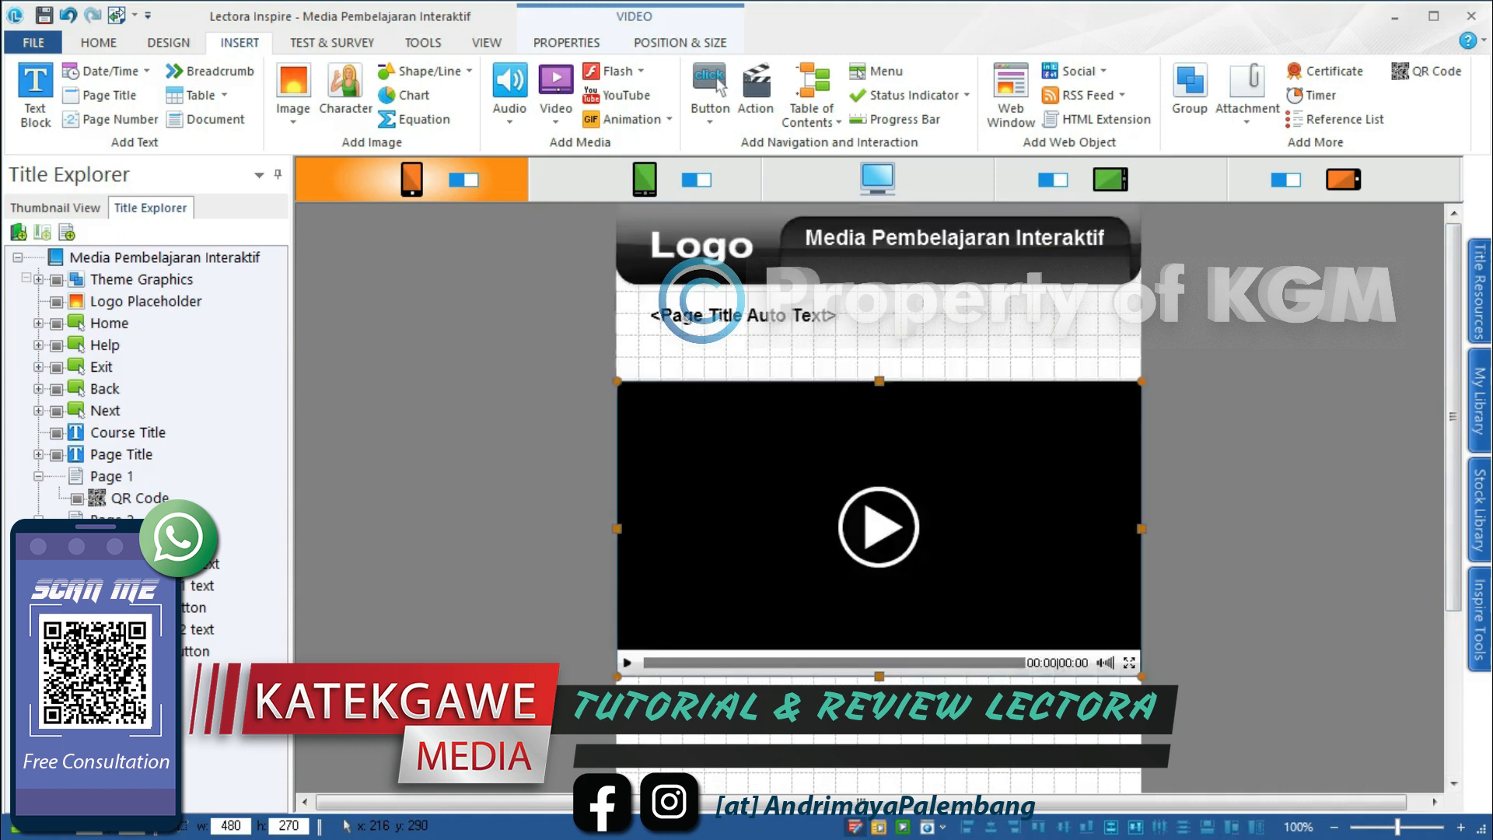
{"action": "left_click", "coordinate": [1208, 501]}
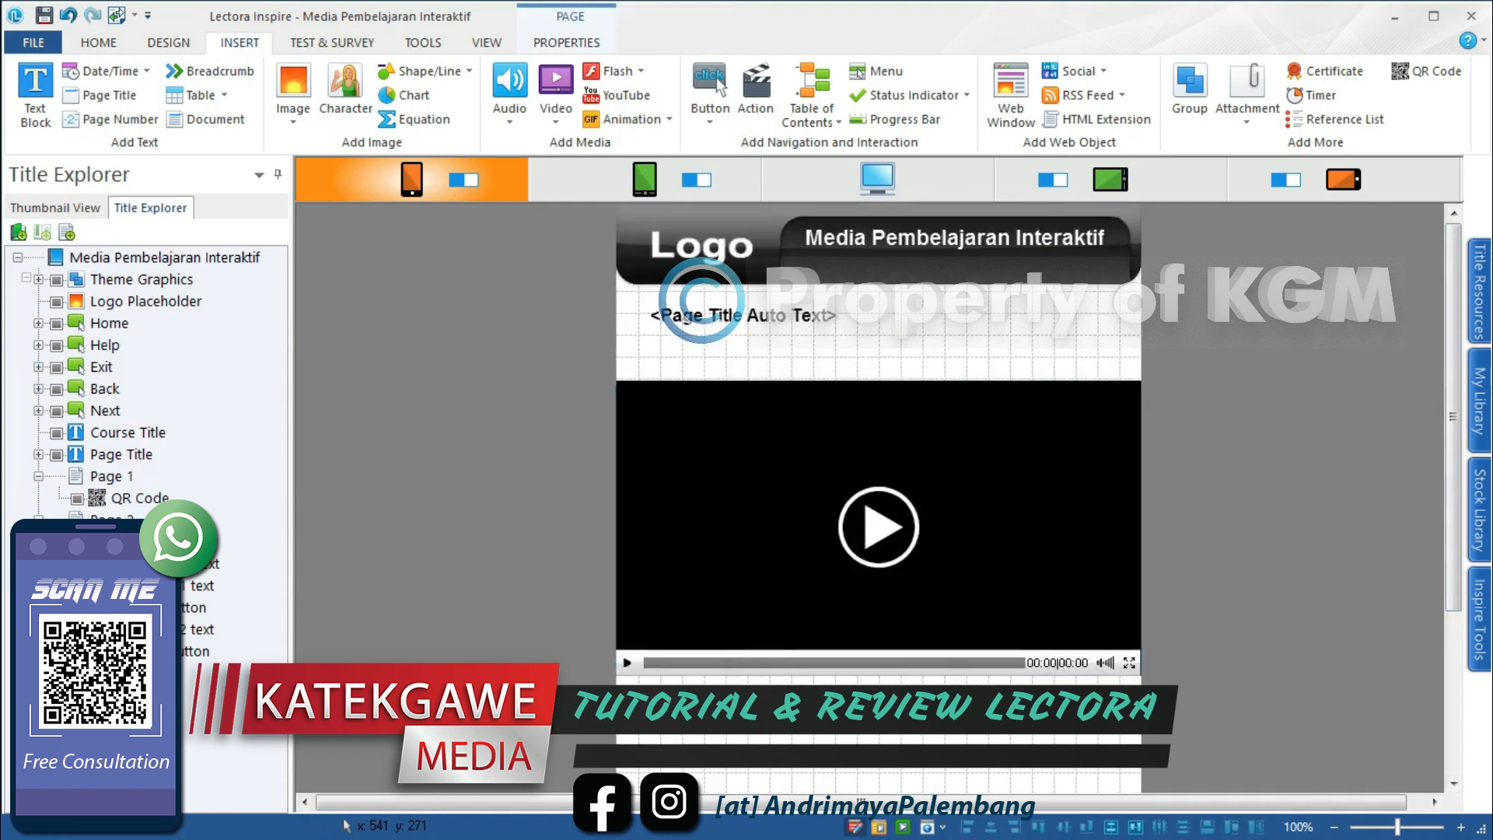
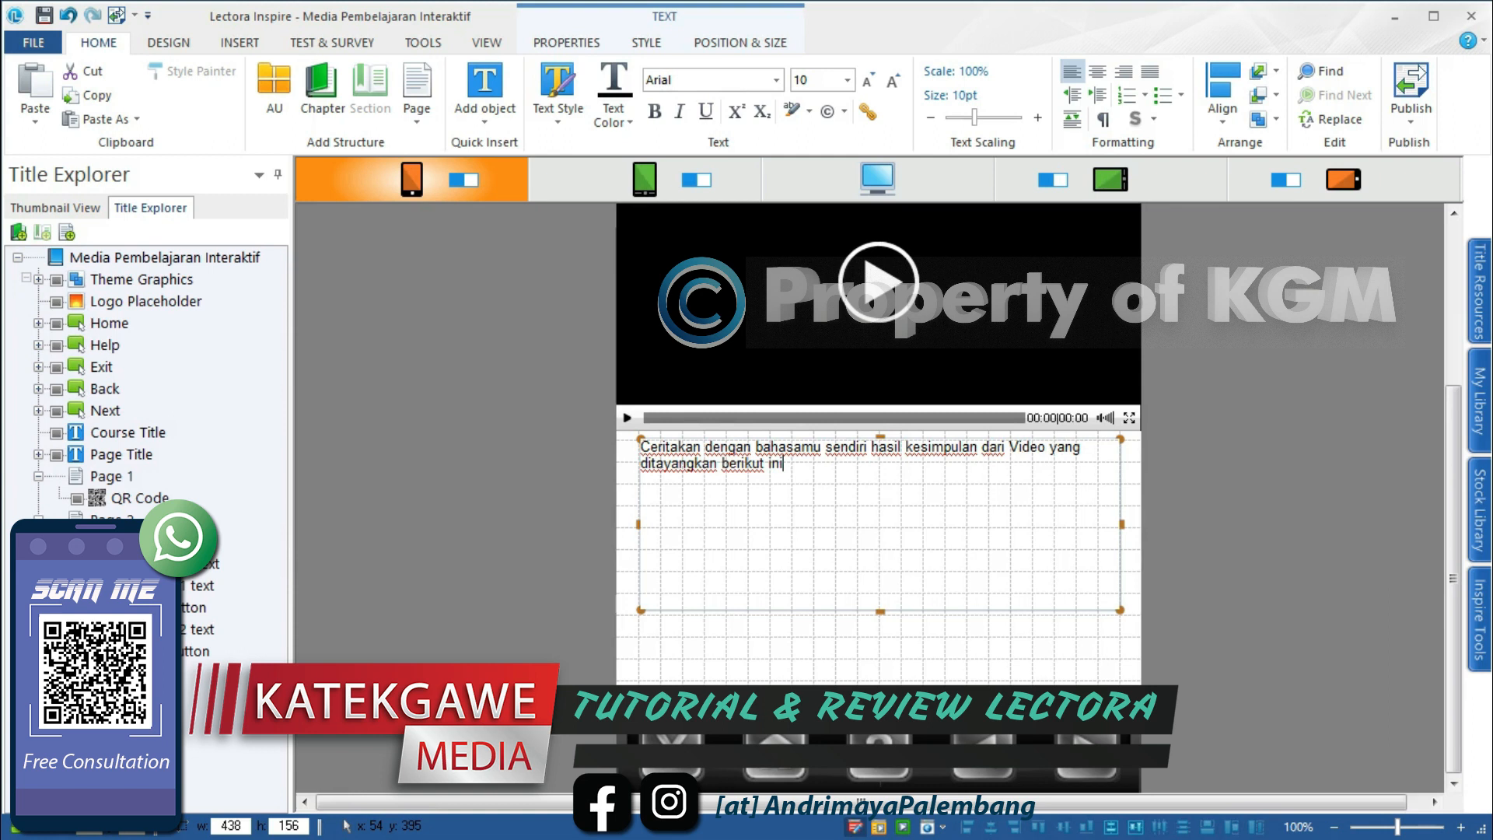
- End the instruction sentence with an exclamation mark and select all of its text
{"action": "type", "text": "!"}
{"action": "key", "text": "ctrl+a"}
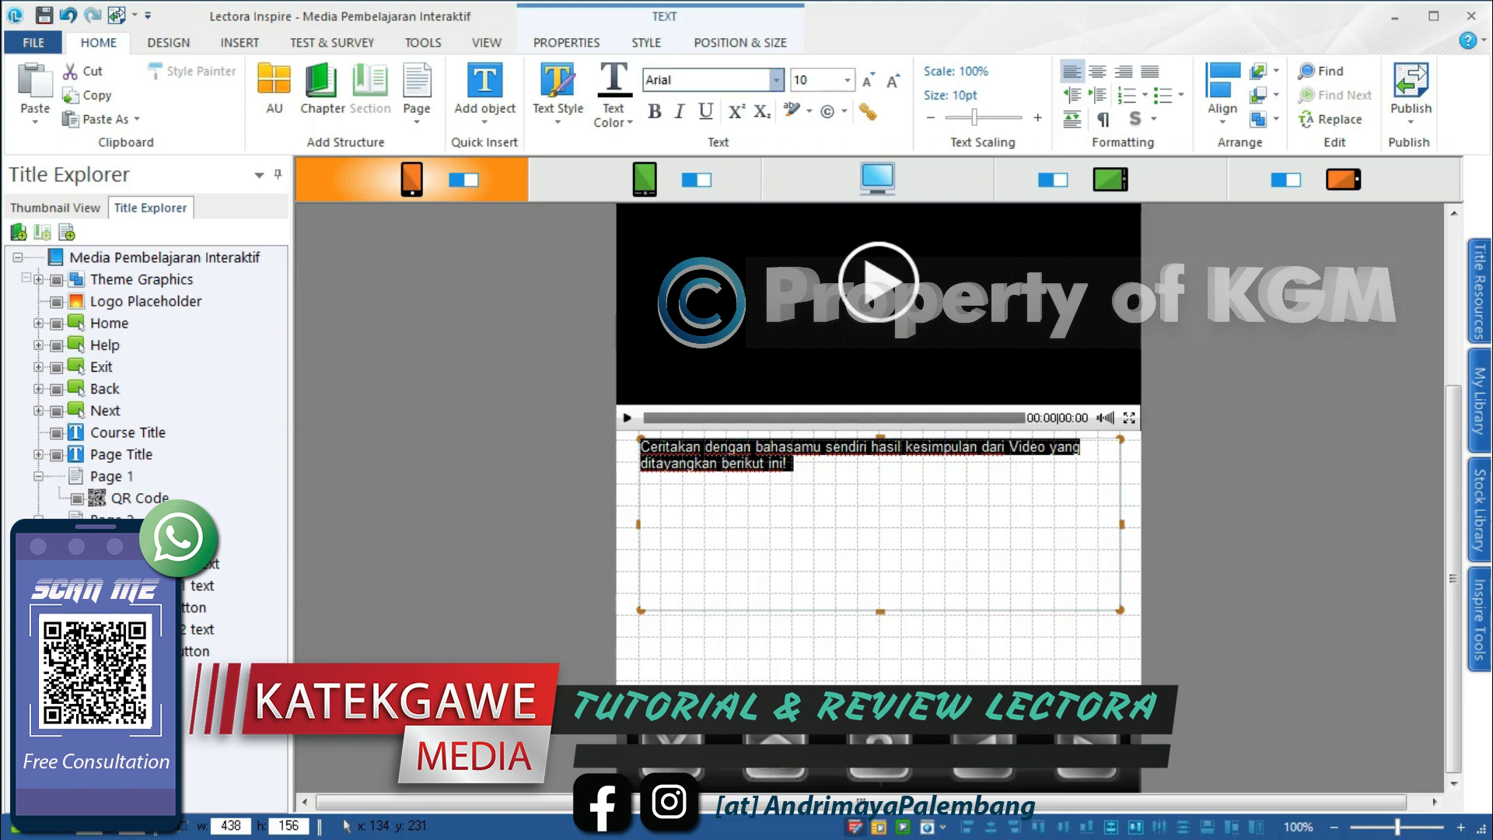
{"action": "left_click", "coordinate": [776, 79]}
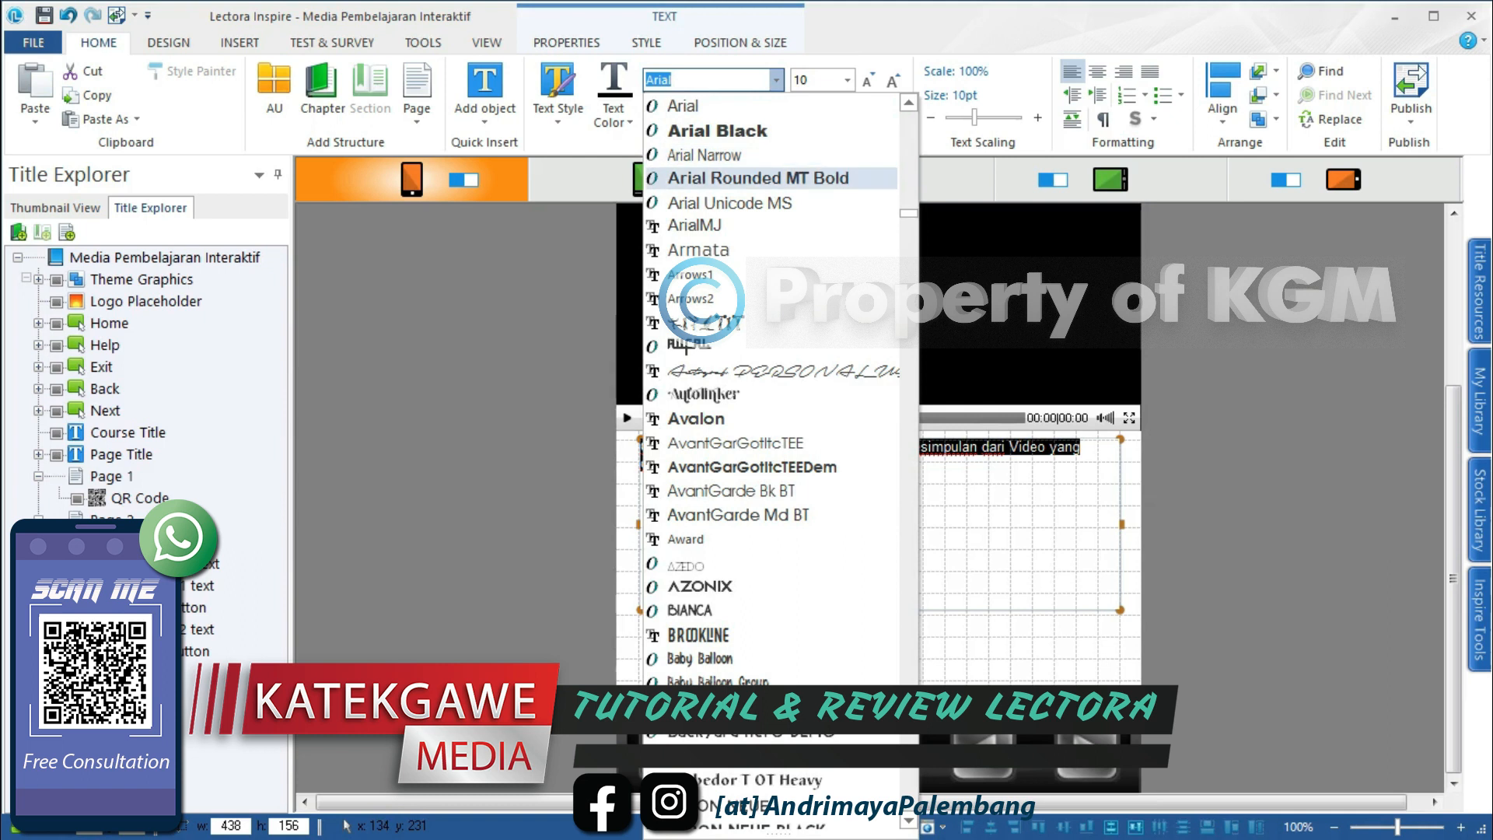
- Format the instruction text under the video as Arial Black, 20 pt, purple
{"action": "left_click", "coordinate": [717, 130]}
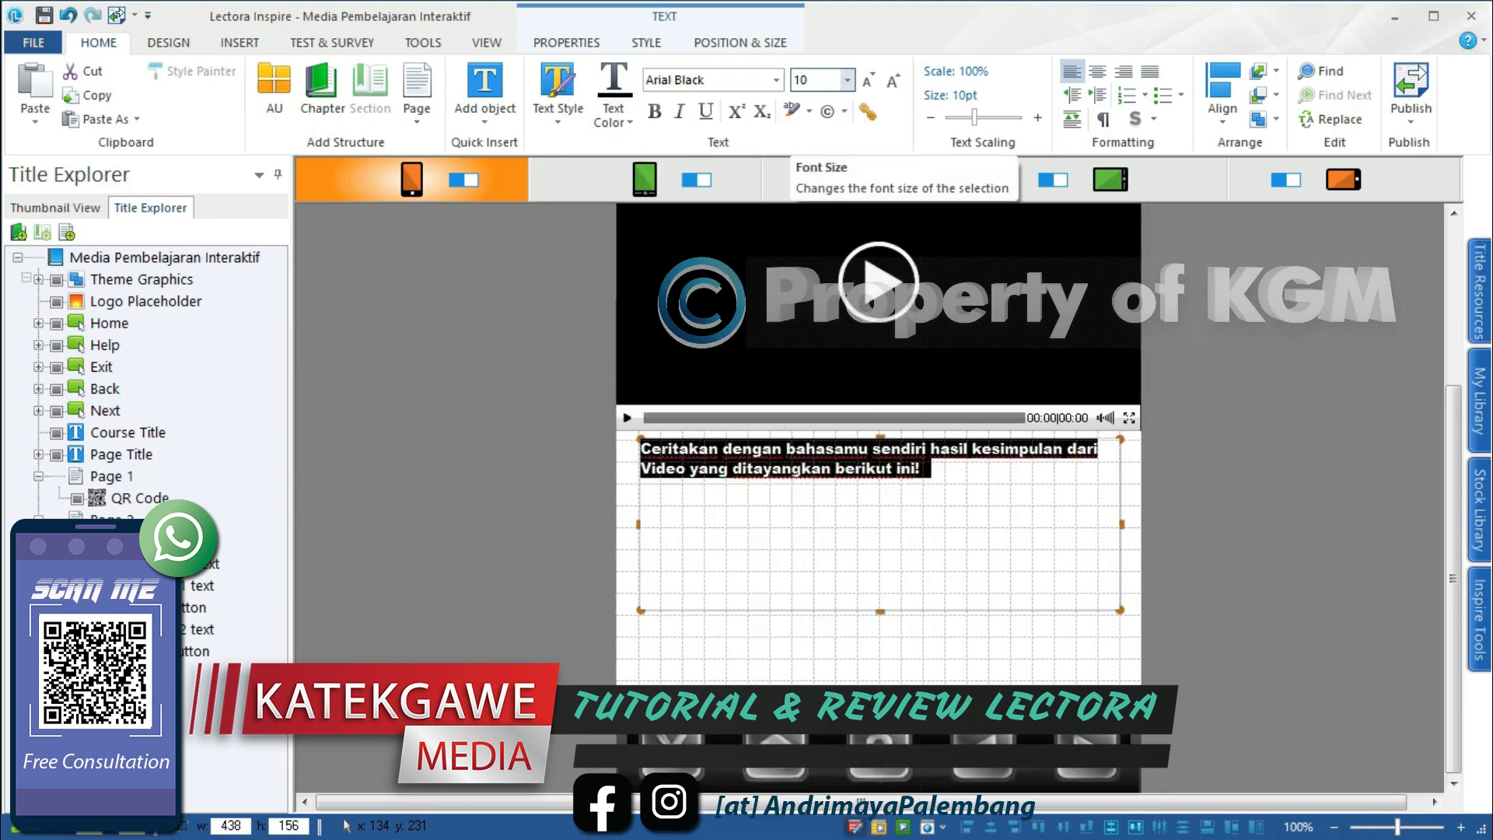
{"action": "left_click", "coordinate": [847, 80]}
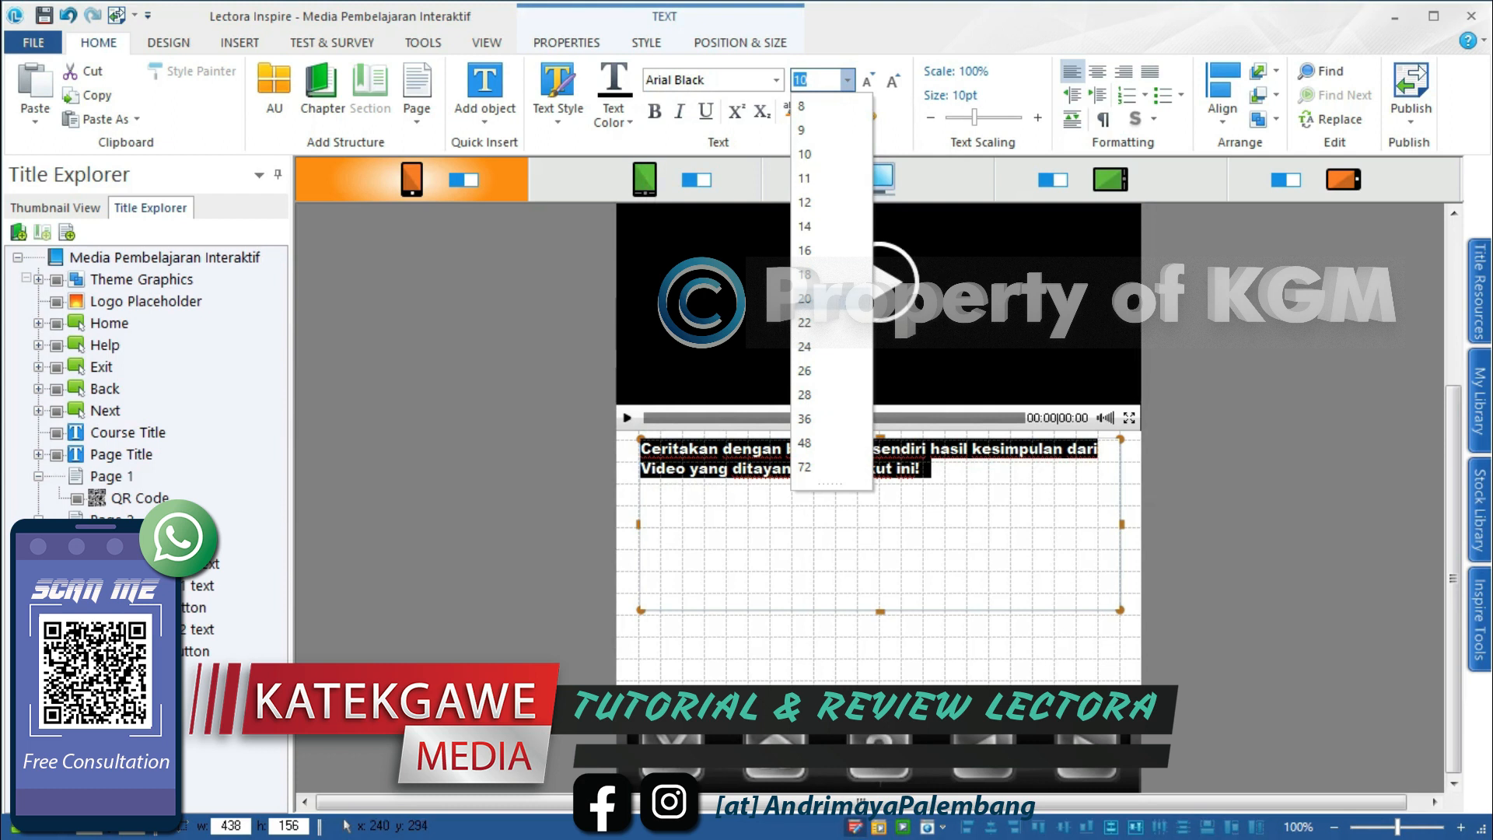
{"action": "left_click", "coordinate": [805, 299]}
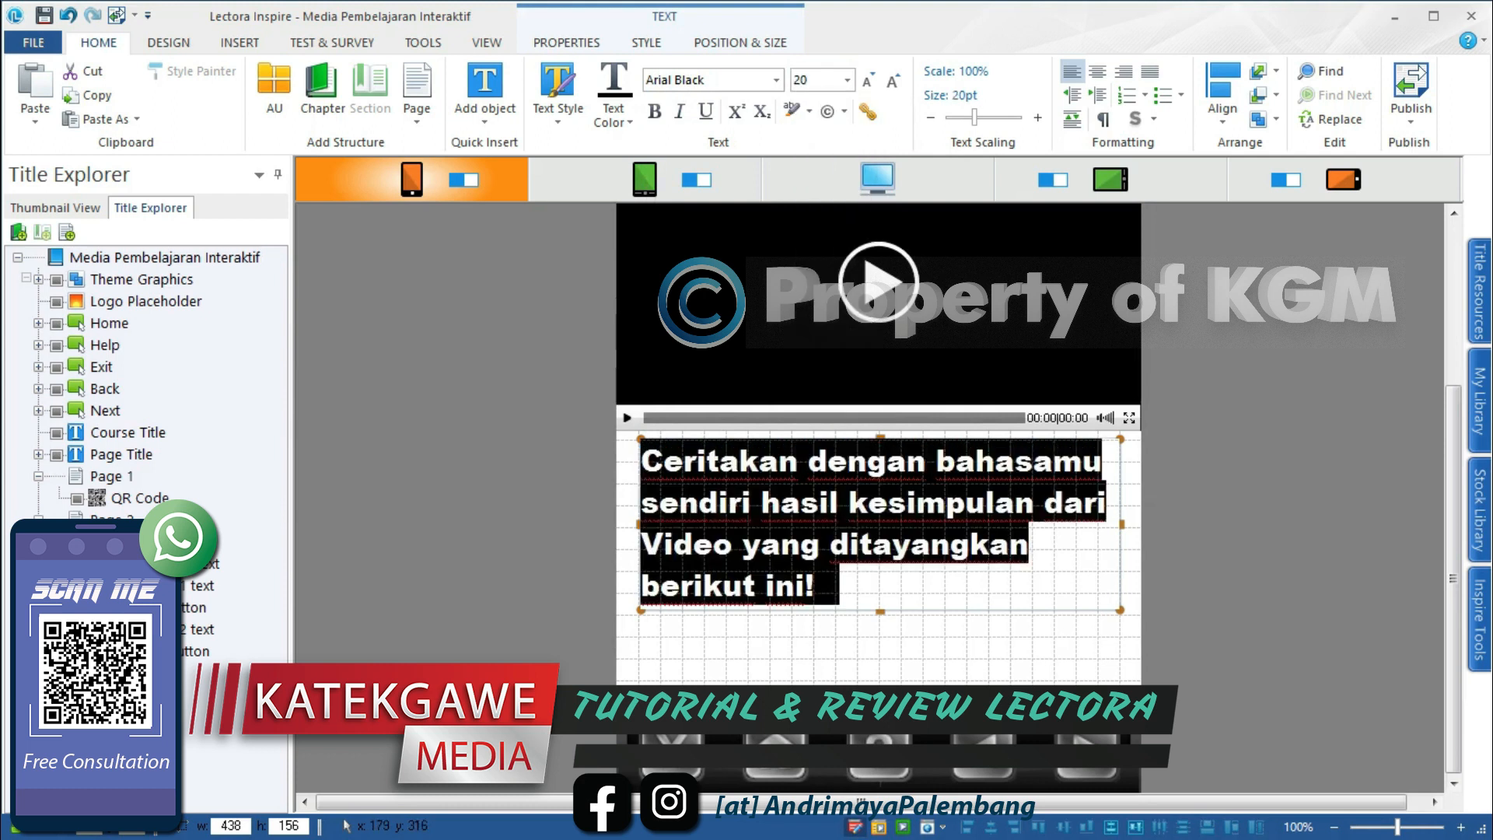
{"action": "left_click", "coordinate": [1047, 639]}
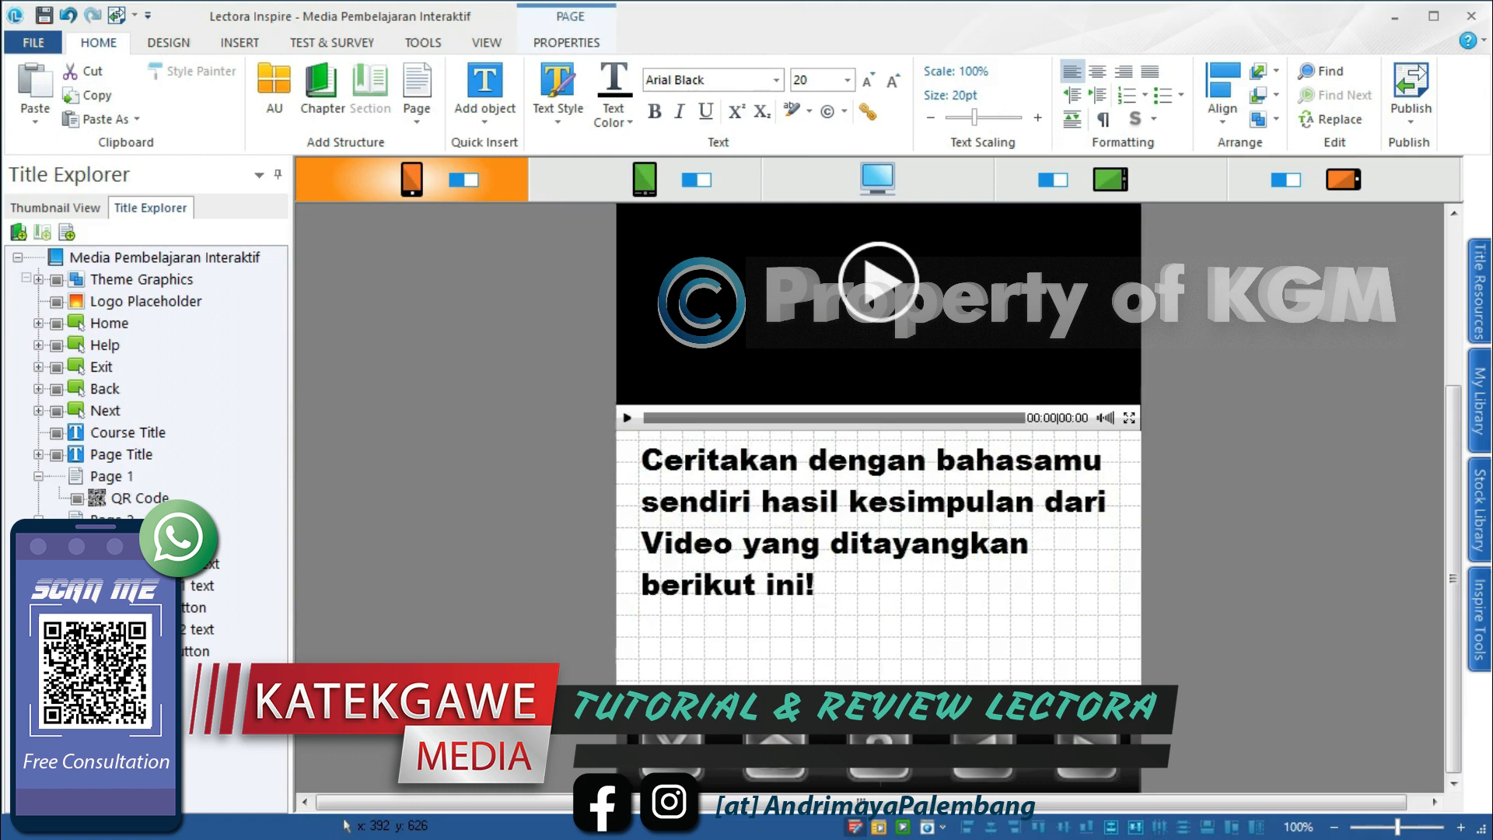
{"action": "left_click", "coordinate": [917, 543]}
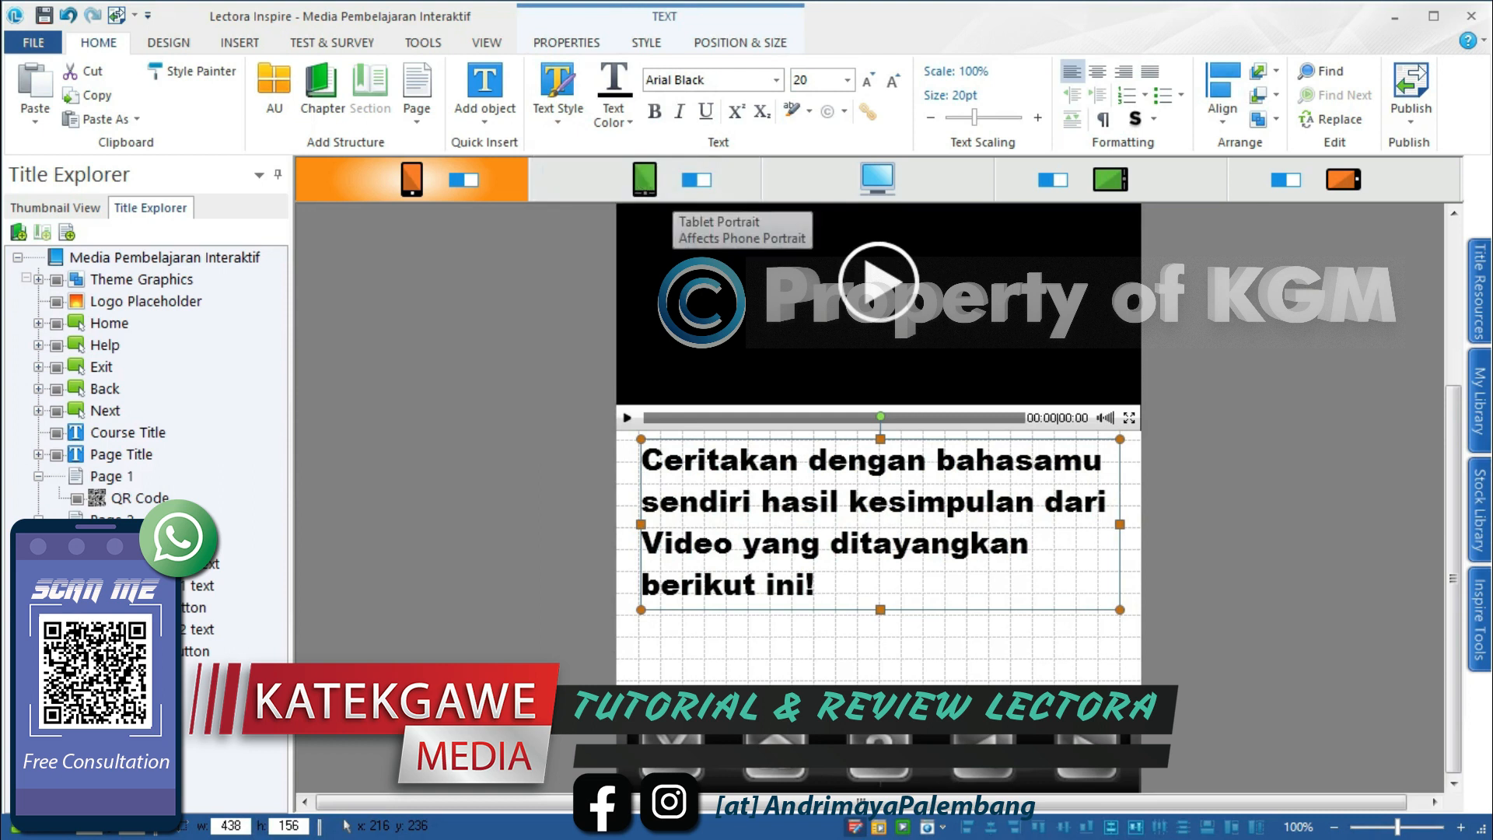
{"action": "left_click", "coordinate": [614, 116]}
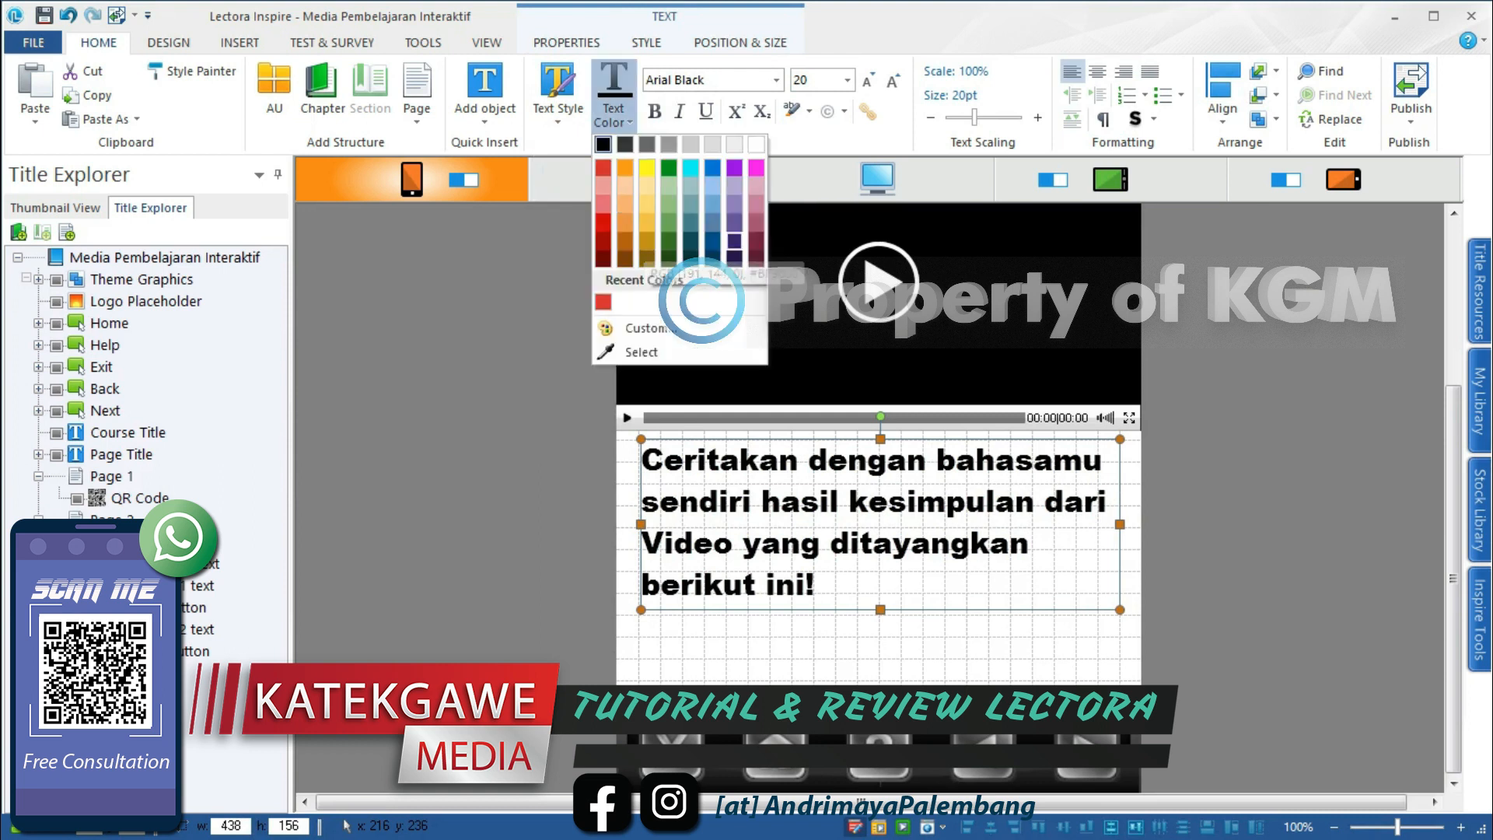
{"action": "left_click", "coordinate": [734, 167]}
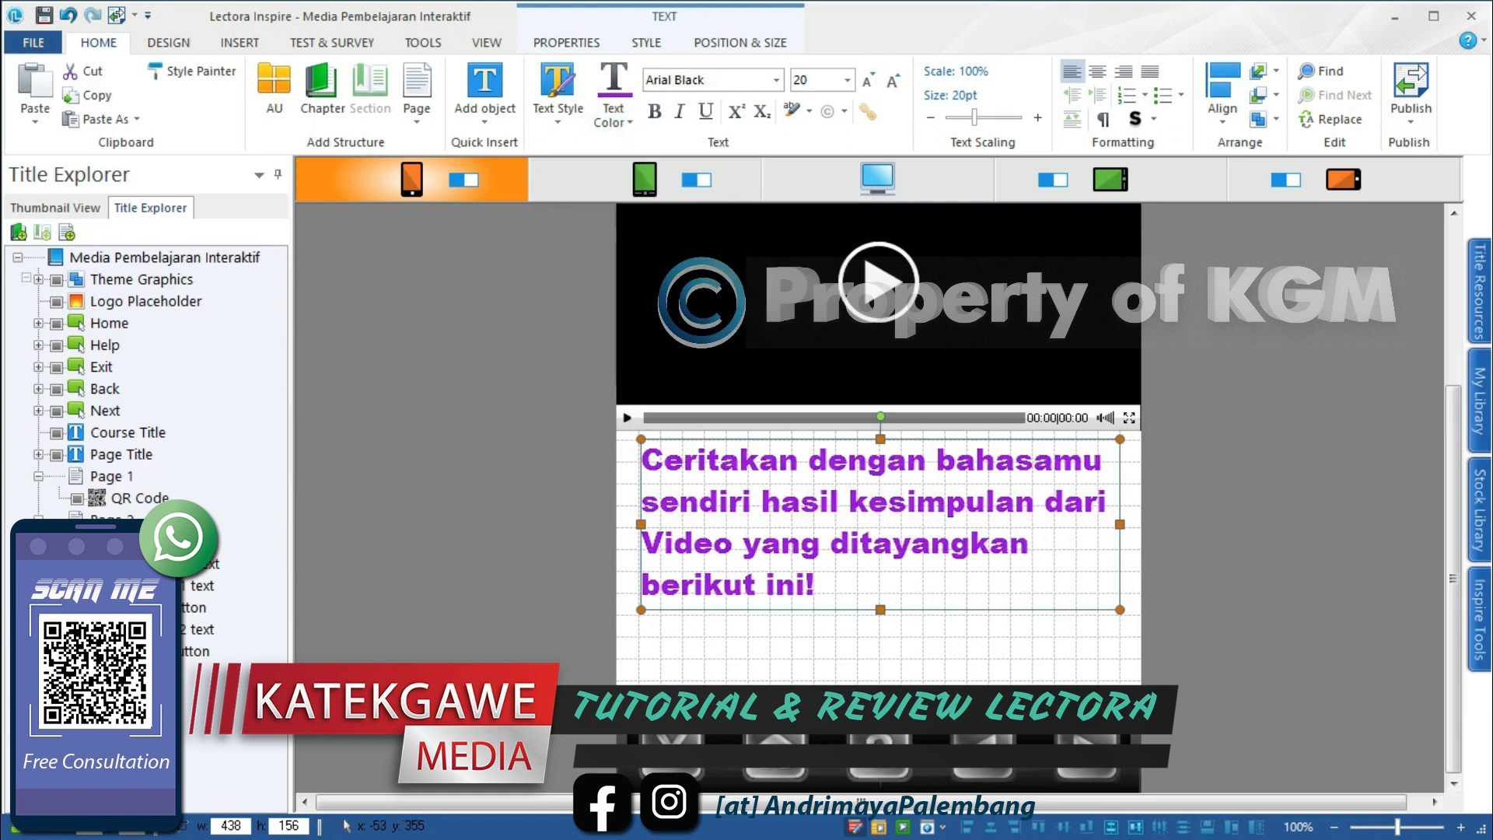
{"action": "left_click", "coordinate": [557, 352]}
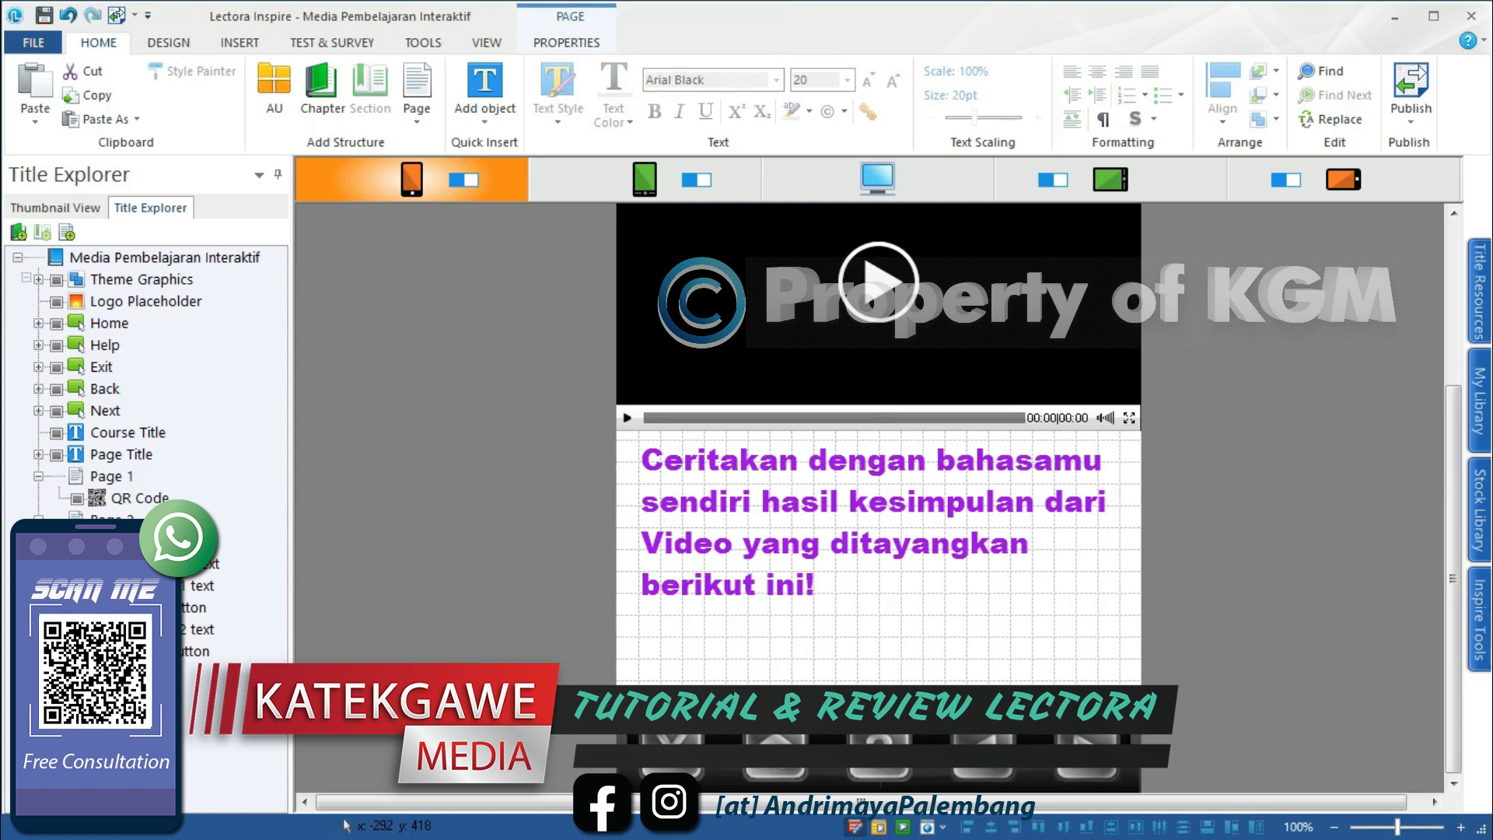
- Add a survey from the Test & Survey tools and show the question-type list
{"action": "scroll", "coordinate": [879, 498], "scroll_direction": "up", "scroll_amount": 5}
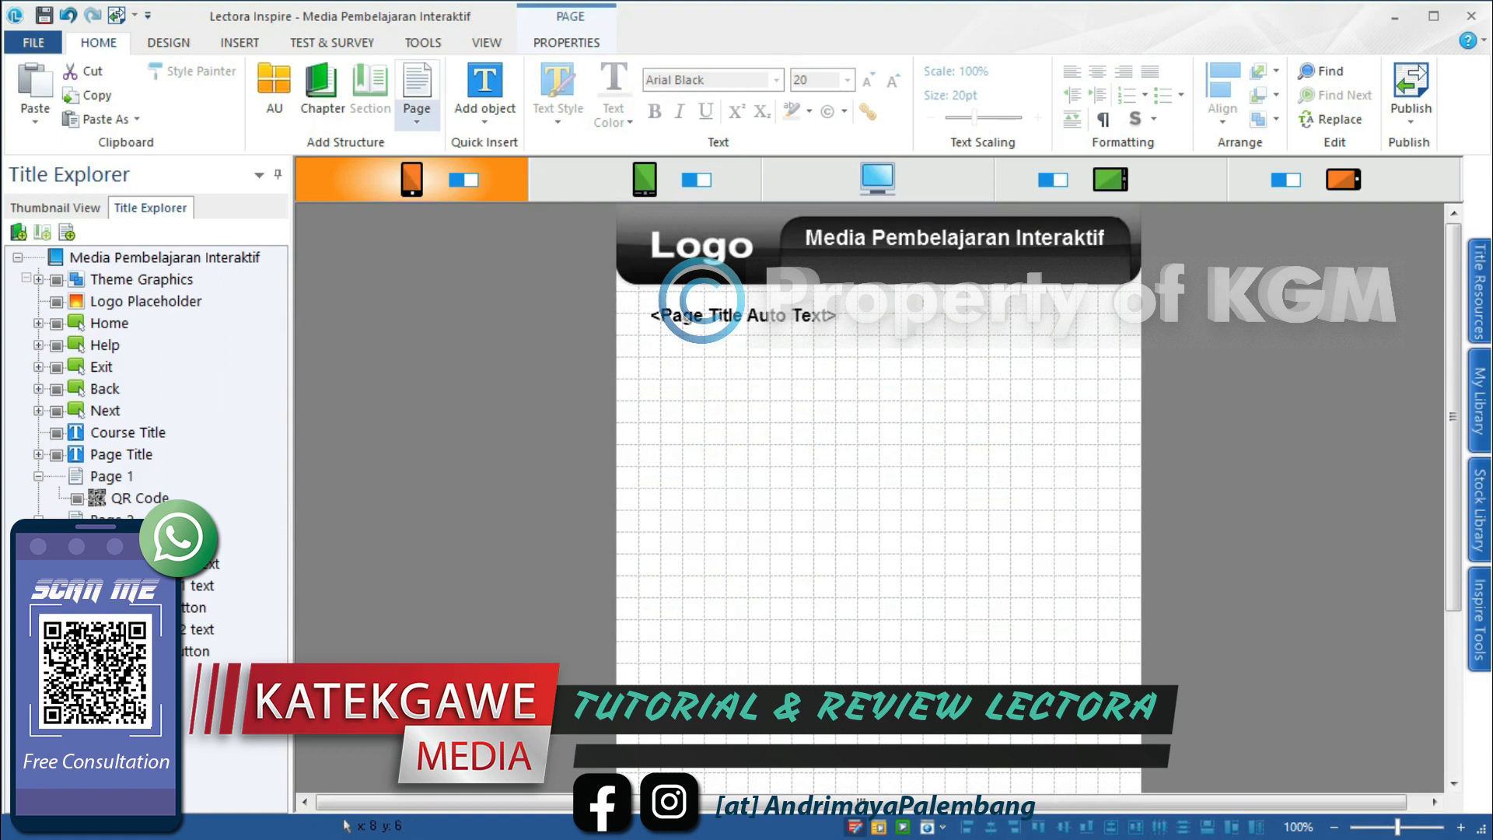
{"action": "left_click", "coordinate": [240, 42]}
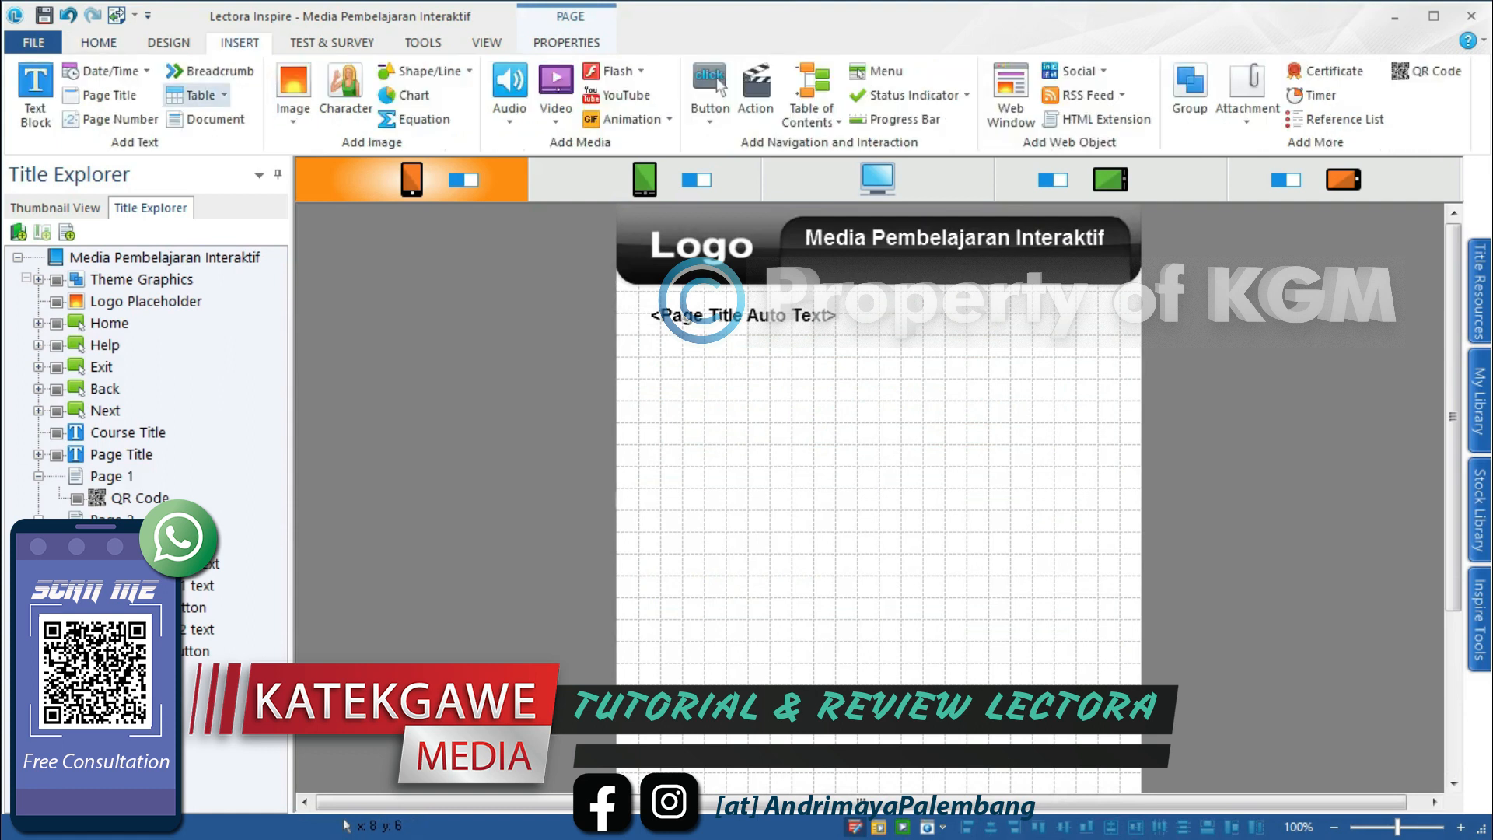
{"action": "left_click", "coordinate": [332, 42]}
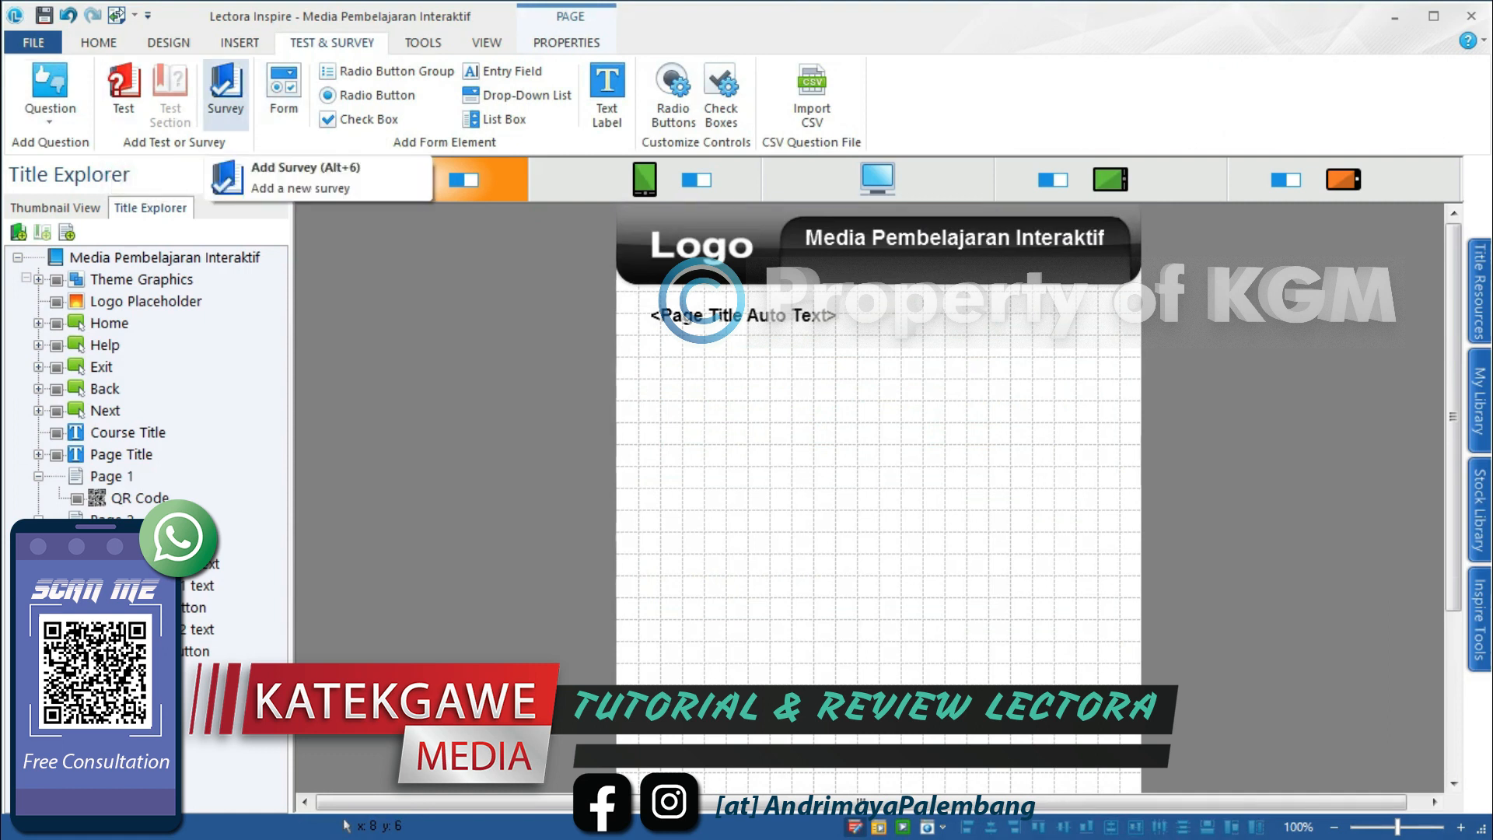
{"action": "left_click", "coordinate": [224, 84]}
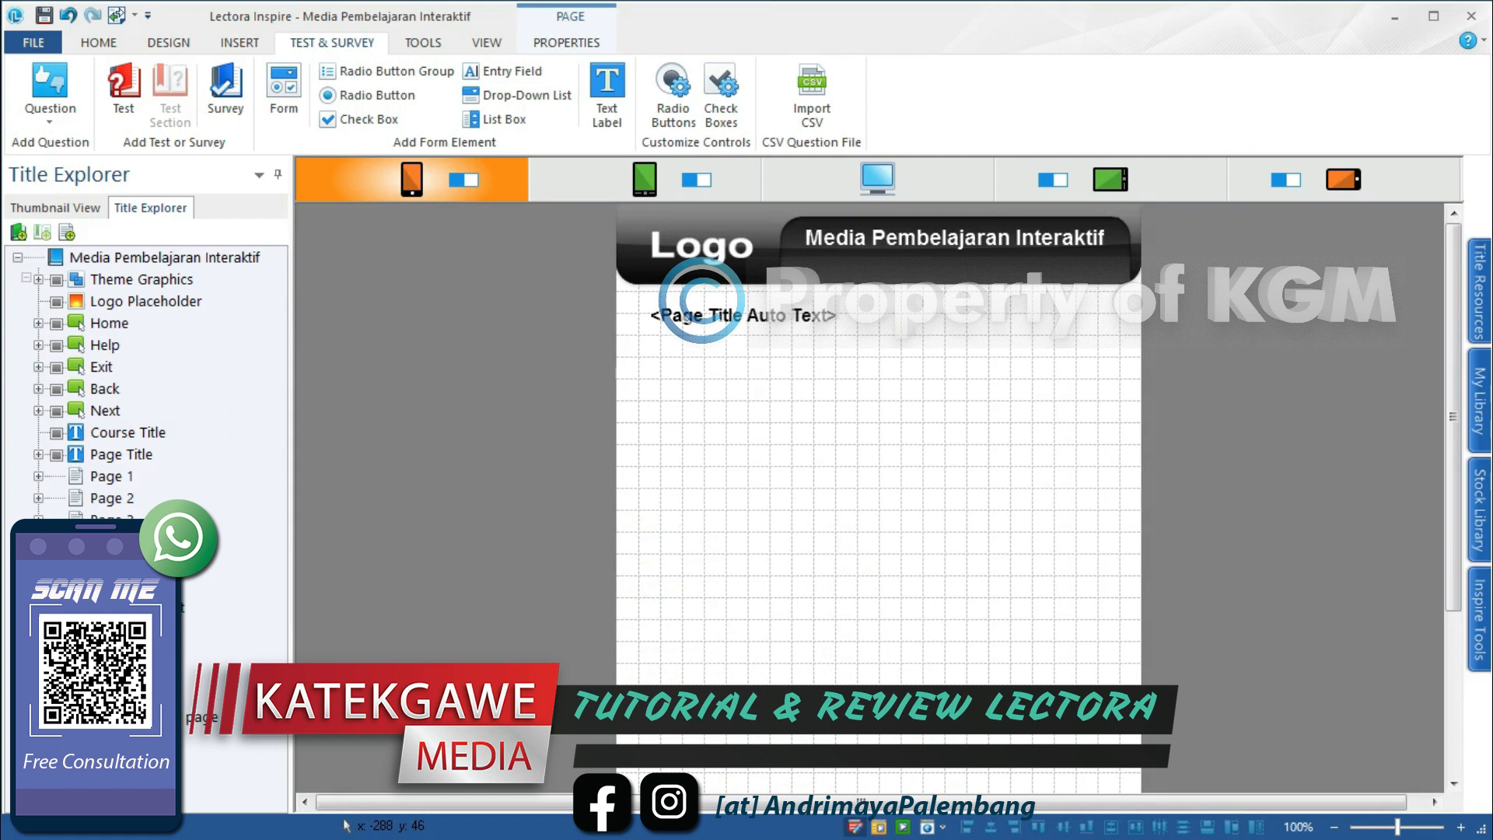
{"action": "left_click", "coordinate": [50, 98]}
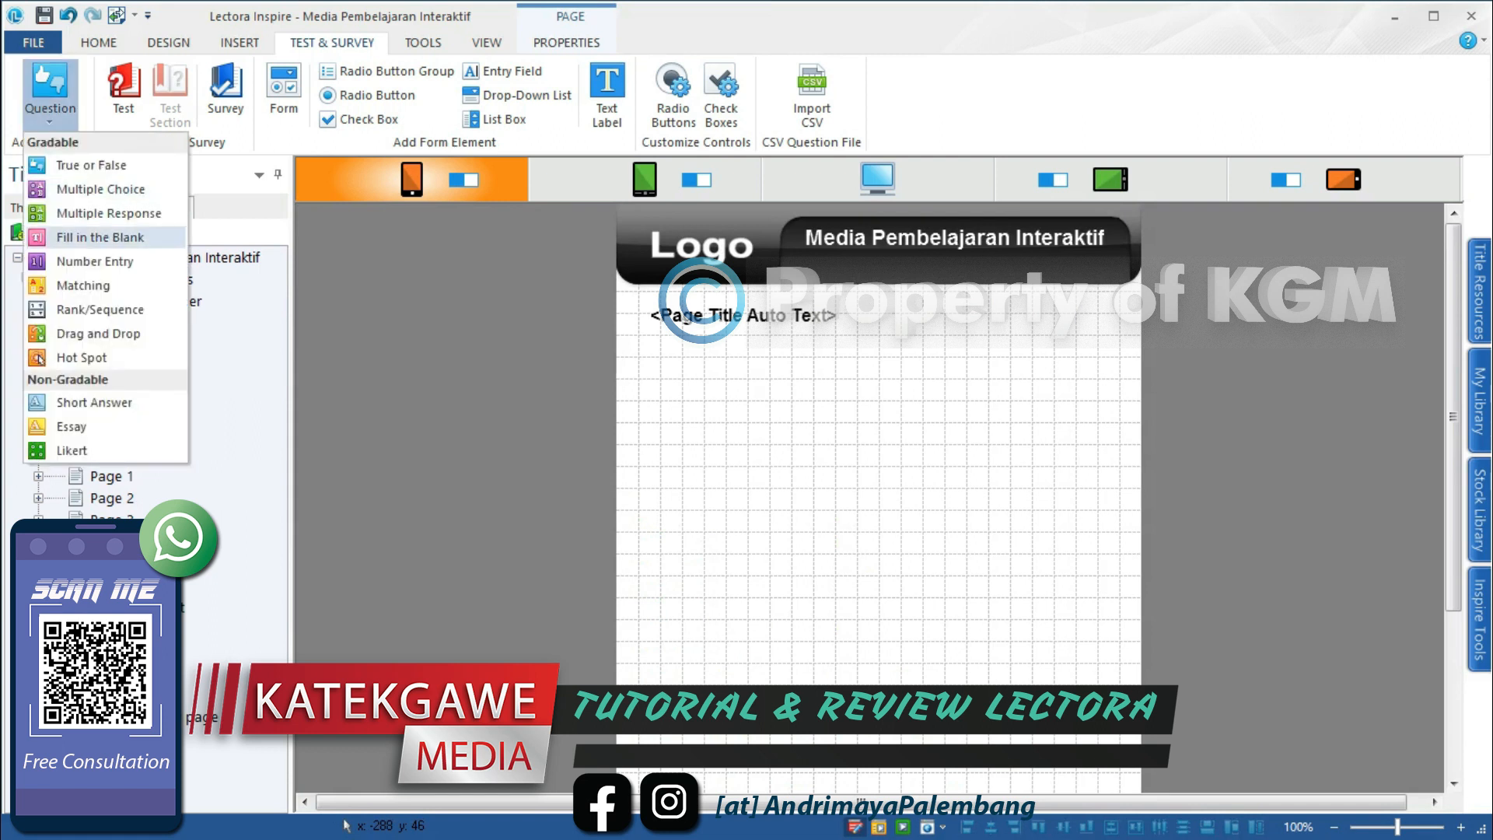
- Add an essay question asking opinions on KATEKGAWE MEDIA channel content, placed below the title
{"action": "left_click", "coordinate": [70, 426]}
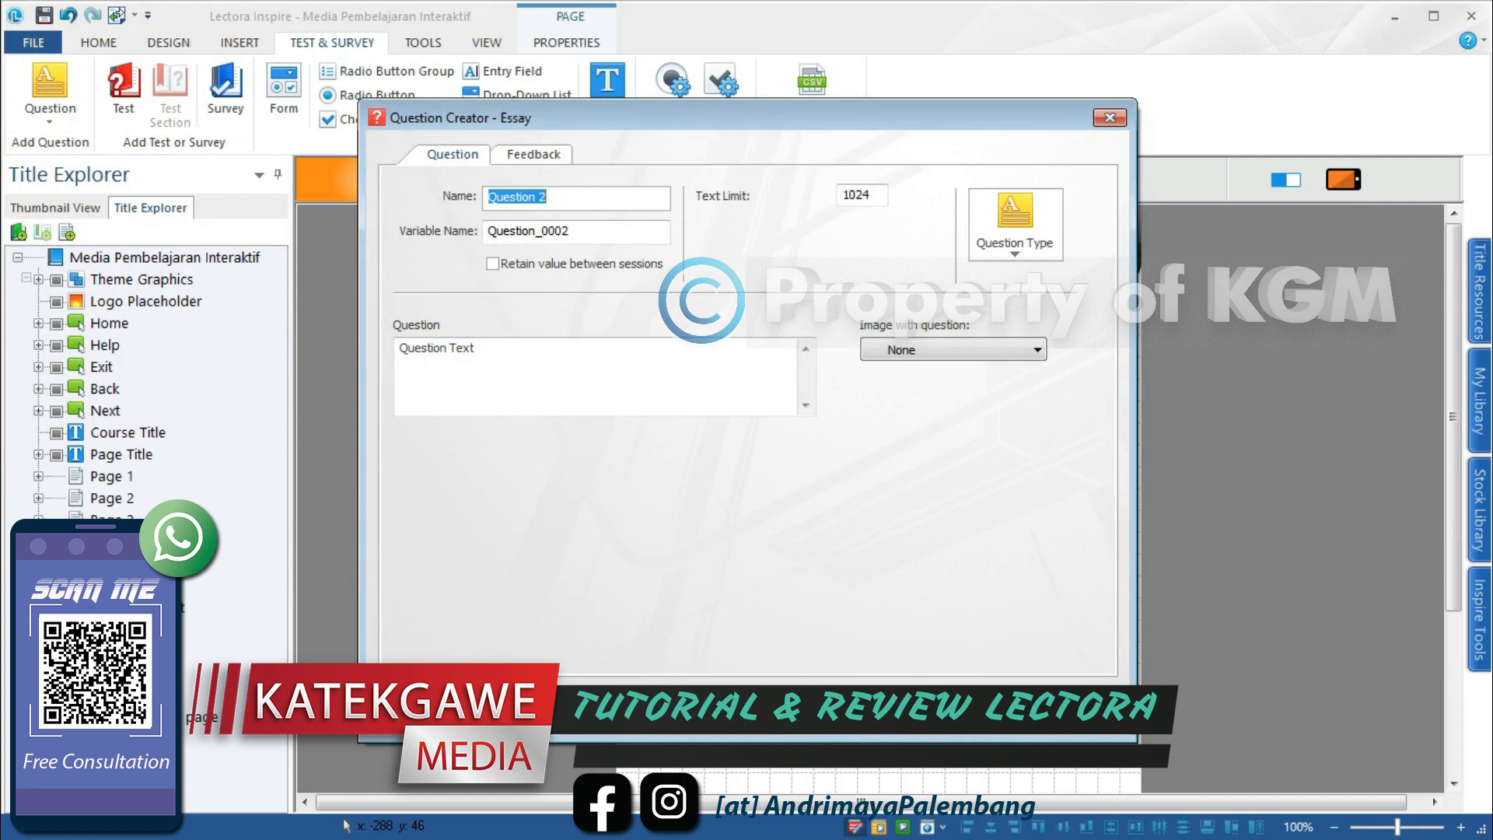
{"action": "double_click", "coordinate": [856, 195]}
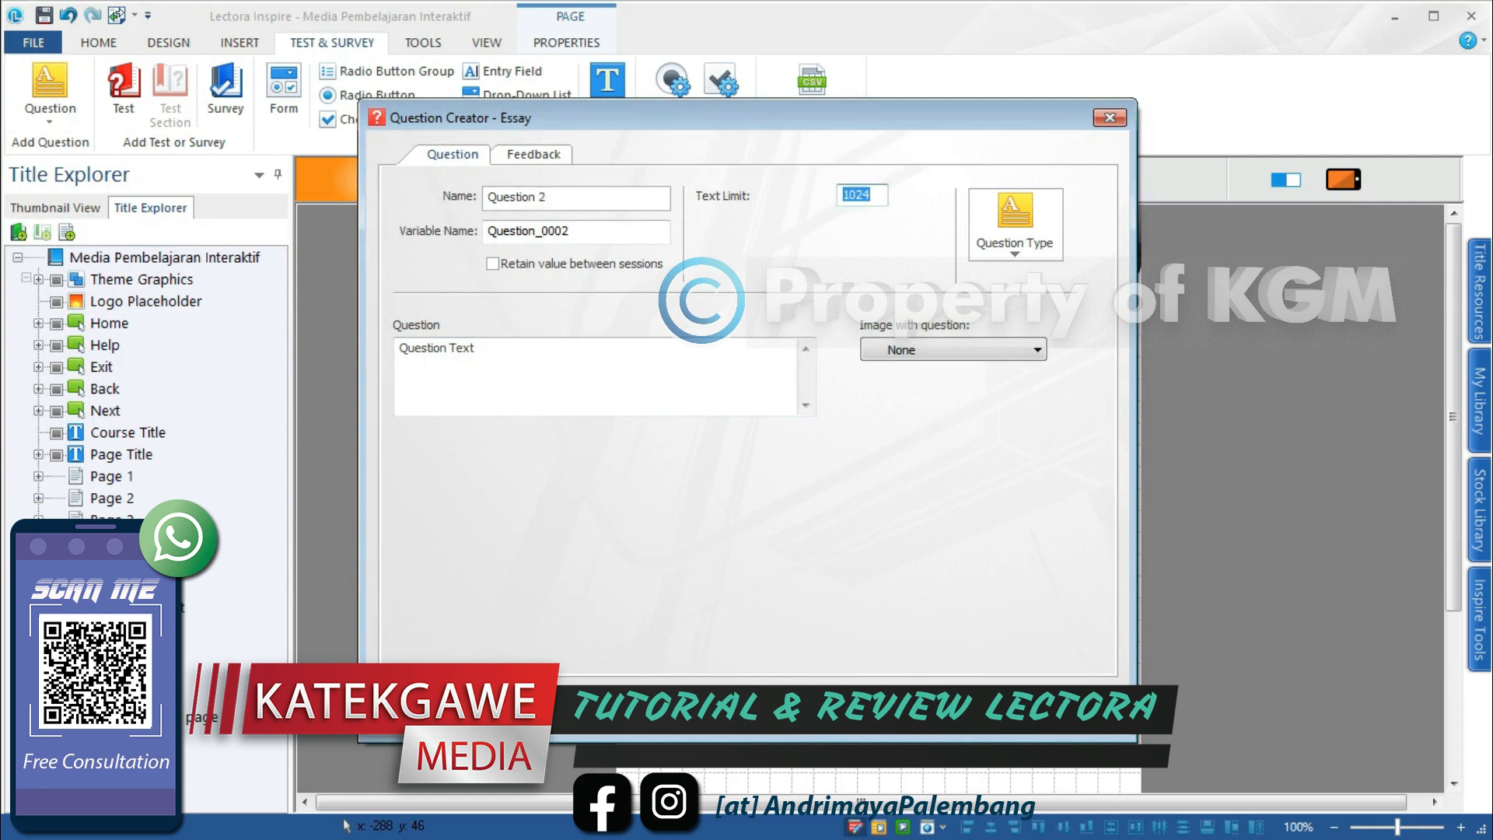
{"action": "left_click", "coordinate": [476, 349]}
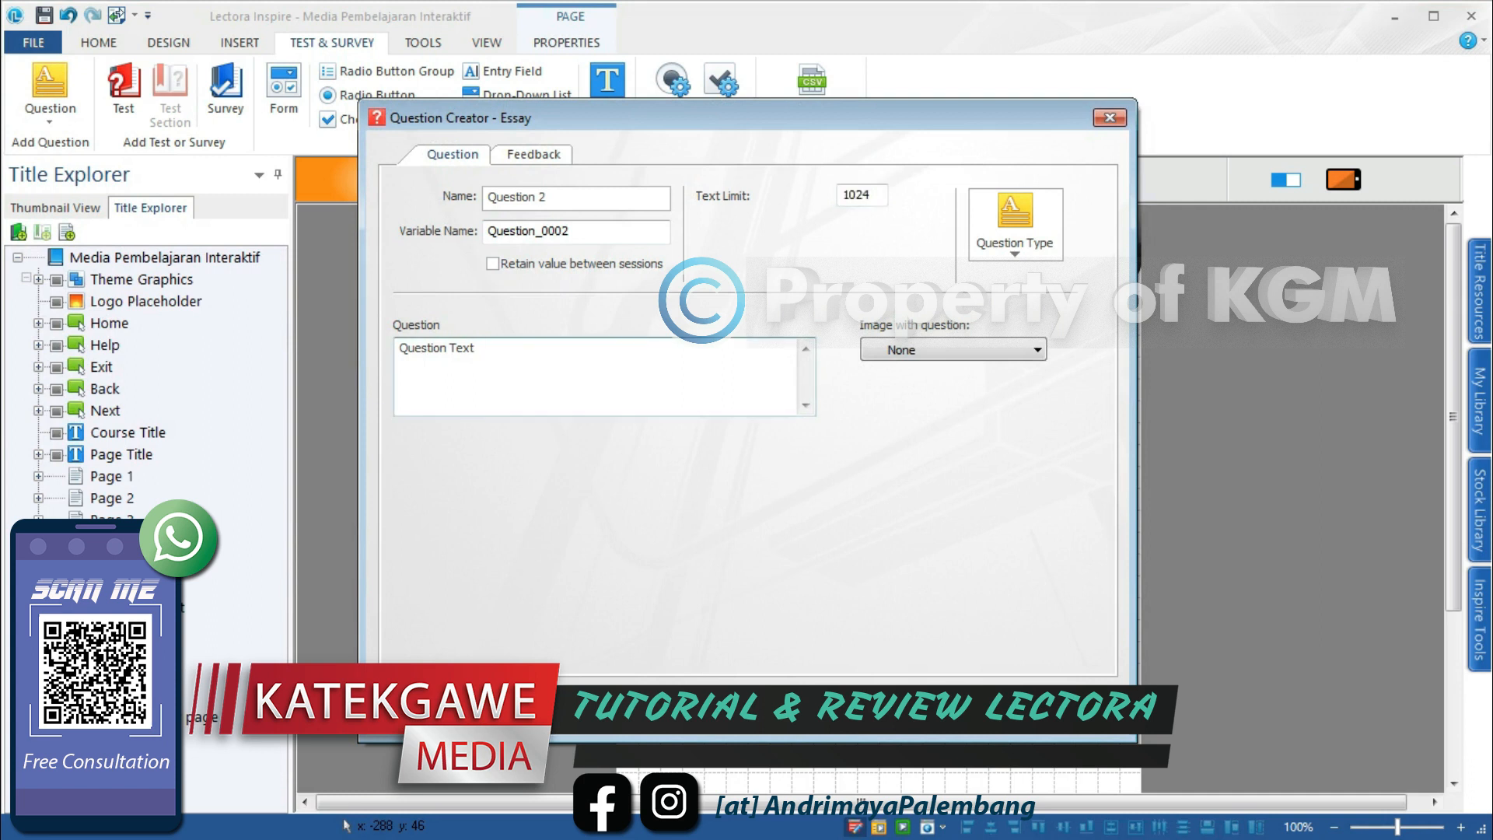
{"action": "key", "text": "ctrl+a"}
{"action": "type", "text": "Coba jelaskan secara rinci pendapatan "}
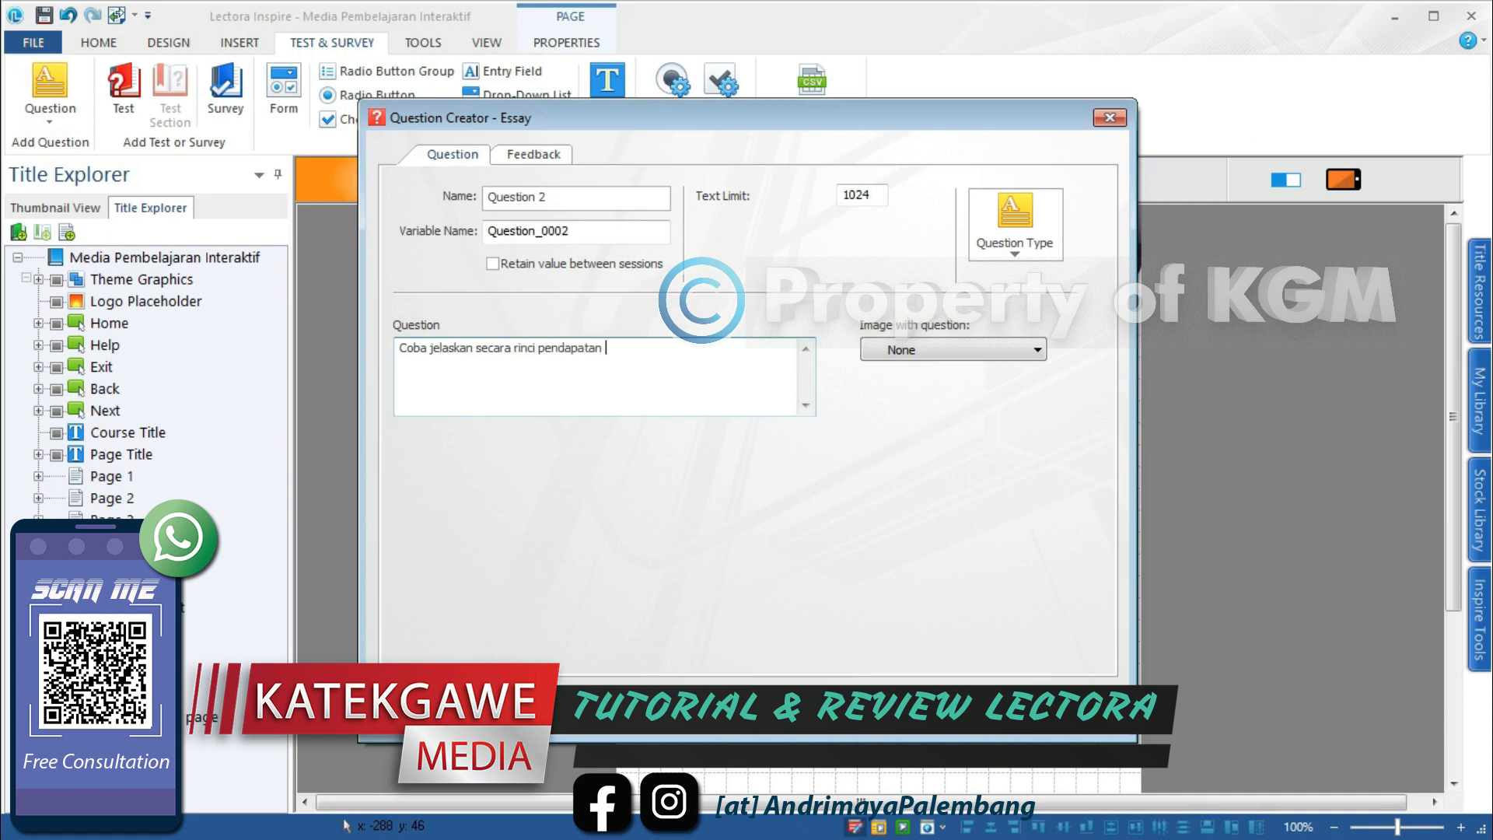
{"action": "type", "text": "Ada"}
{"action": "key", "text": "BackSpace"}
{"action": "key", "text": "BackSpace"}
{"action": "type", "text": "nda tentang konten yang tersedia di channel KATEKGAWE MEDIA"}
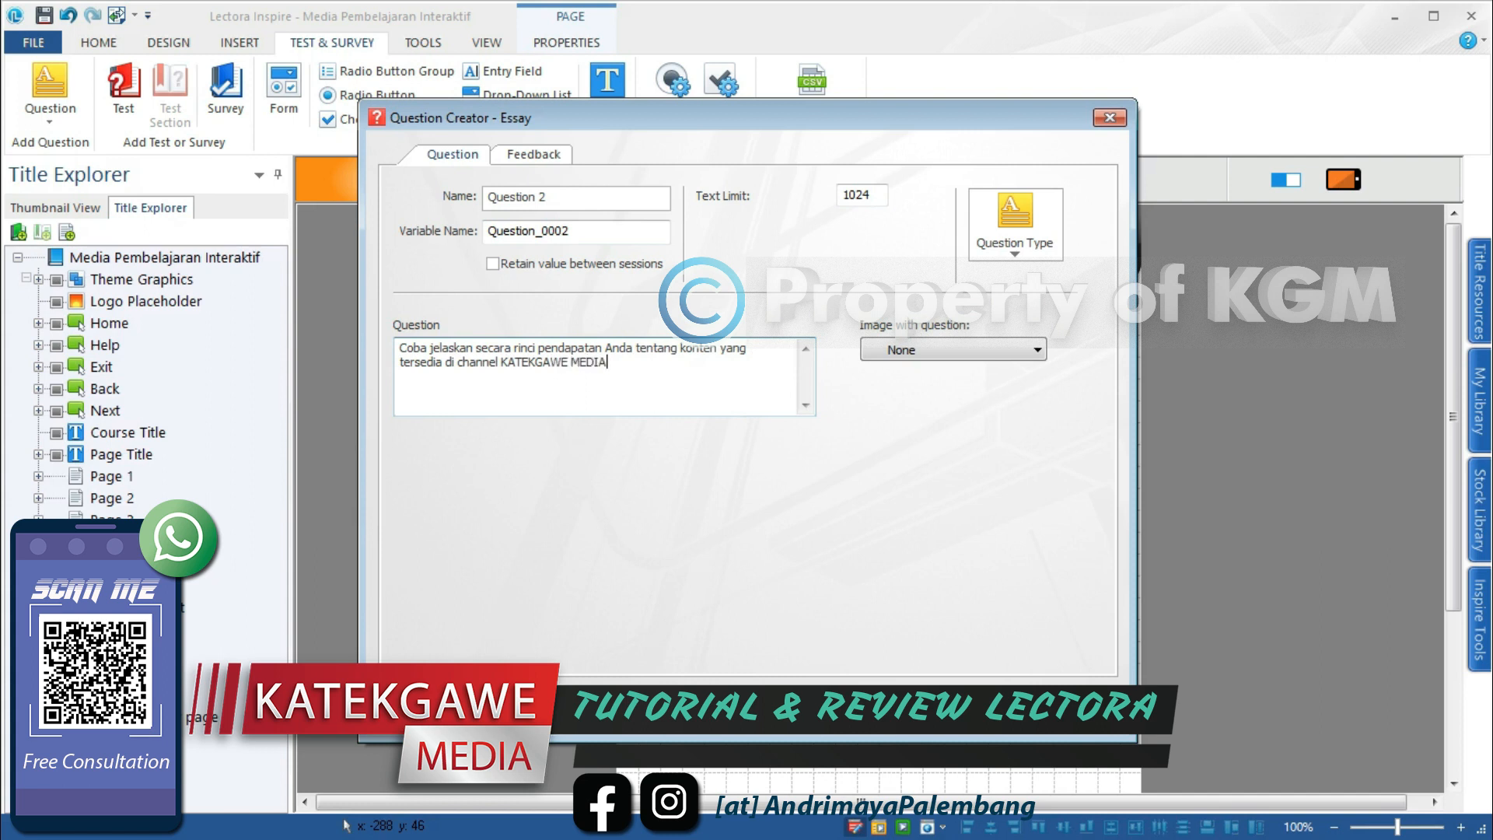
{"action": "key", "text": "Return"}
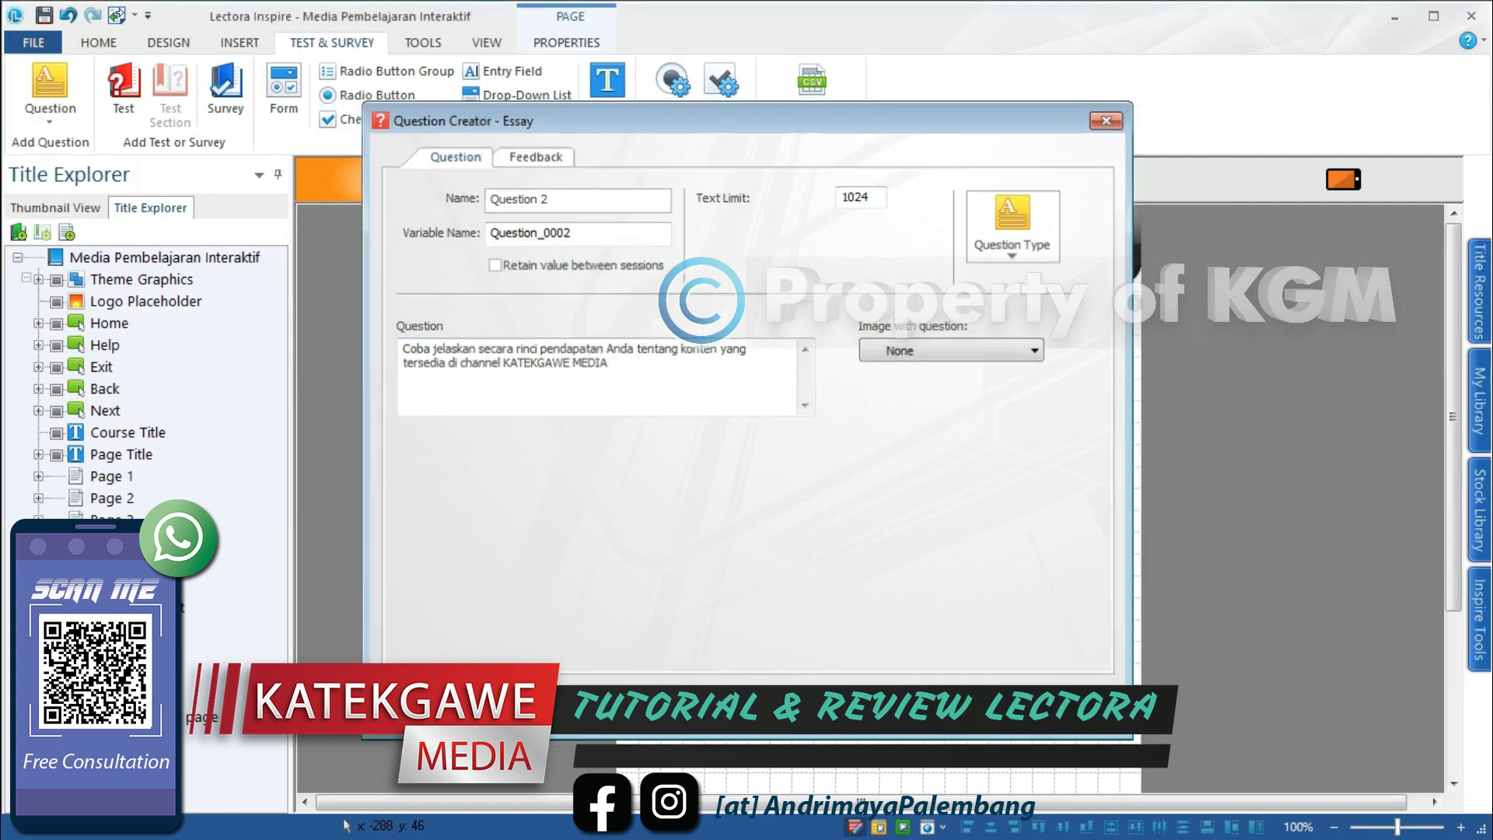
{"action": "left_click_drag", "start_coordinate": [851, 506], "coordinate": [802, 574]}
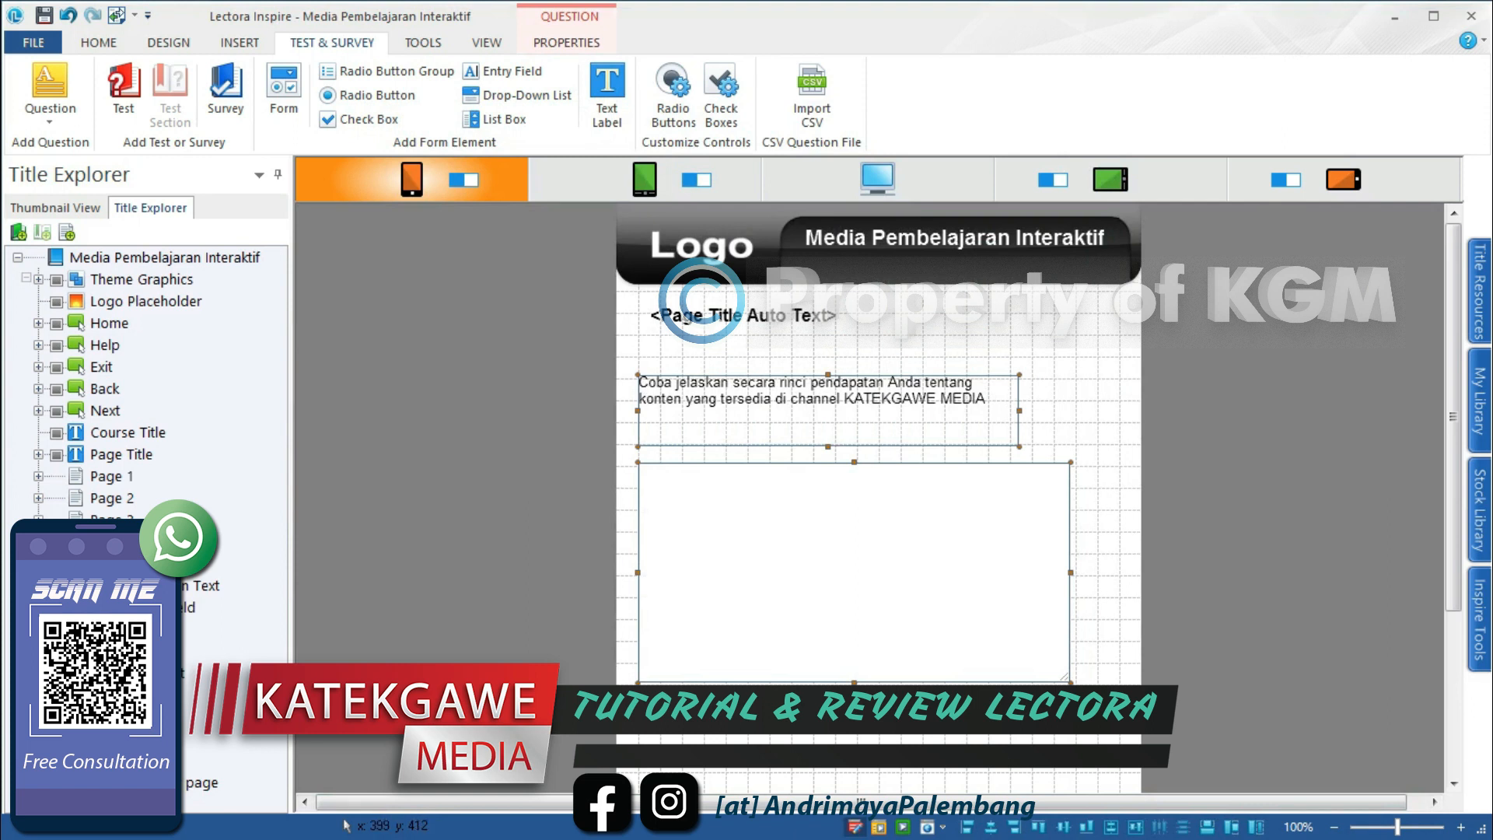
- Make the essay question text 12 pt Arial Black in maroon on a wider box
{"action": "left_click", "coordinate": [1107, 430]}
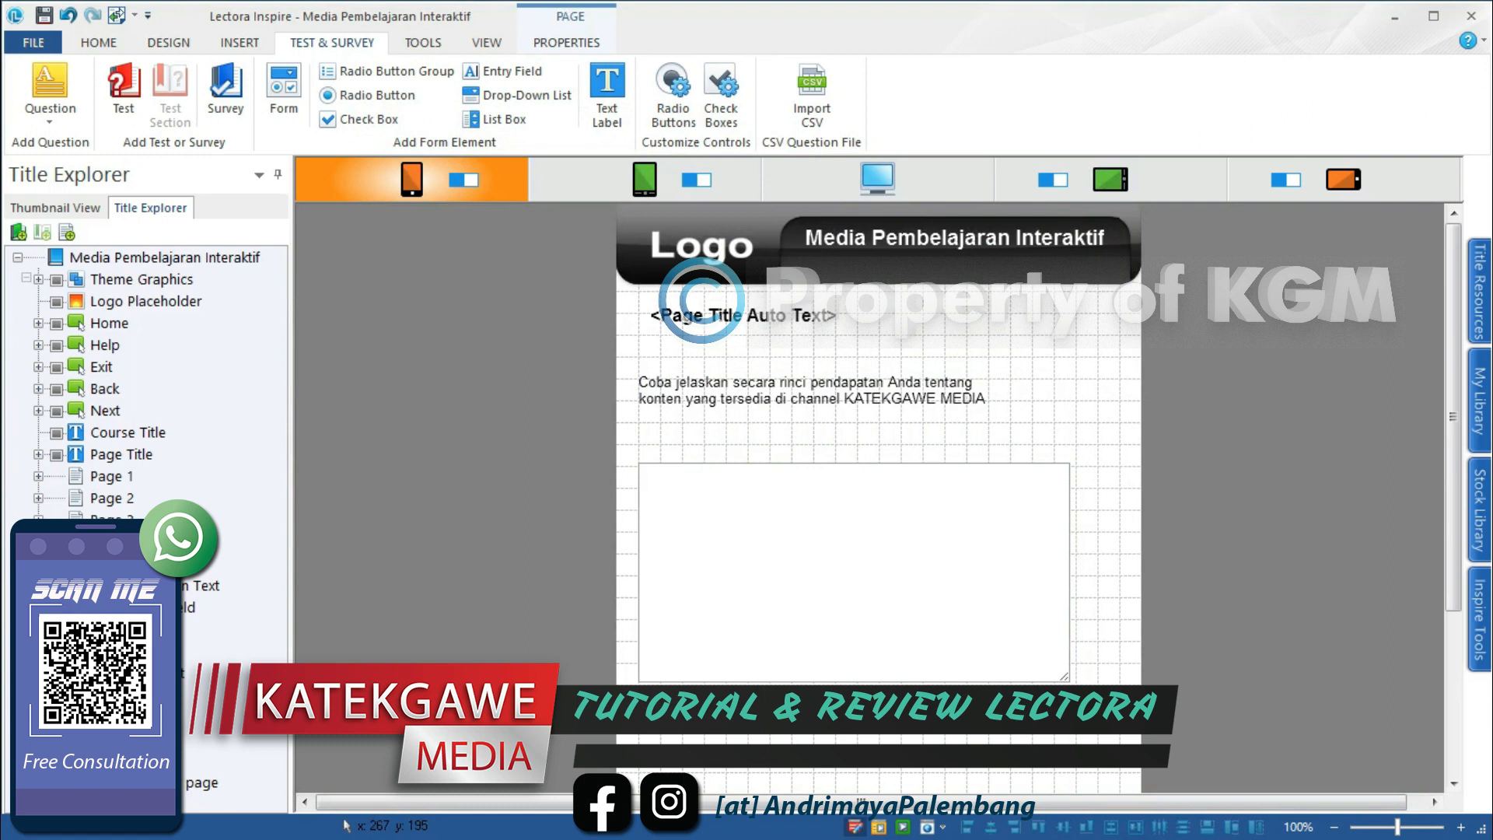
{"action": "left_click", "coordinate": [894, 405]}
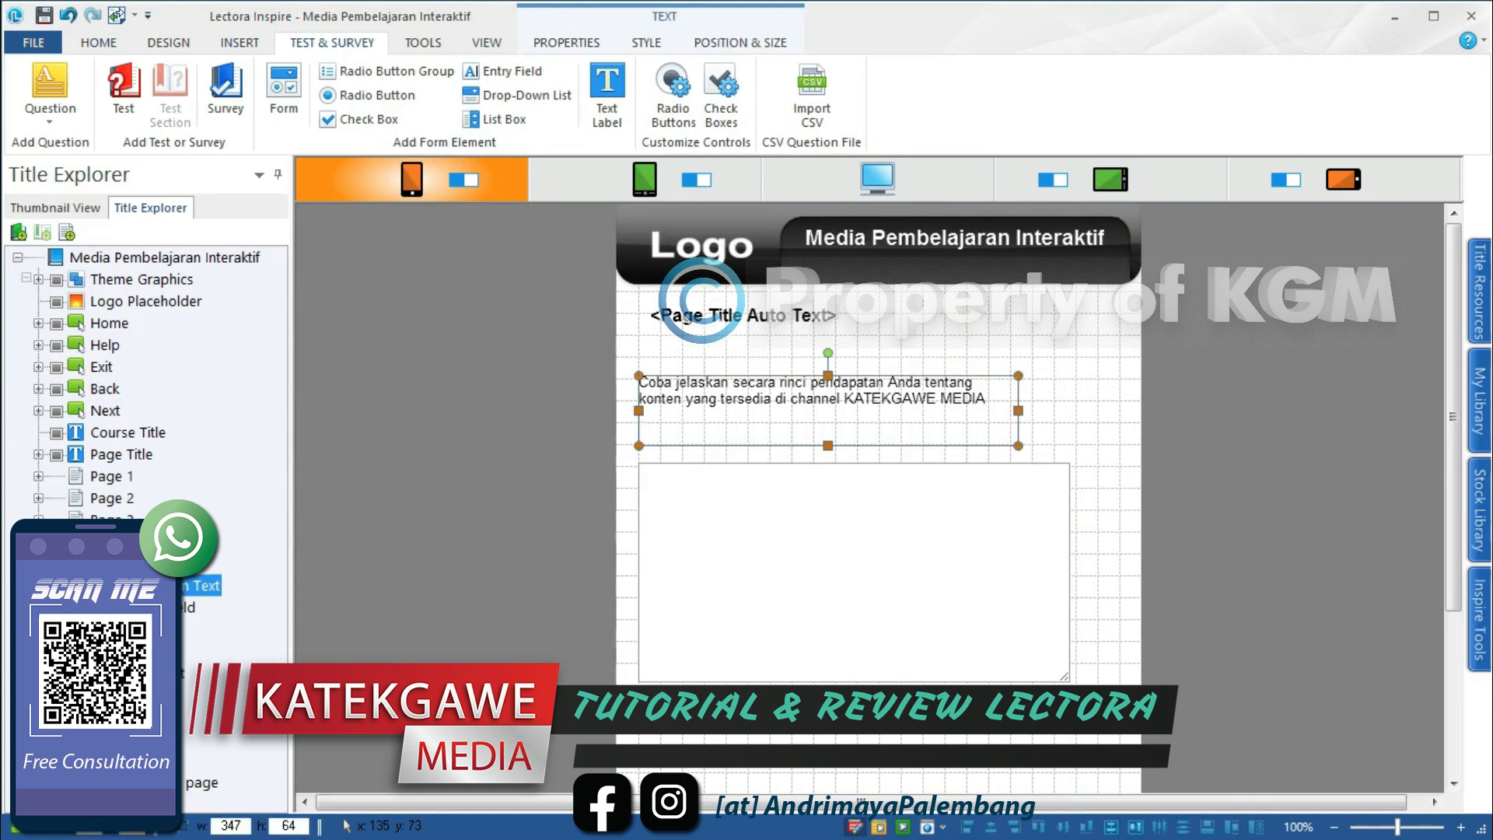
{"action": "left_click", "coordinate": [99, 42]}
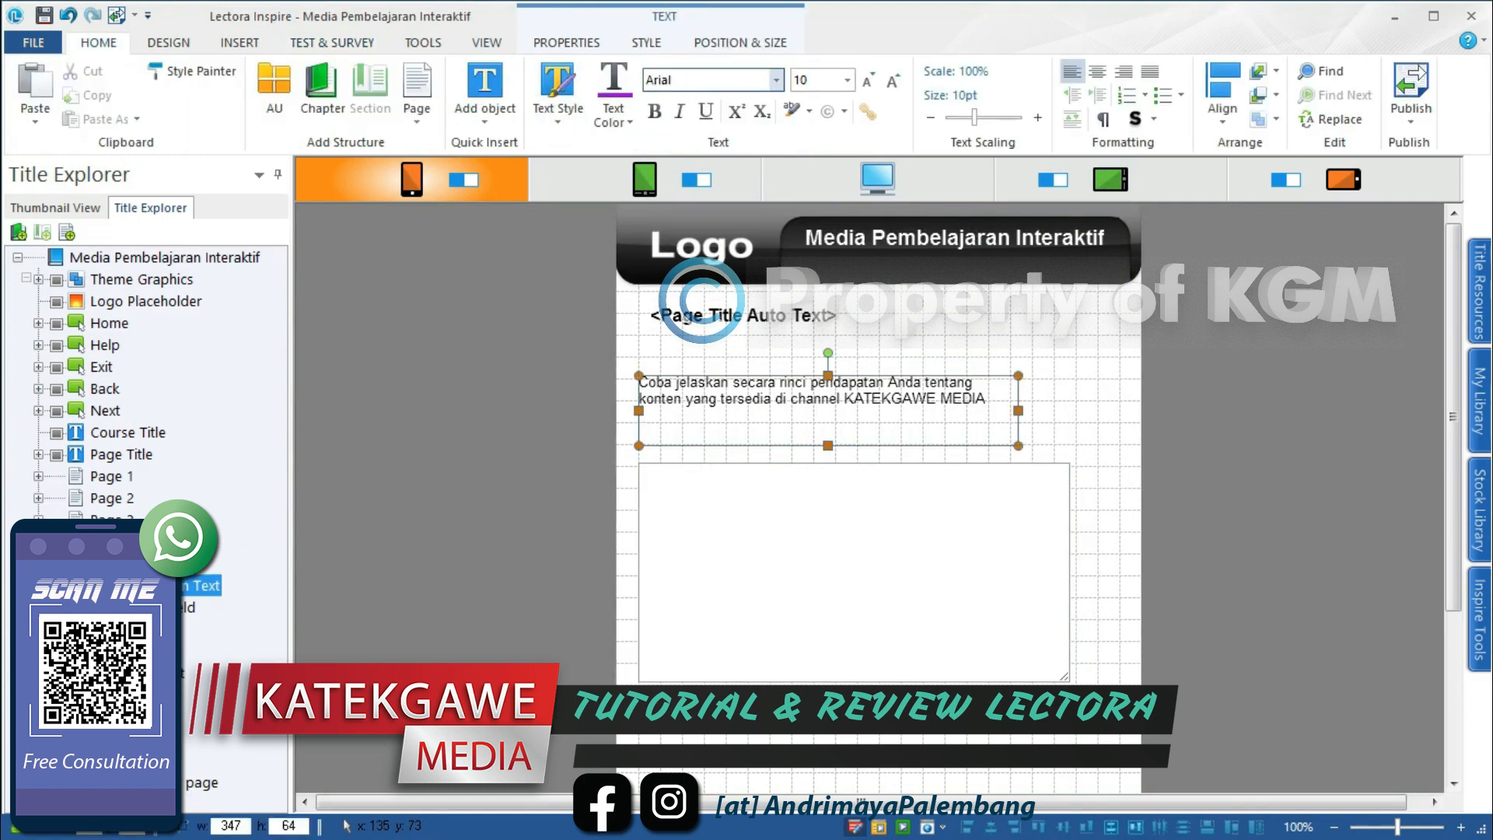
{"action": "left_click", "coordinate": [776, 80]}
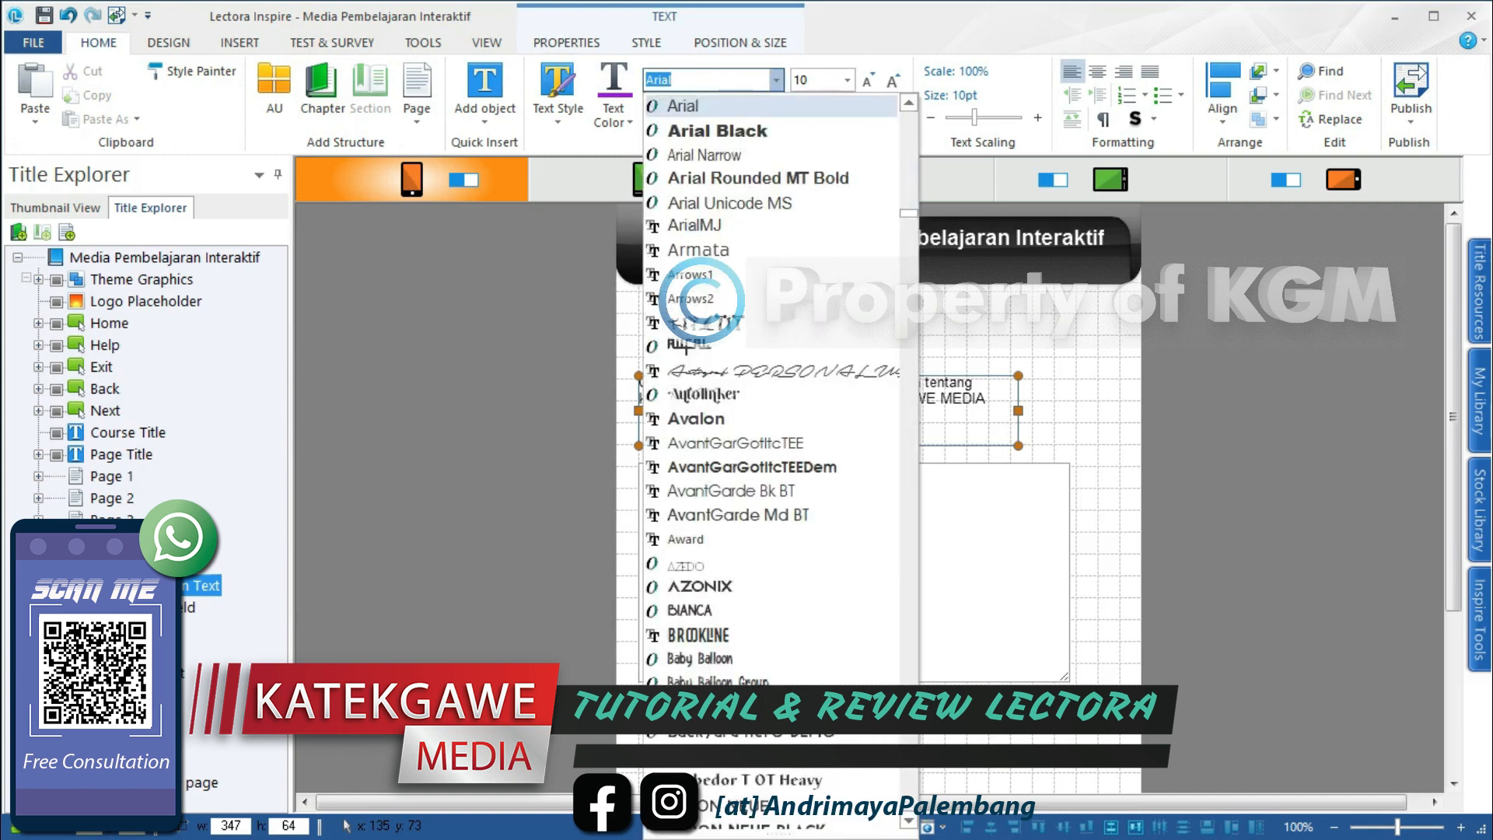
{"action": "left_click", "coordinate": [747, 131]}
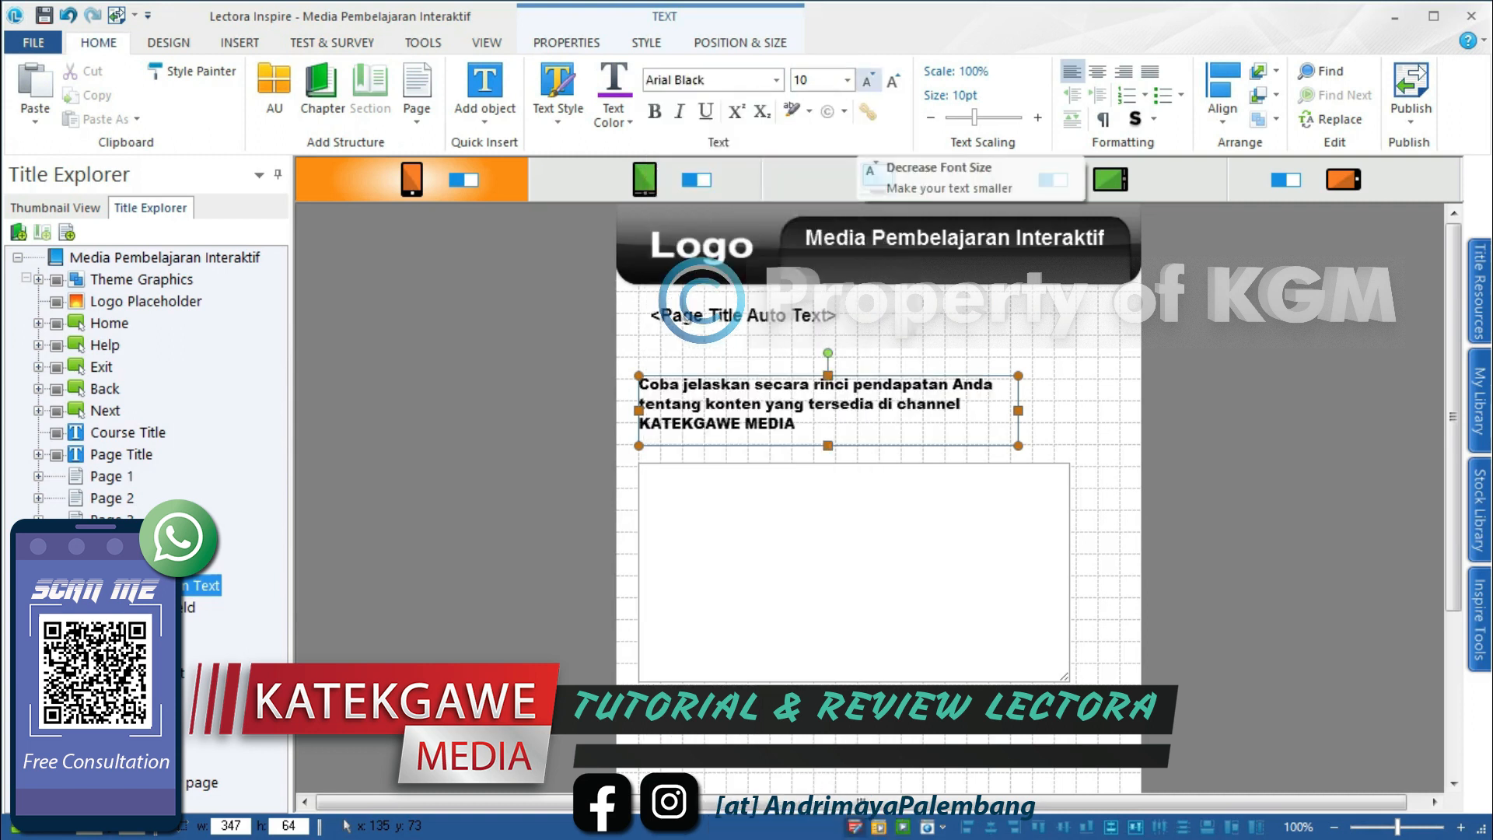
{"action": "left_click", "coordinate": [893, 80]}
{"action": "left_click", "coordinate": [893, 80]}
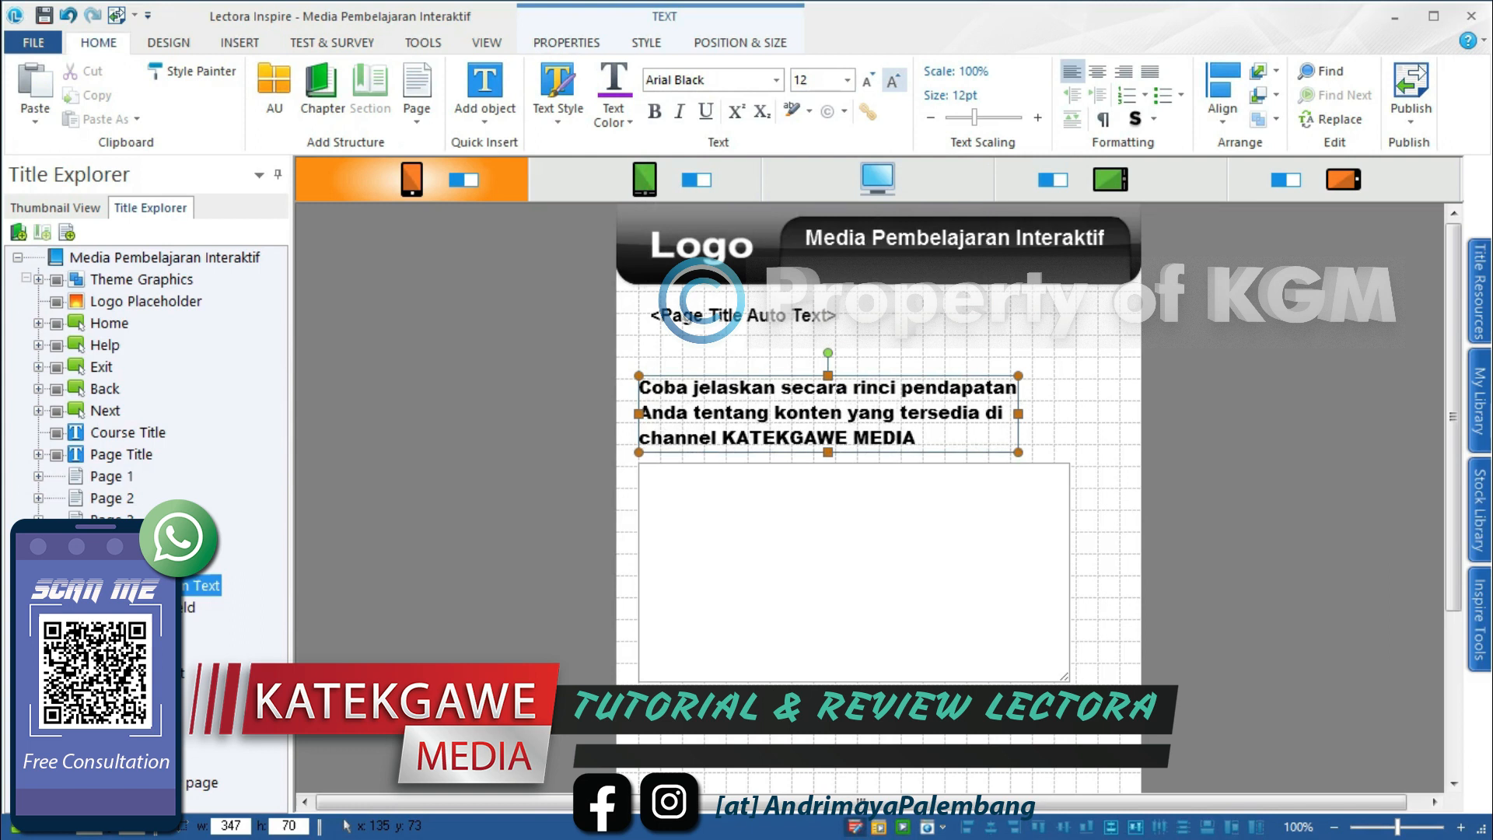
{"action": "left_click_drag", "start_coordinate": [1019, 413], "coordinate": [1123, 413]}
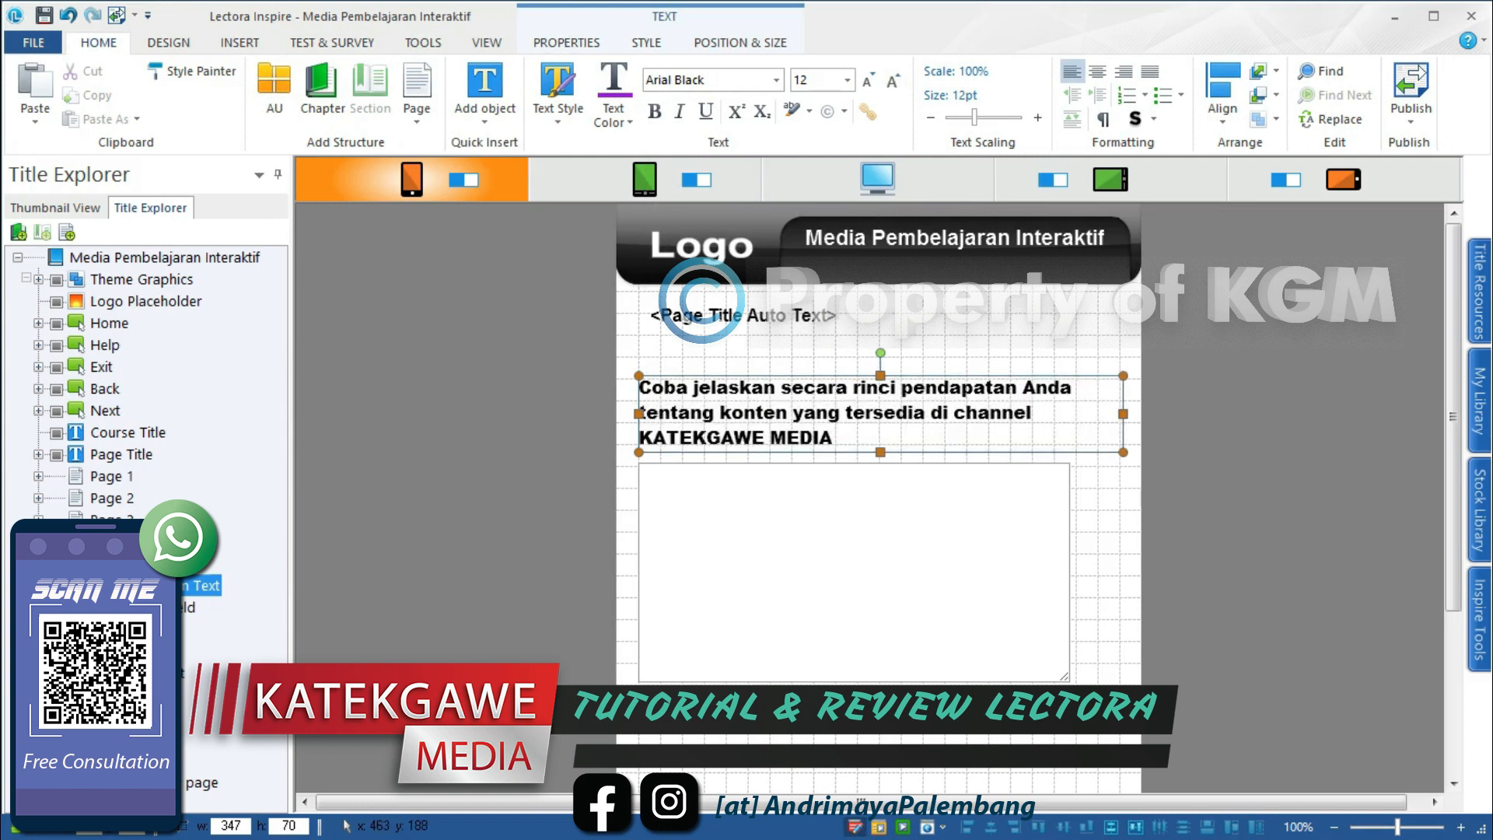
{"action": "left_click", "coordinate": [614, 116]}
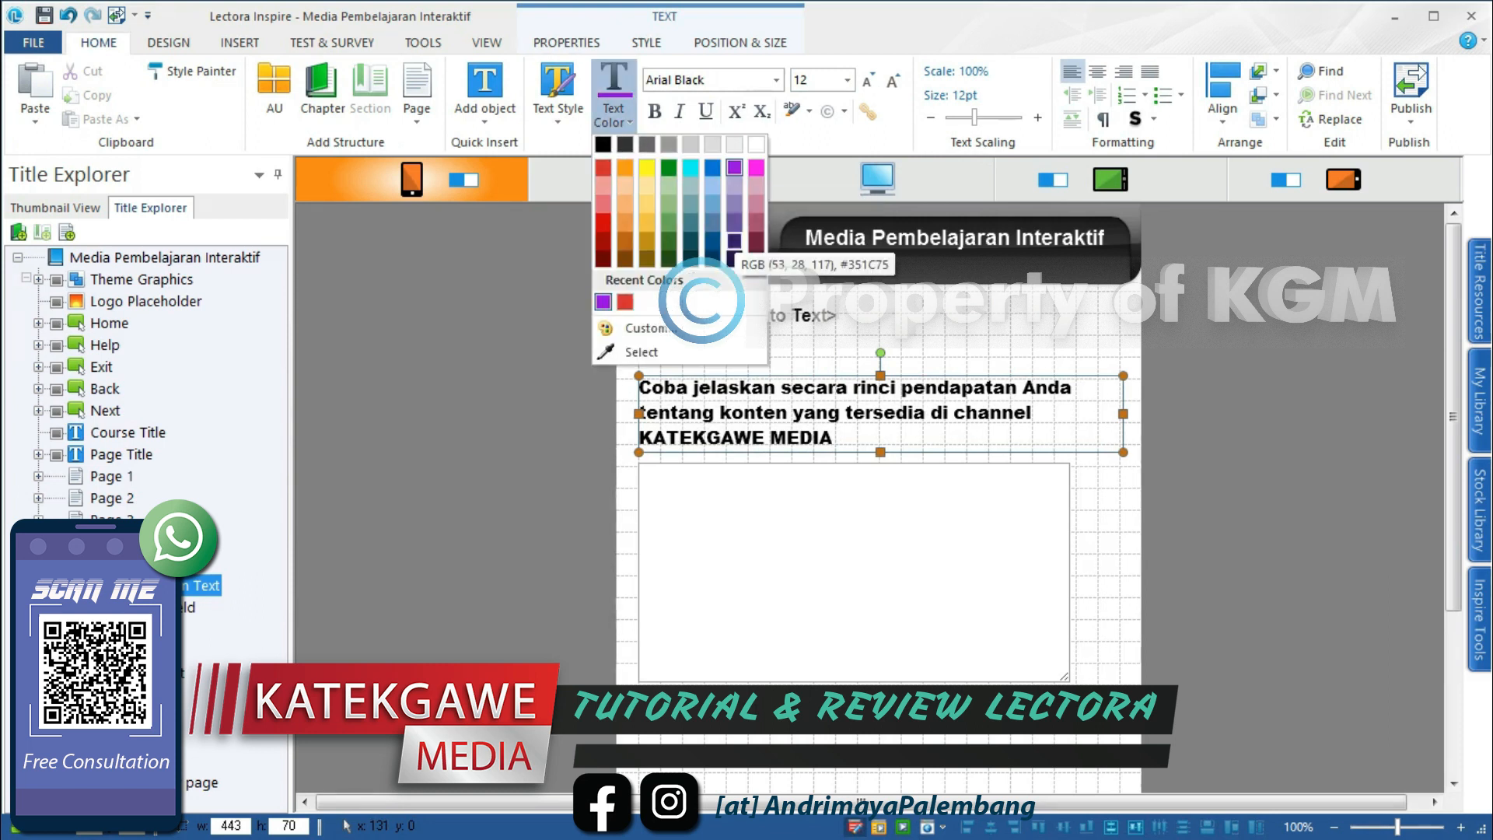
{"action": "left_click", "coordinate": [757, 242]}
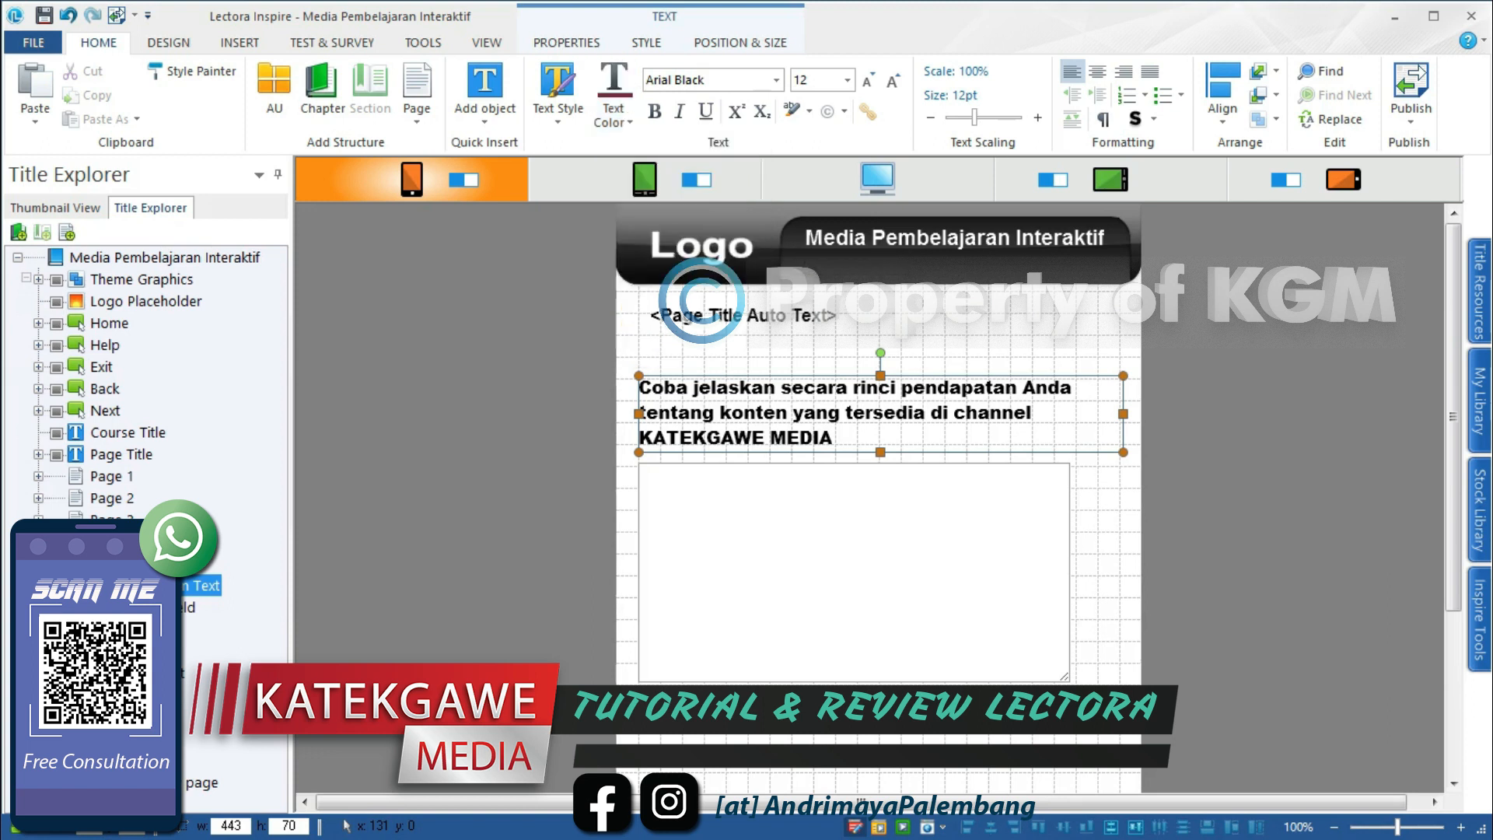
{"action": "left_click", "coordinate": [765, 561]}
- Enlarge the essay answer entry field to 442 × 294
{"action": "left_click", "coordinate": [764, 560]}
{"action": "left_click_drag", "start_coordinate": [765, 561], "coordinate": [1123, 785]}
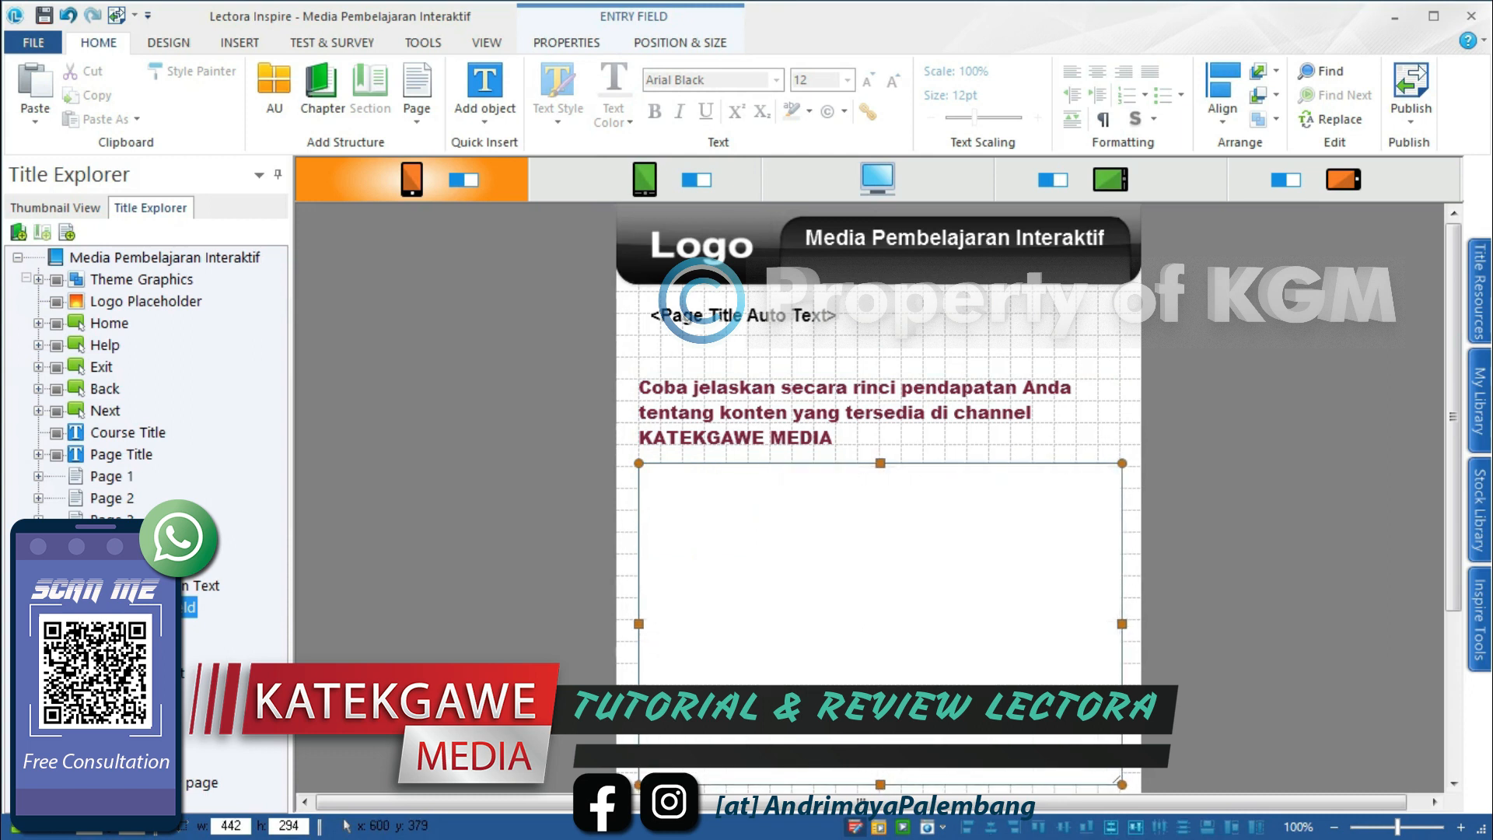
{"action": "left_click", "coordinate": [1277, 613]}
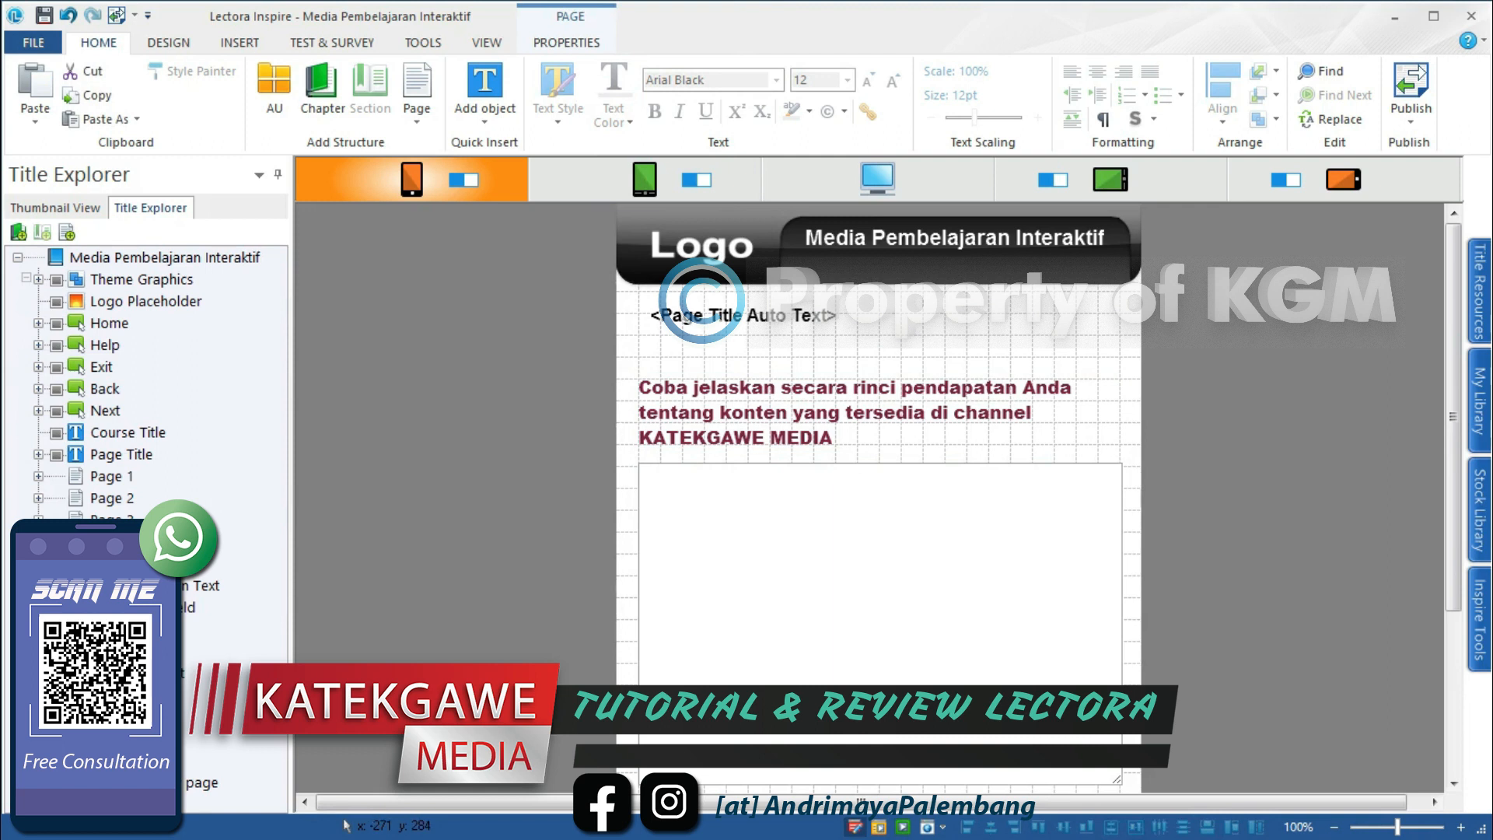
- Go to the next empty page and bring up the Test & Survey tools
{"action": "left_click", "coordinate": [111, 629]}
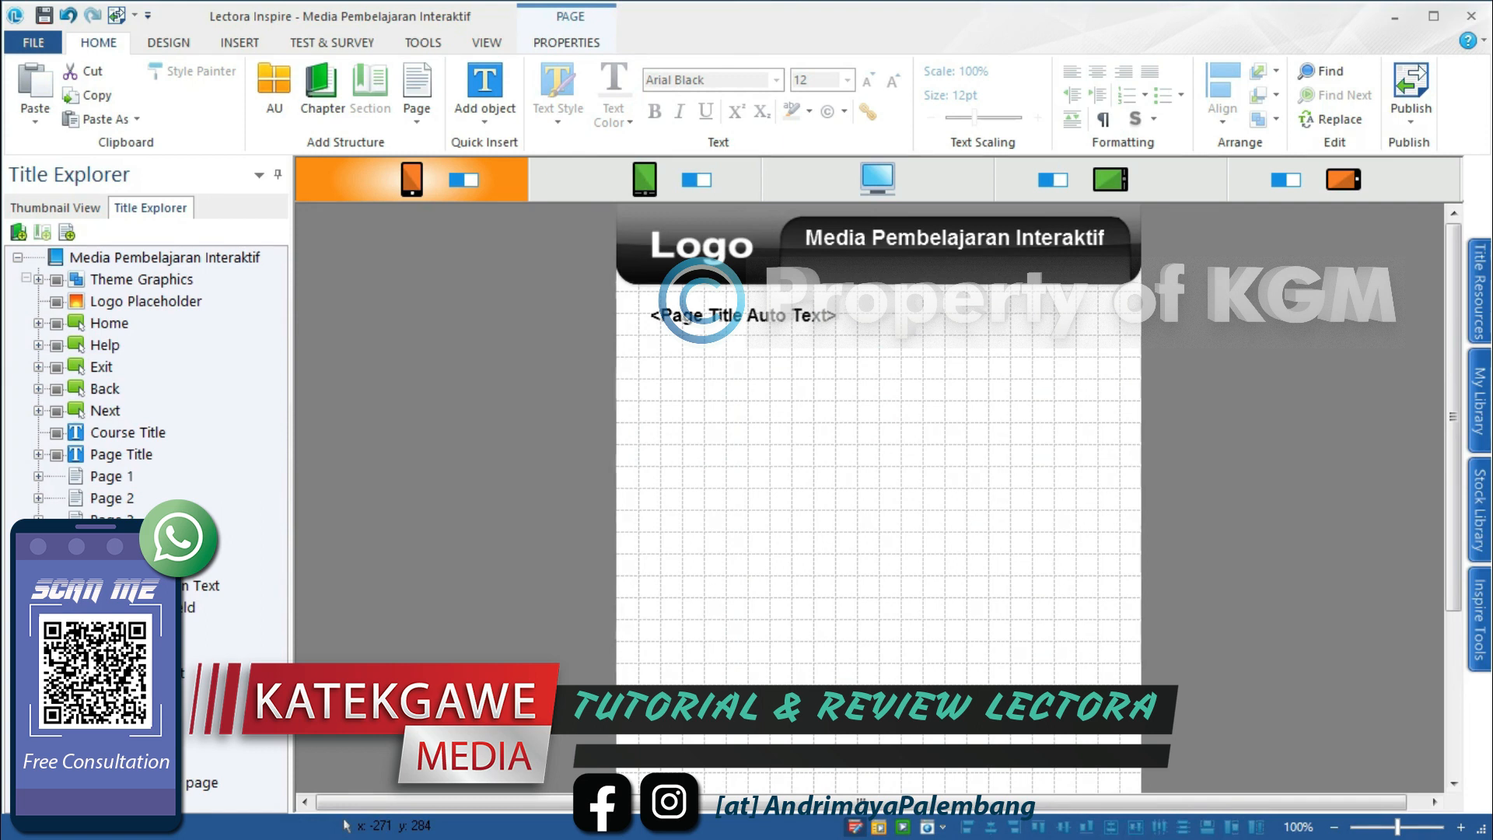
{"action": "left_click", "coordinate": [239, 42]}
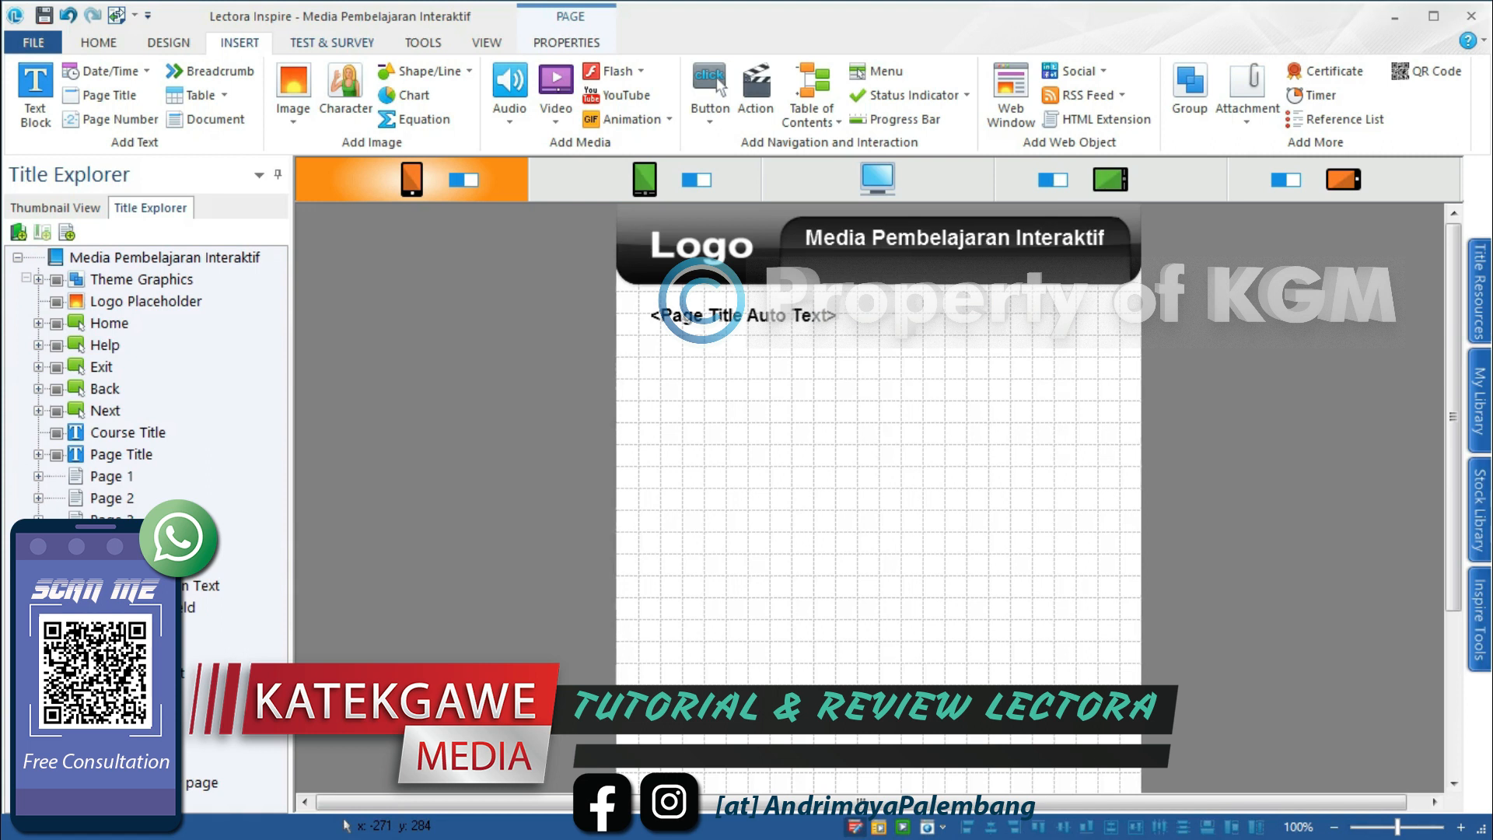
{"action": "left_click", "coordinate": [333, 43]}
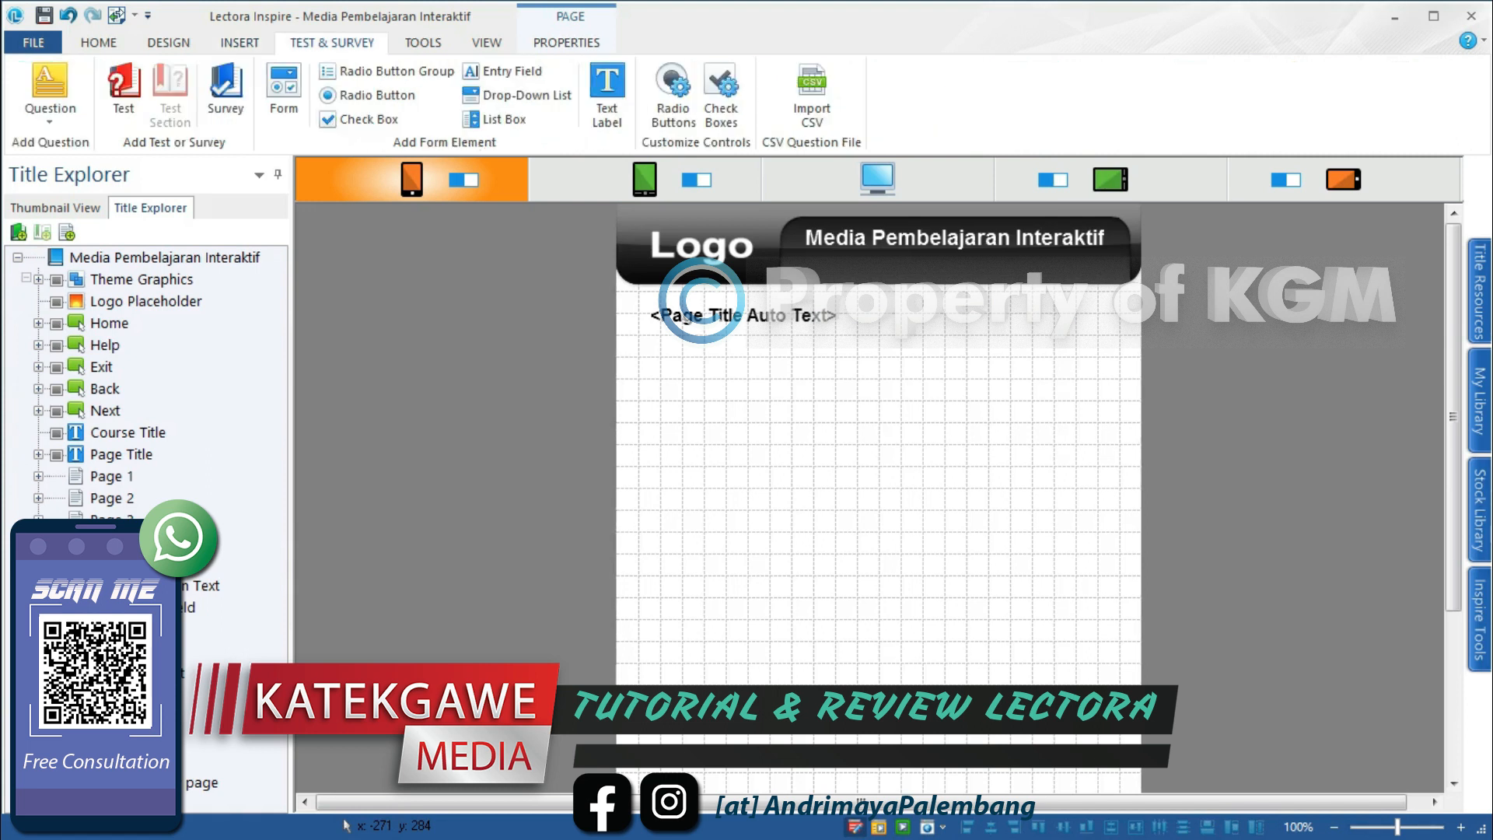
{"action": "left_click", "coordinate": [284, 89]}
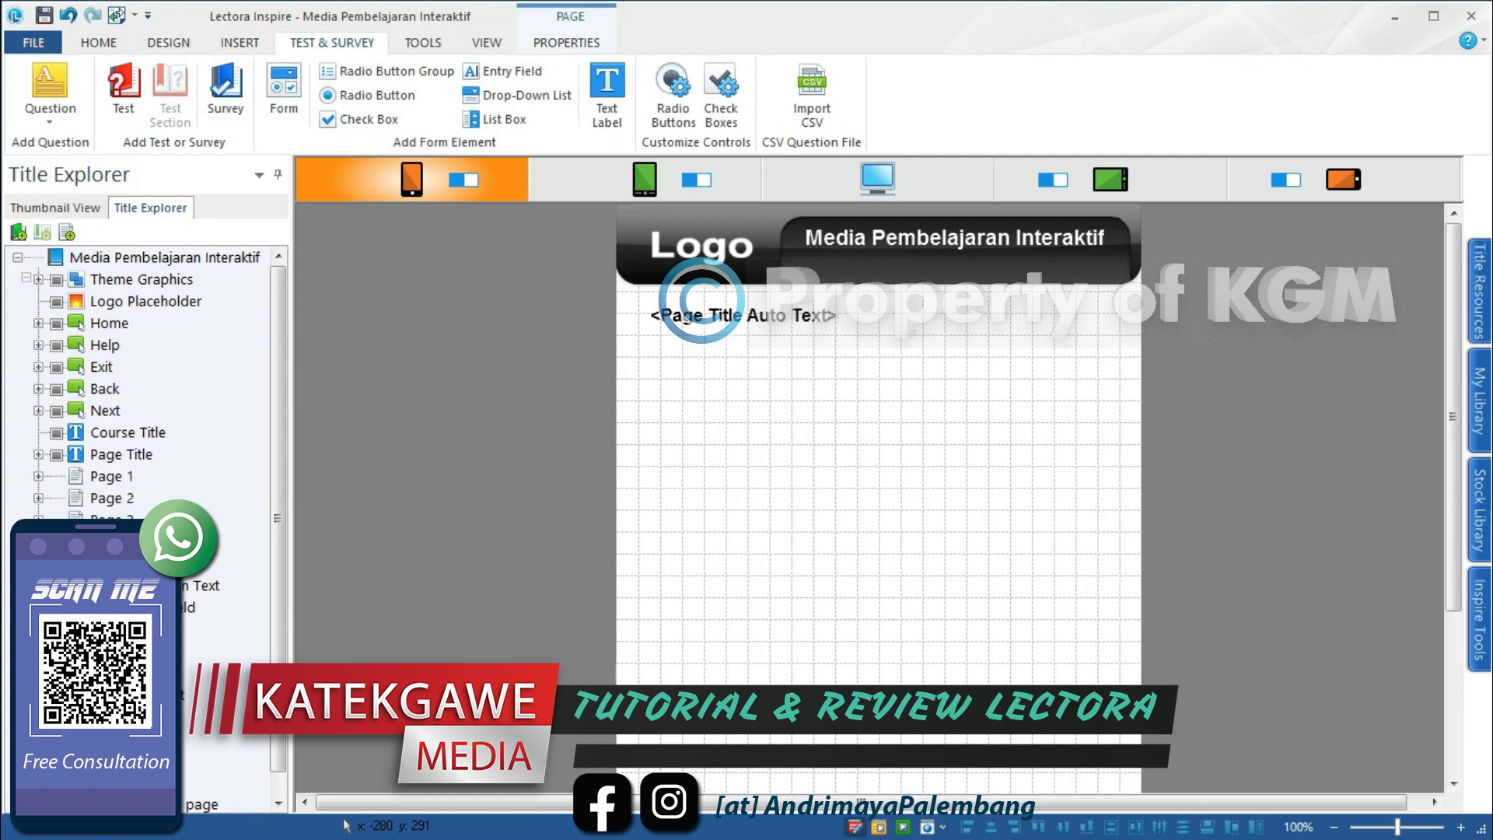
{"action": "left_click", "coordinate": [128, 563]}
{"action": "left_click", "coordinate": [386, 71]}
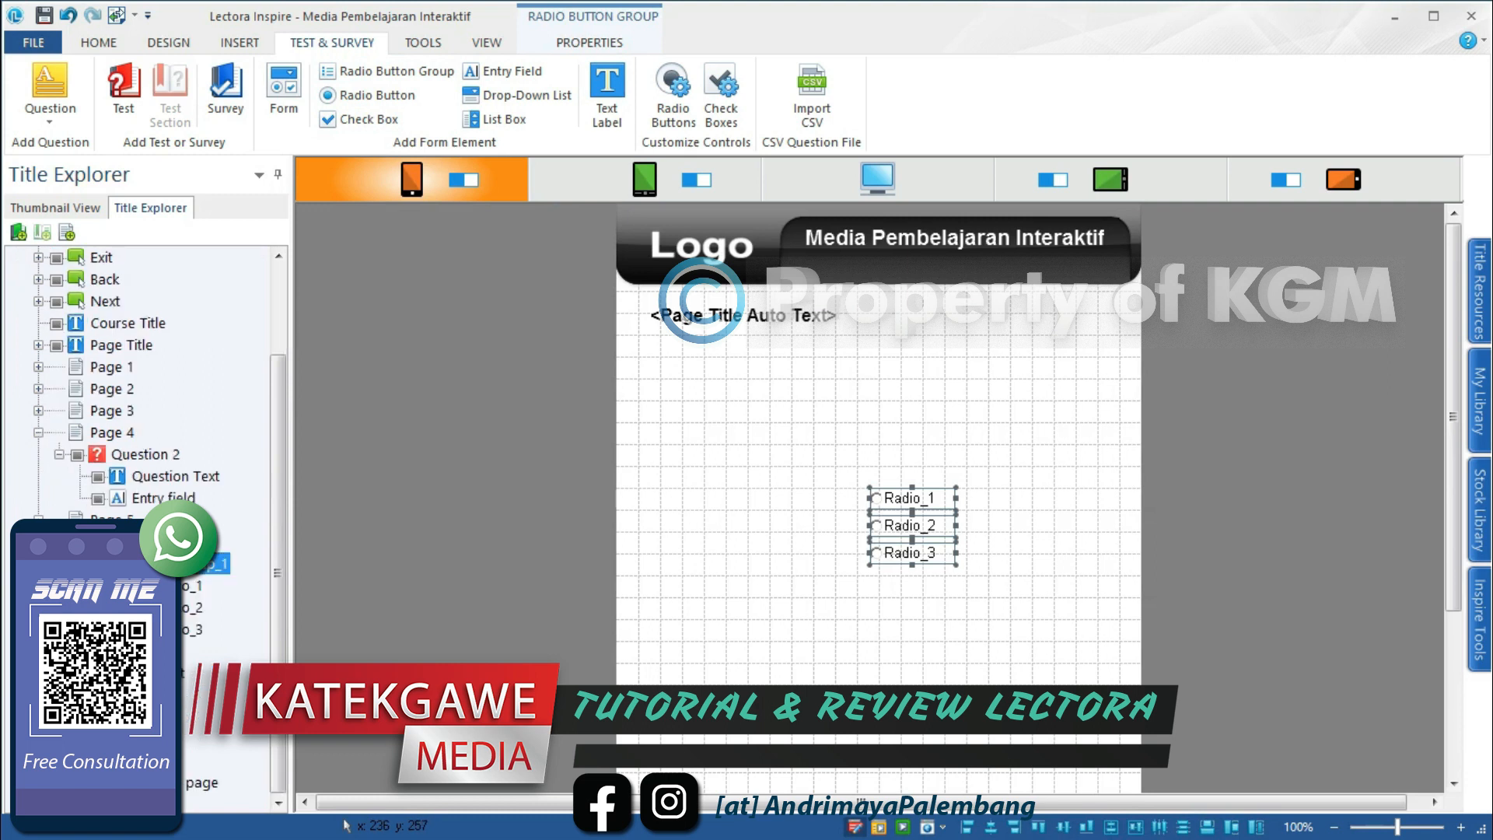
{"action": "left_click", "coordinate": [192, 585]}
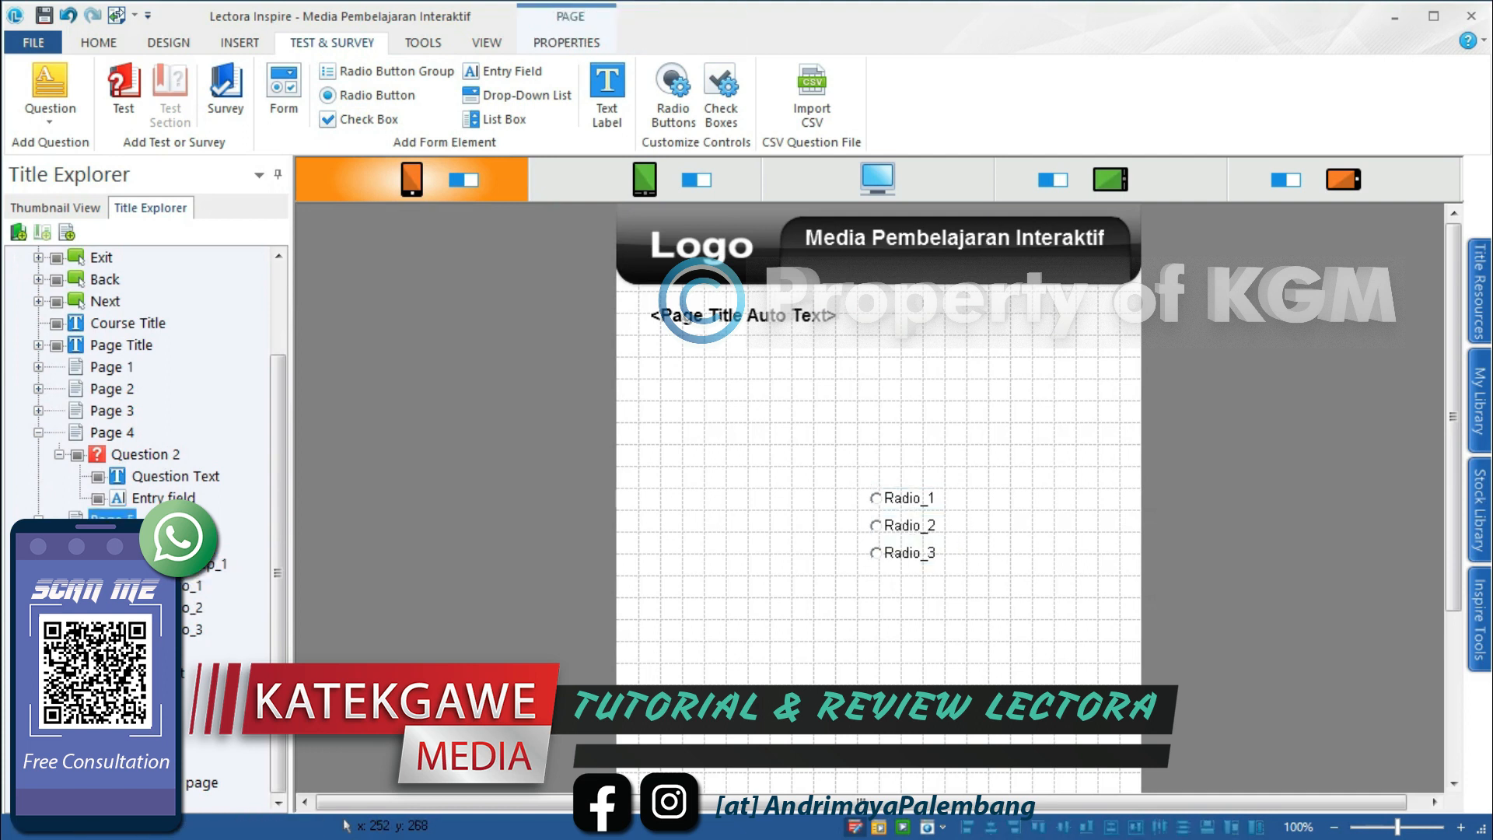
{"action": "left_click_drag", "start_coordinate": [912, 498], "coordinate": [704, 406]}
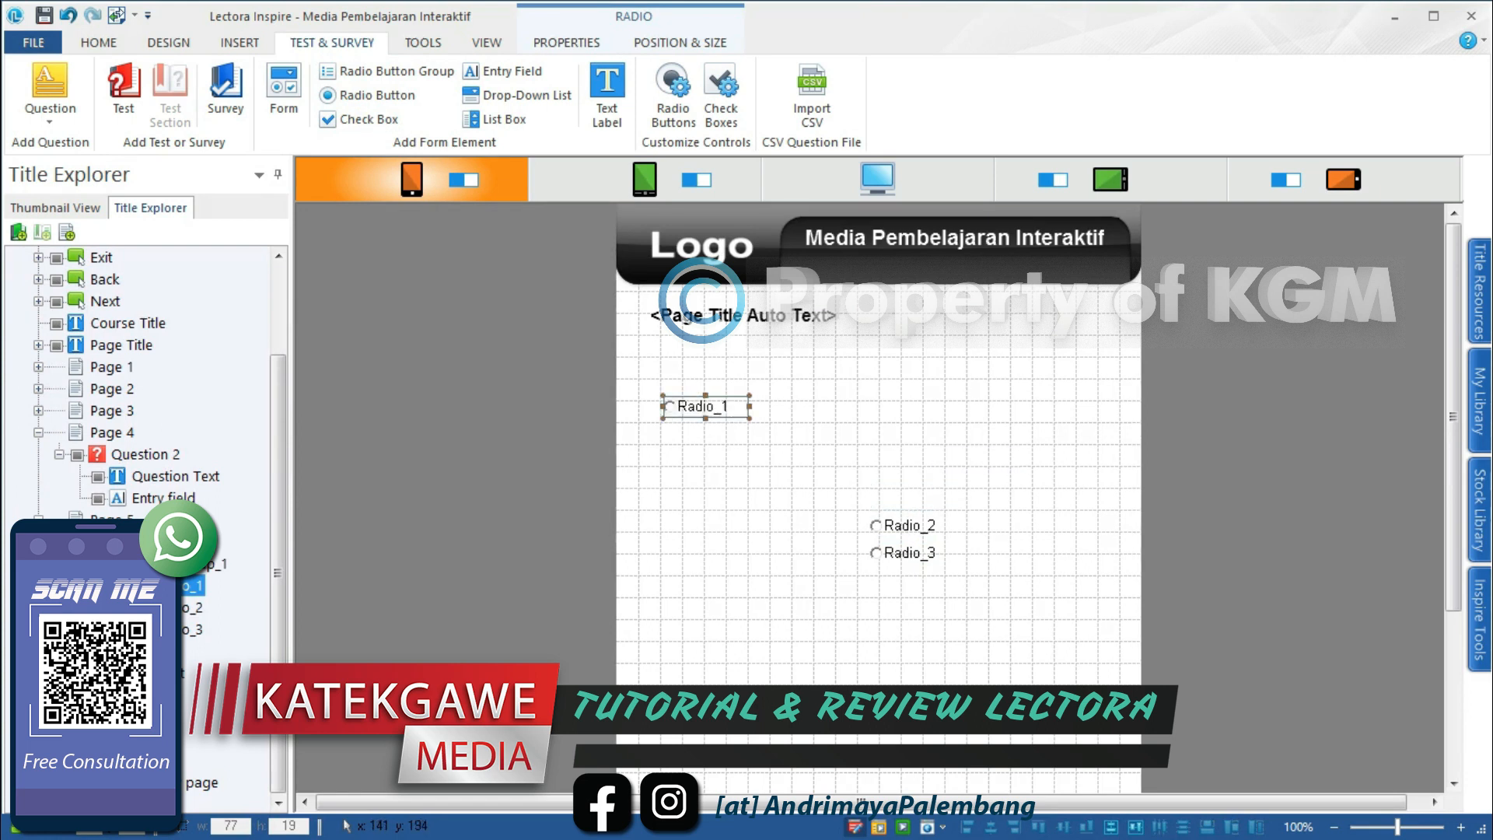
{"action": "left_click", "coordinate": [454, 459]}
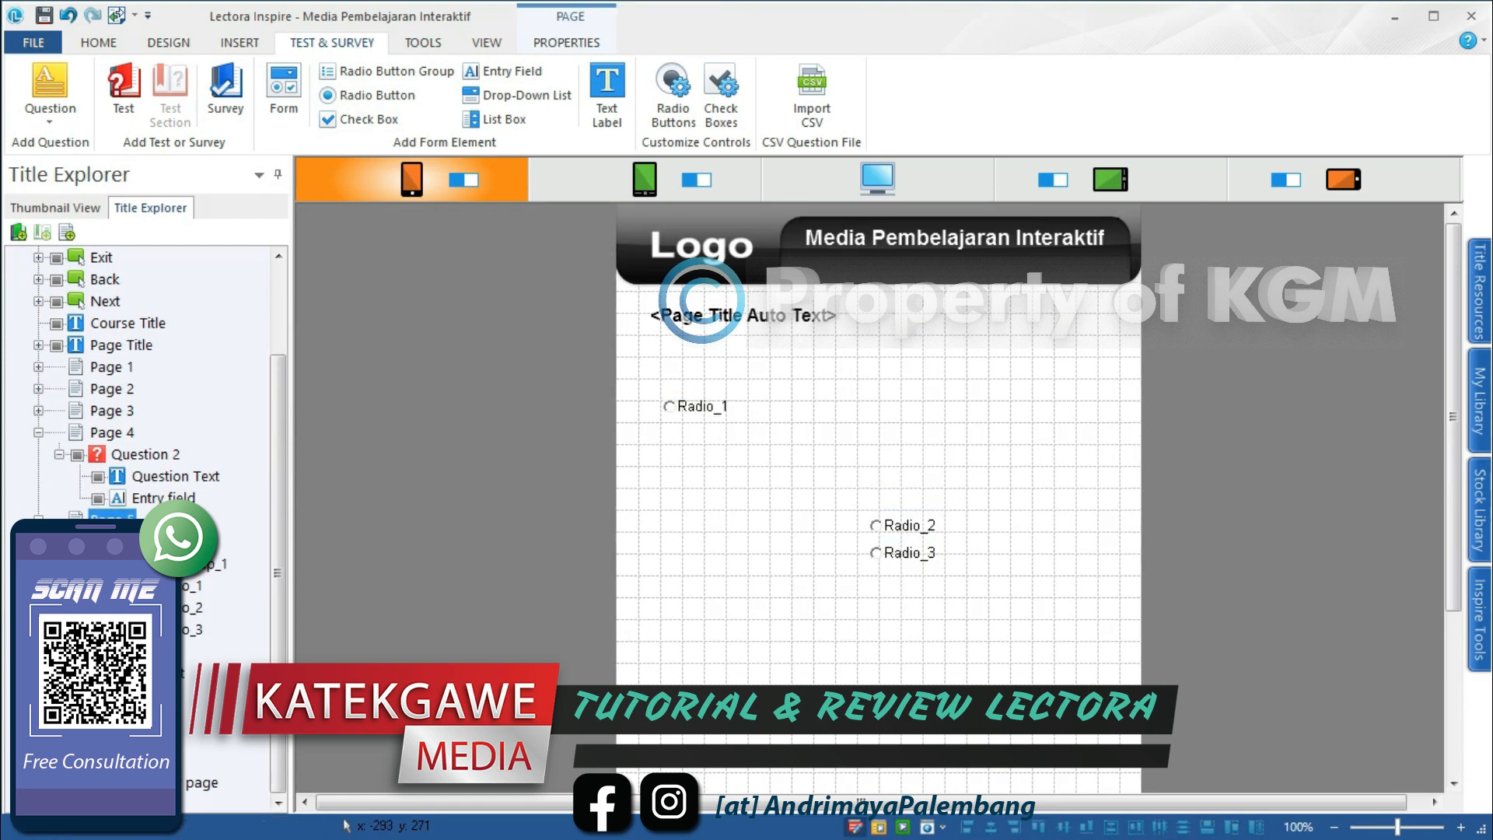
{"action": "left_click", "coordinate": [194, 586]}
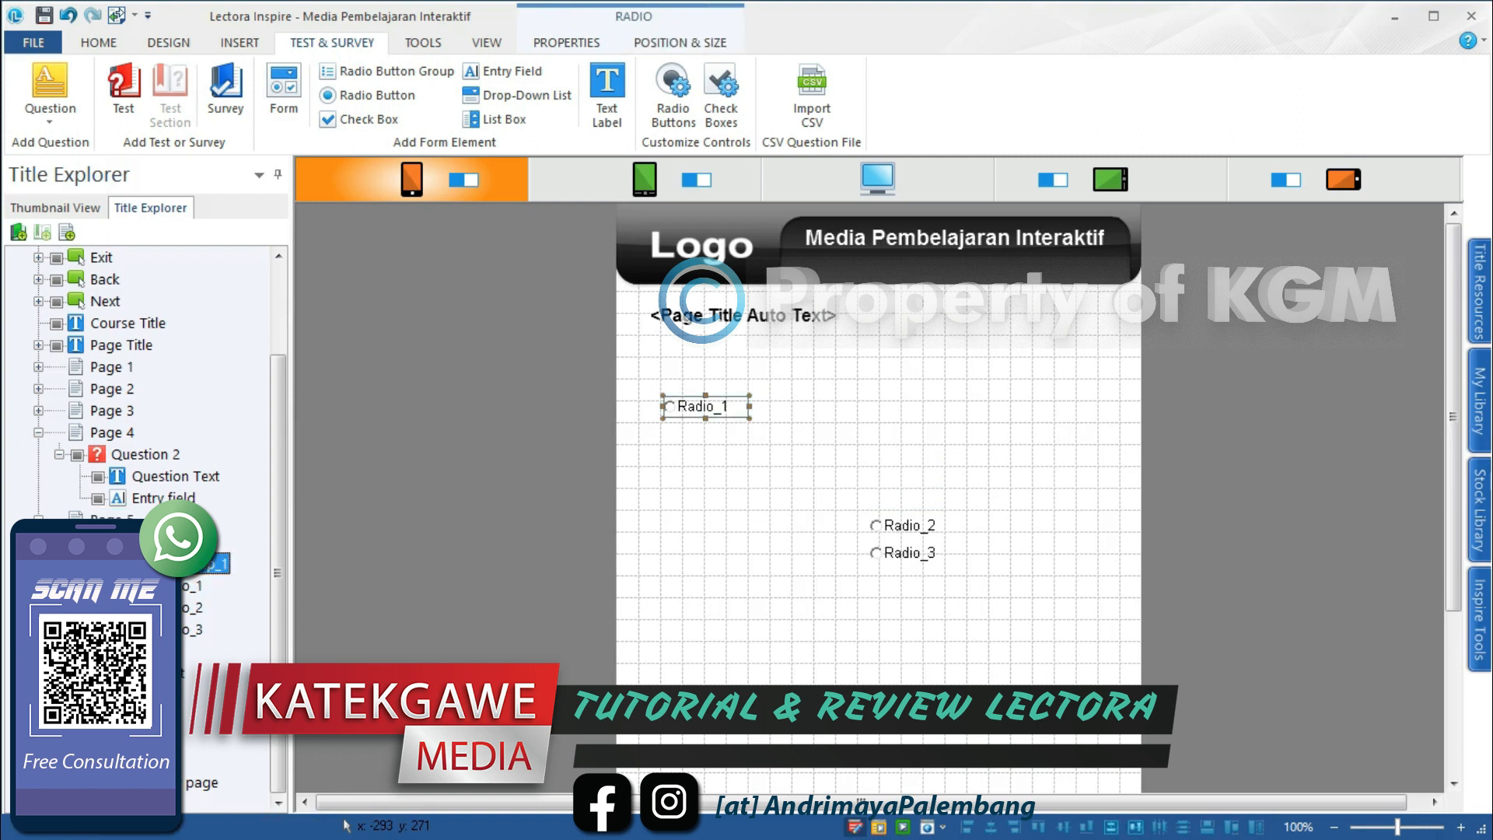
{"action": "left_click", "coordinate": [218, 564]}
{"action": "key", "text": "Delete"}
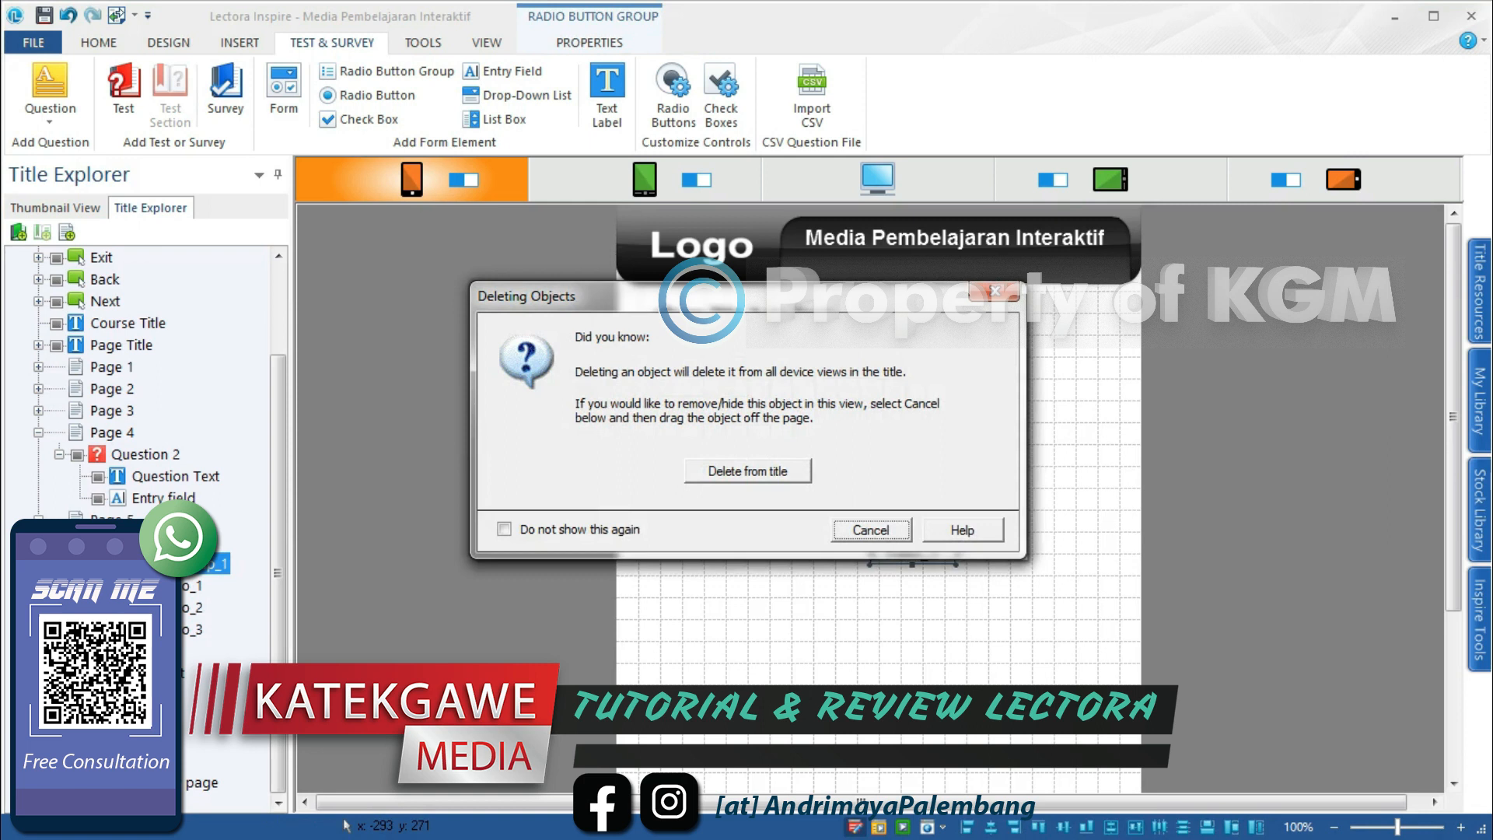
{"action": "left_click", "coordinate": [748, 470]}
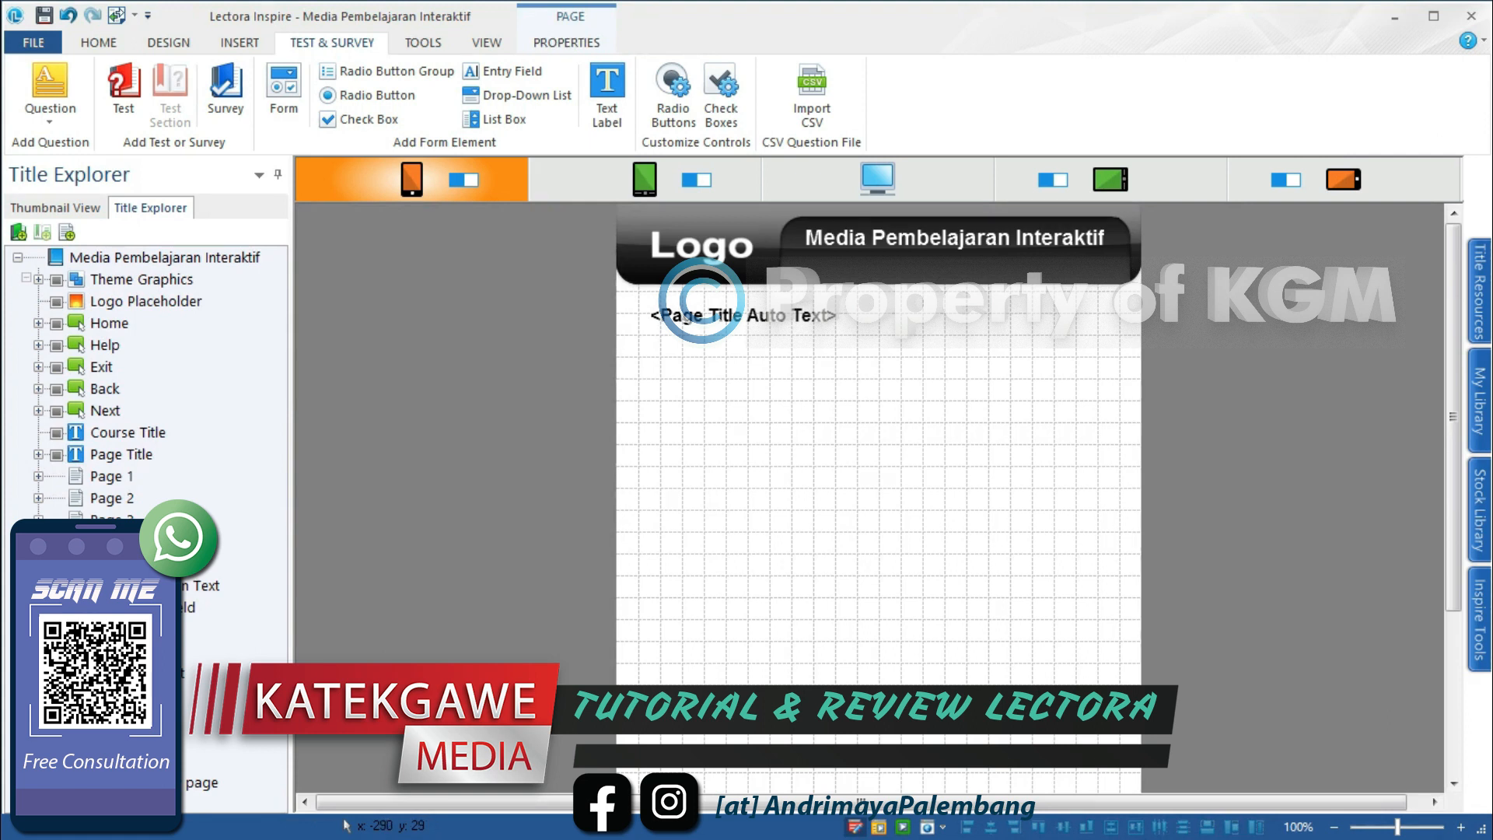
- Start a test's multiple choice question, cancel it, and open the Logo-header content page
{"action": "left_click", "coordinate": [123, 90]}
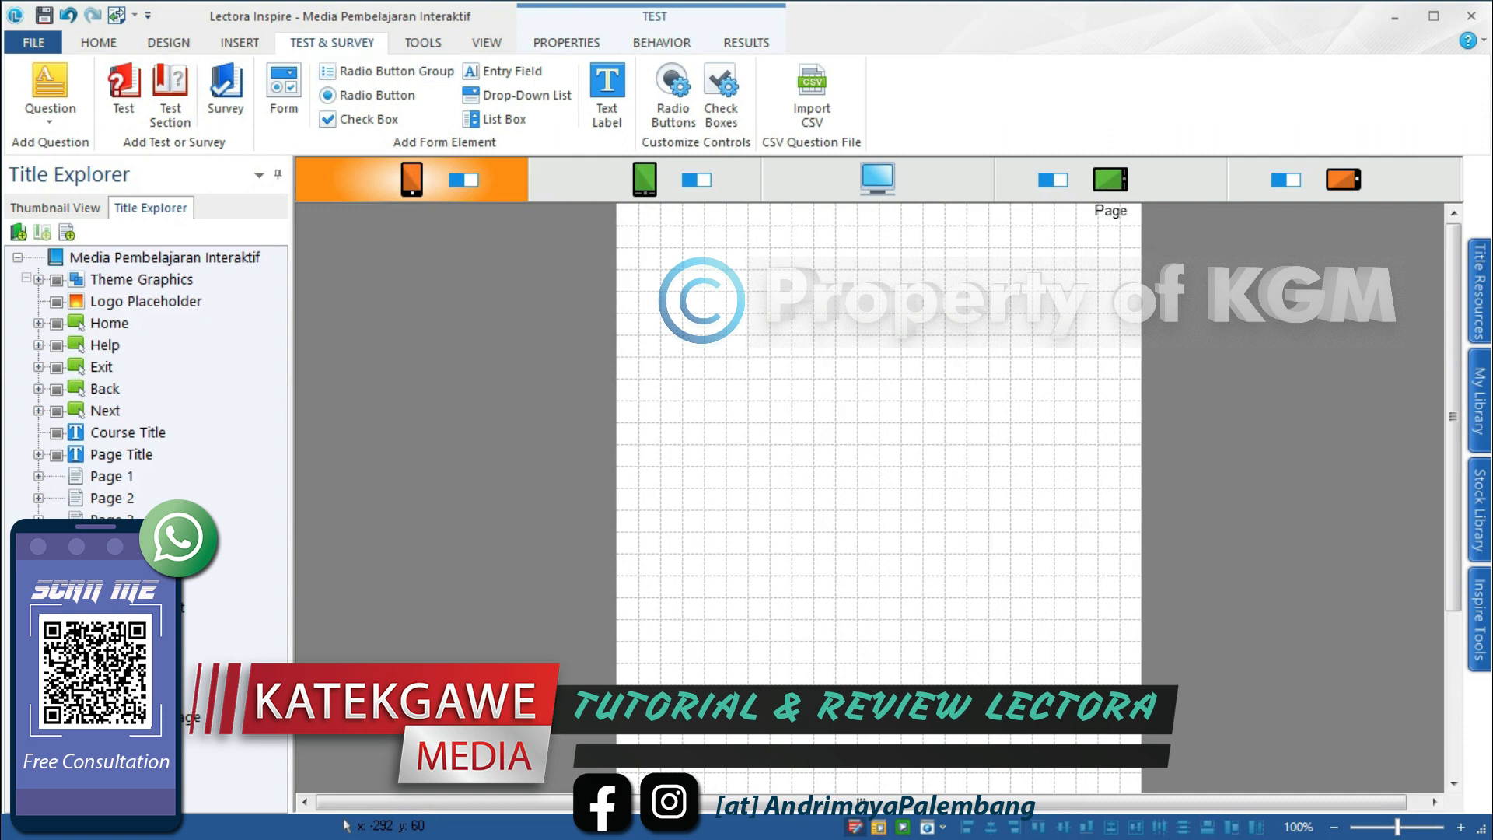
{"action": "left_click", "coordinate": [49, 93]}
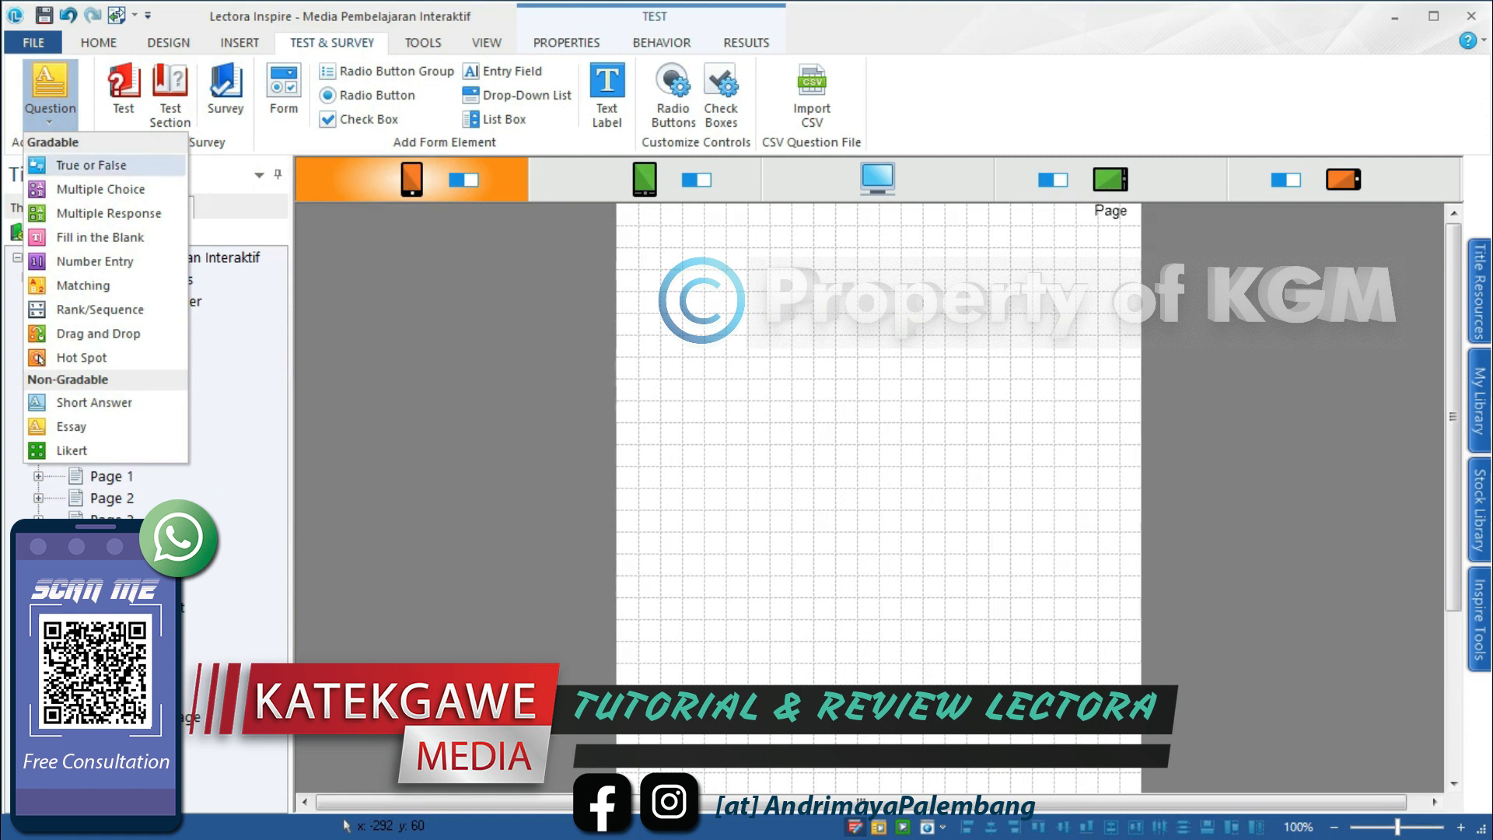
{"action": "left_click", "coordinate": [100, 189]}
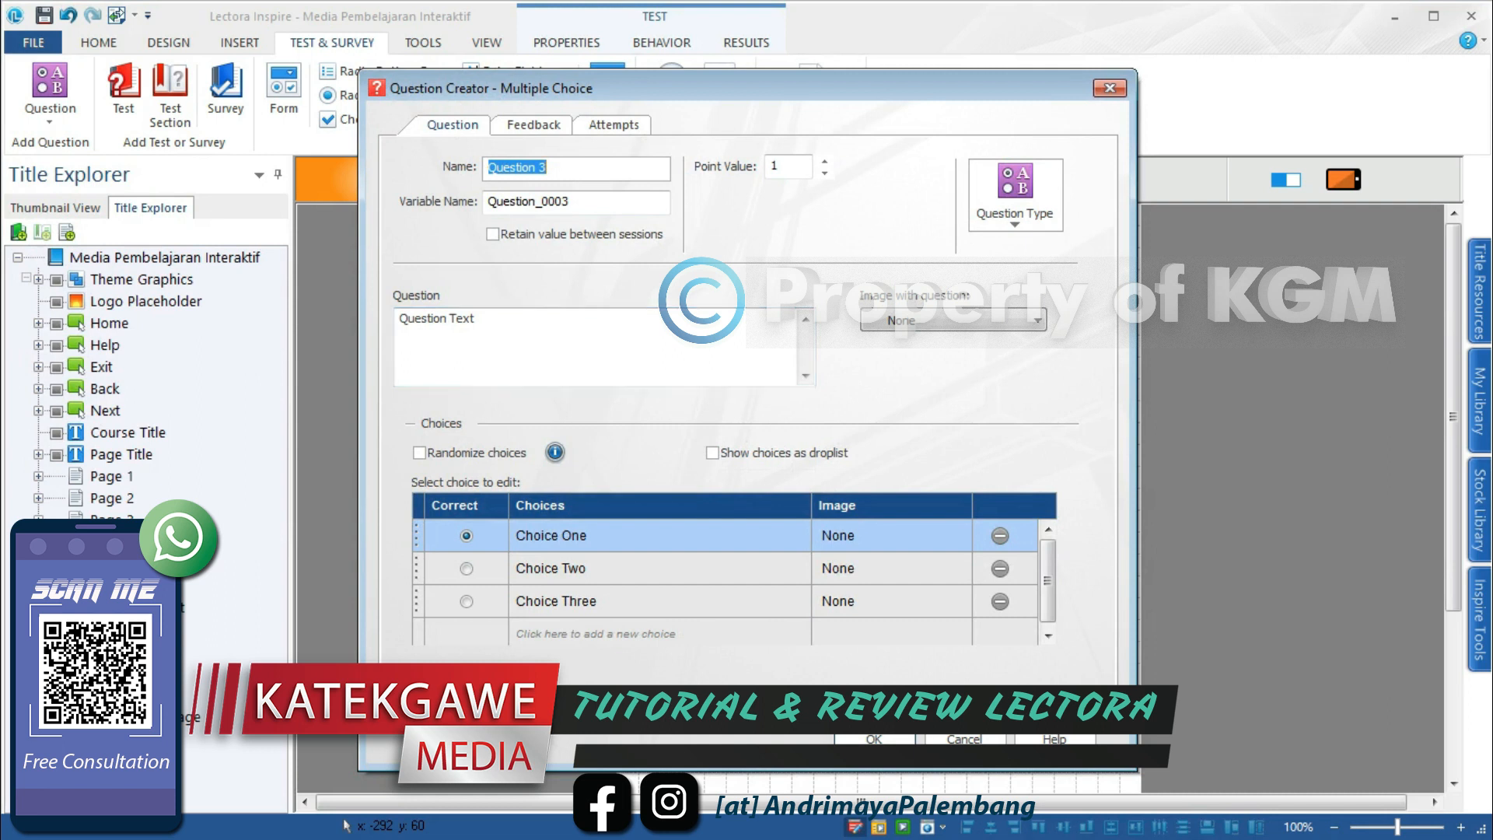
{"action": "left_click", "coordinate": [964, 740]}
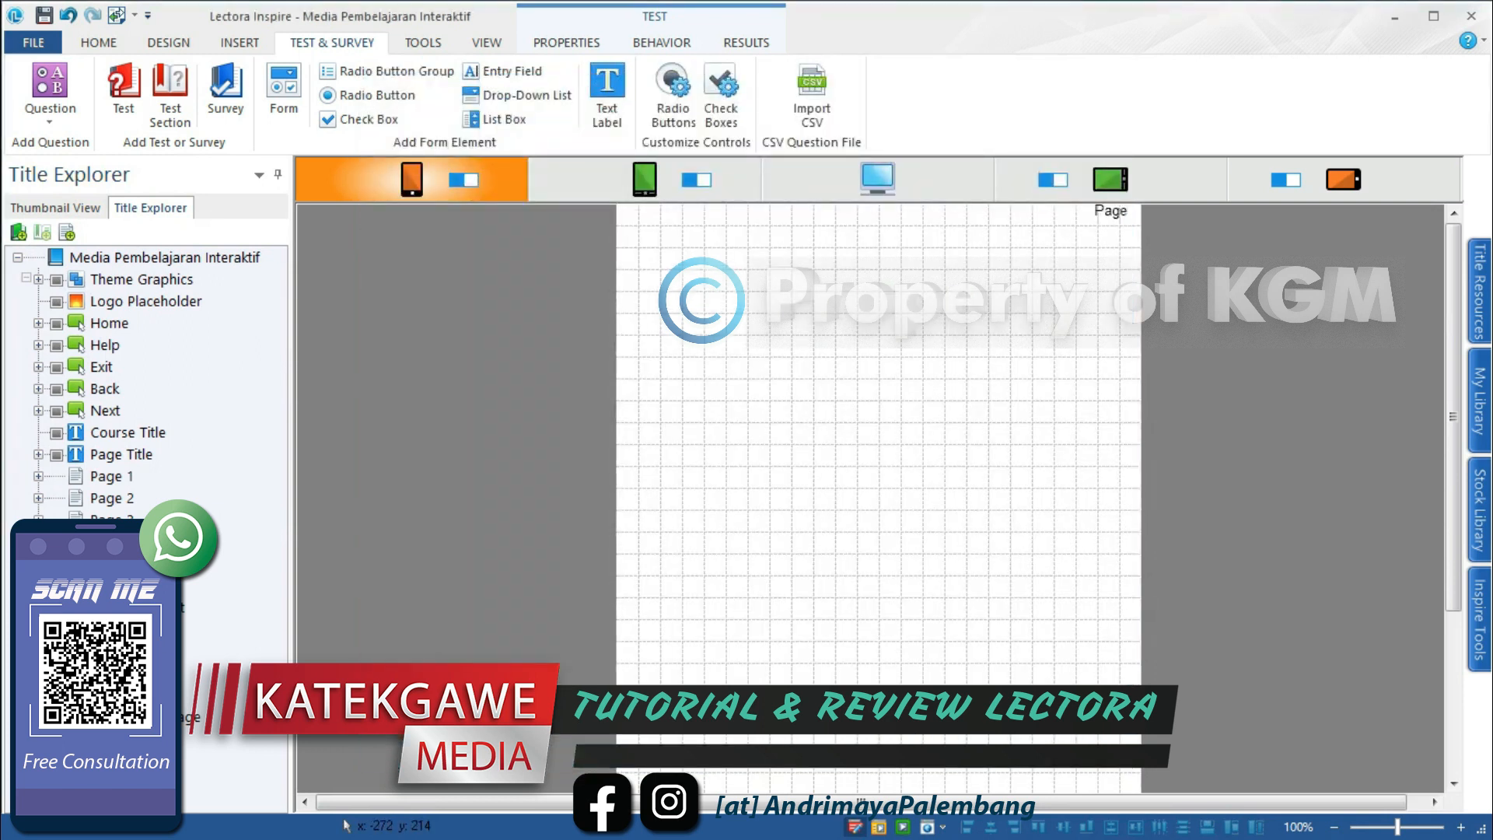
{"action": "left_click", "coordinate": [112, 564]}
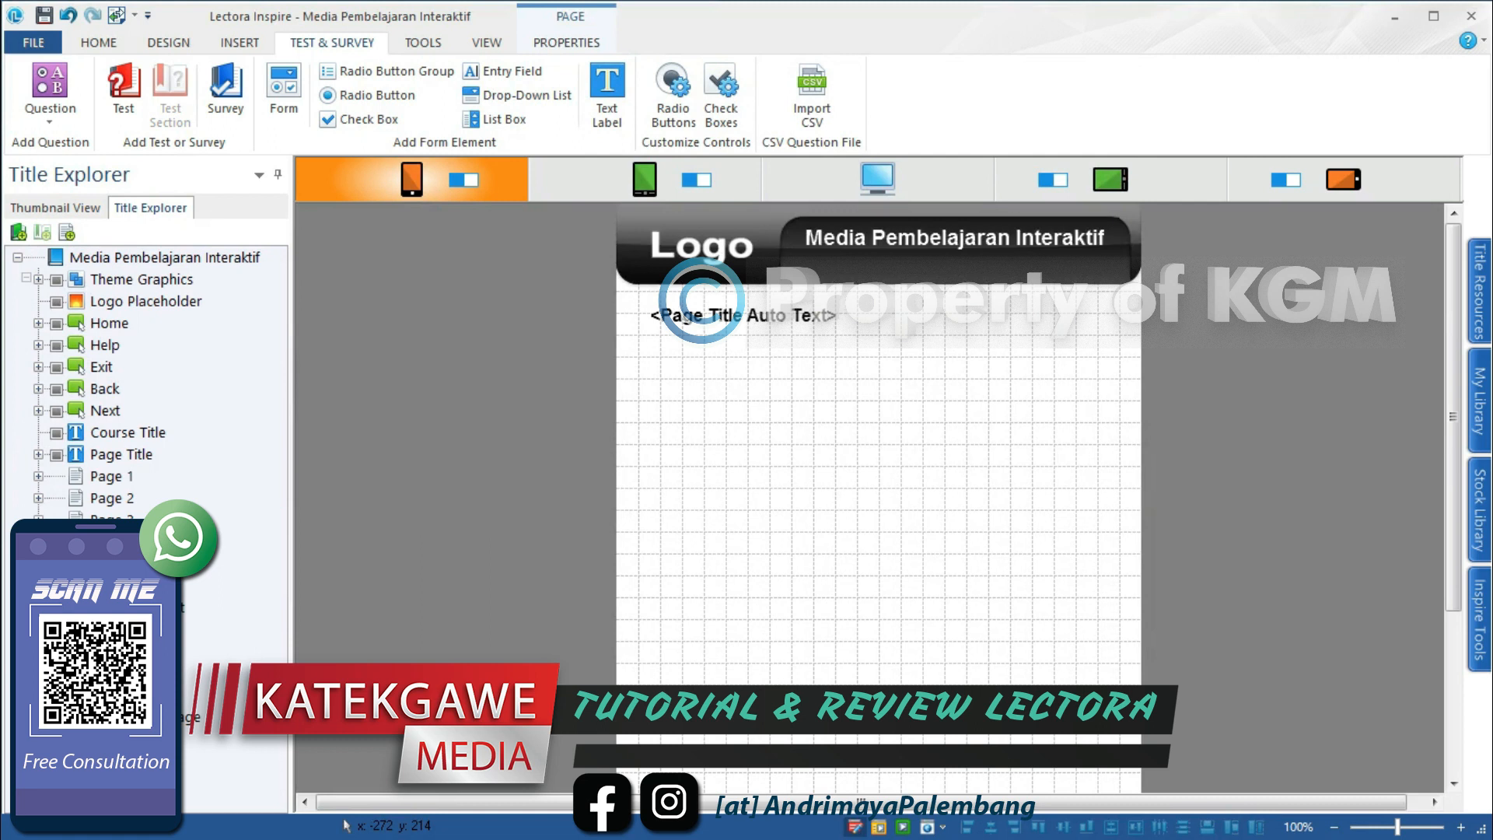
- Insert a text button and stretch it wide across the middle of the page
{"action": "left_click", "coordinate": [240, 42]}
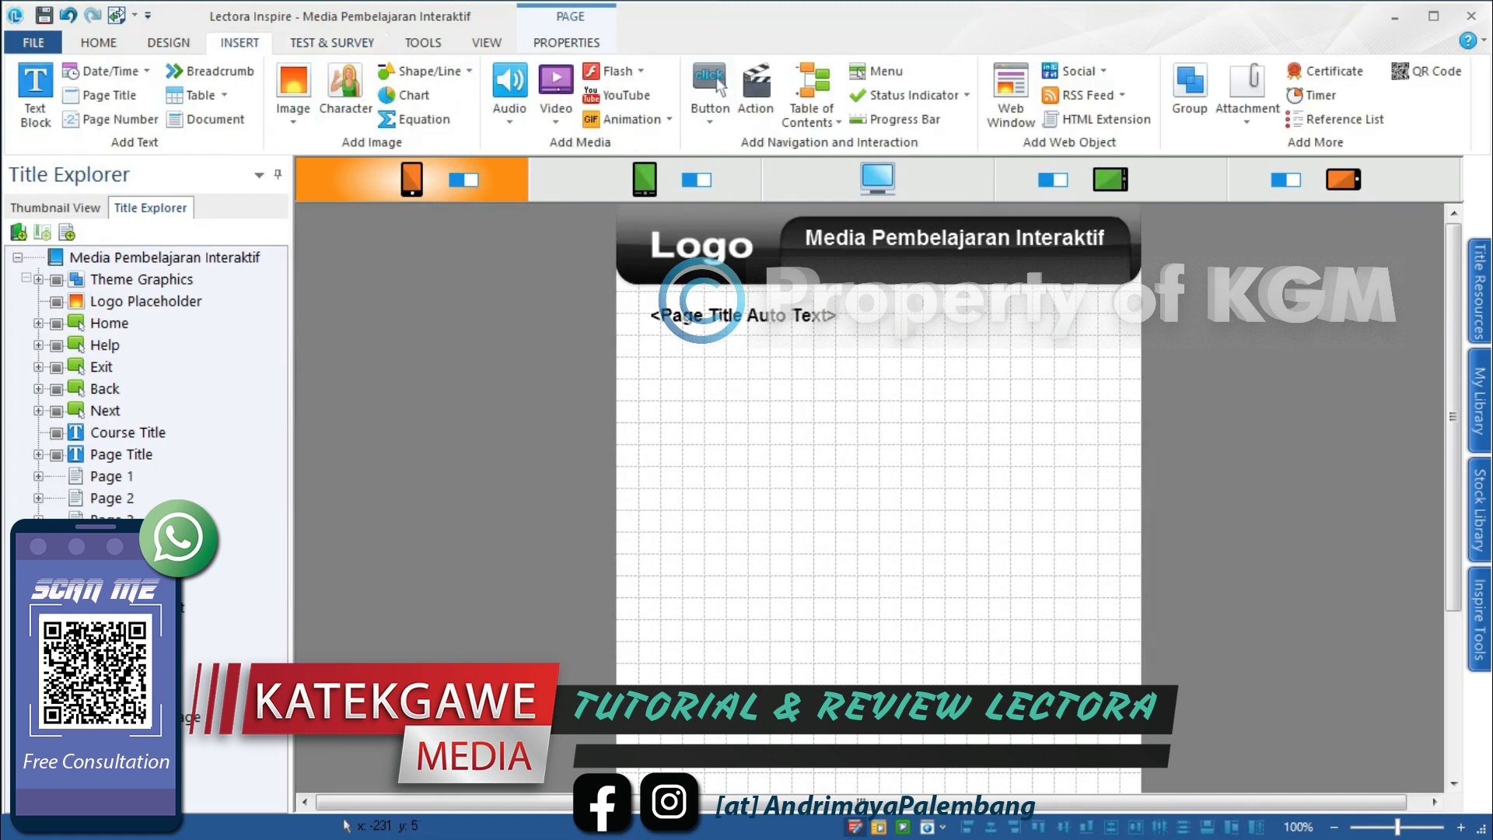
{"action": "left_click", "coordinate": [716, 82]}
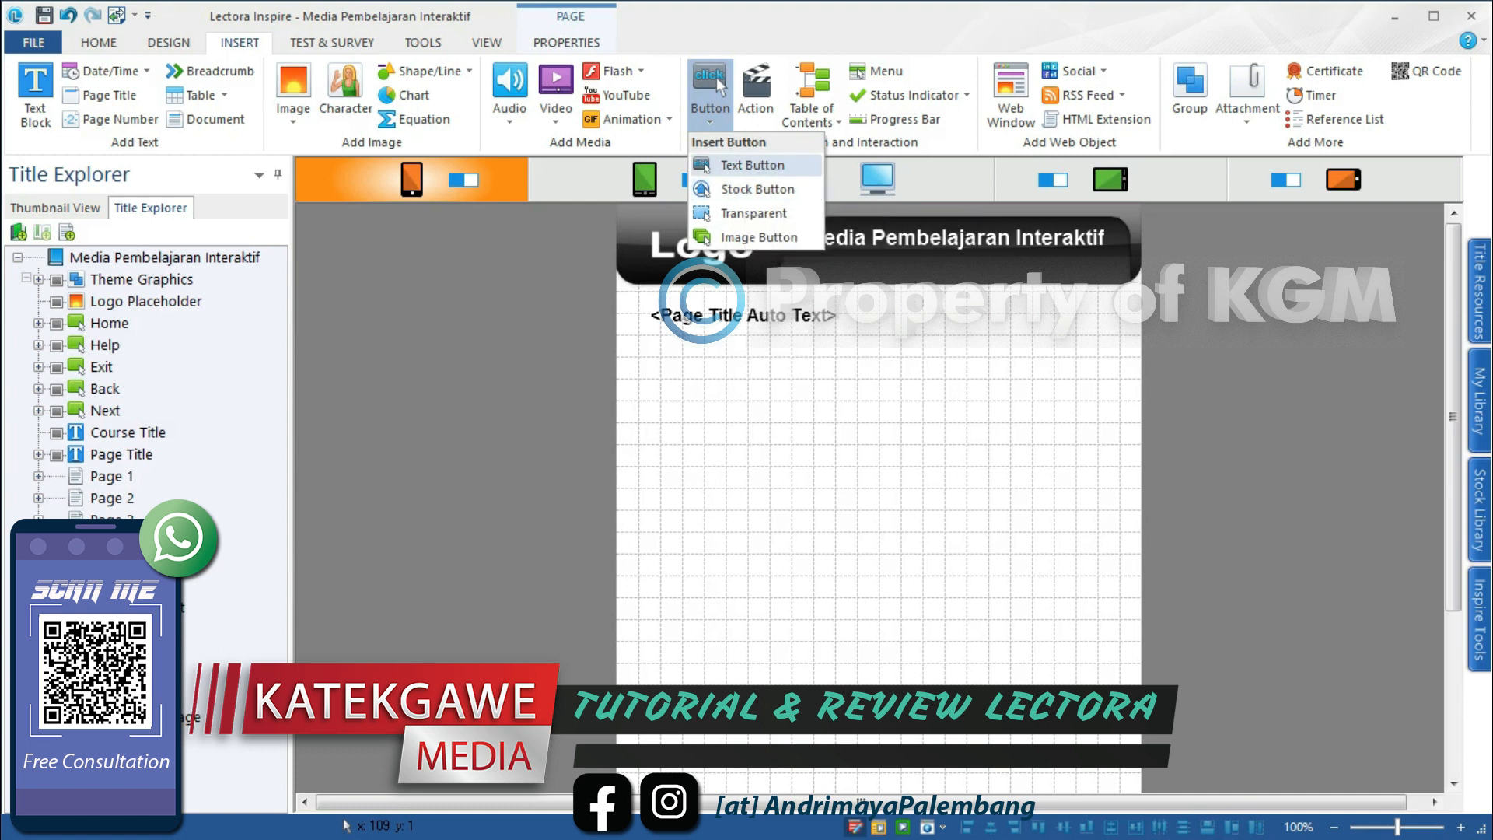
{"action": "left_click", "coordinate": [751, 165]}
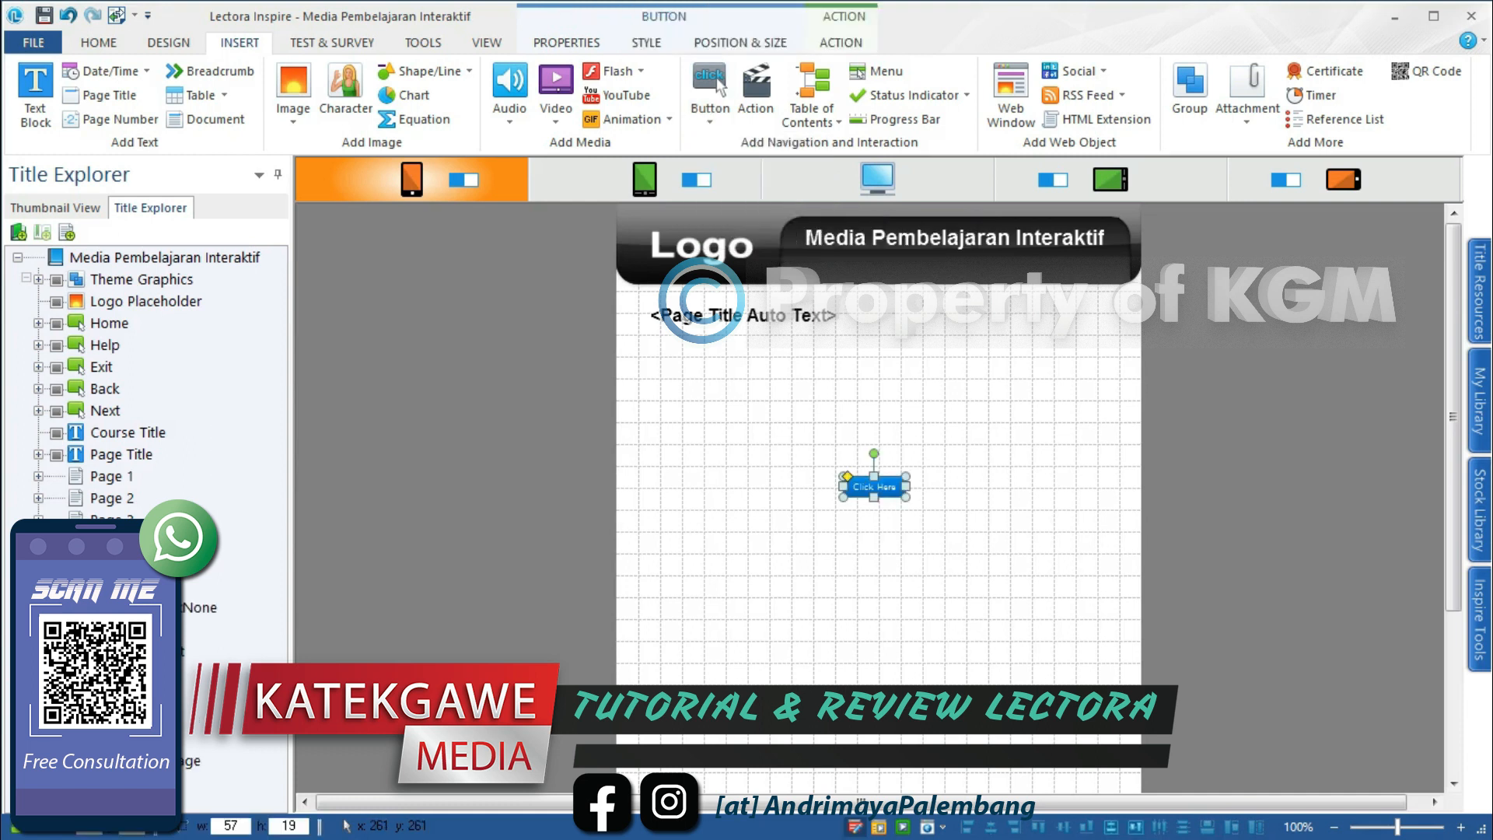
{"action": "left_click_drag", "start_coordinate": [906, 498], "coordinate": [1070, 591]}
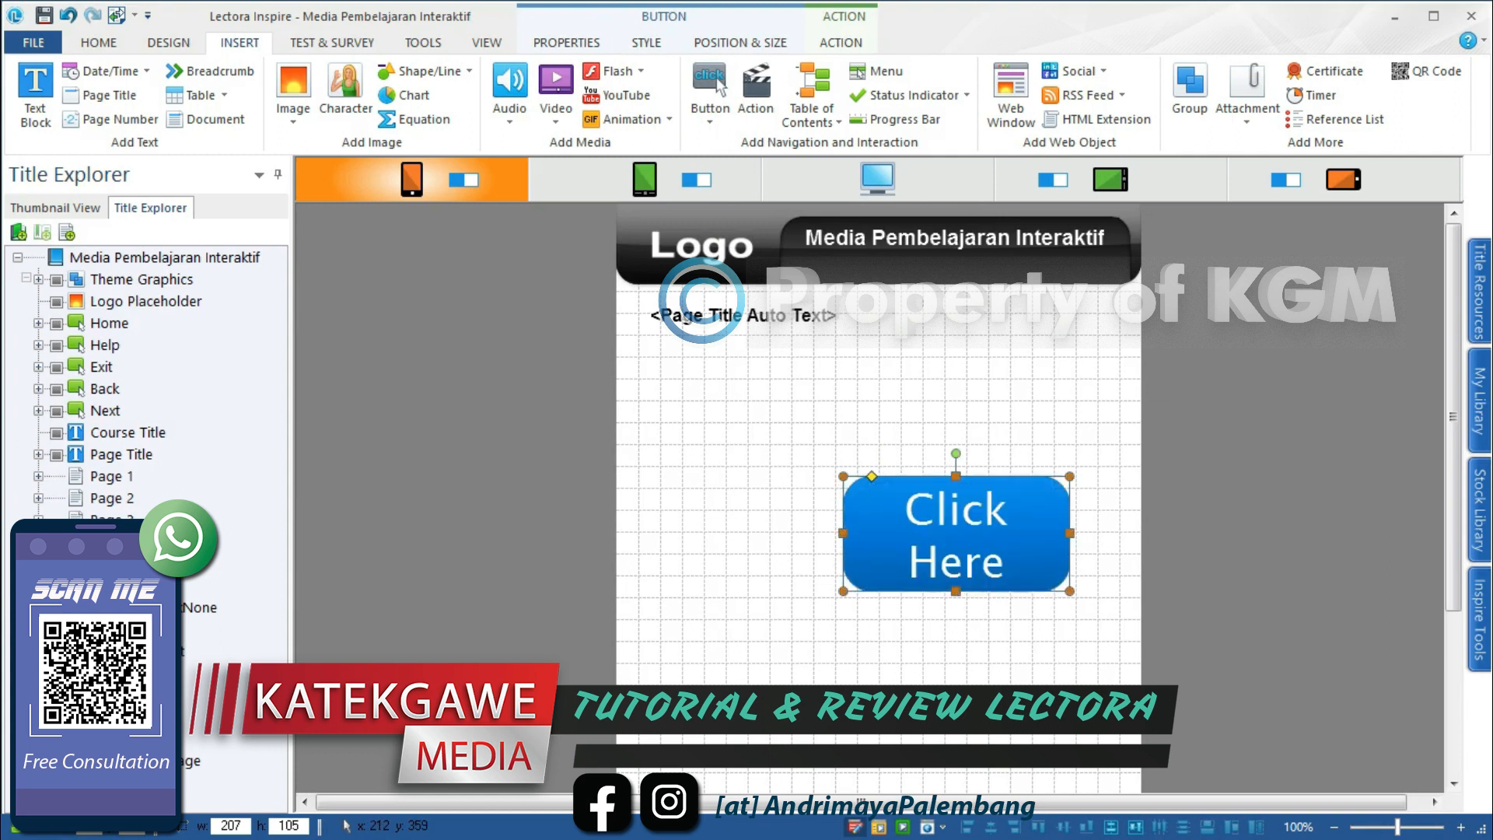
{"action": "left_click_drag", "start_coordinate": [844, 591], "coordinate": [639, 588]}
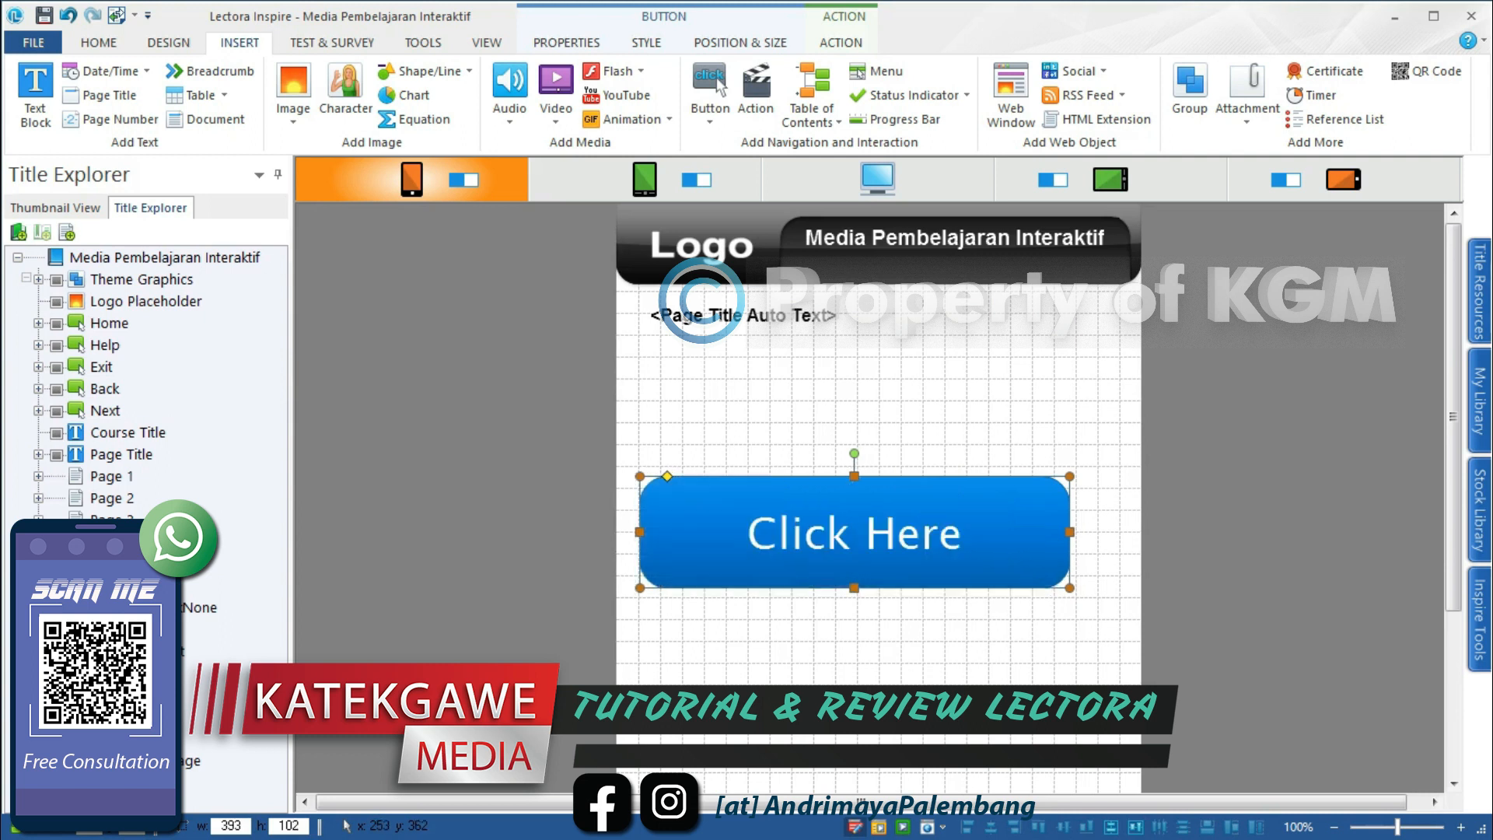
{"action": "left_click_drag", "start_coordinate": [1070, 532], "coordinate": [1118, 535]}
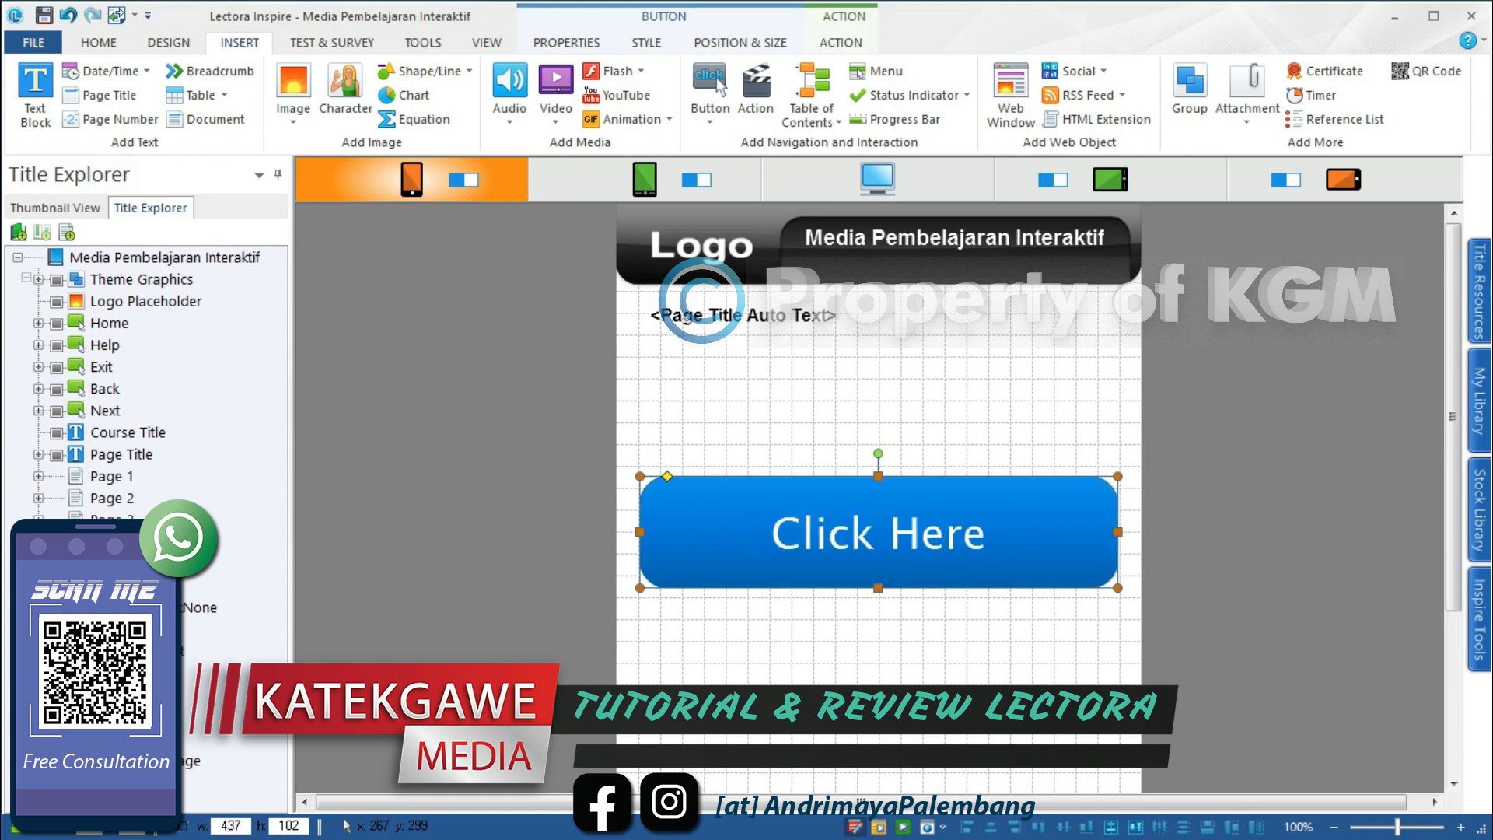
- Change the button's label to 'Download Sekarang'
{"action": "double_click", "coordinate": [909, 532]}
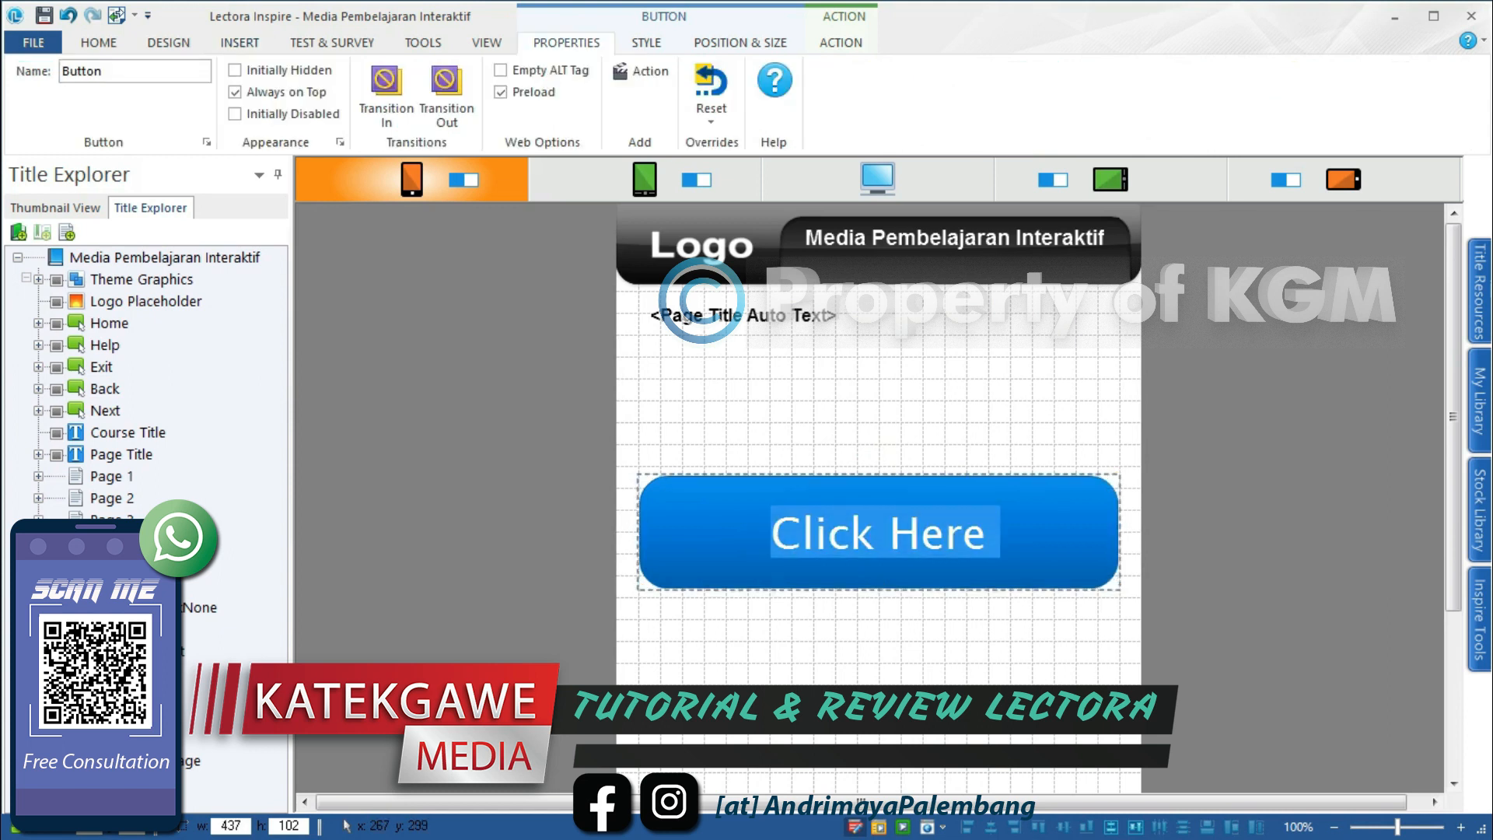
{"action": "type", "text": "d"}
{"action": "key", "text": "BackSpace"}
{"action": "type", "text": "Download Sekara"}
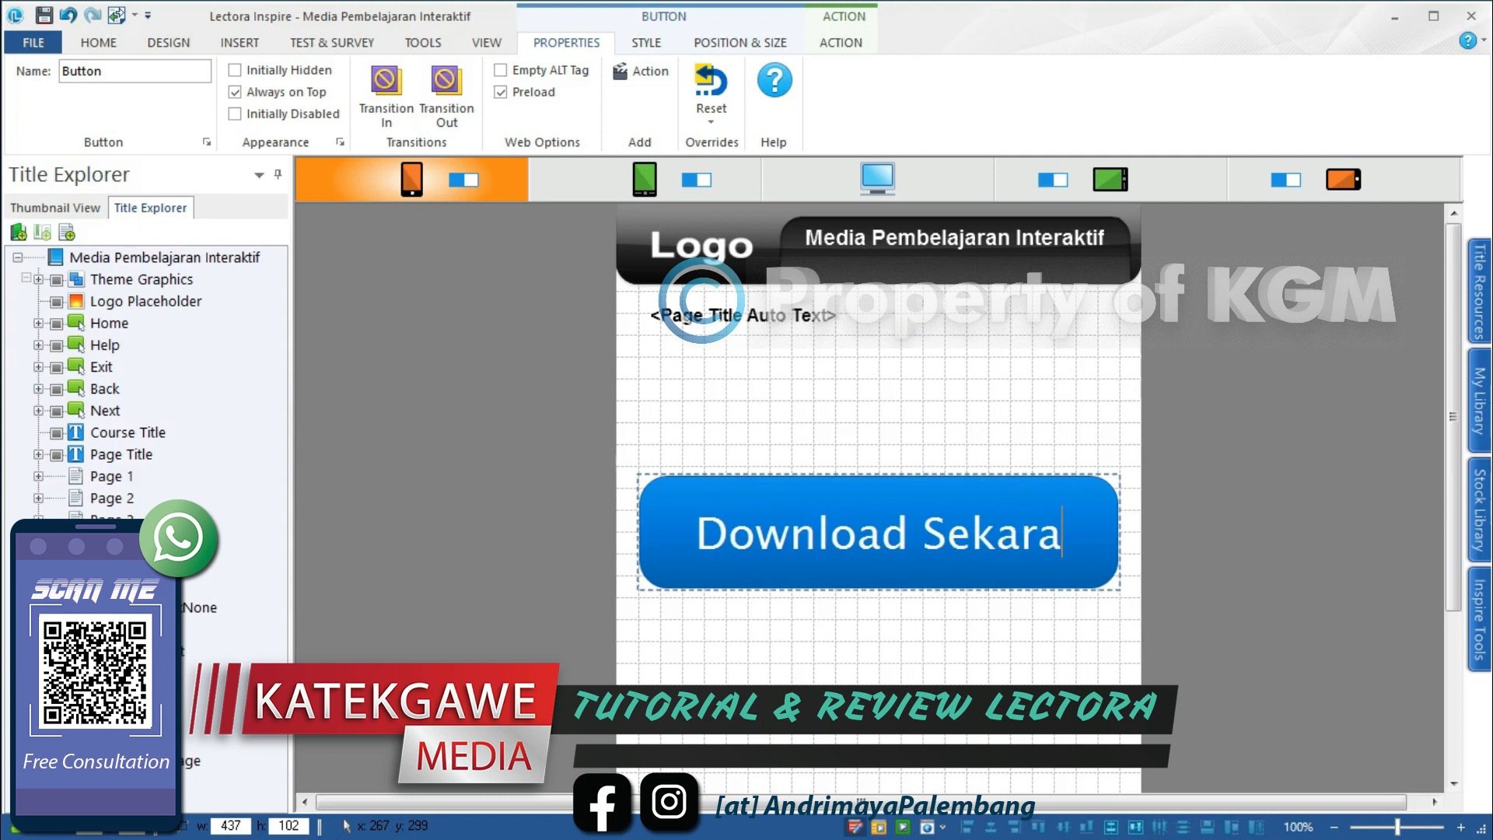
{"action": "type", "text": "ng"}
{"action": "key", "text": "Escape"}
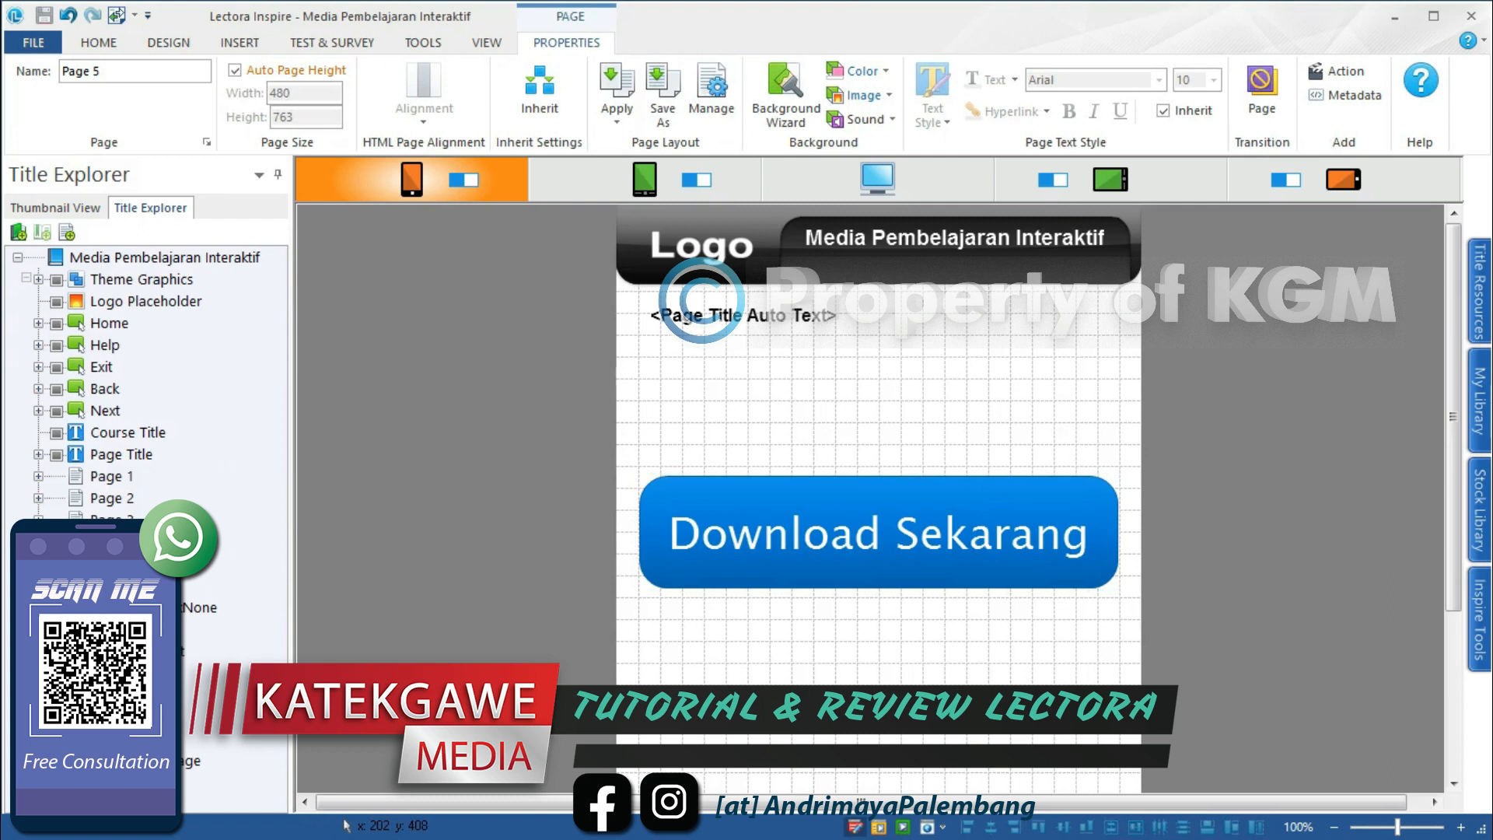
- Publish the course to HTML with default settings and open the published folder
{"action": "left_click", "coordinate": [99, 43]}
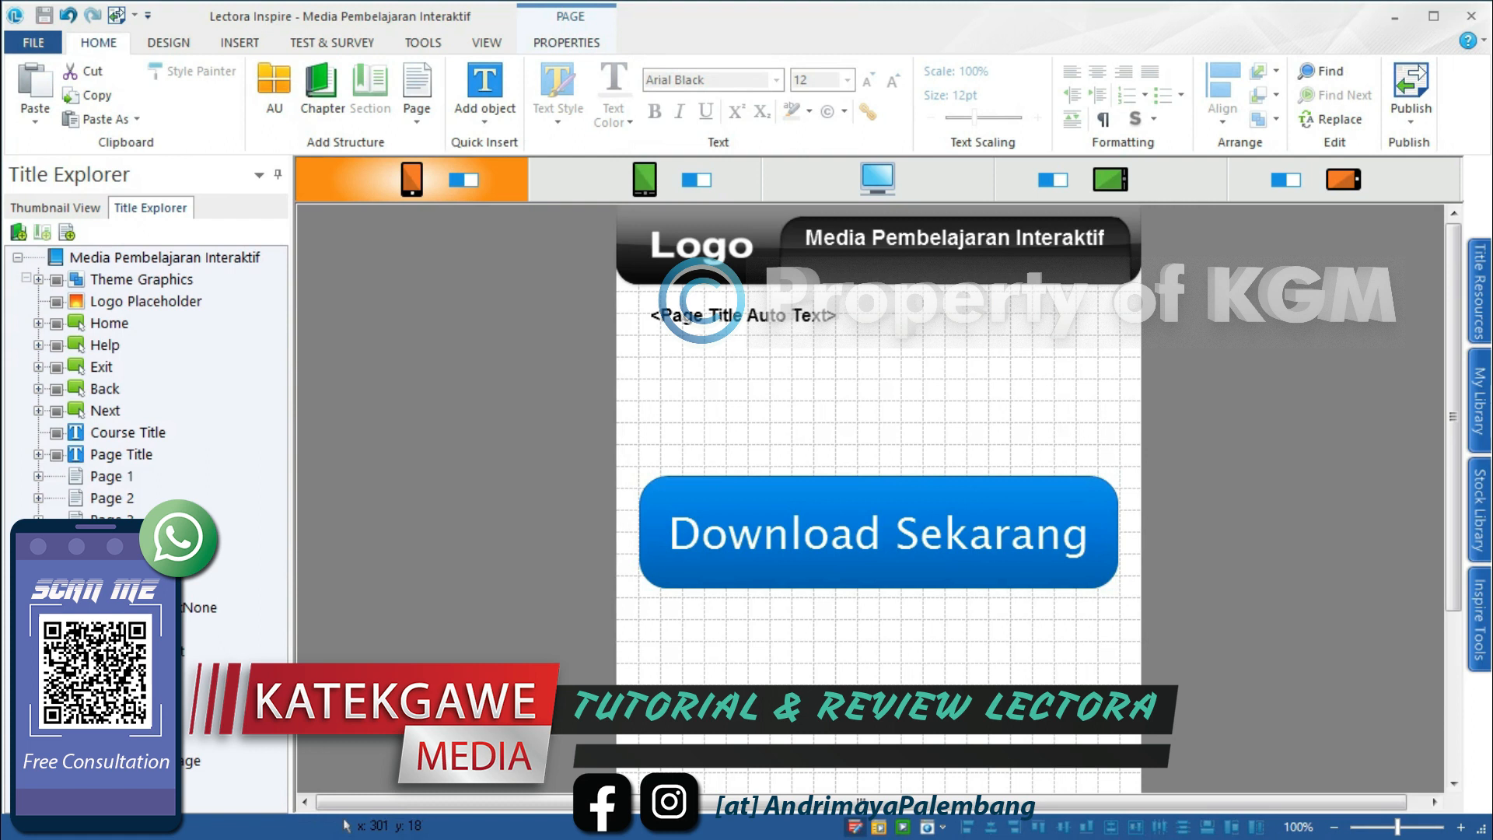
{"action": "left_click", "coordinate": [1411, 90]}
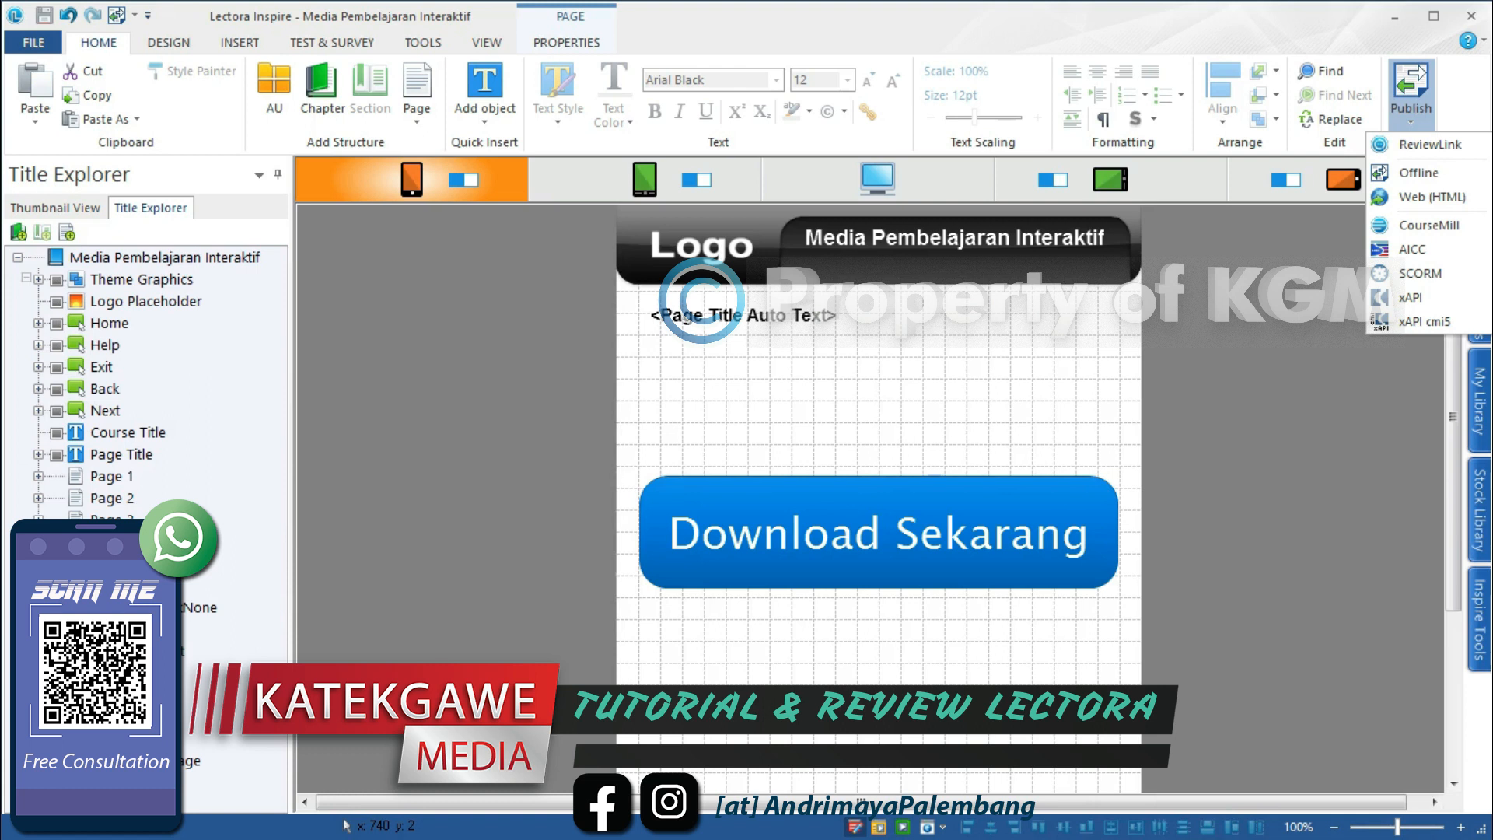
{"action": "mouse_move", "coordinate": [1431, 197]}
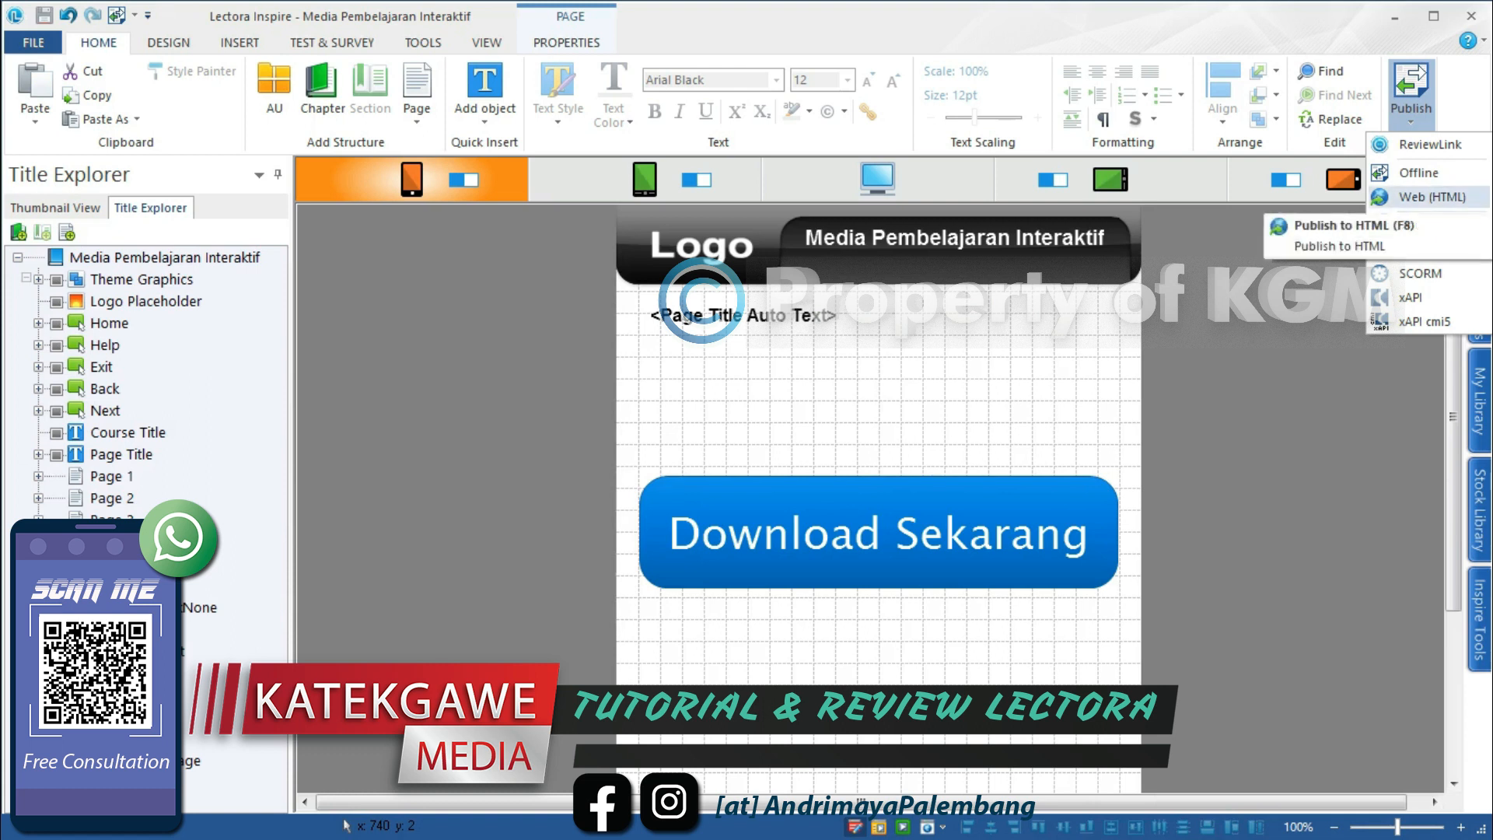
{"action": "left_click", "coordinate": [1322, 223]}
{"action": "left_click", "coordinate": [84, 402]}
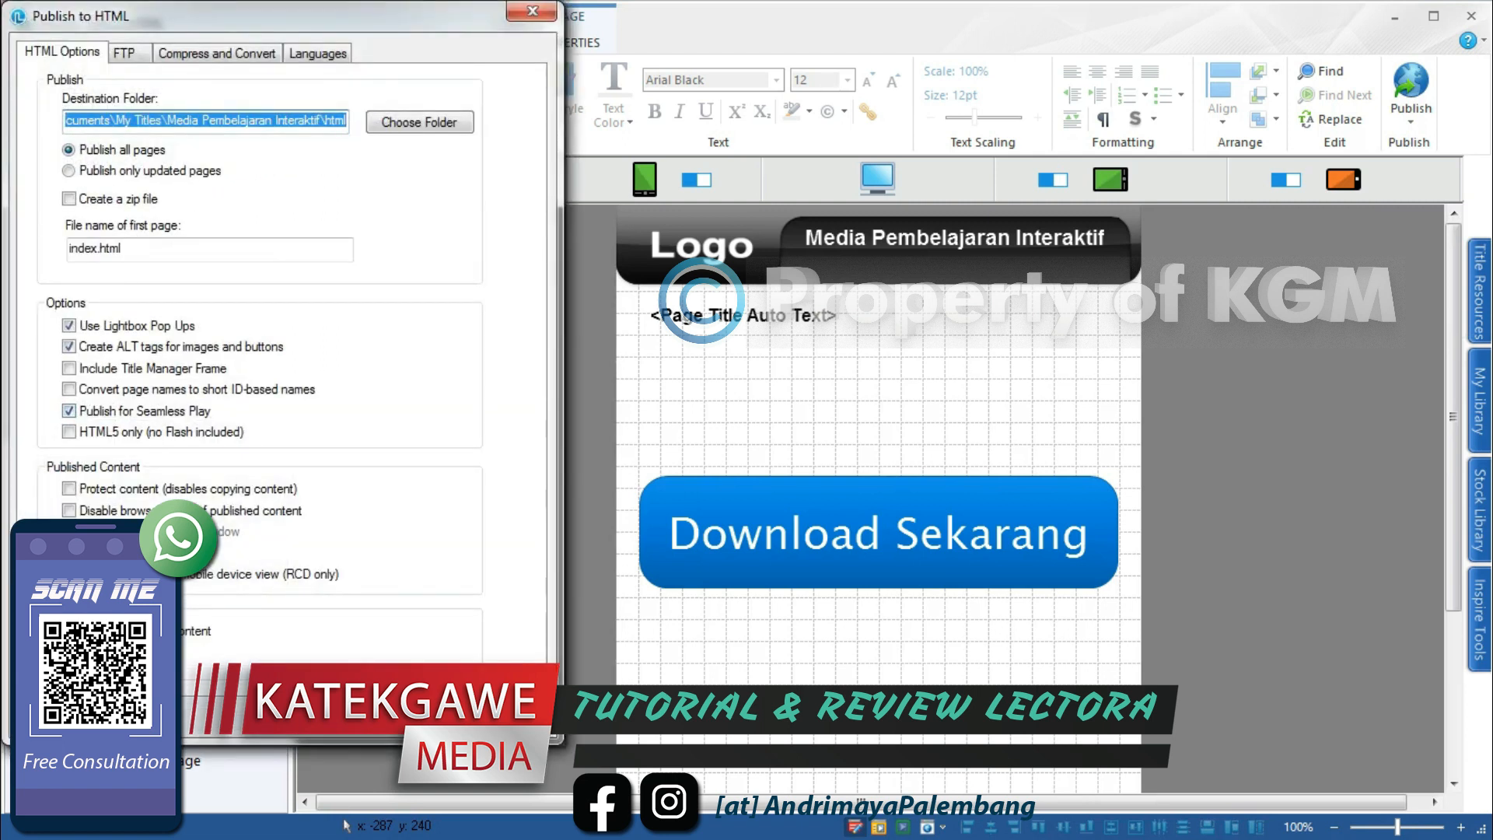
{"action": "left_click", "coordinate": [310, 717]}
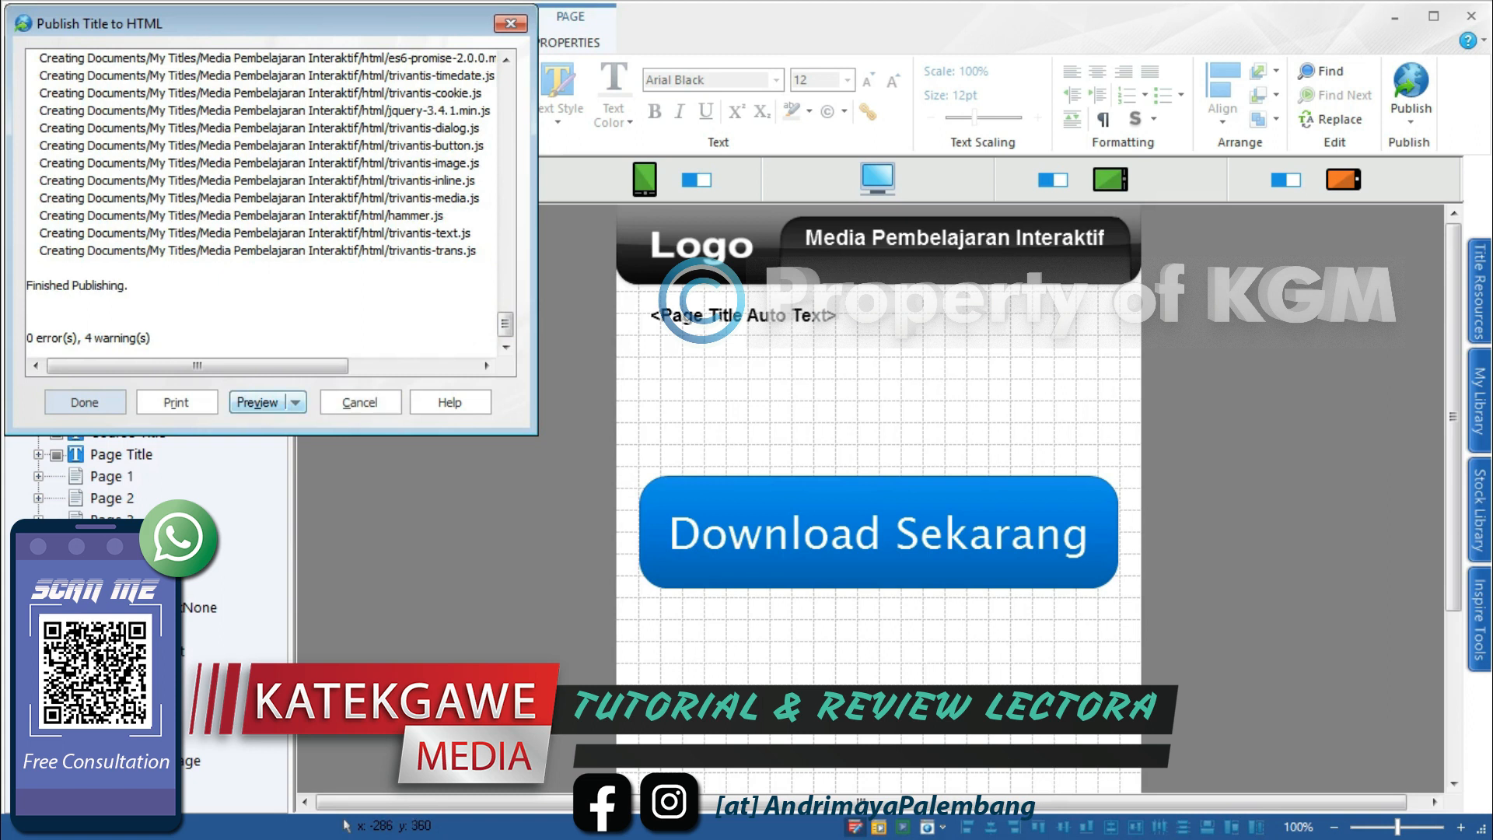
{"action": "left_click", "coordinate": [295, 402]}
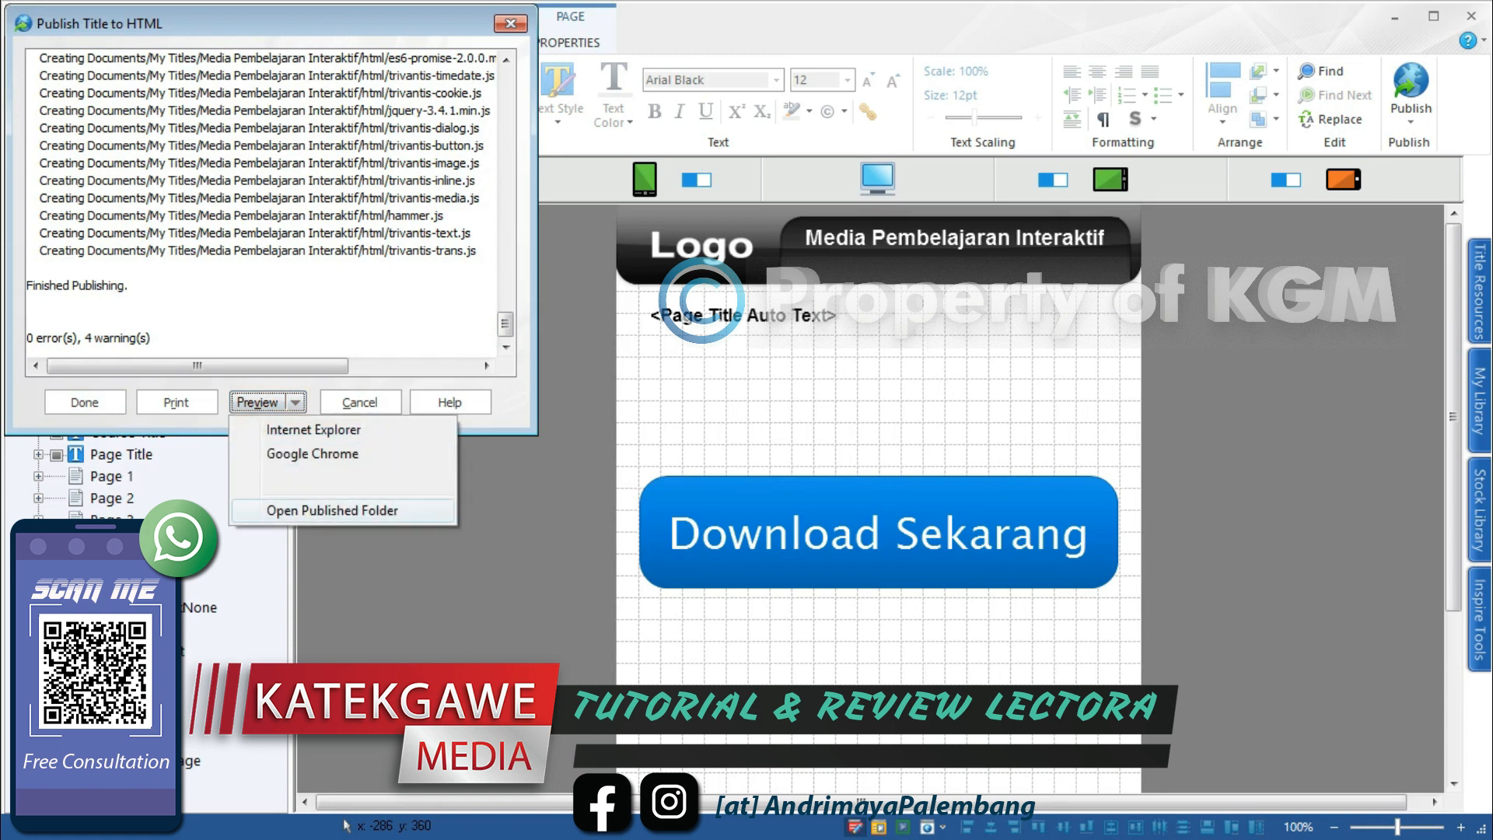
{"action": "left_click", "coordinate": [303, 511]}
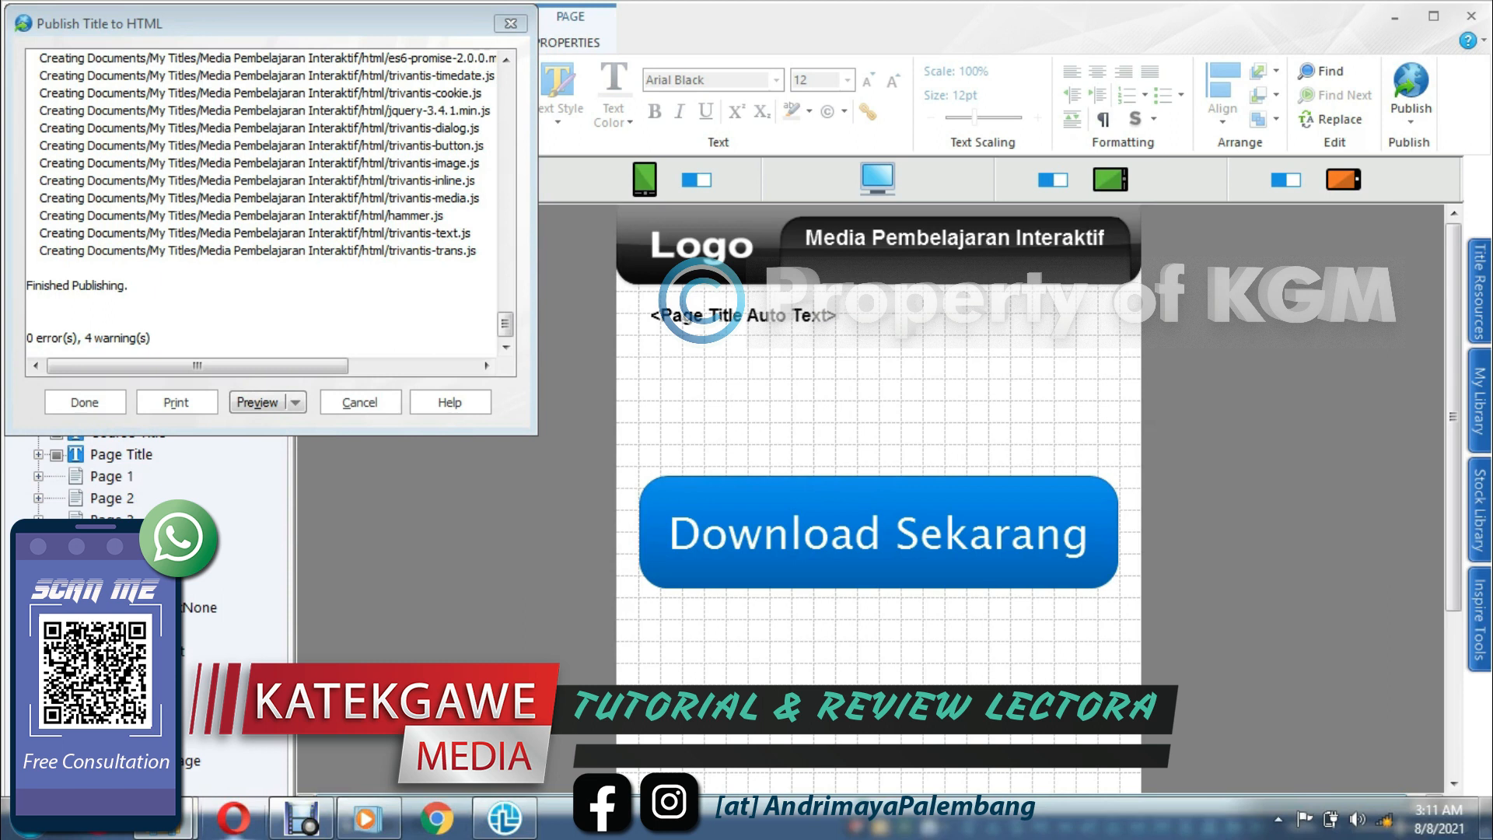
- Switch to the html folder window and widen the file list to show dates, types, sizes
{"action": "mouse_move", "coordinate": [165, 824]}
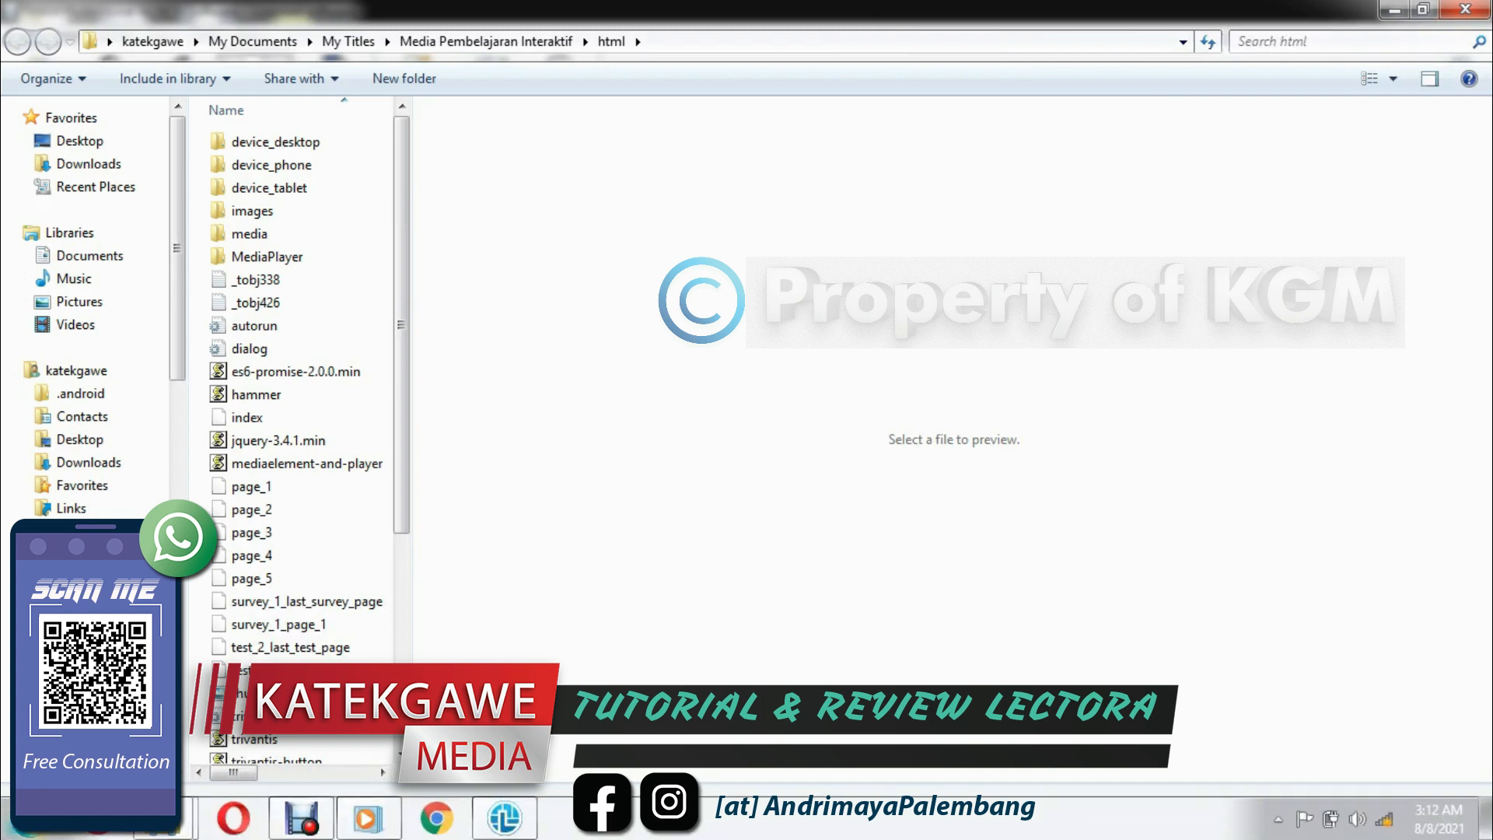
{"action": "left_click", "coordinate": [164, 819]}
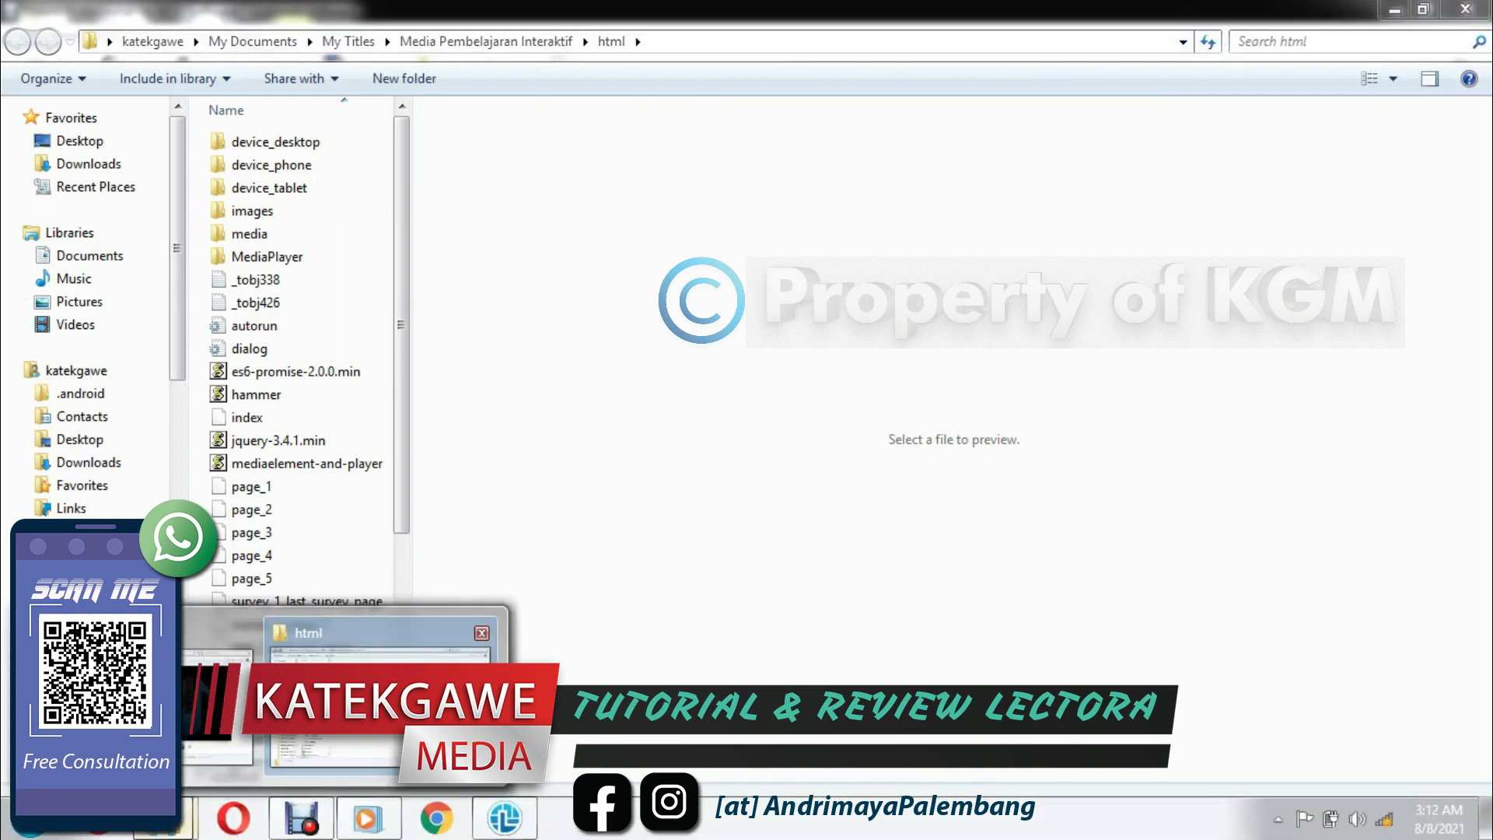
{"action": "left_click", "coordinate": [379, 699]}
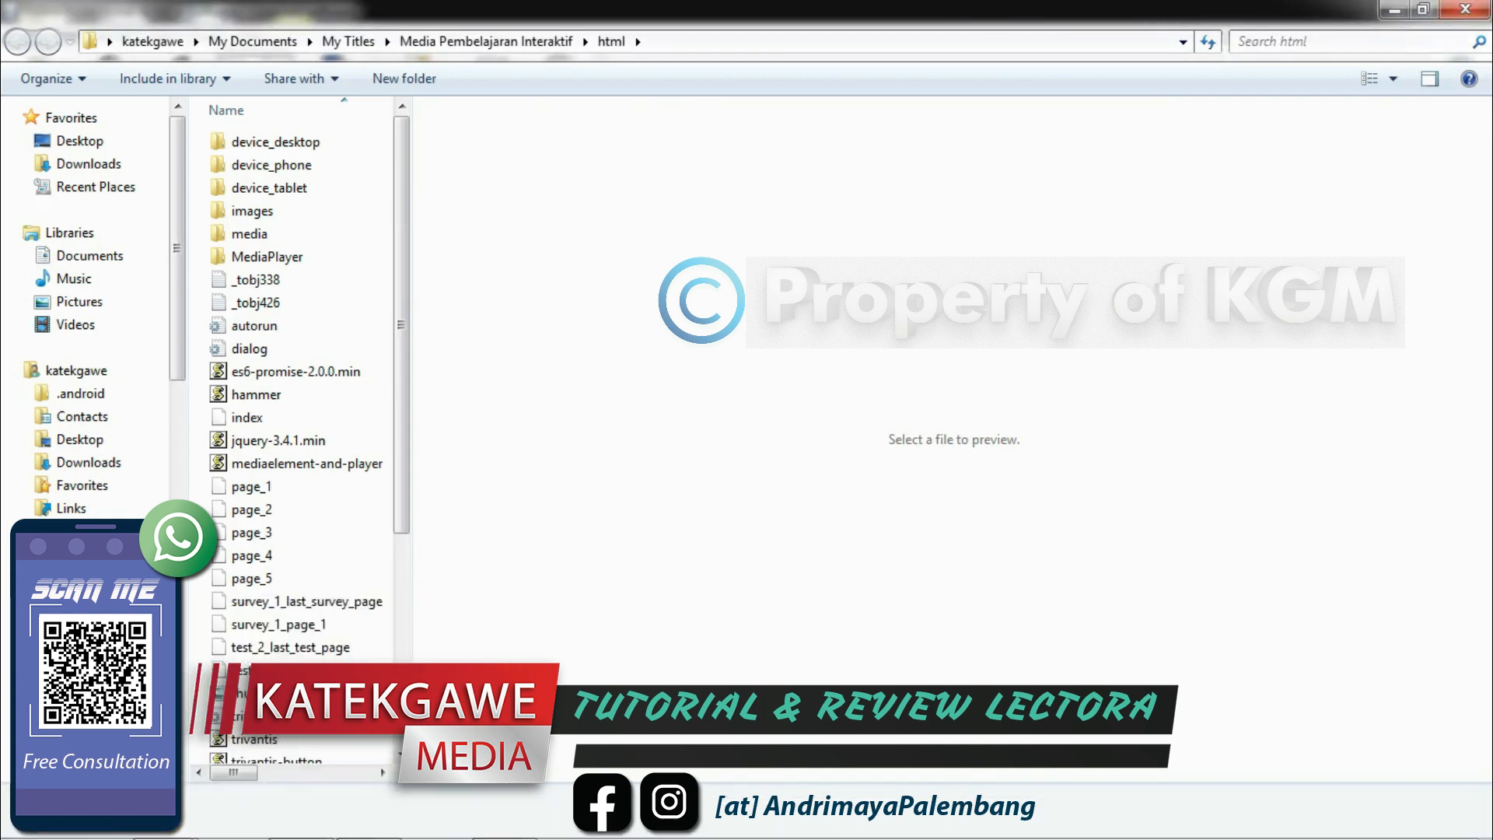
{"action": "left_click_drag", "start_coordinate": [412, 513], "coordinate": [1272, 529]}
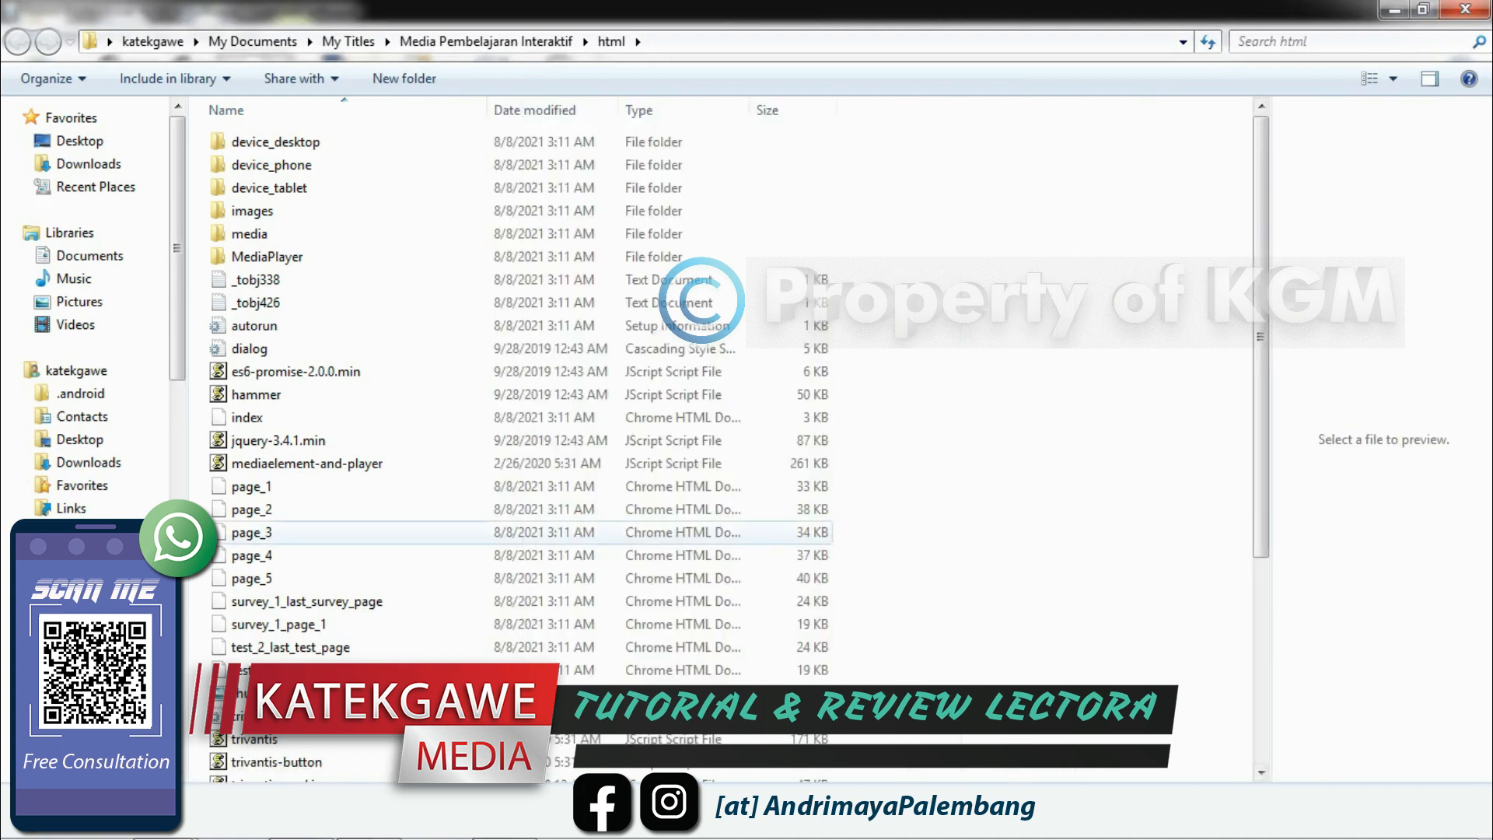
{"action": "scroll", "coordinate": [513, 513], "scroll_direction": "down", "scroll_amount": 4}
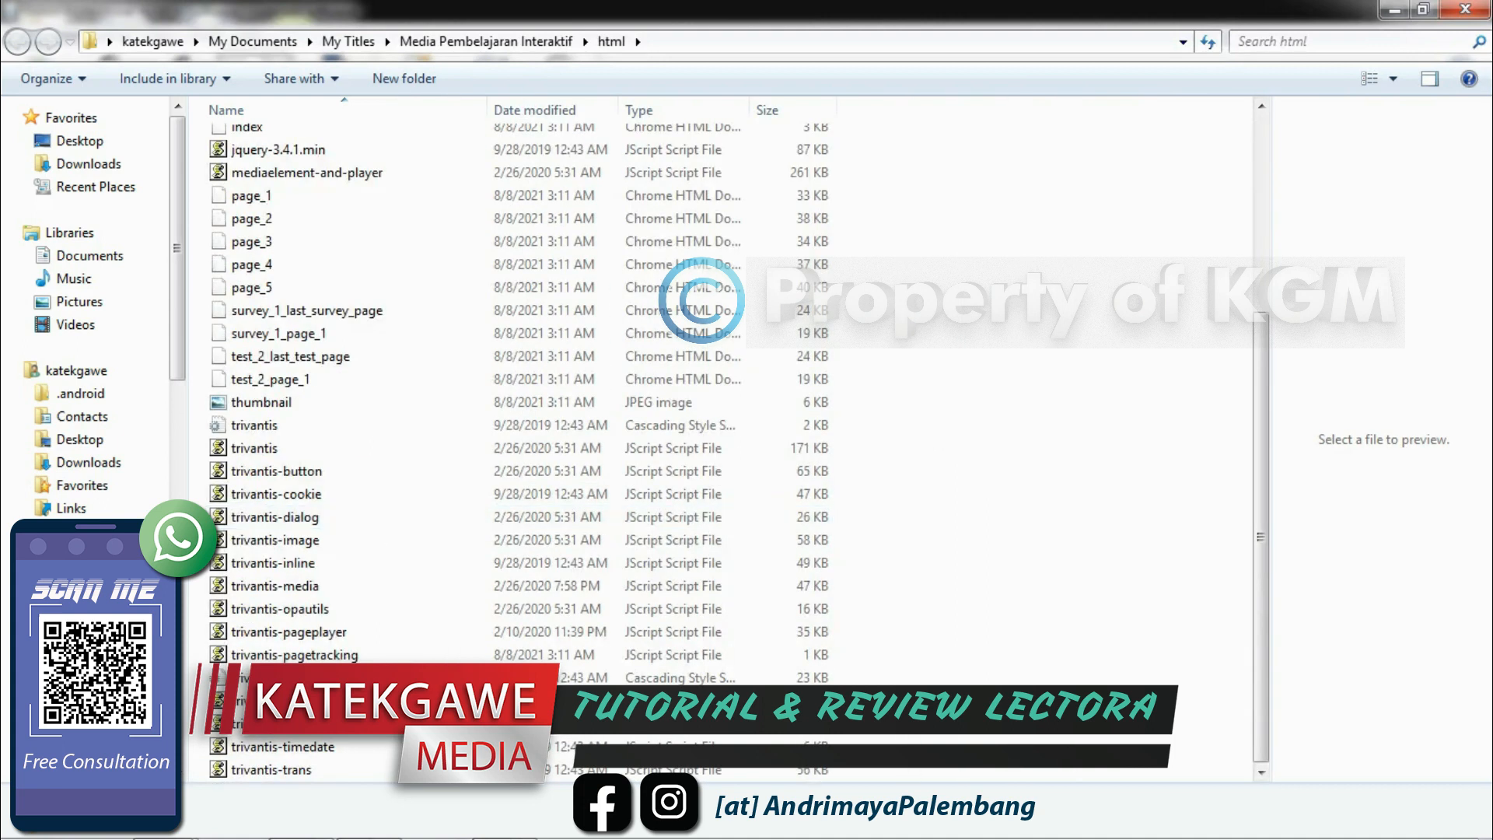
{"action": "scroll", "coordinate": [513, 436], "scroll_direction": "up", "scroll_amount": 4}
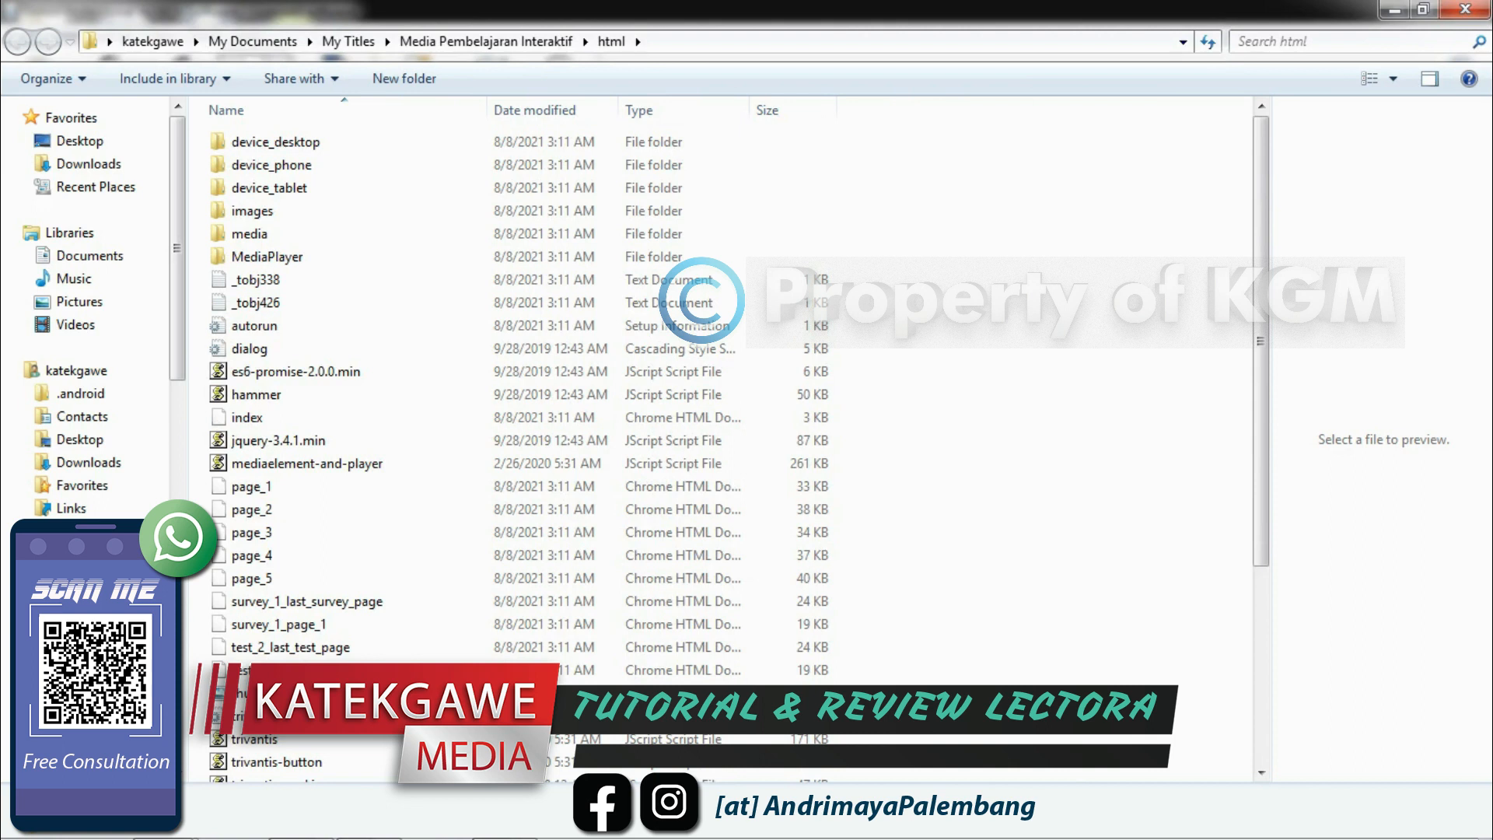